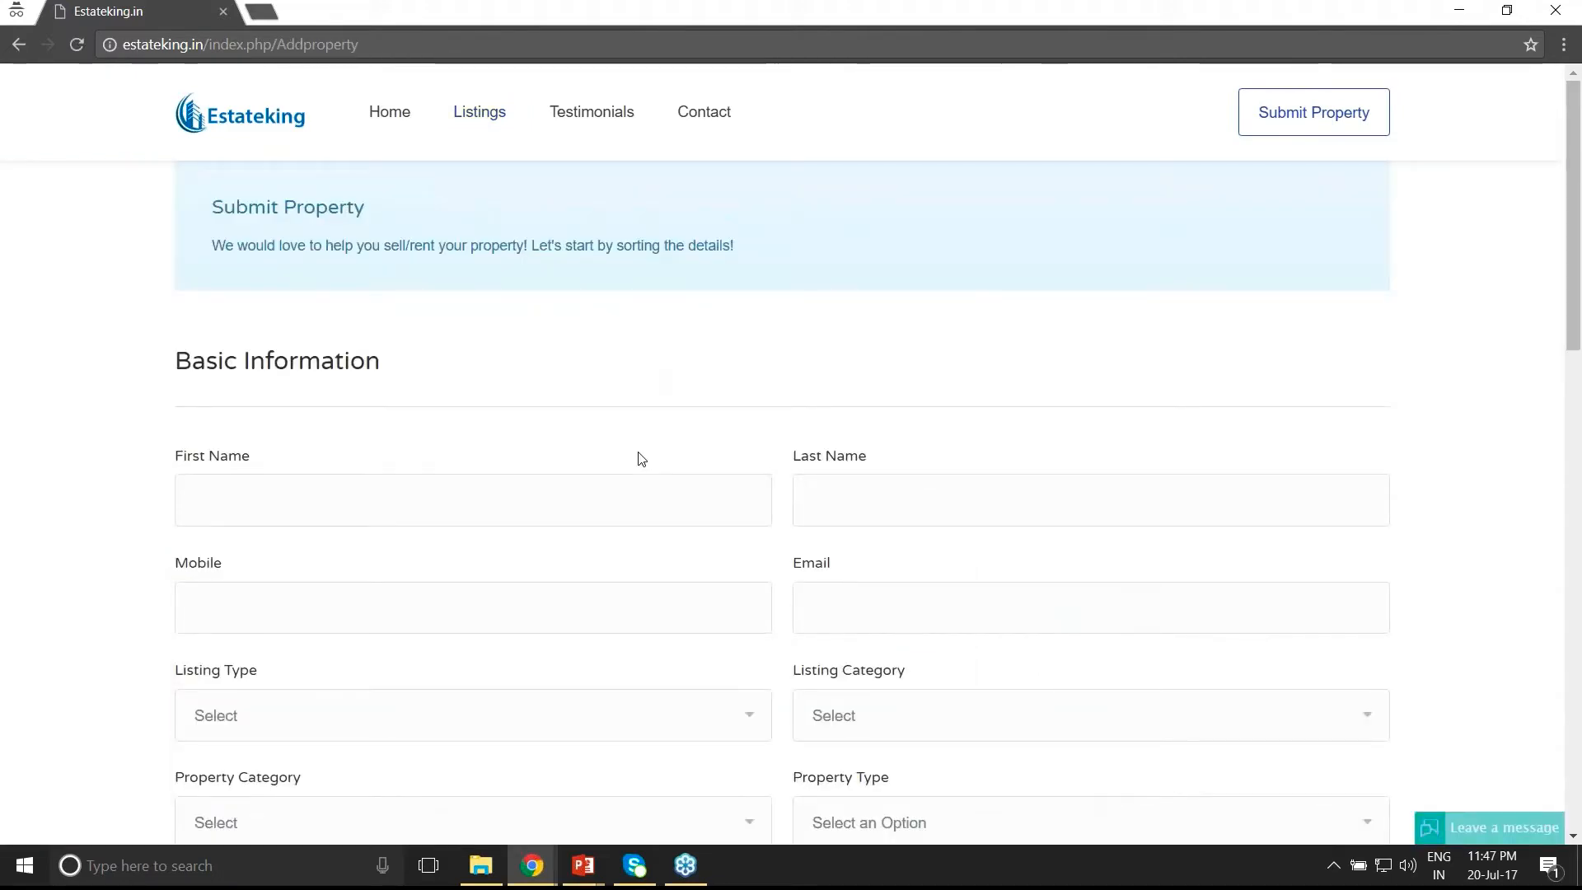
- Fill in the owner's first name, last name, mobile number and e-mail address
{"action": "left_click", "coordinate": [322, 509]}
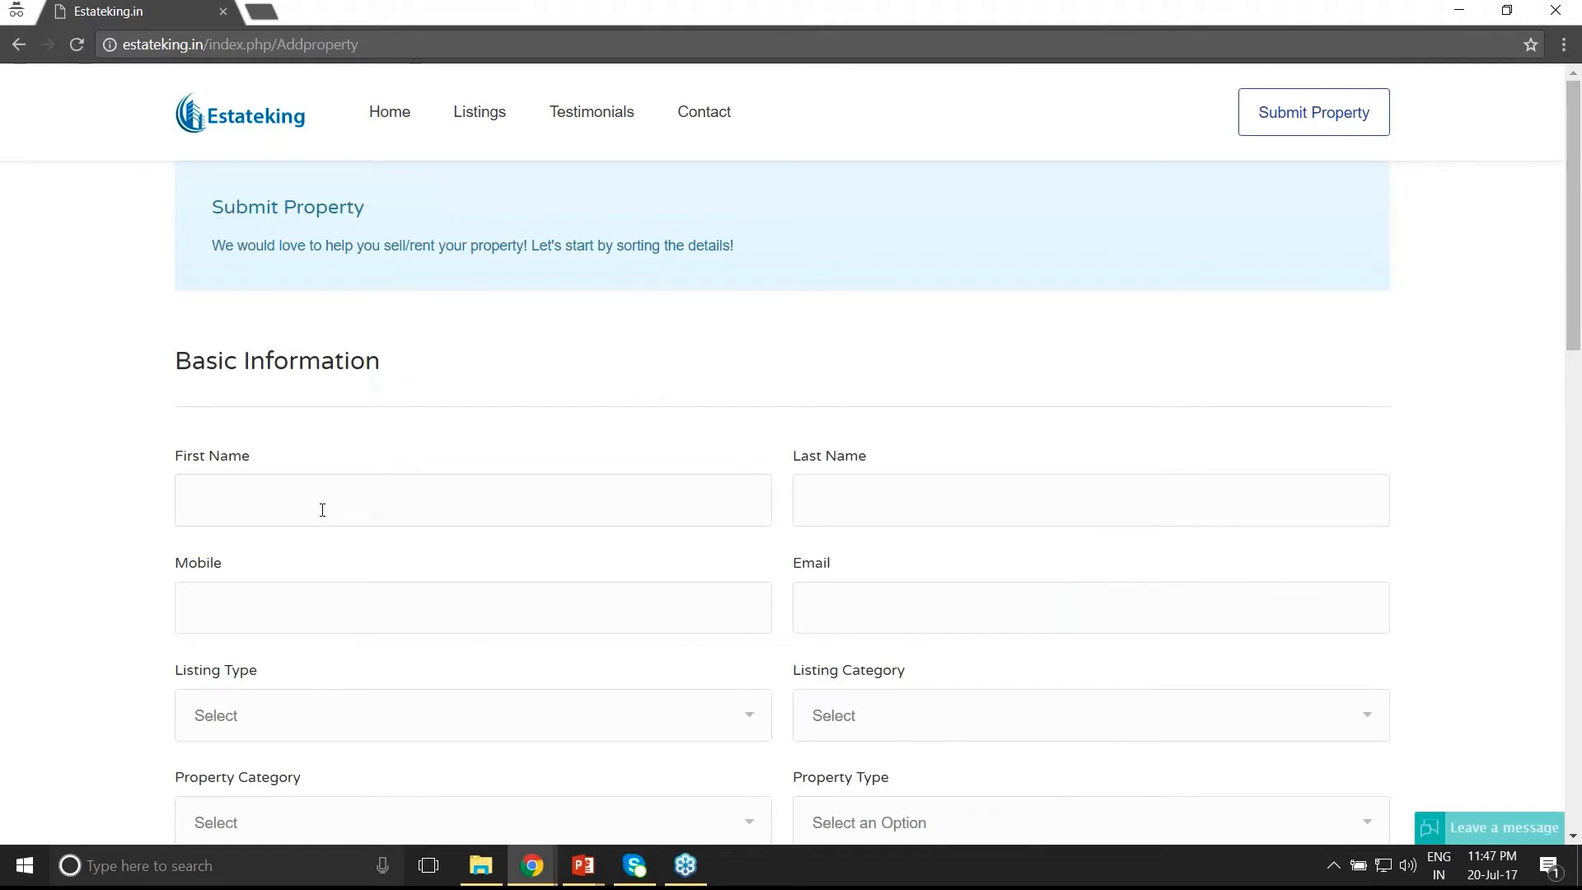
{"action": "scroll", "coordinate": [322, 510], "scroll_direction": "down", "scroll_amount": 2}
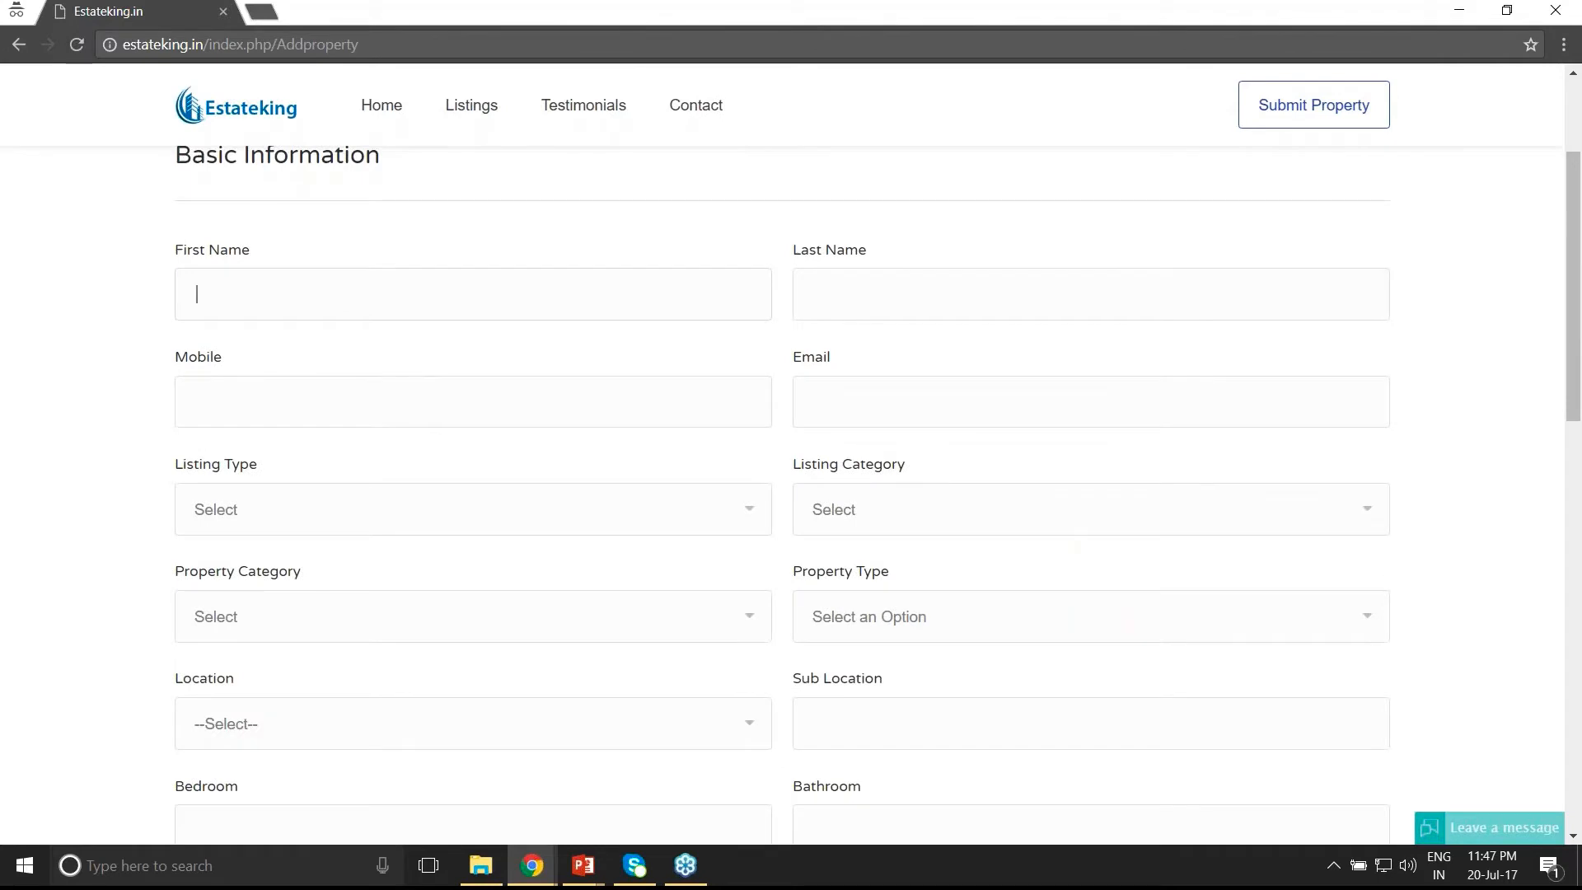
{"action": "key", "text": "Tab"}
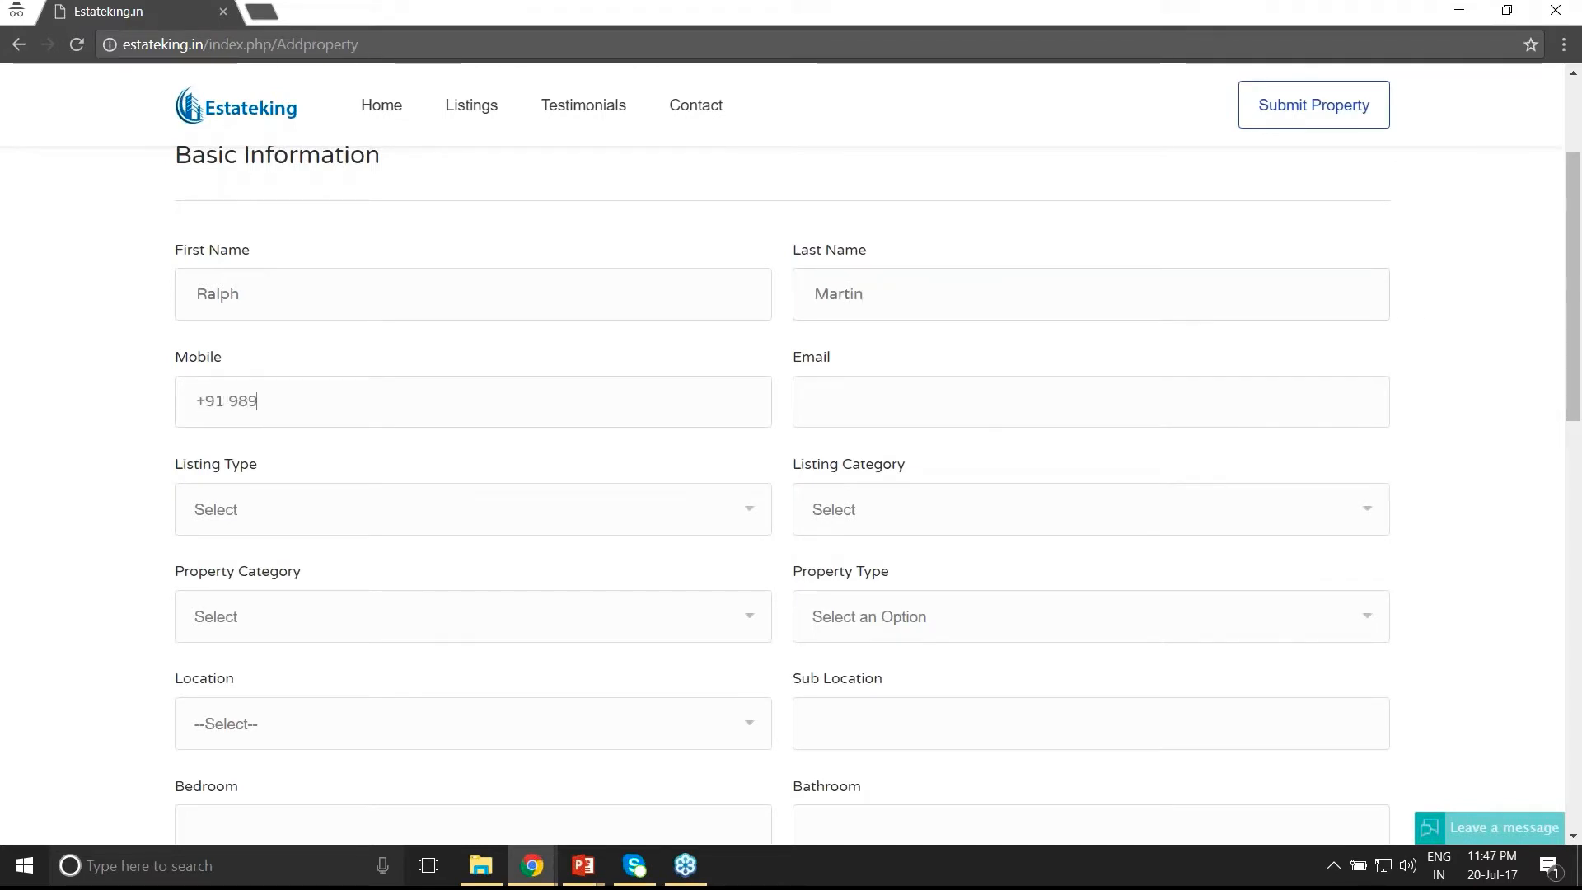
{"action": "key", "text": "Tab"}
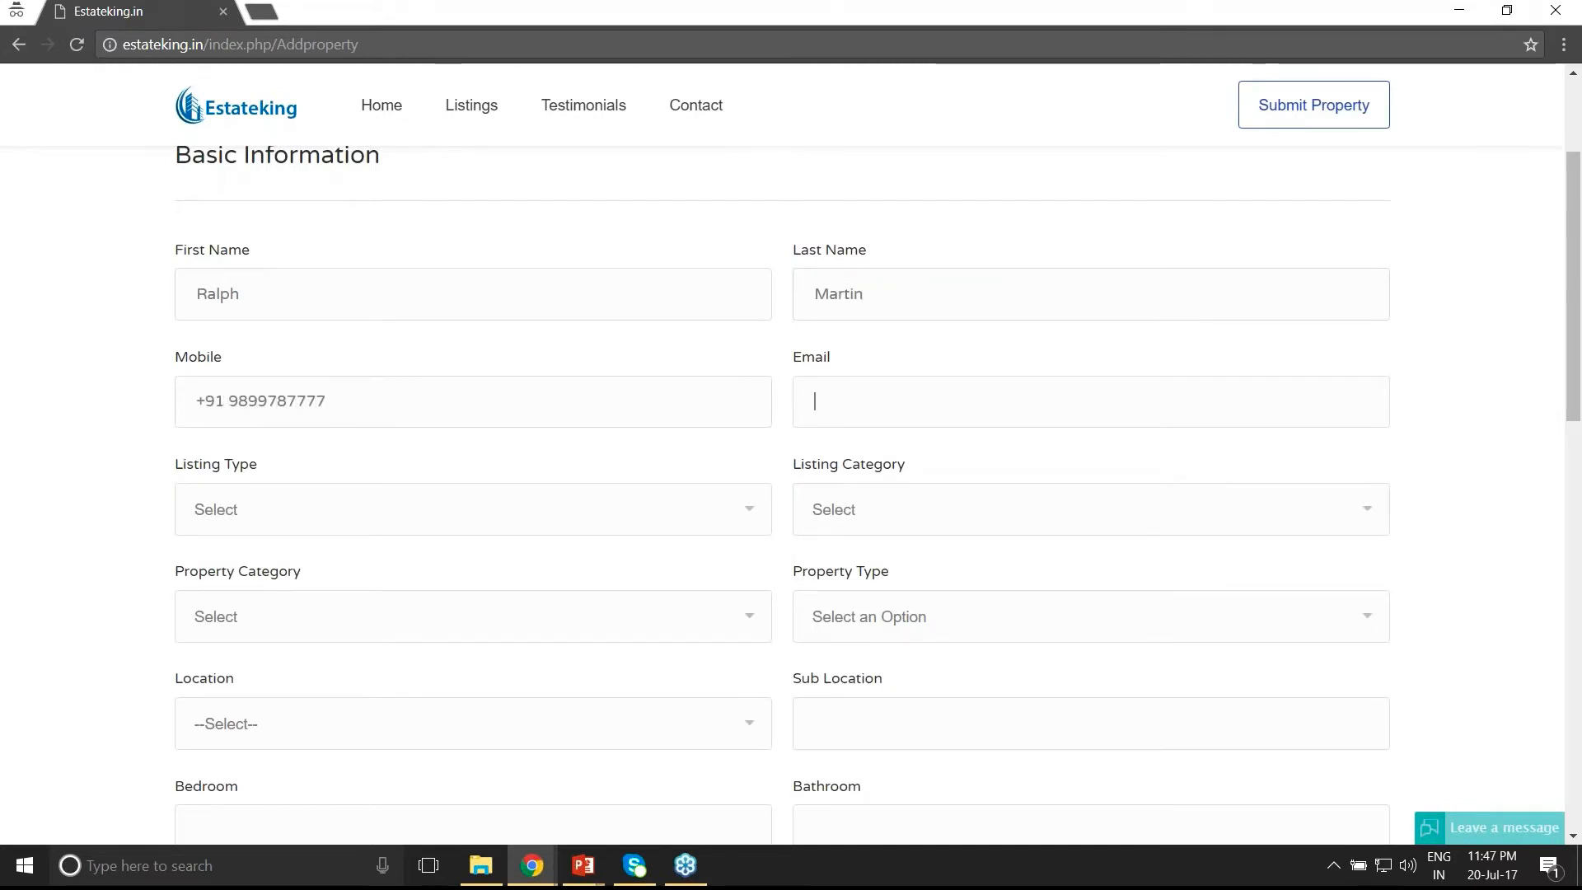
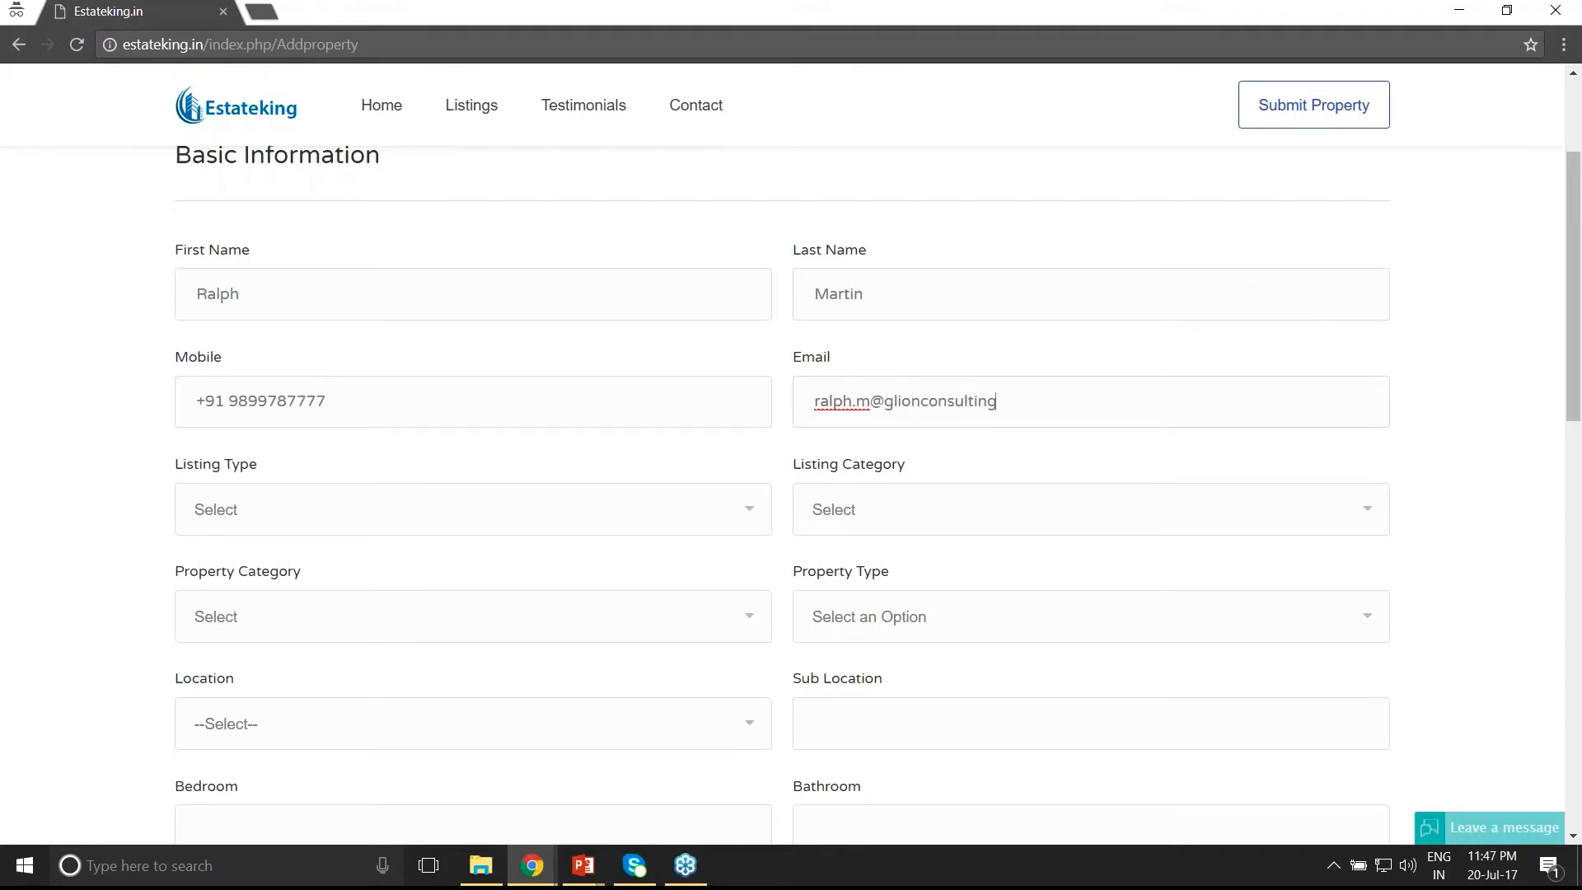
- Set the listing type to Sale and the listing category to Resale
{"action": "left_click", "coordinate": [310, 519]}
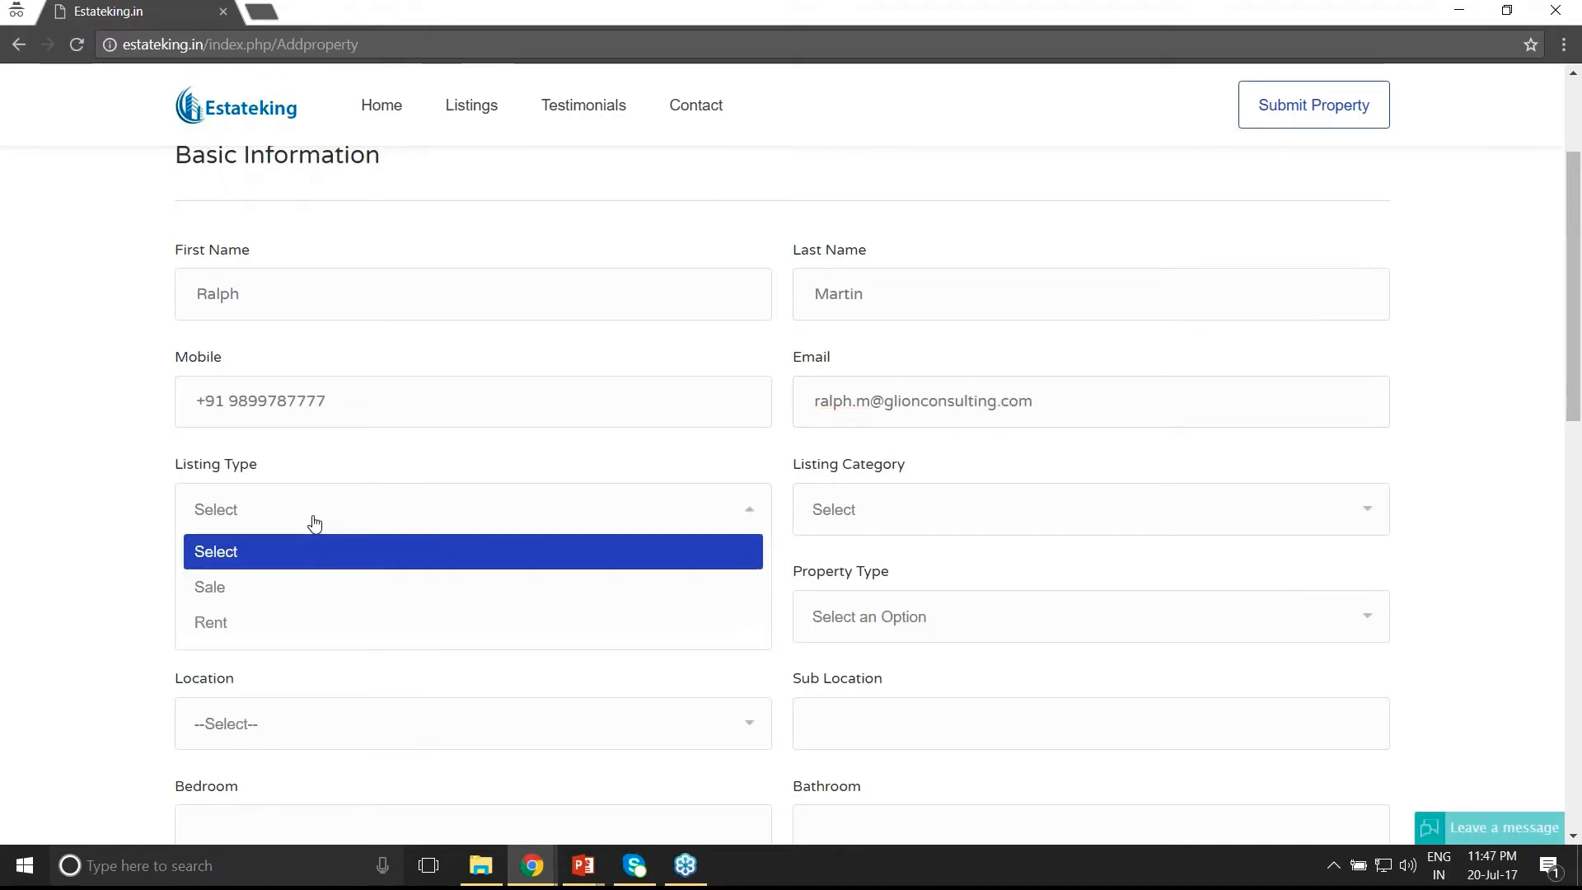
{"action": "left_click", "coordinate": [299, 594]}
{"action": "key", "text": "Down"}
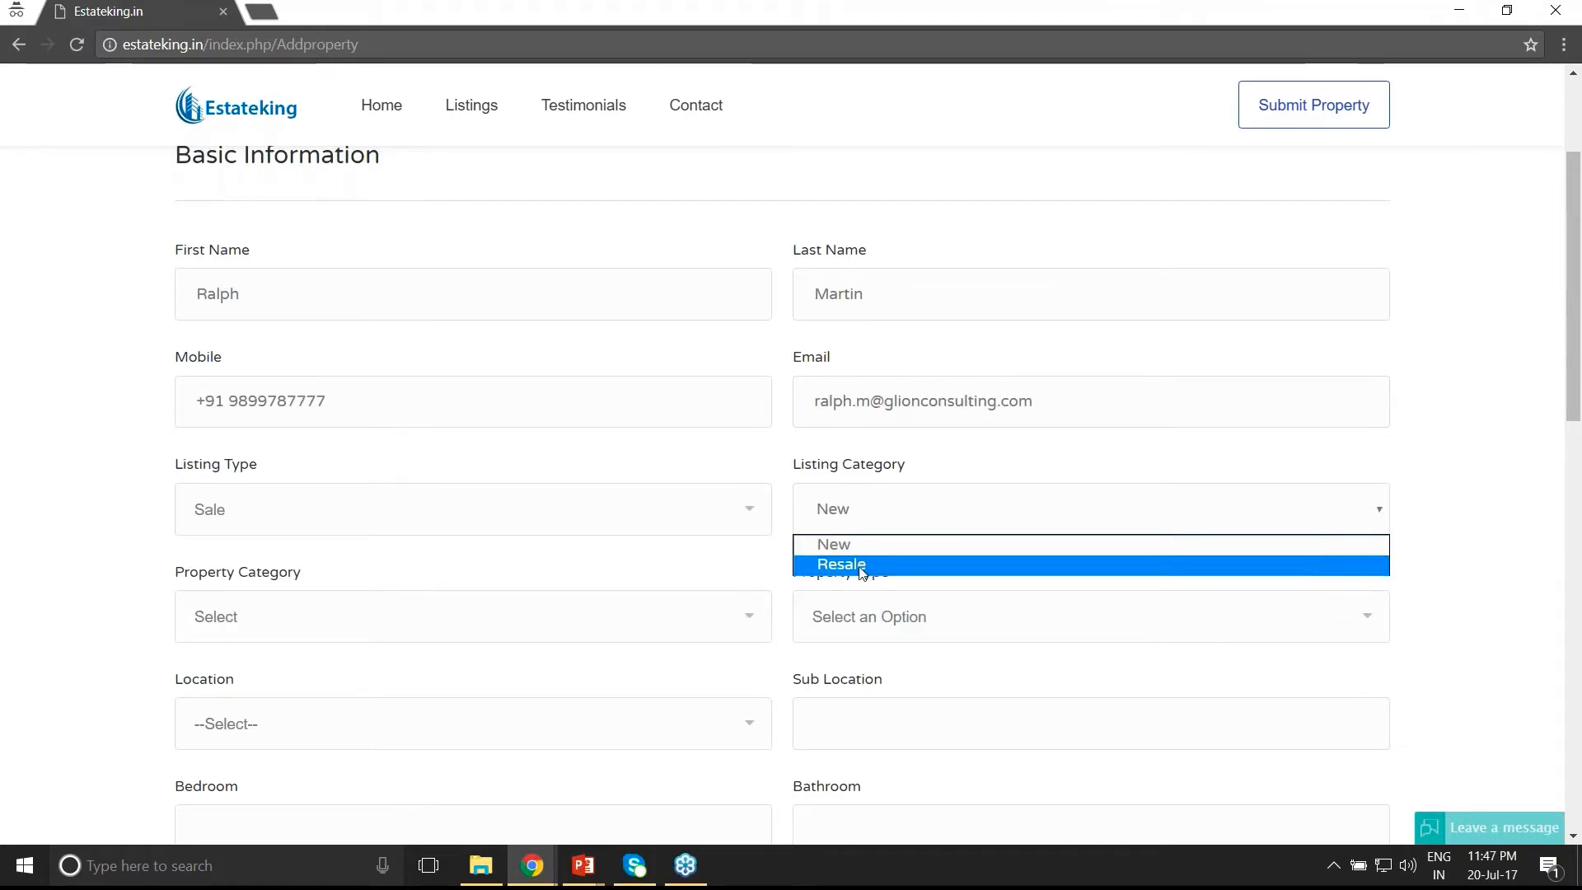
{"action": "key", "text": "Return"}
- Set the property category to Residential and the location to Bangalore West
{"action": "left_click", "coordinate": [426, 627]}
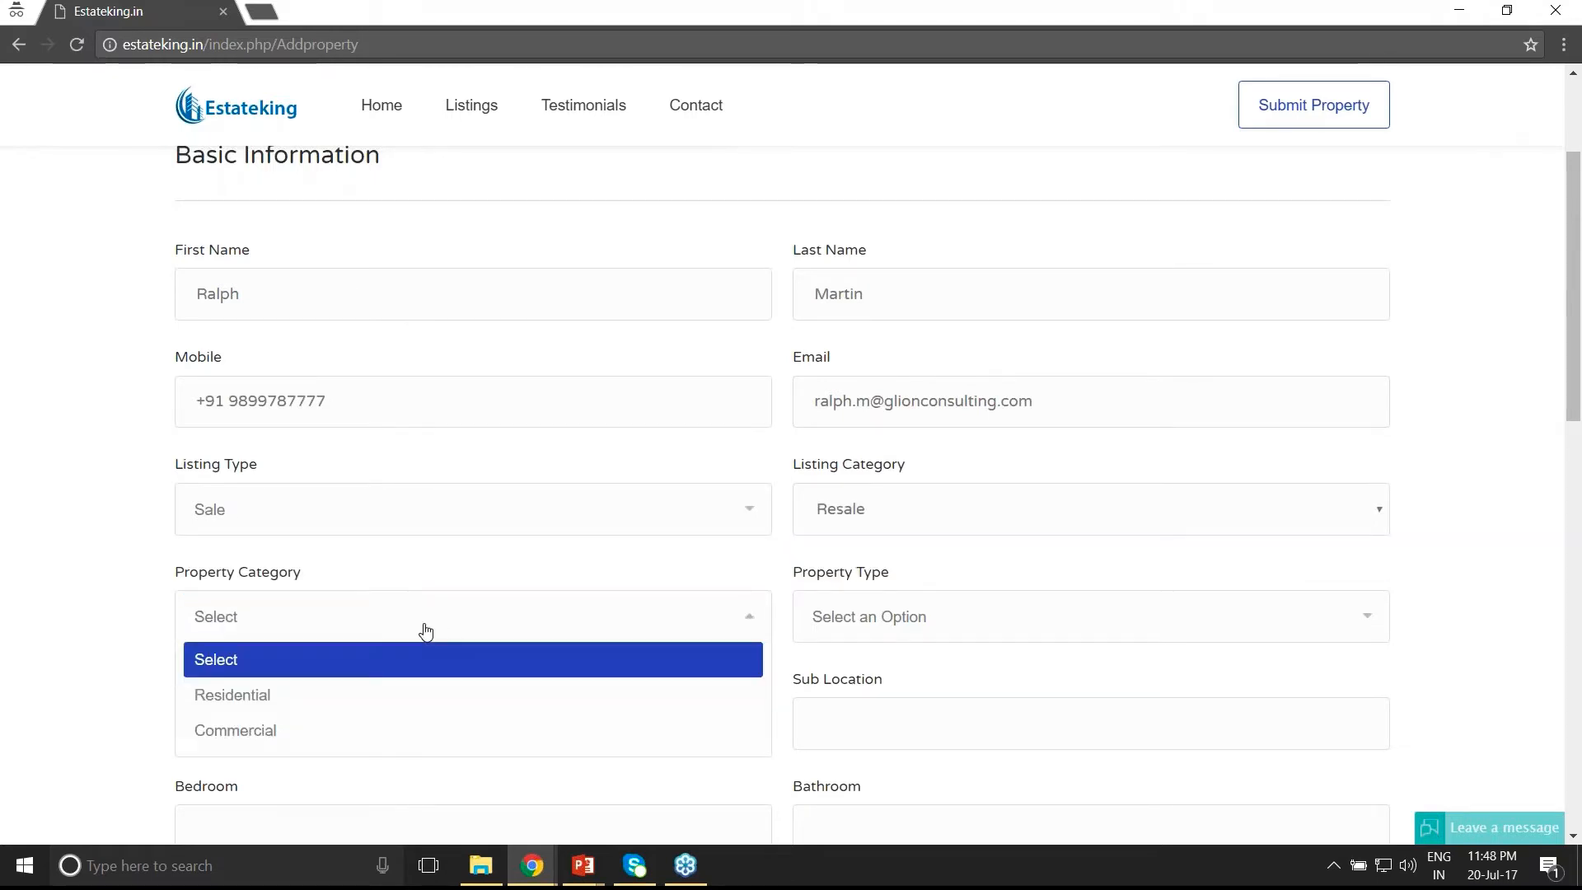
{"action": "left_click", "coordinate": [392, 709]}
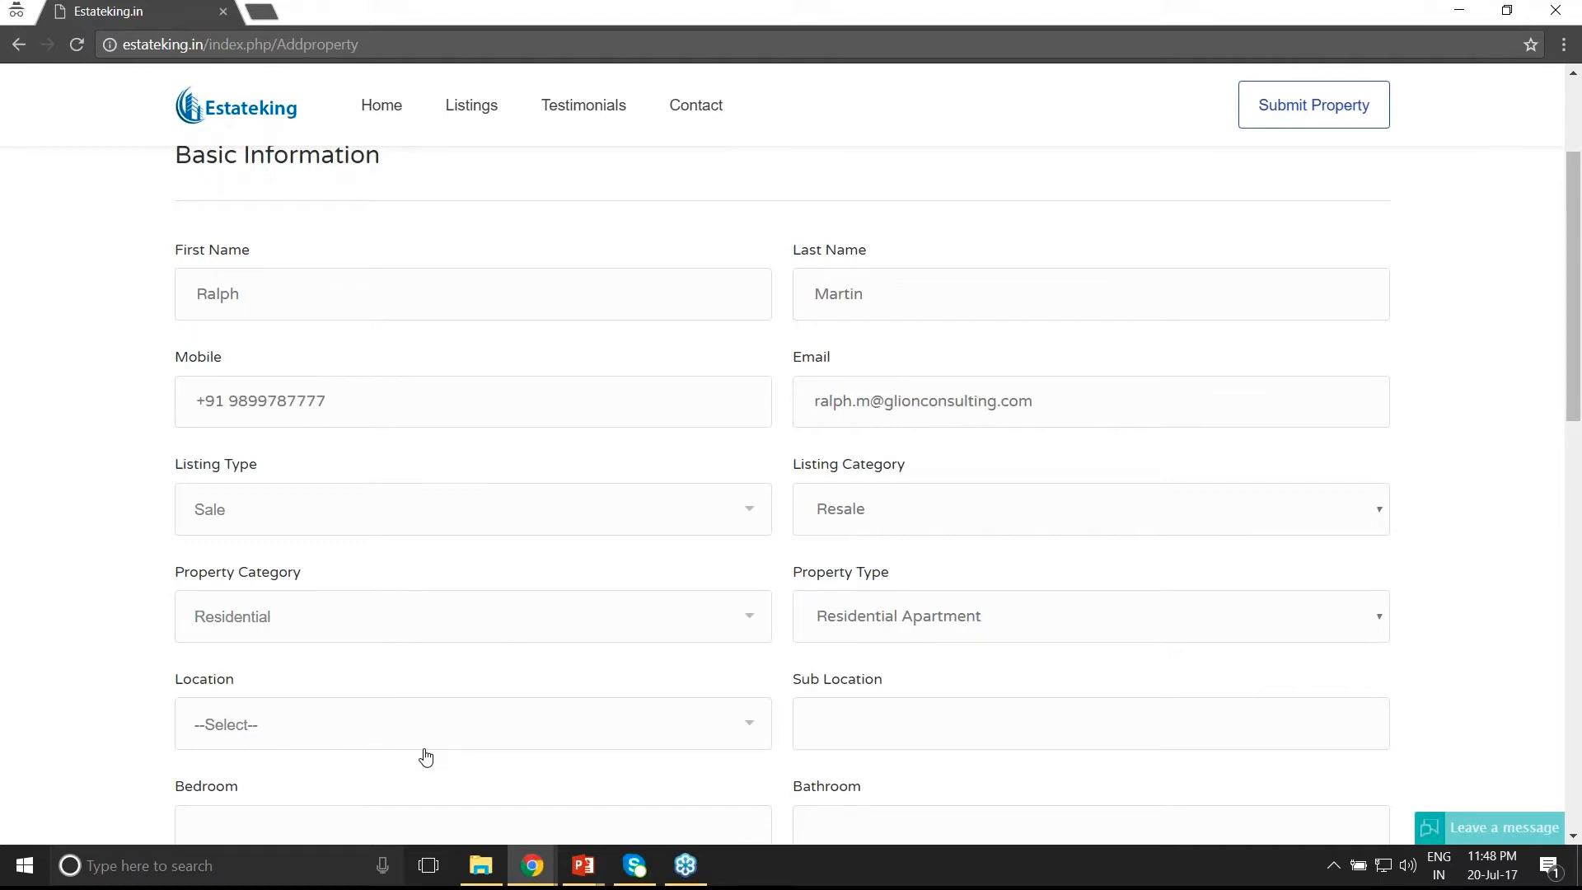
{"action": "scroll", "coordinate": [425, 756], "scroll_direction": "down", "scroll_amount": 3}
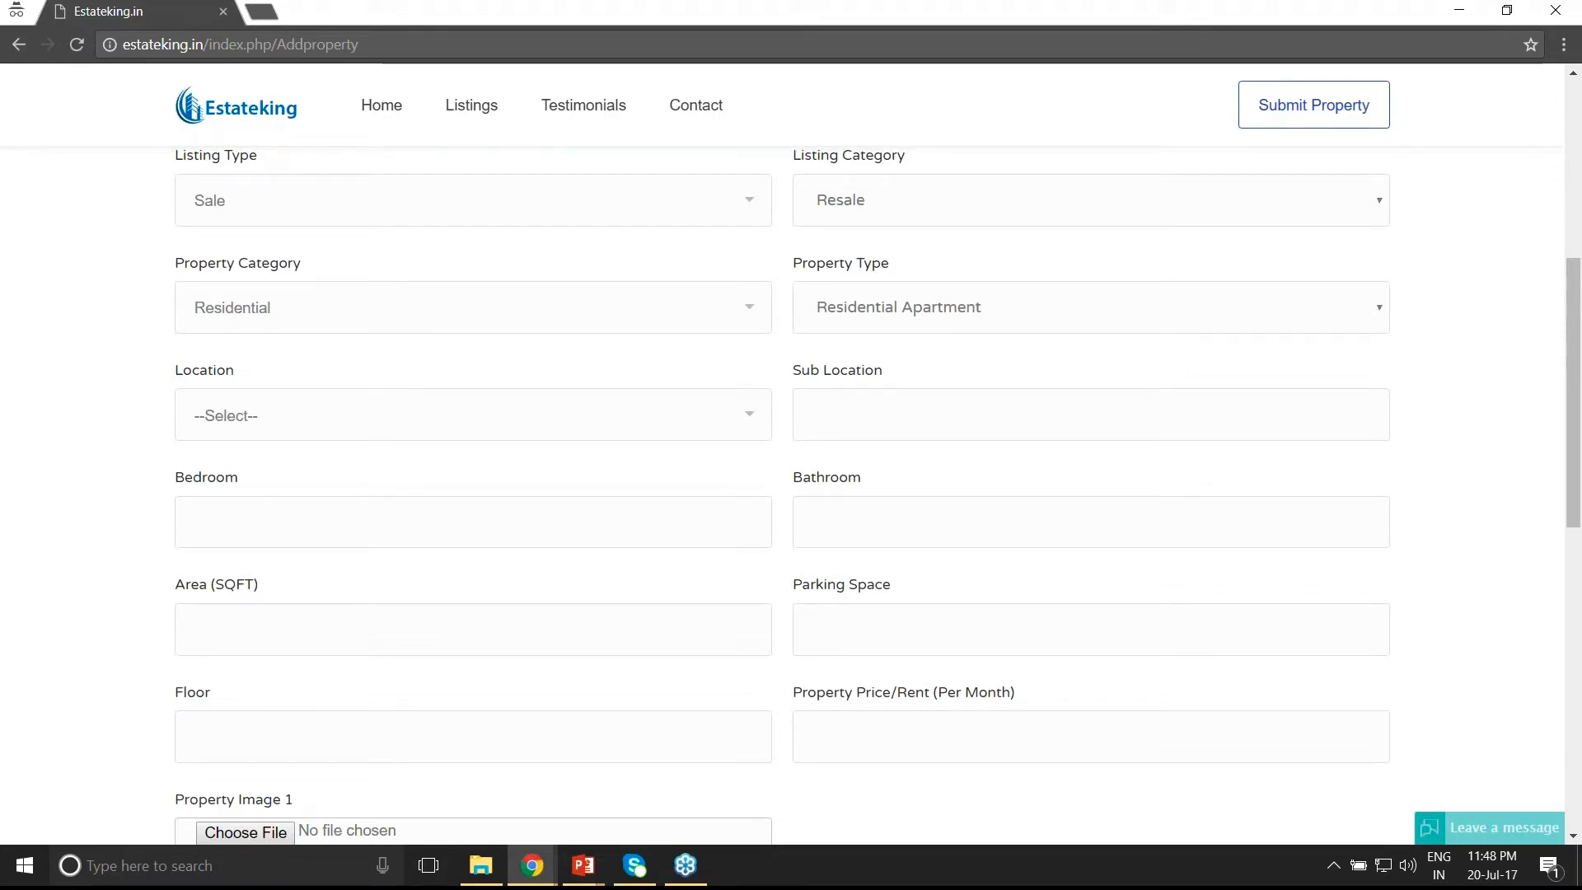
{"action": "left_click", "coordinate": [376, 417]}
{"action": "scroll", "coordinate": [376, 537], "scroll_direction": "down", "scroll_amount": 3}
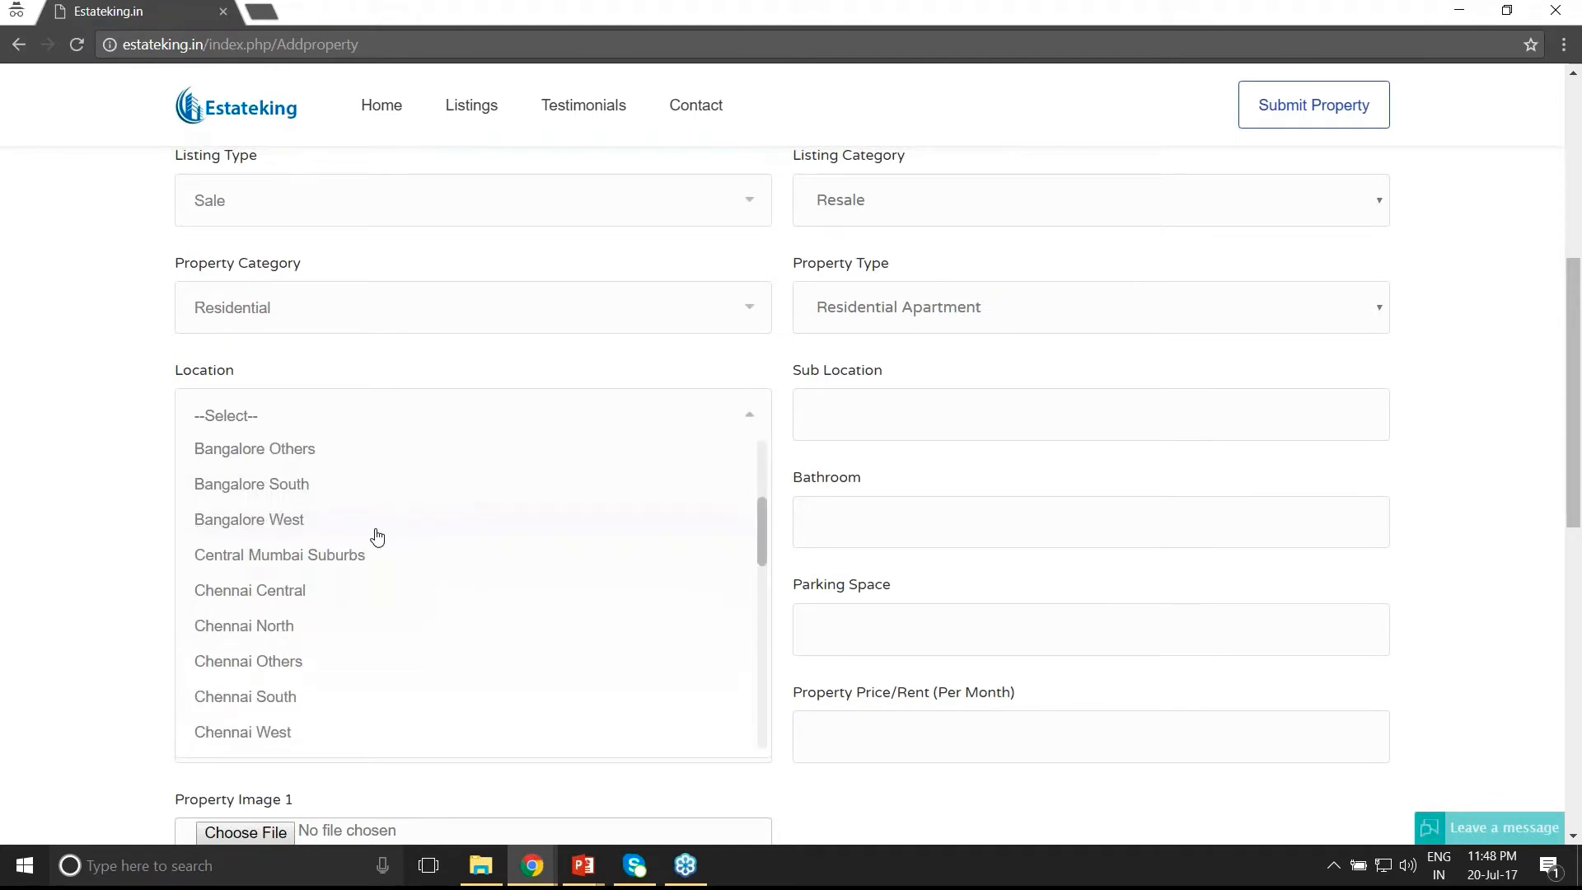
{"action": "left_click", "coordinate": [375, 527]}
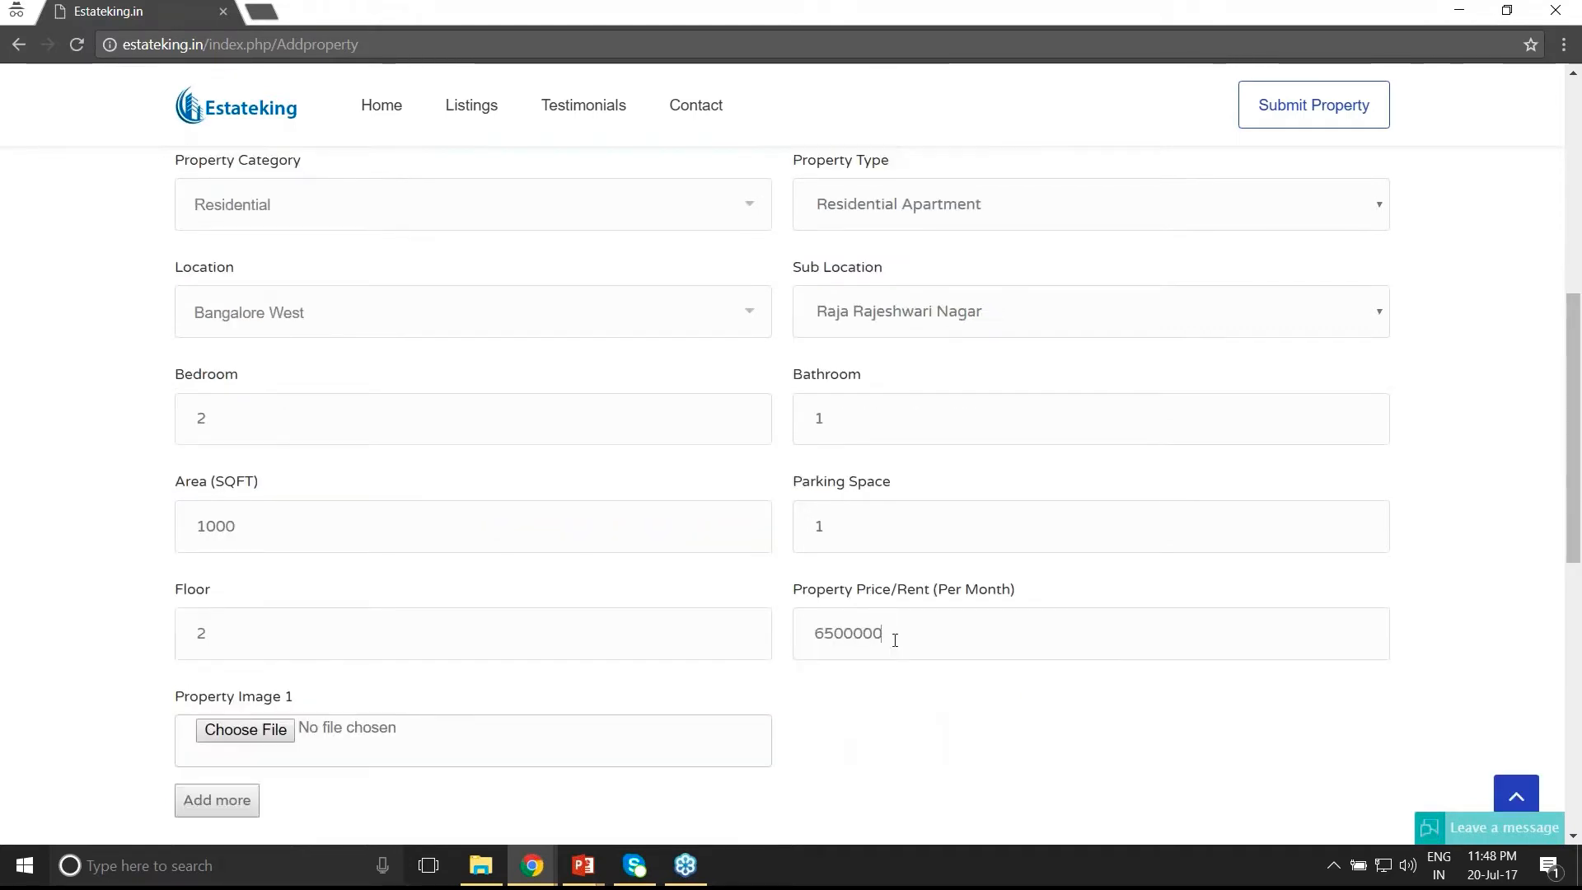
{"action": "scroll", "coordinate": [895, 640], "scroll_direction": "down", "scroll_amount": 2}
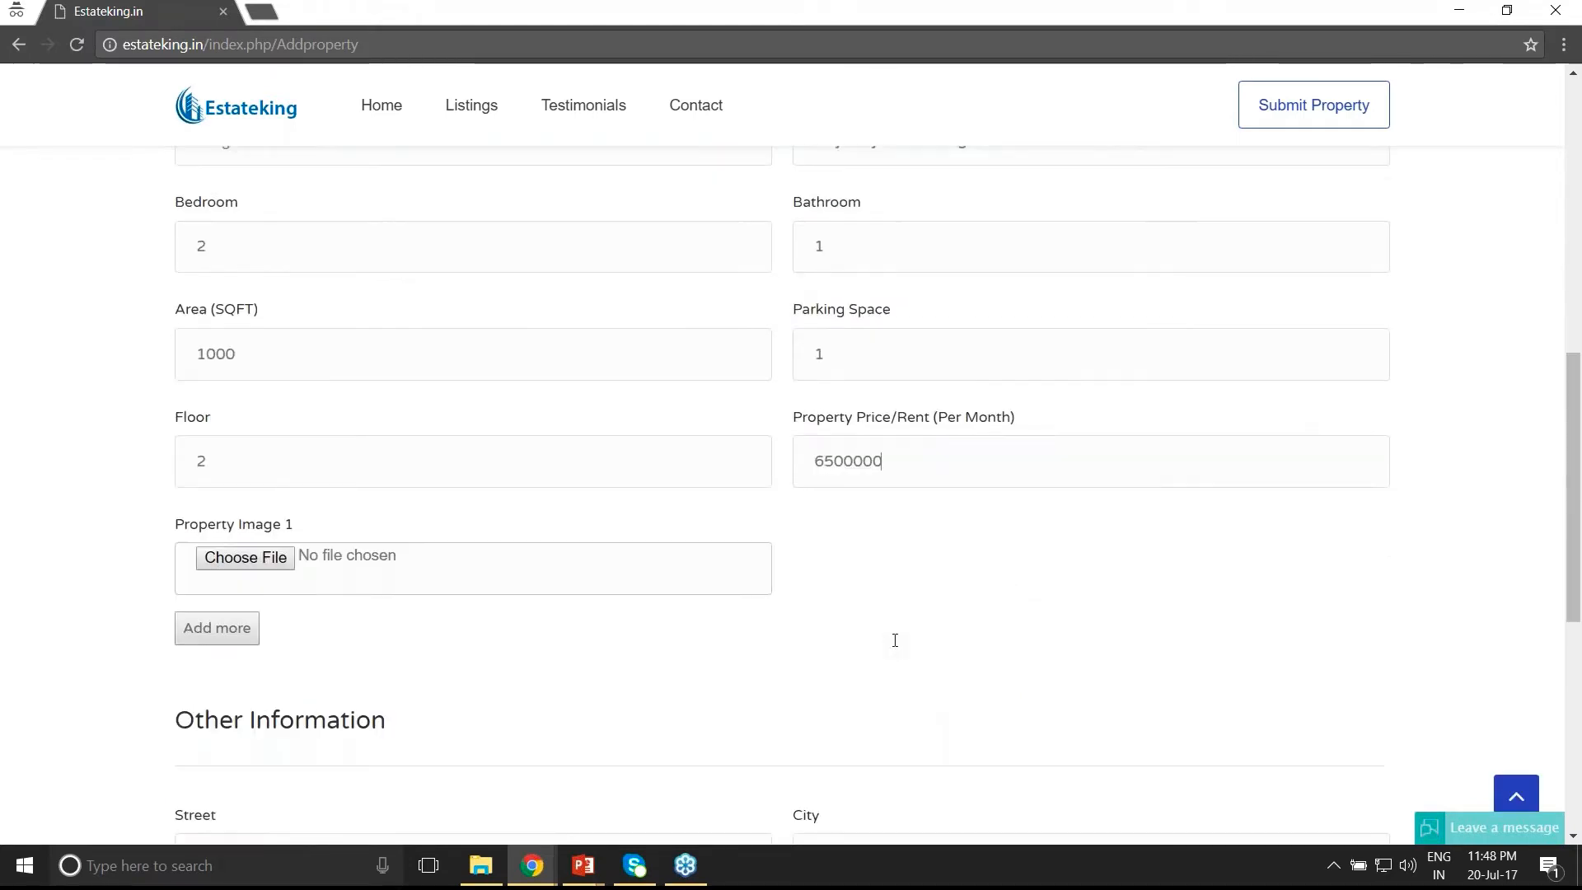
{"action": "scroll", "coordinate": [895, 640], "scroll_direction": "down", "scroll_amount": 1}
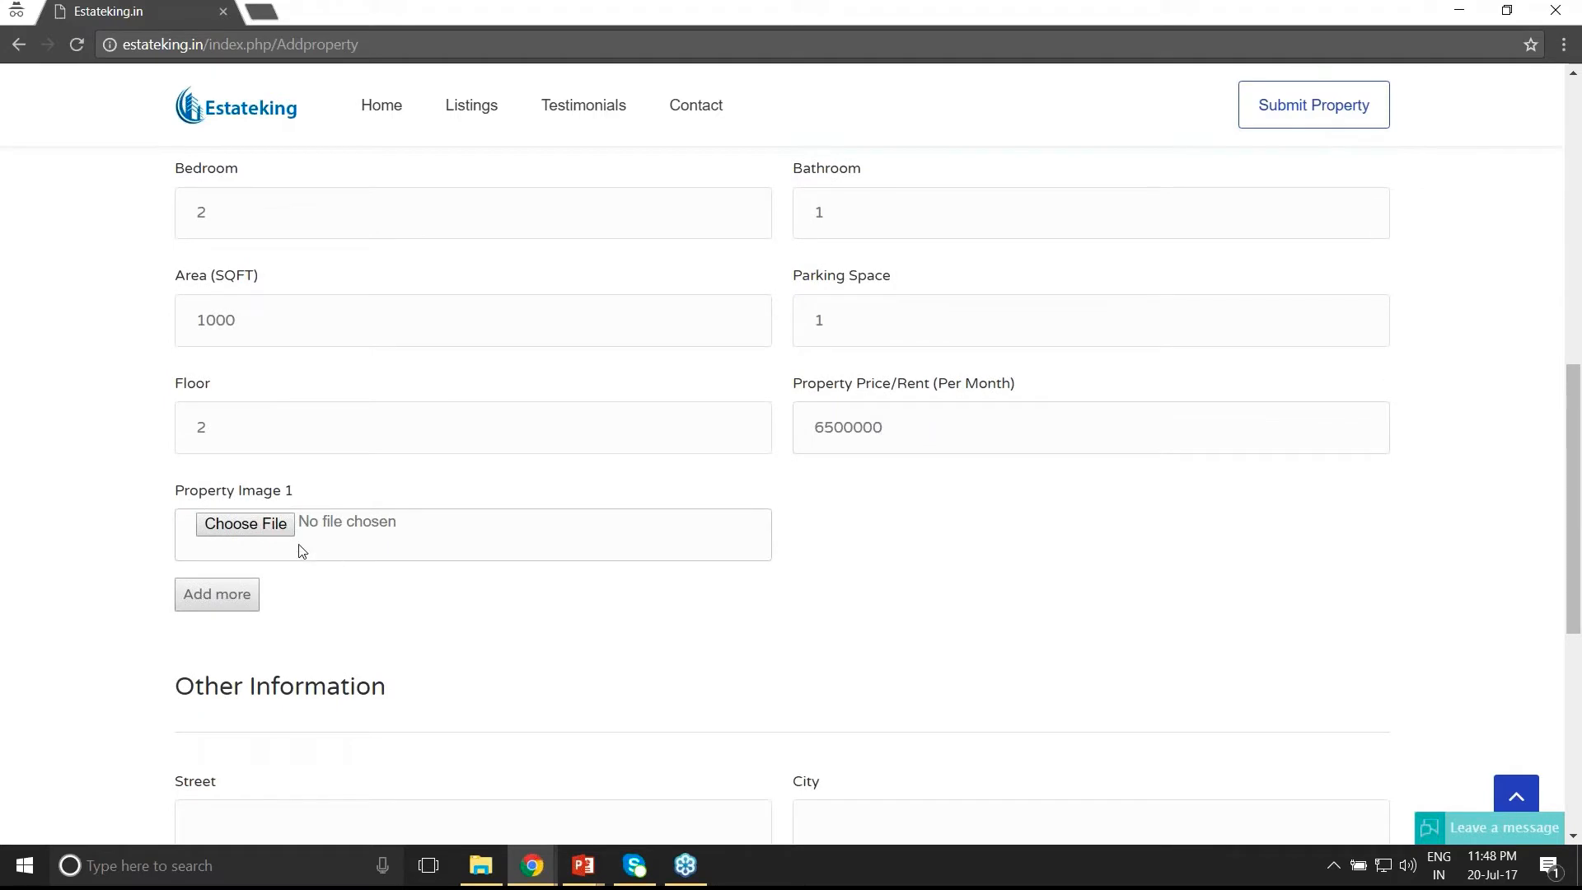
- Attach Image3.png from Desktop > Property Images as the first property image
{"action": "left_click", "coordinate": [483, 552]}
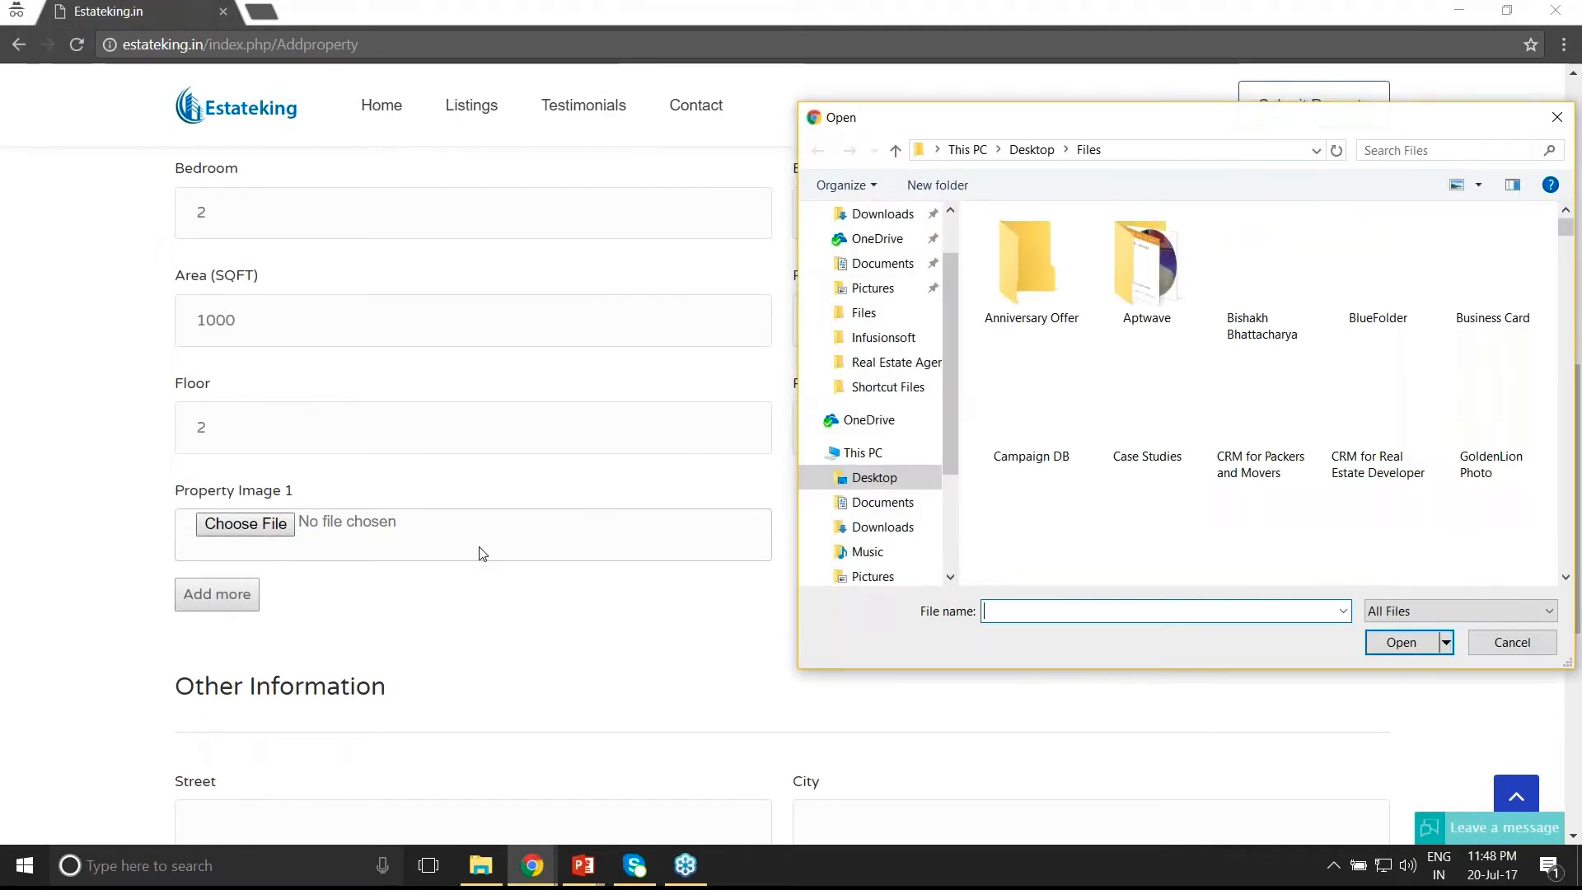
{"action": "left_click", "coordinate": [875, 479]}
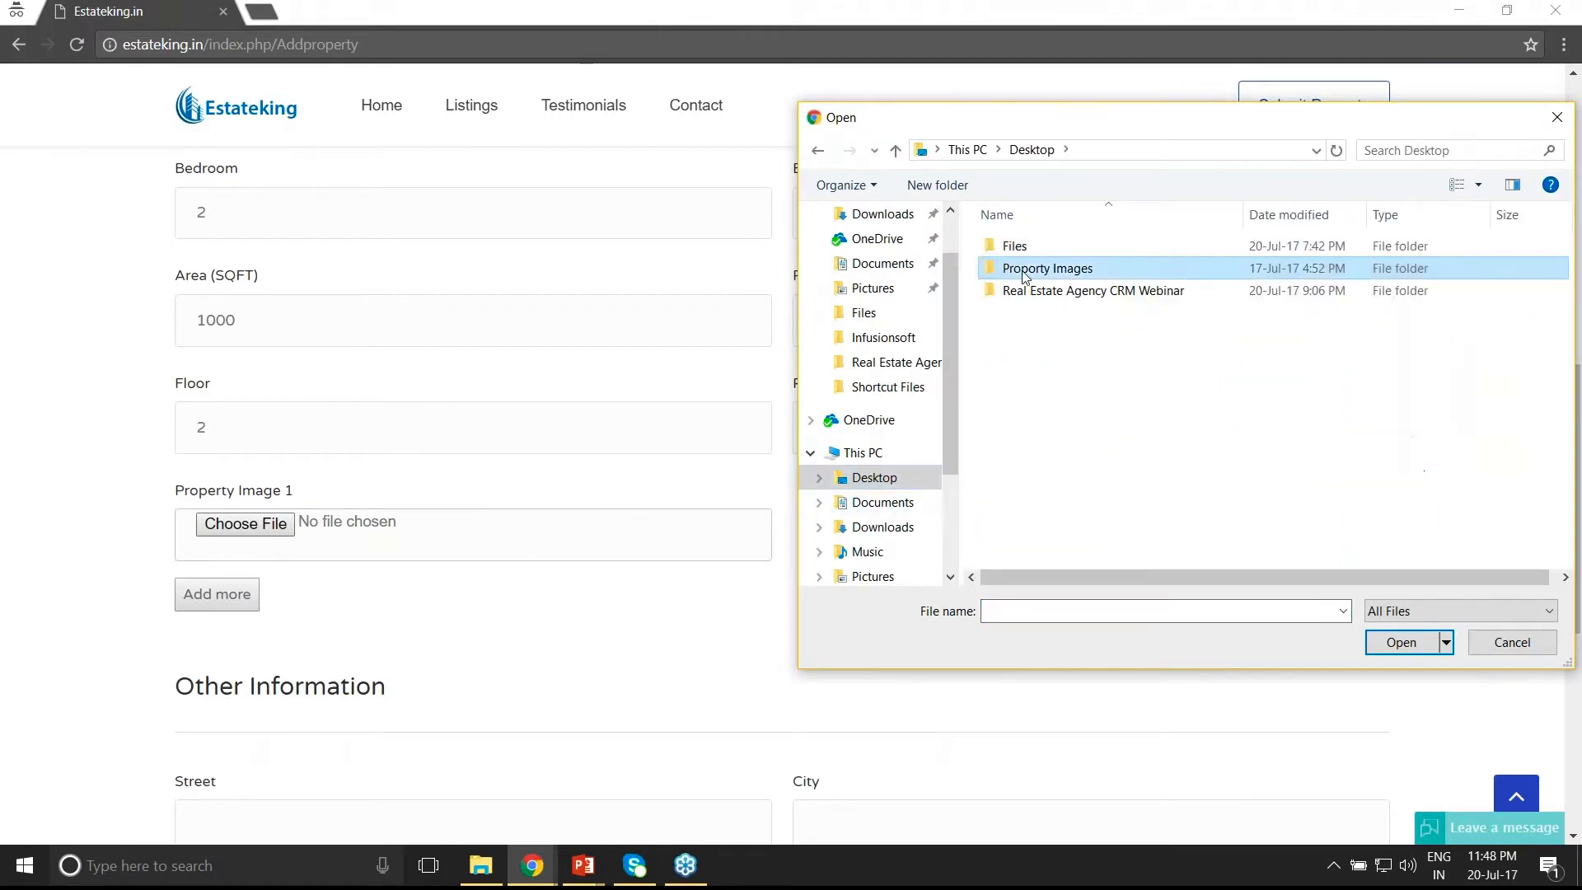
{"action": "double_click", "coordinate": [1046, 268]}
{"action": "left_click", "coordinate": [1286, 267]}
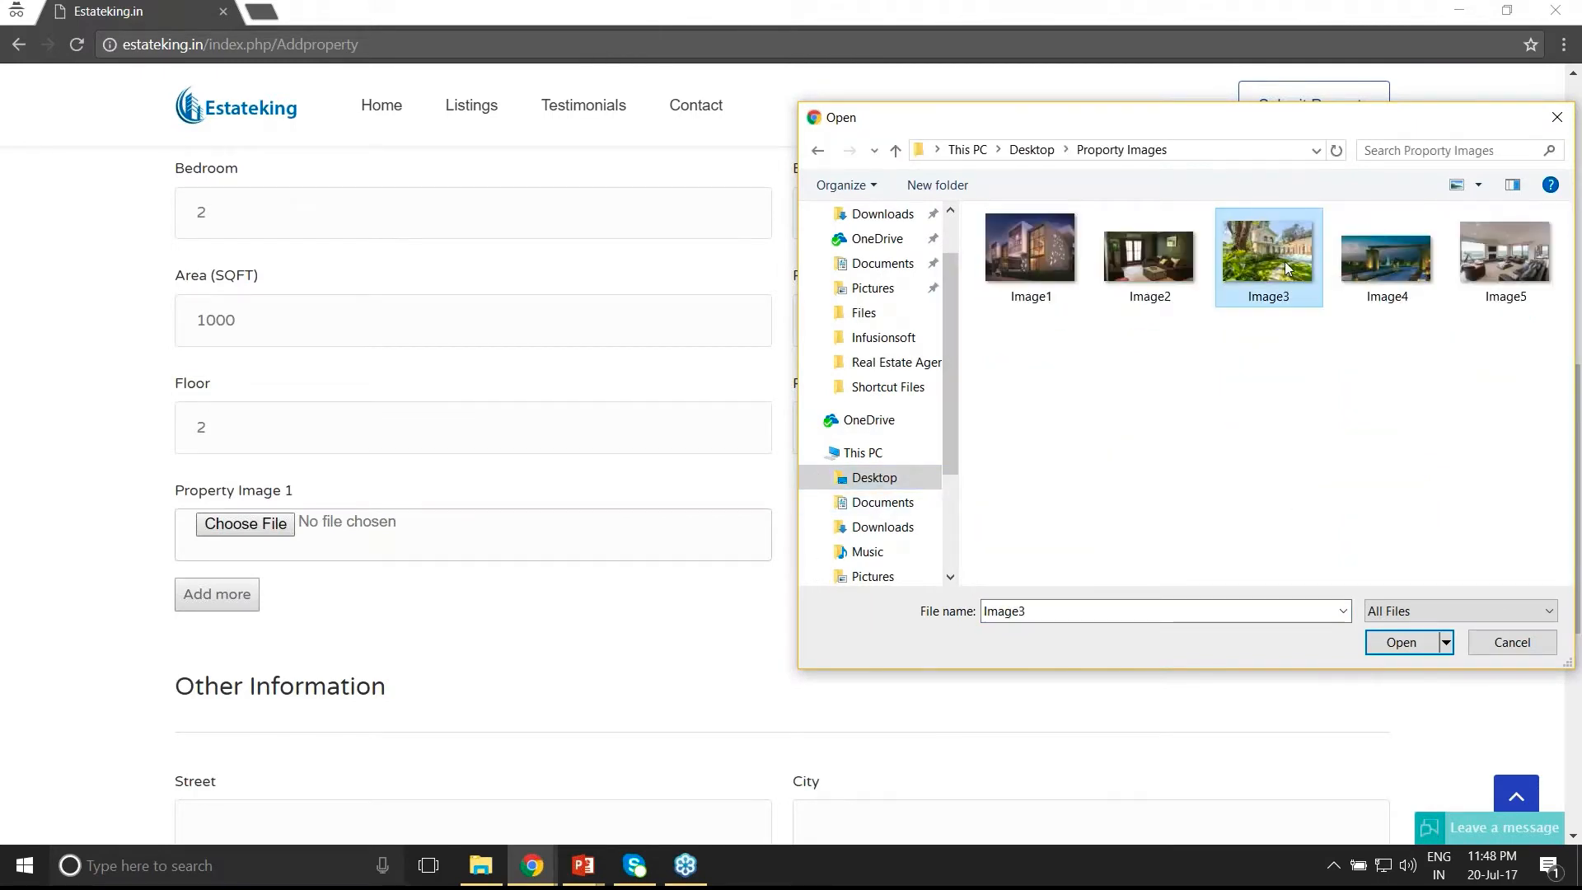
{"action": "left_click", "coordinate": [1400, 642]}
- Add a second image slot and attach Image4.png to it
{"action": "left_click", "coordinate": [236, 606]}
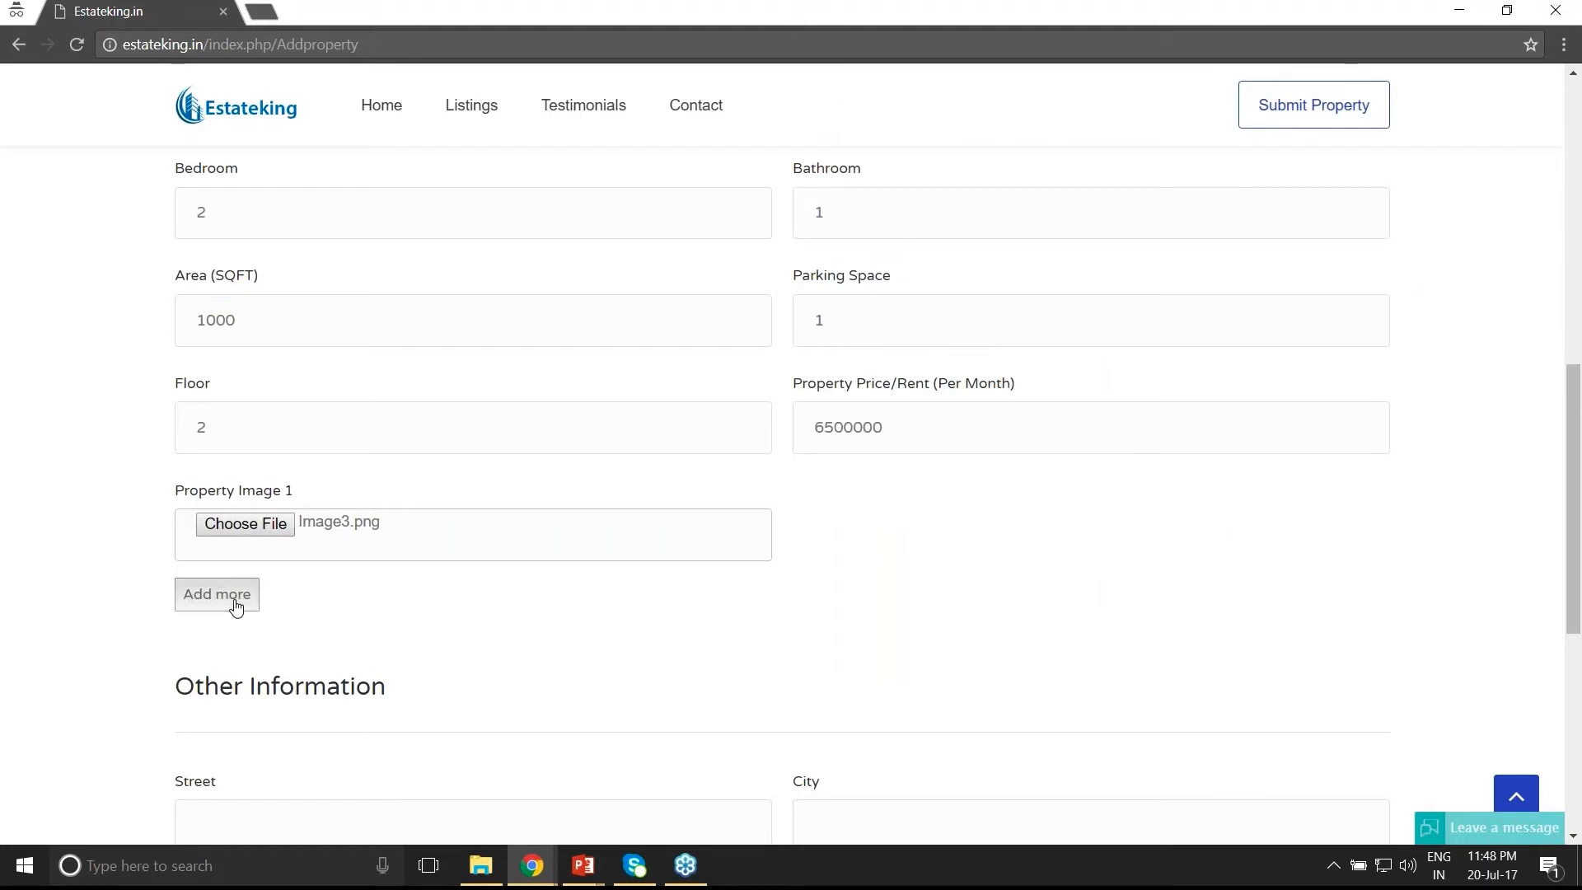
{"action": "left_click", "coordinate": [272, 622]}
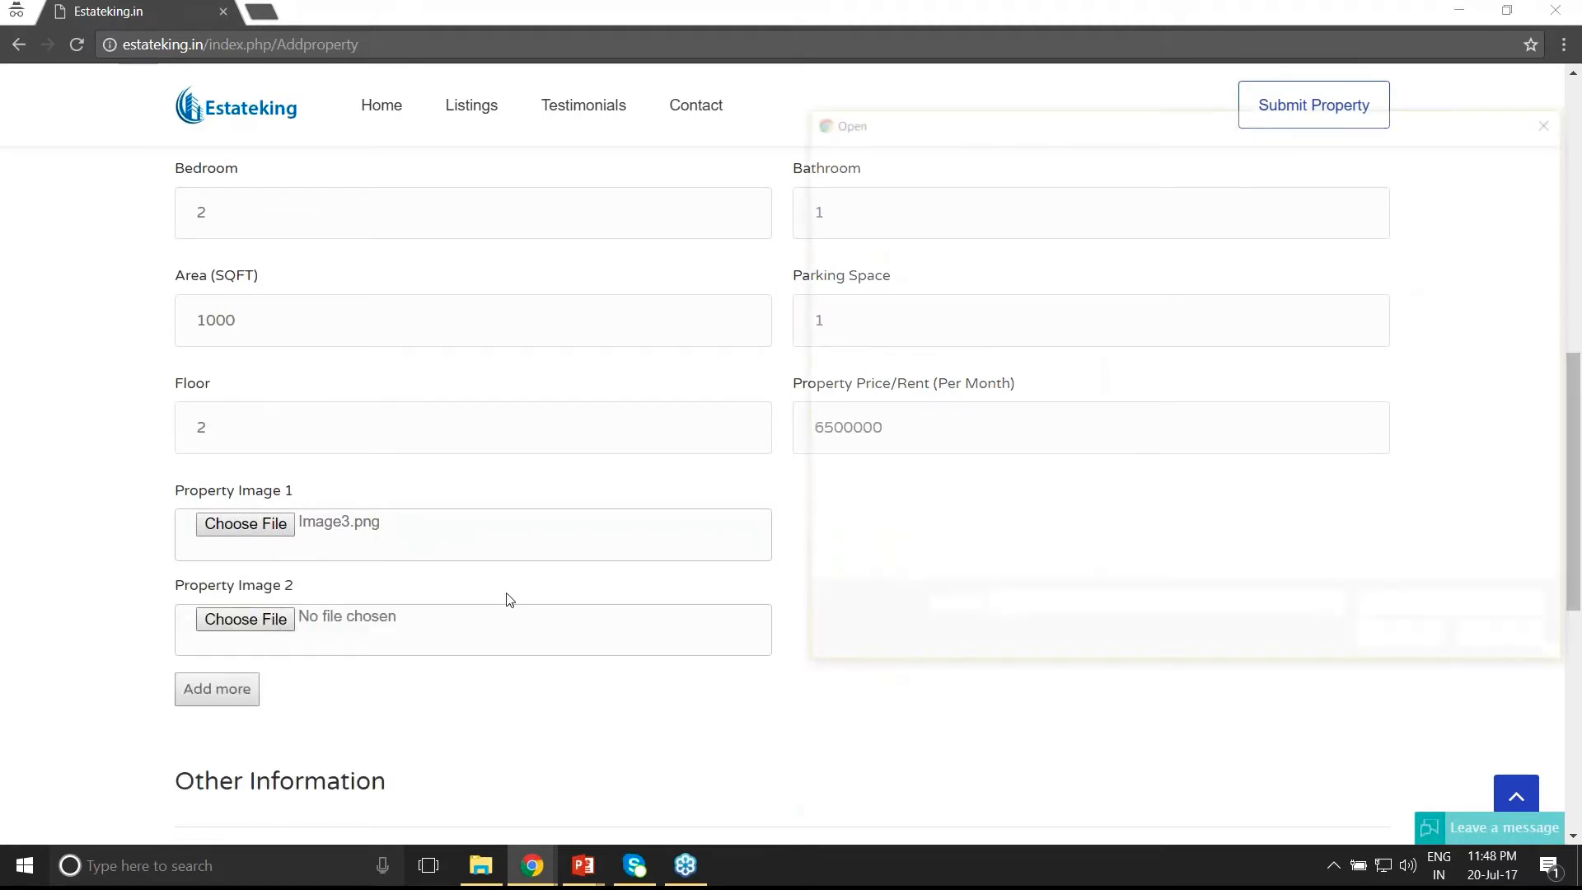
{"action": "left_click", "coordinate": [1411, 301]}
{"action": "left_click", "coordinate": [1400, 641]}
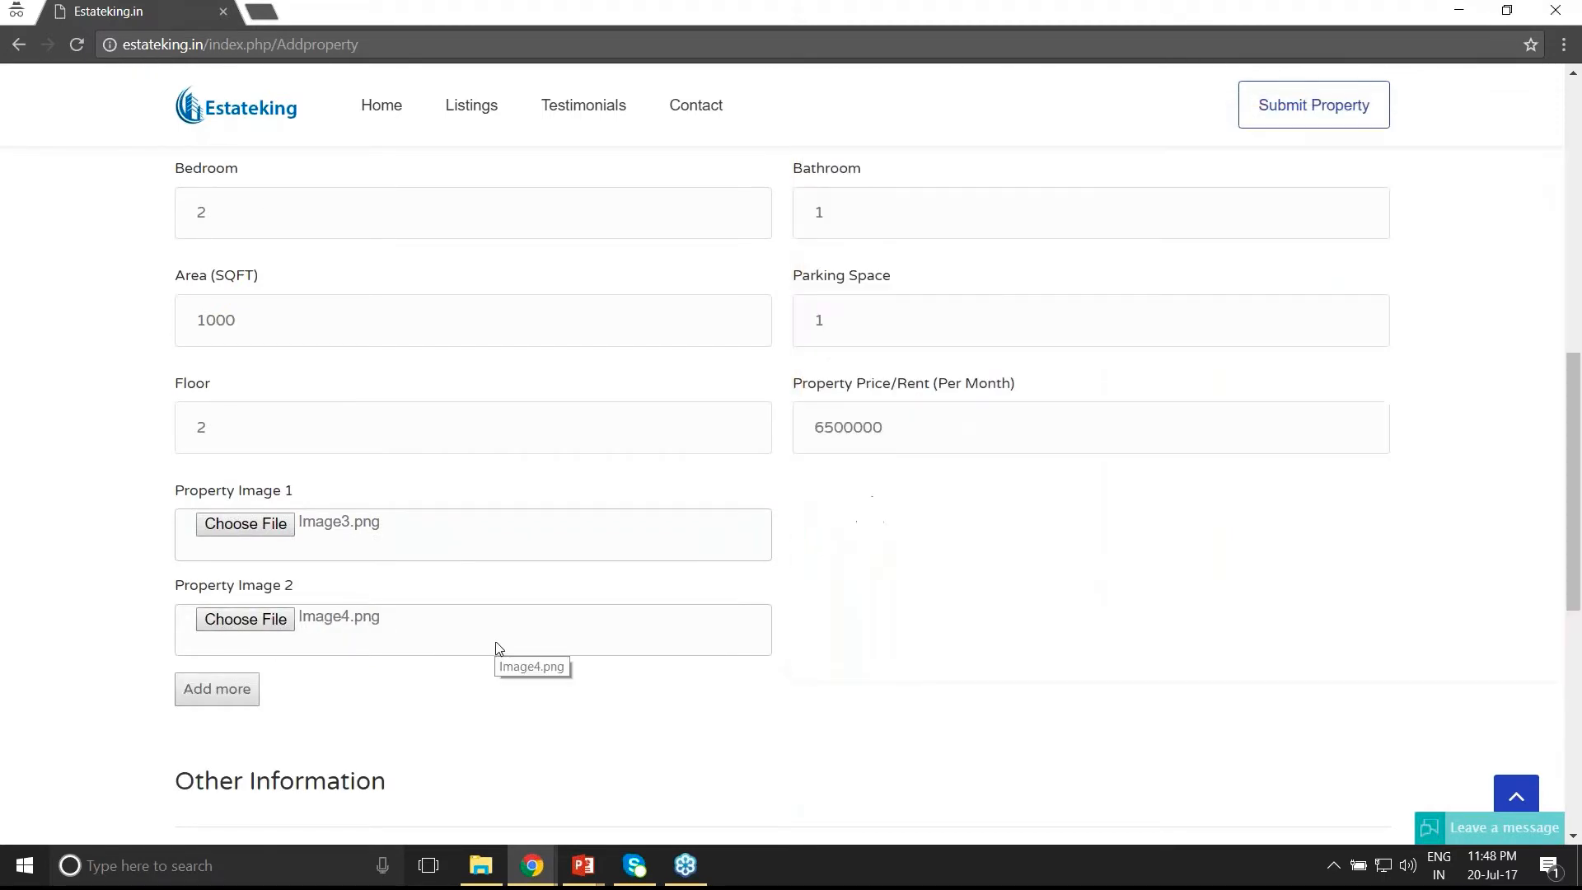
{"action": "scroll", "coordinate": [497, 646], "scroll_direction": "down", "scroll_amount": 3}
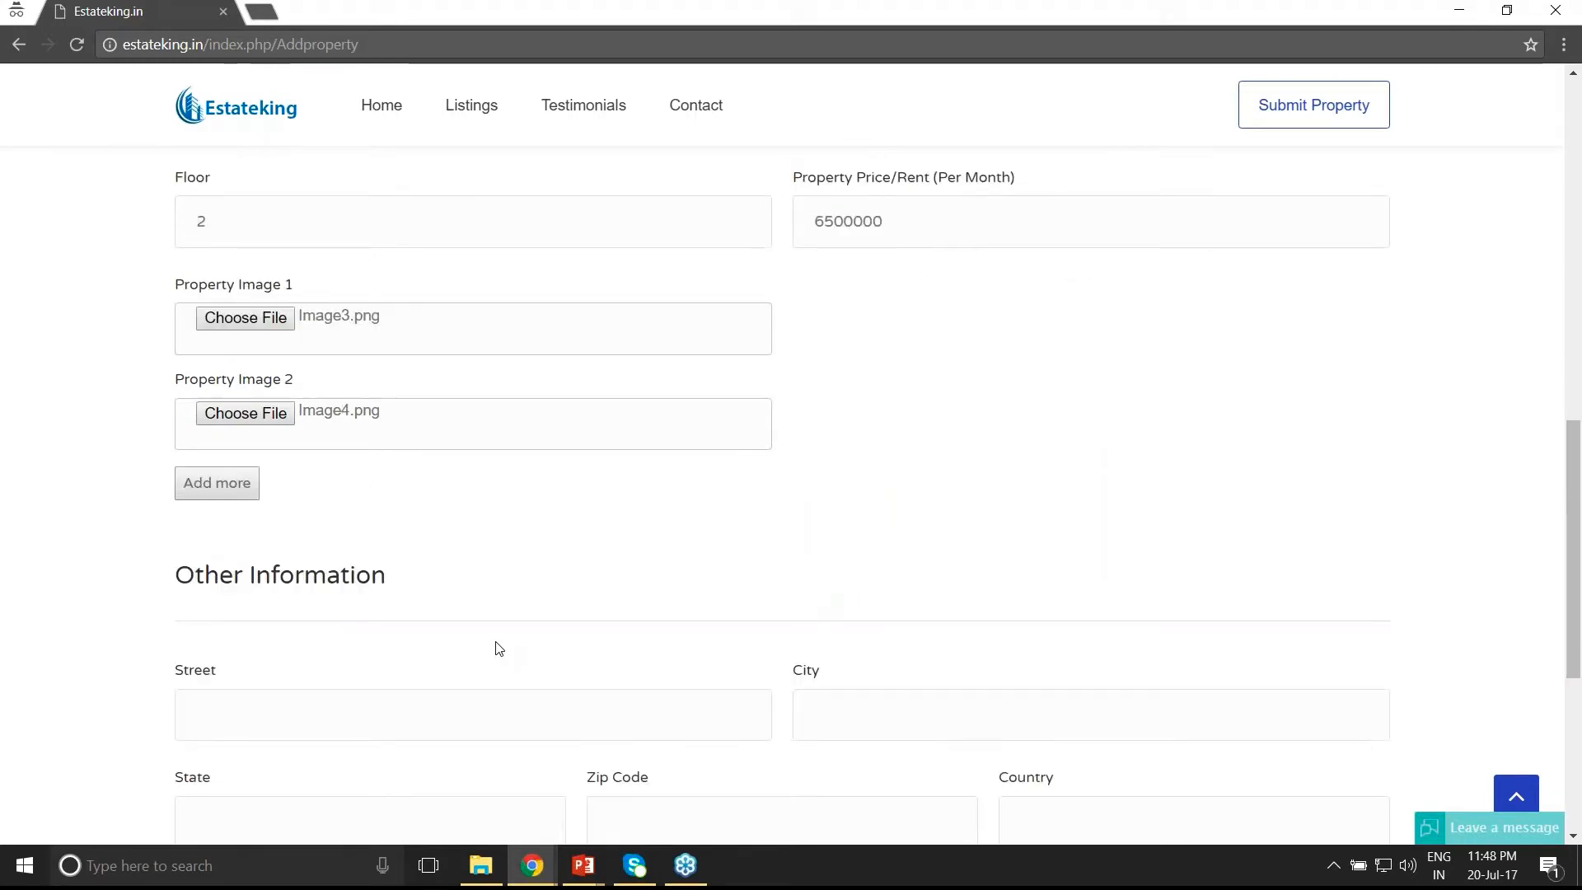
{"action": "scroll", "coordinate": [496, 647], "scroll_direction": "down", "scroll_amount": 3}
{"action": "left_click", "coordinate": [270, 510]}
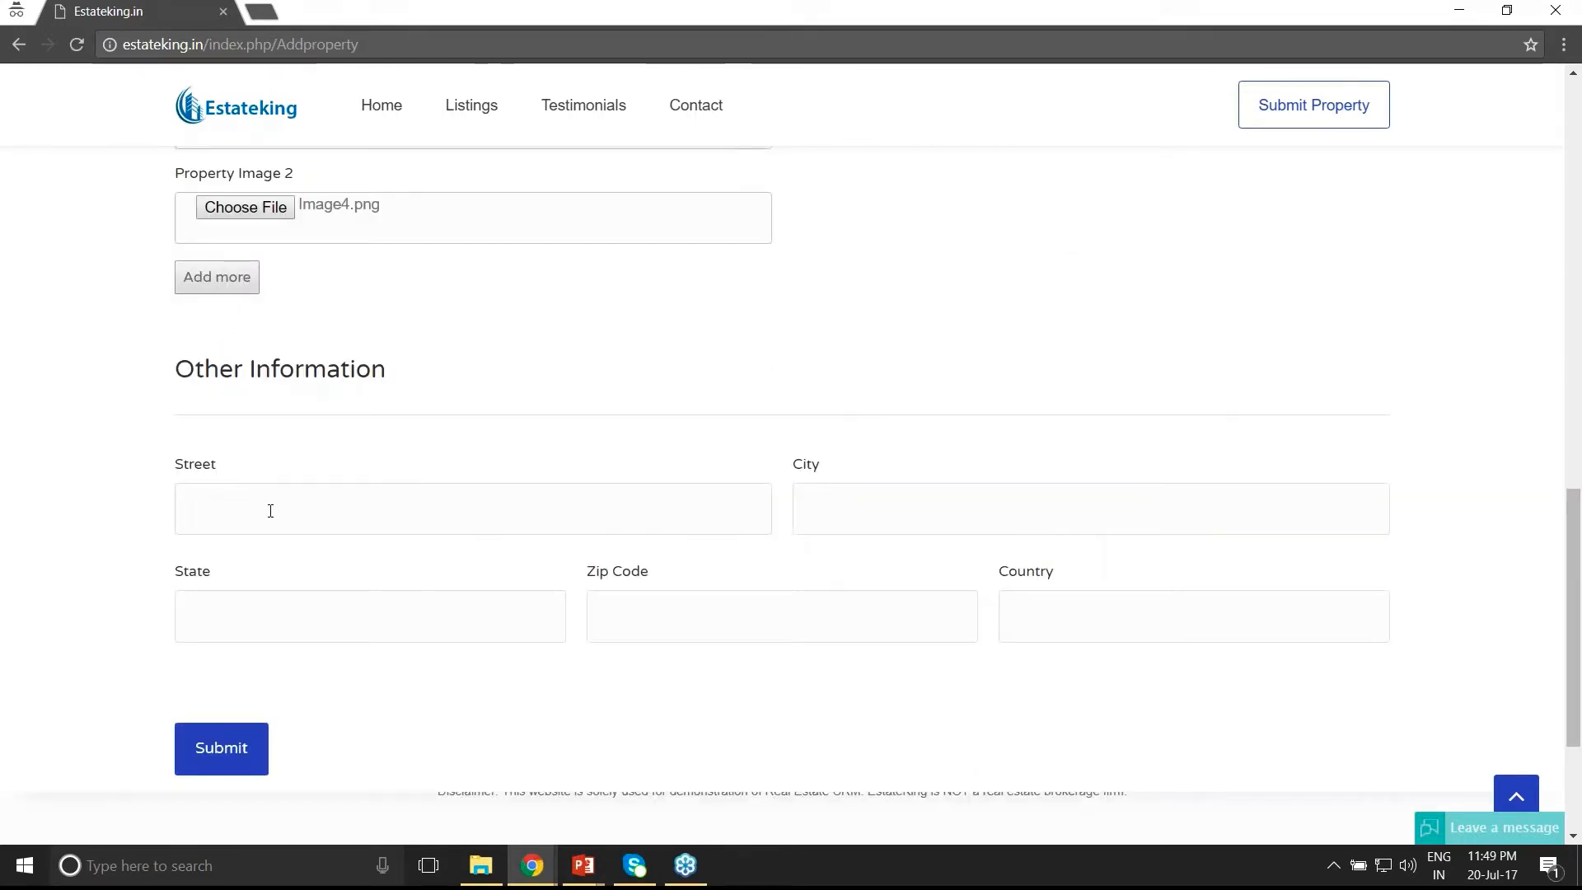
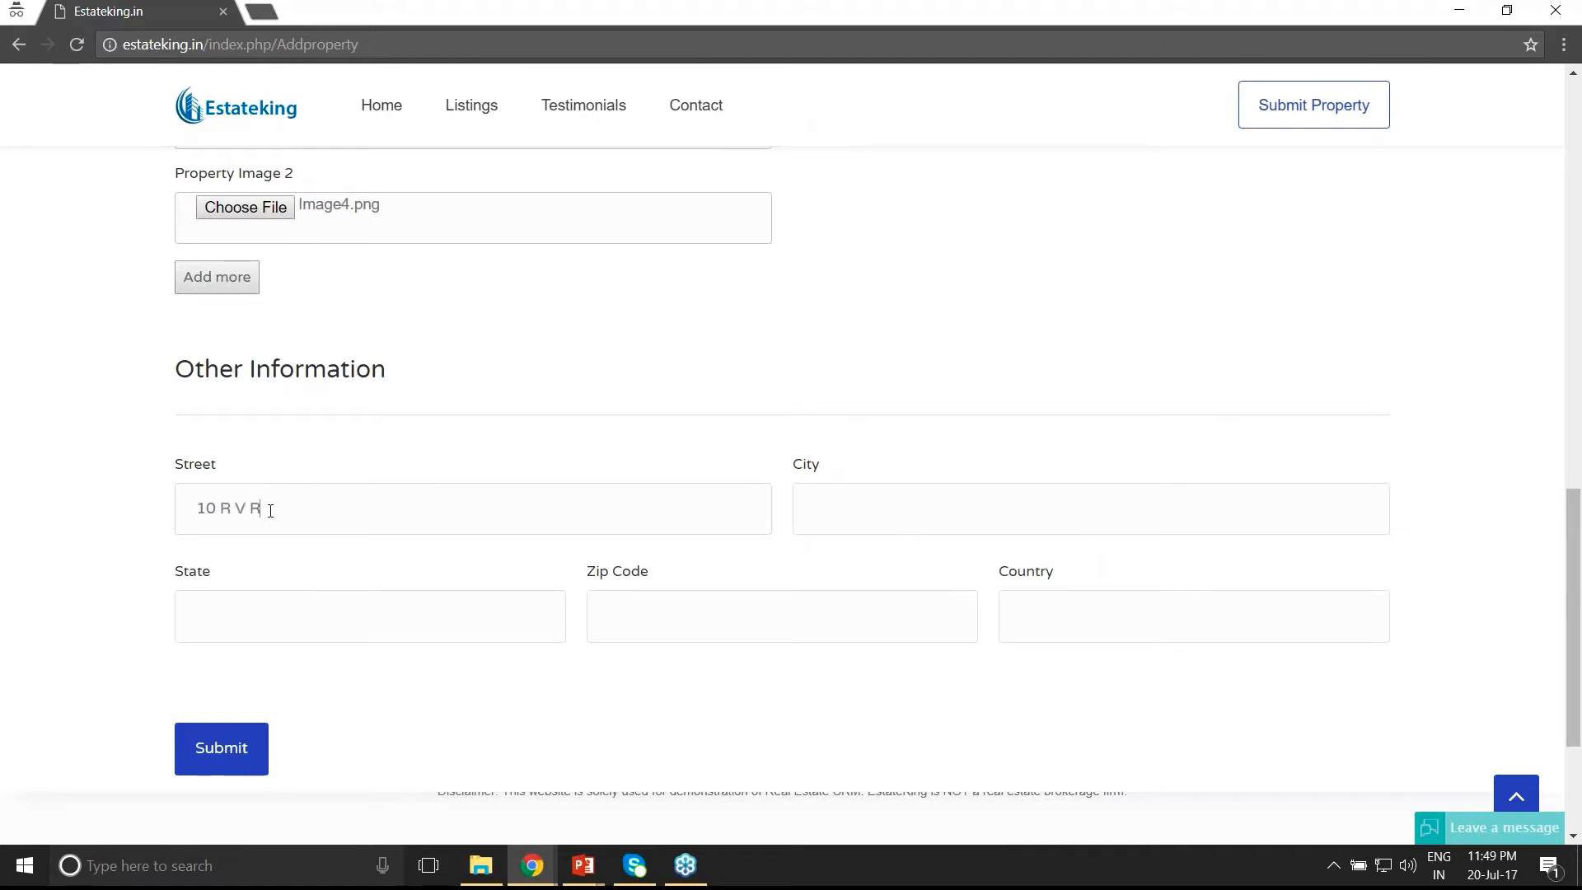
- Enter the property's street, city, state, zip code and country (Bangalore, Karnataka, India), then submit
{"action": "key", "text": "Tab"}
{"action": "type", "text": "Bangalore"}
{"action": "key", "text": "Tab"}
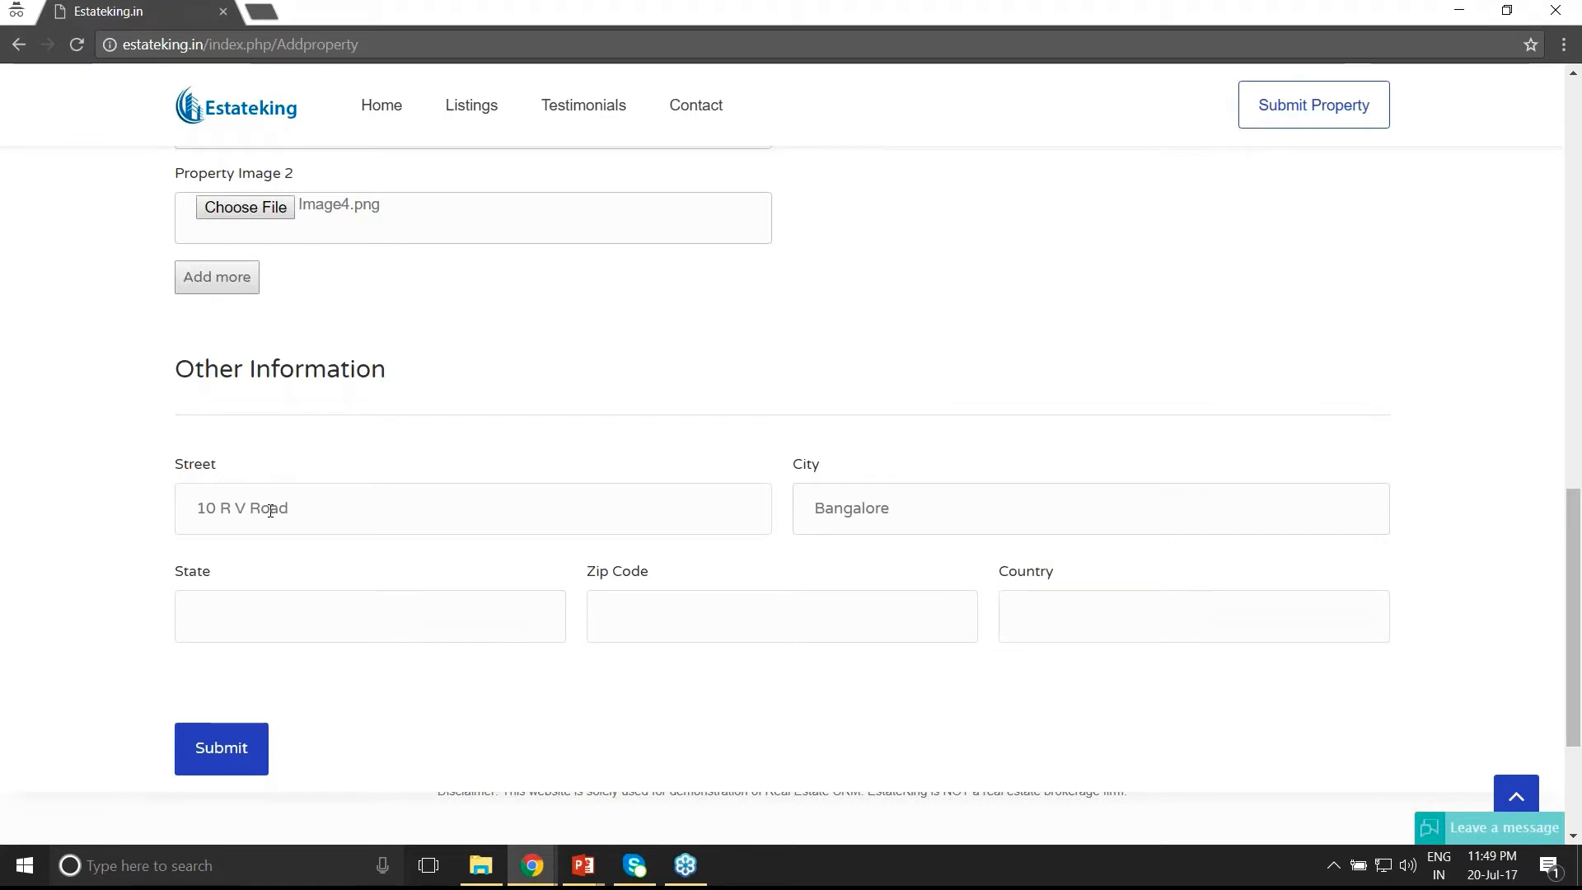
{"action": "type", "text": "Karnataka"}
{"action": "key", "text": "Tab"}
{"action": "type", "text": "560001"}
{"action": "key", "text": "Tab"}
{"action": "type", "text": "India"}
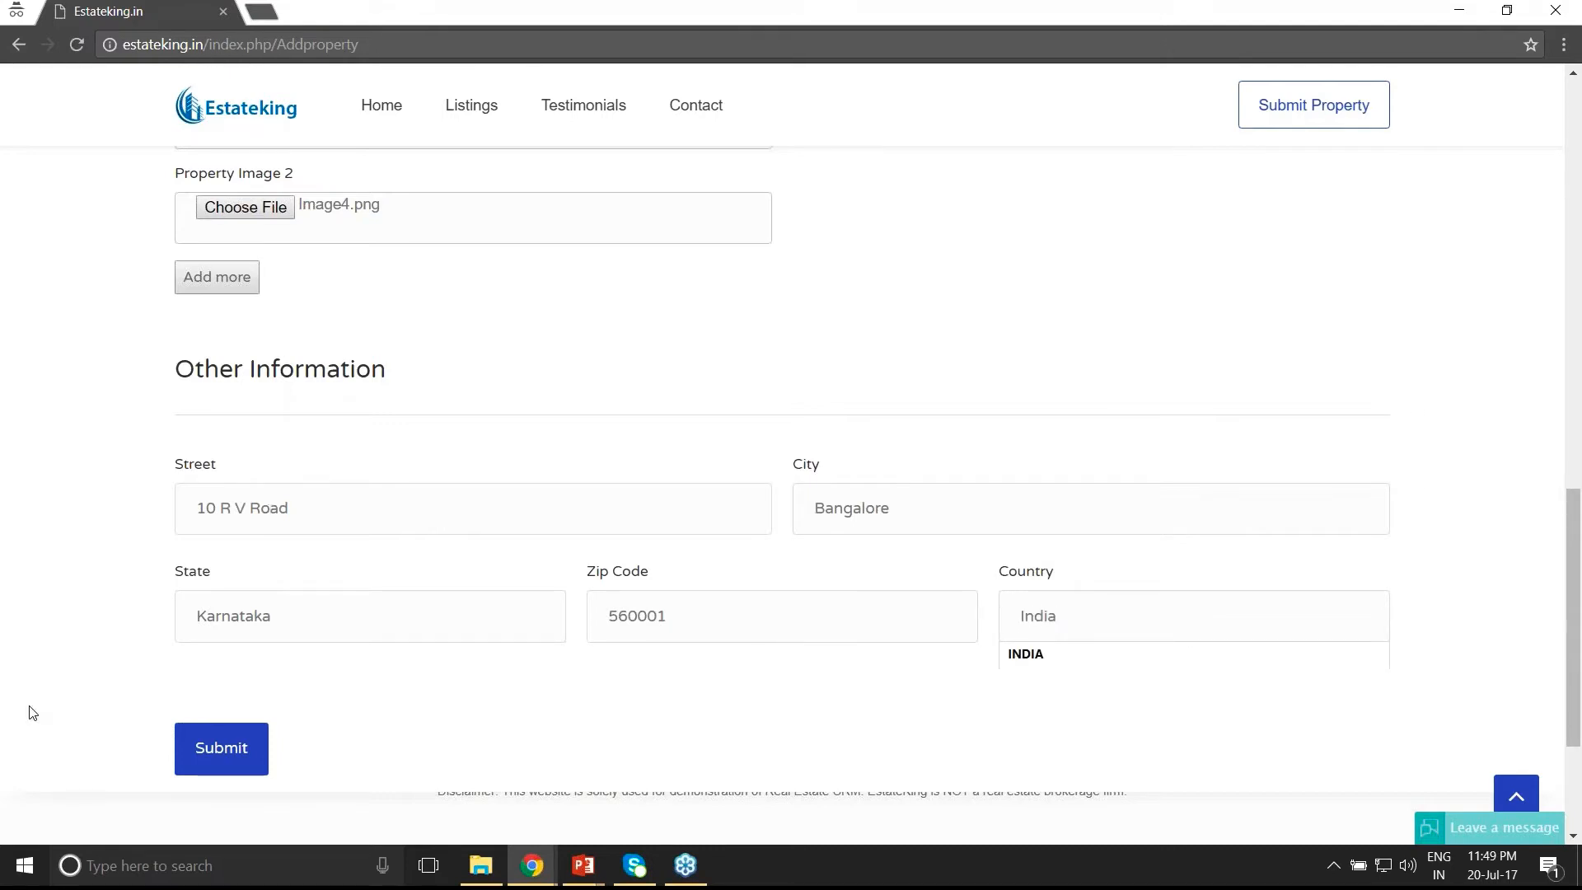
{"action": "left_click", "coordinate": [226, 757]}
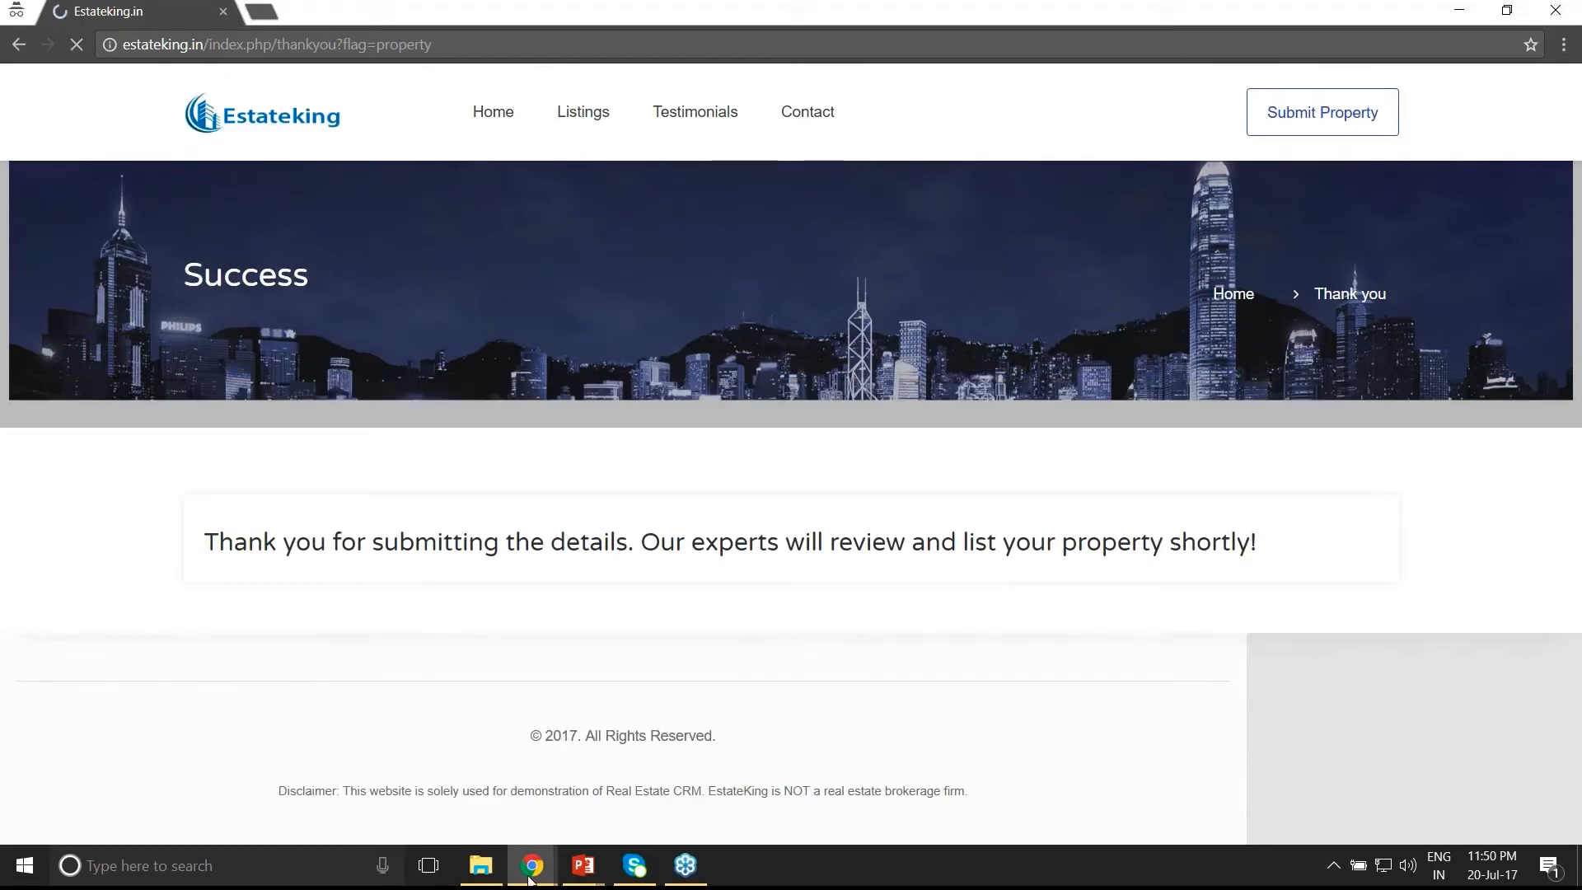
- Switch from the Estateking site to the Zoho CRM Home tab in the Real Estate Agency CRM window
{"action": "mouse_move", "coordinate": [530, 879]}
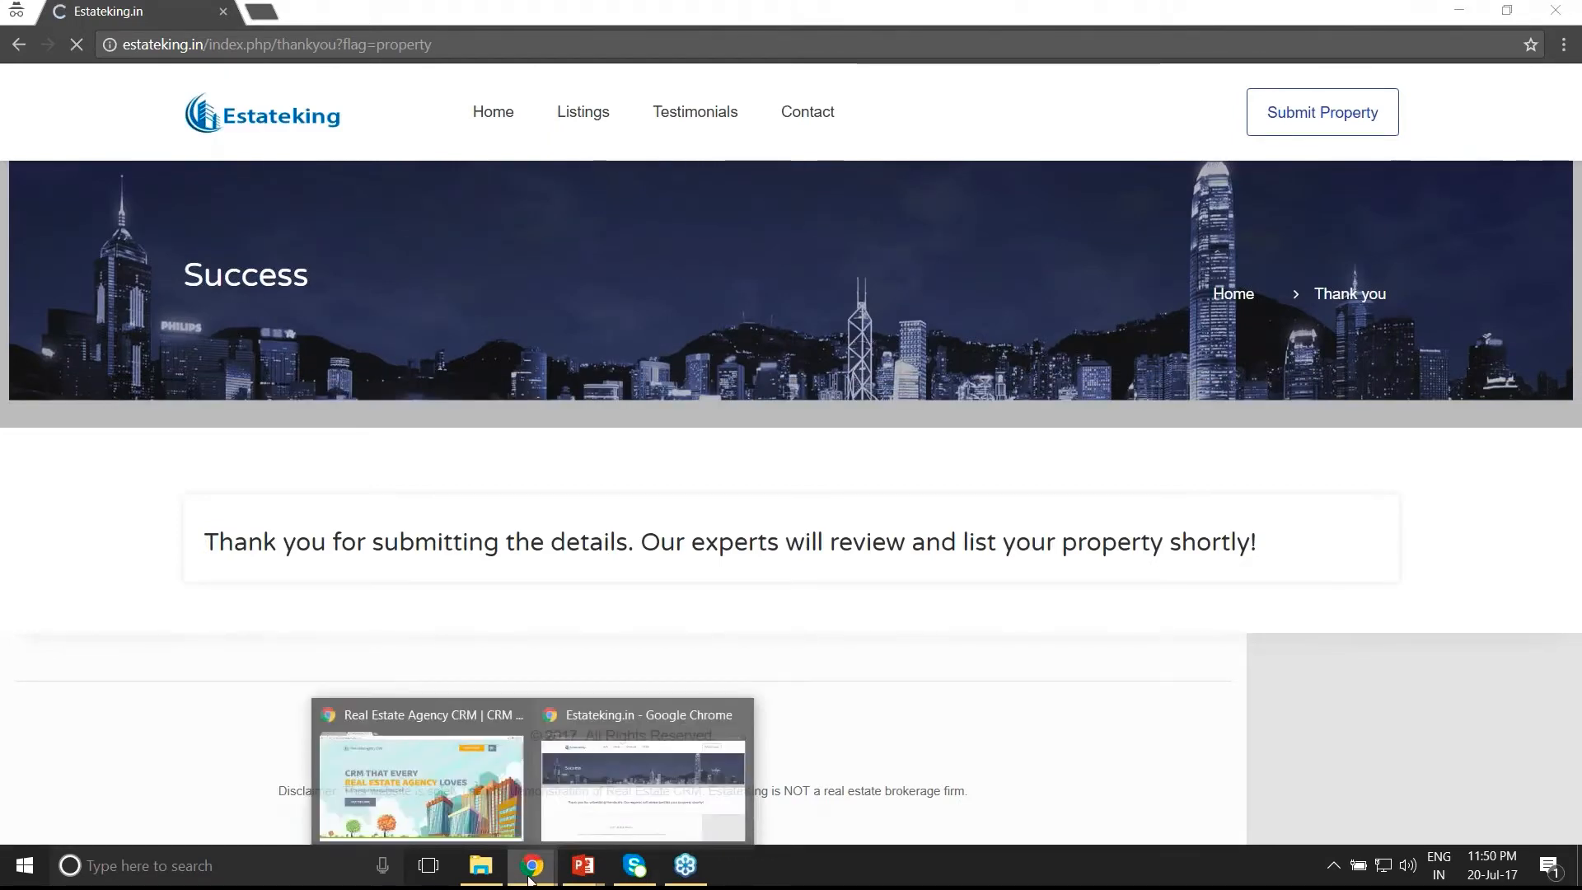
{"action": "left_click", "coordinate": [625, 815]}
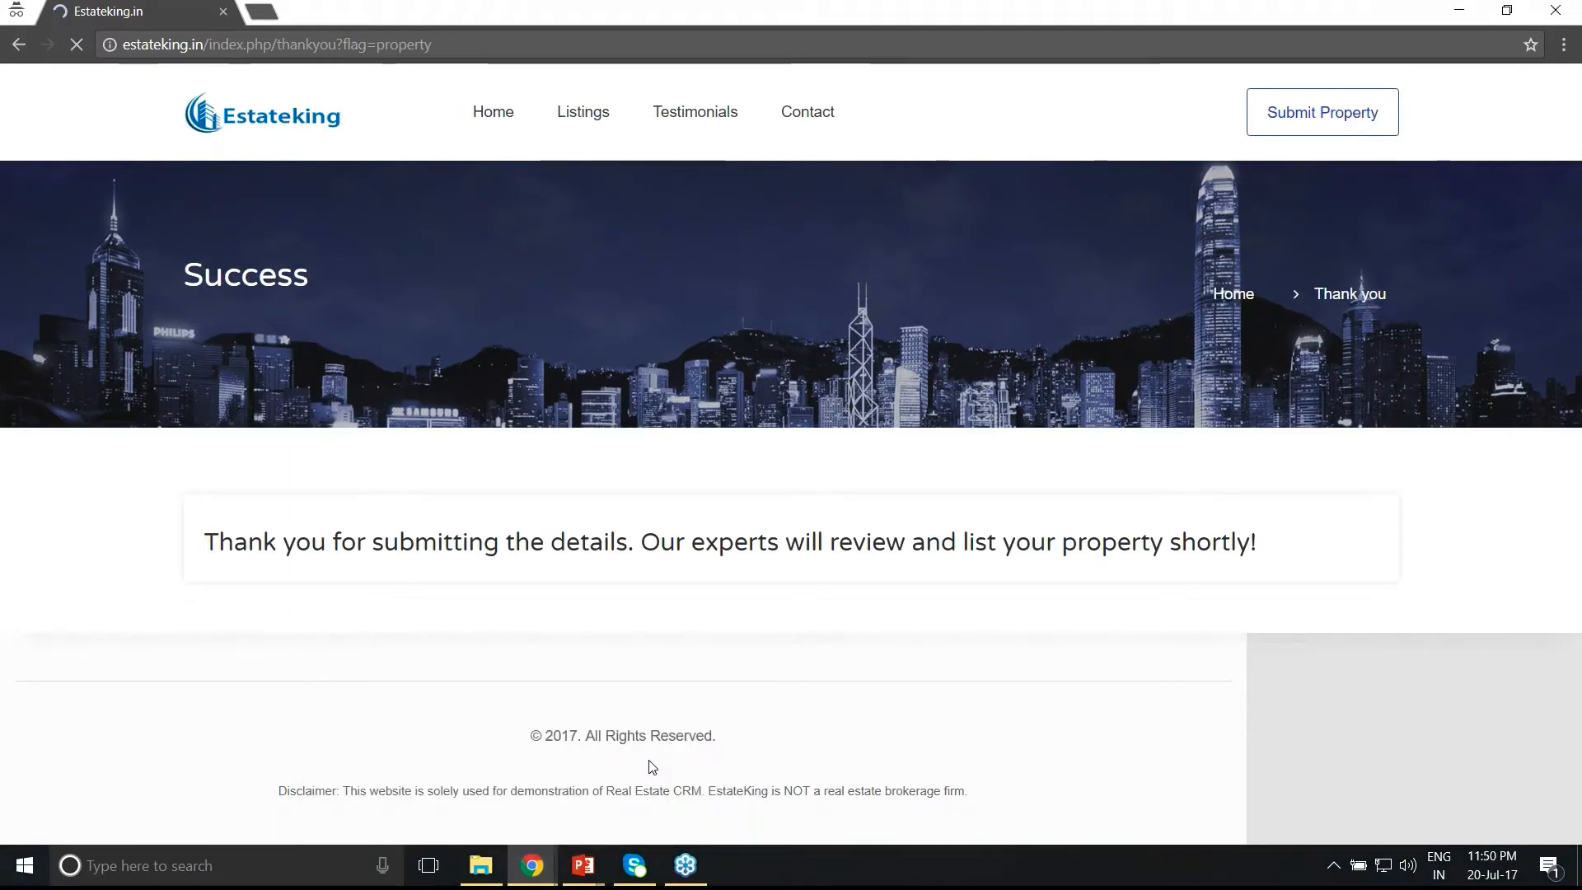
{"action": "key", "text": "alt+Tab"}
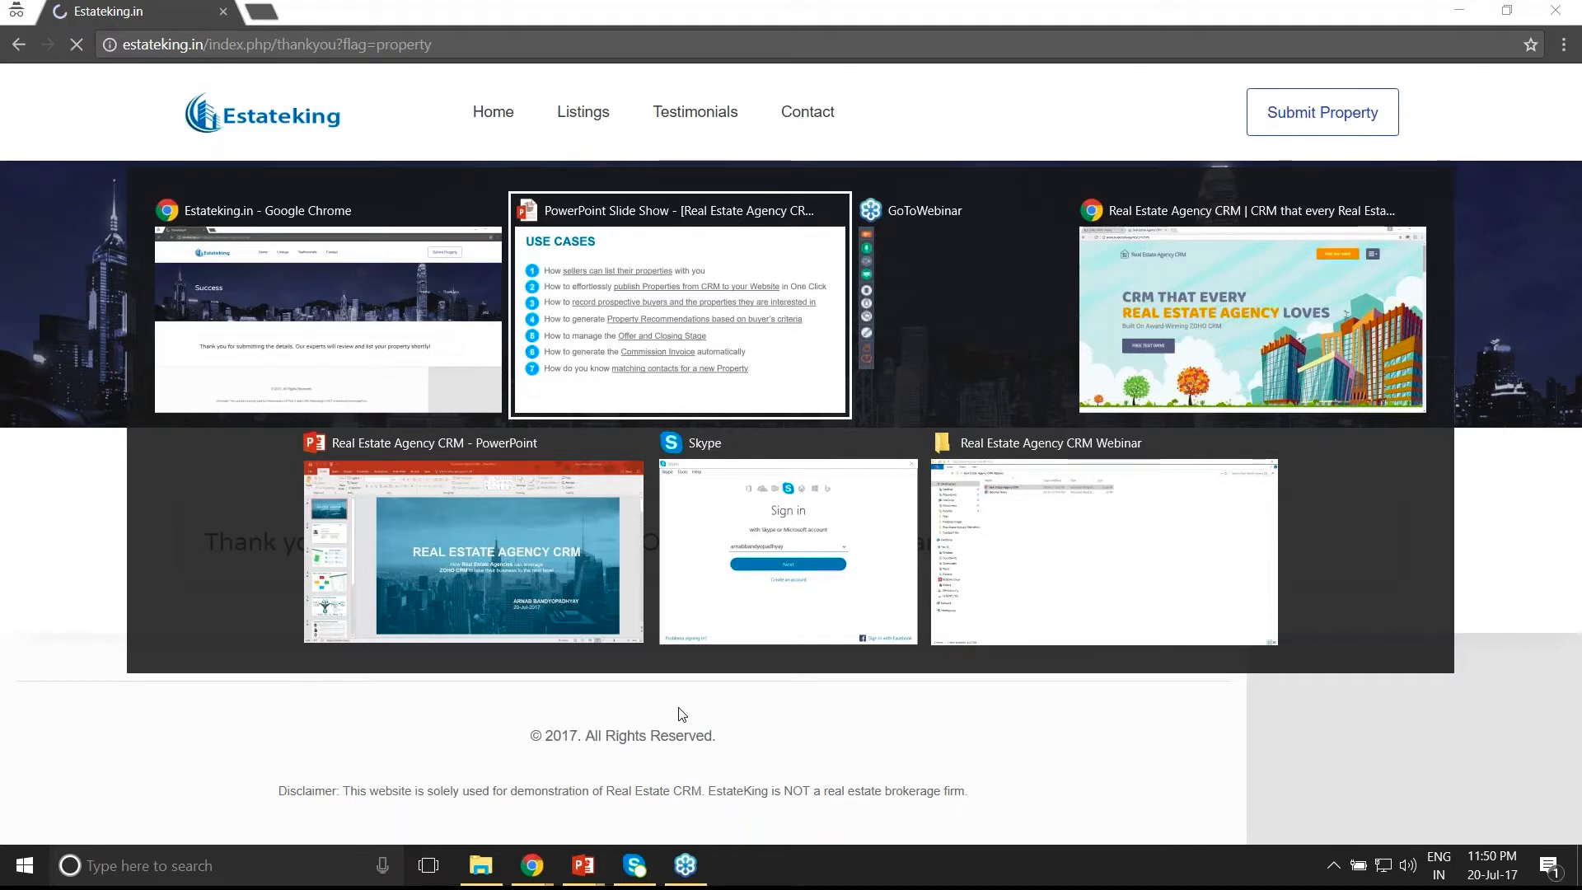
{"action": "key", "text": "alt+Tab"}
{"action": "key", "text": "alt+Tab"}
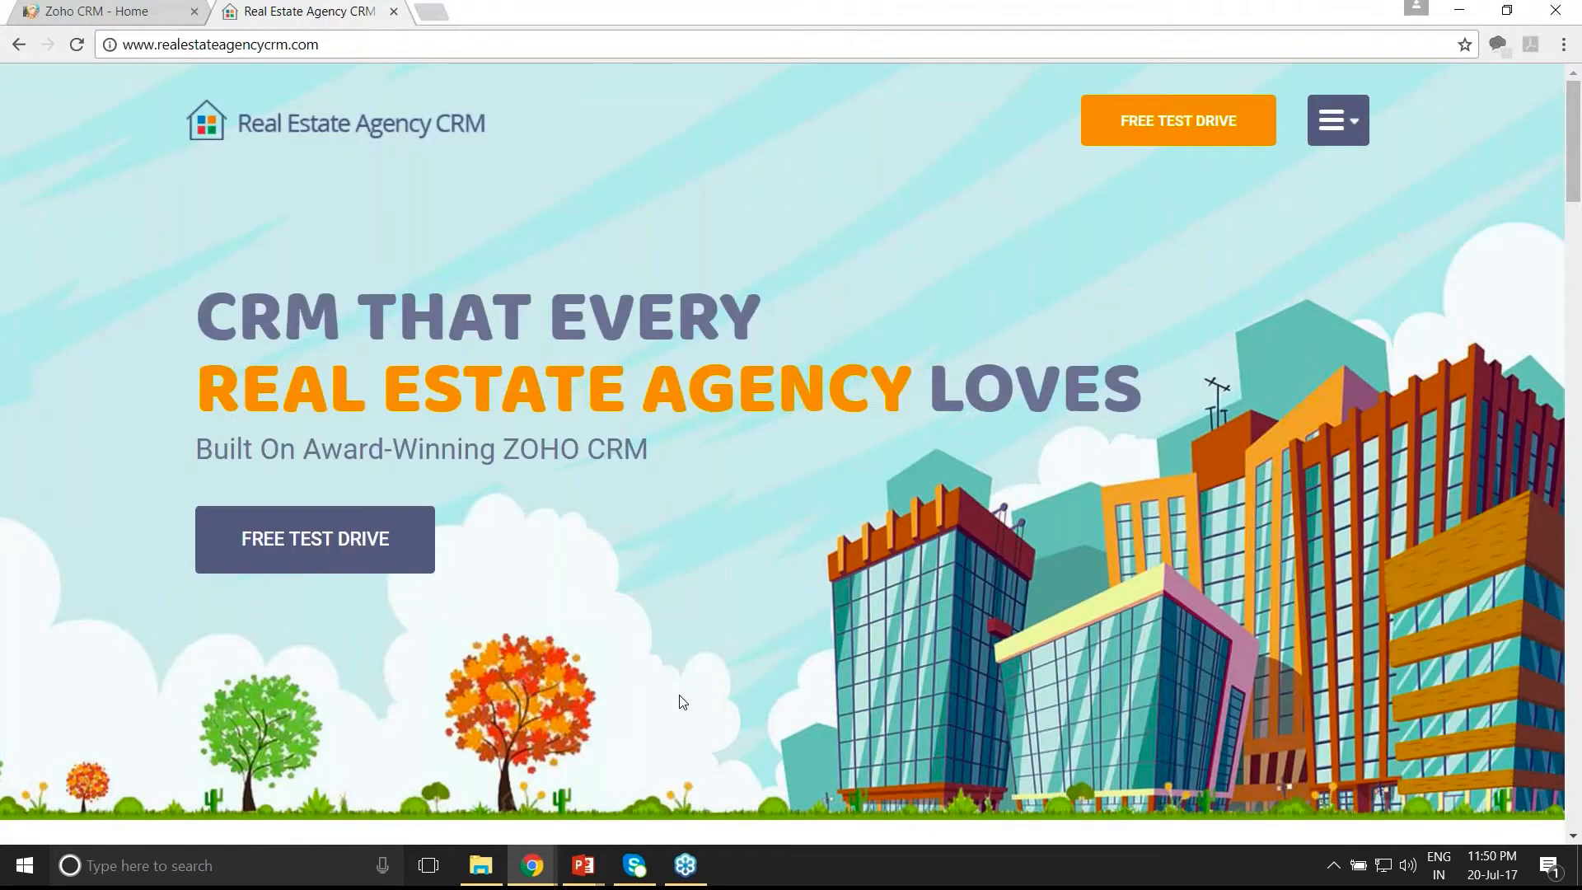
{"action": "key", "text": "ctrl+Tab"}
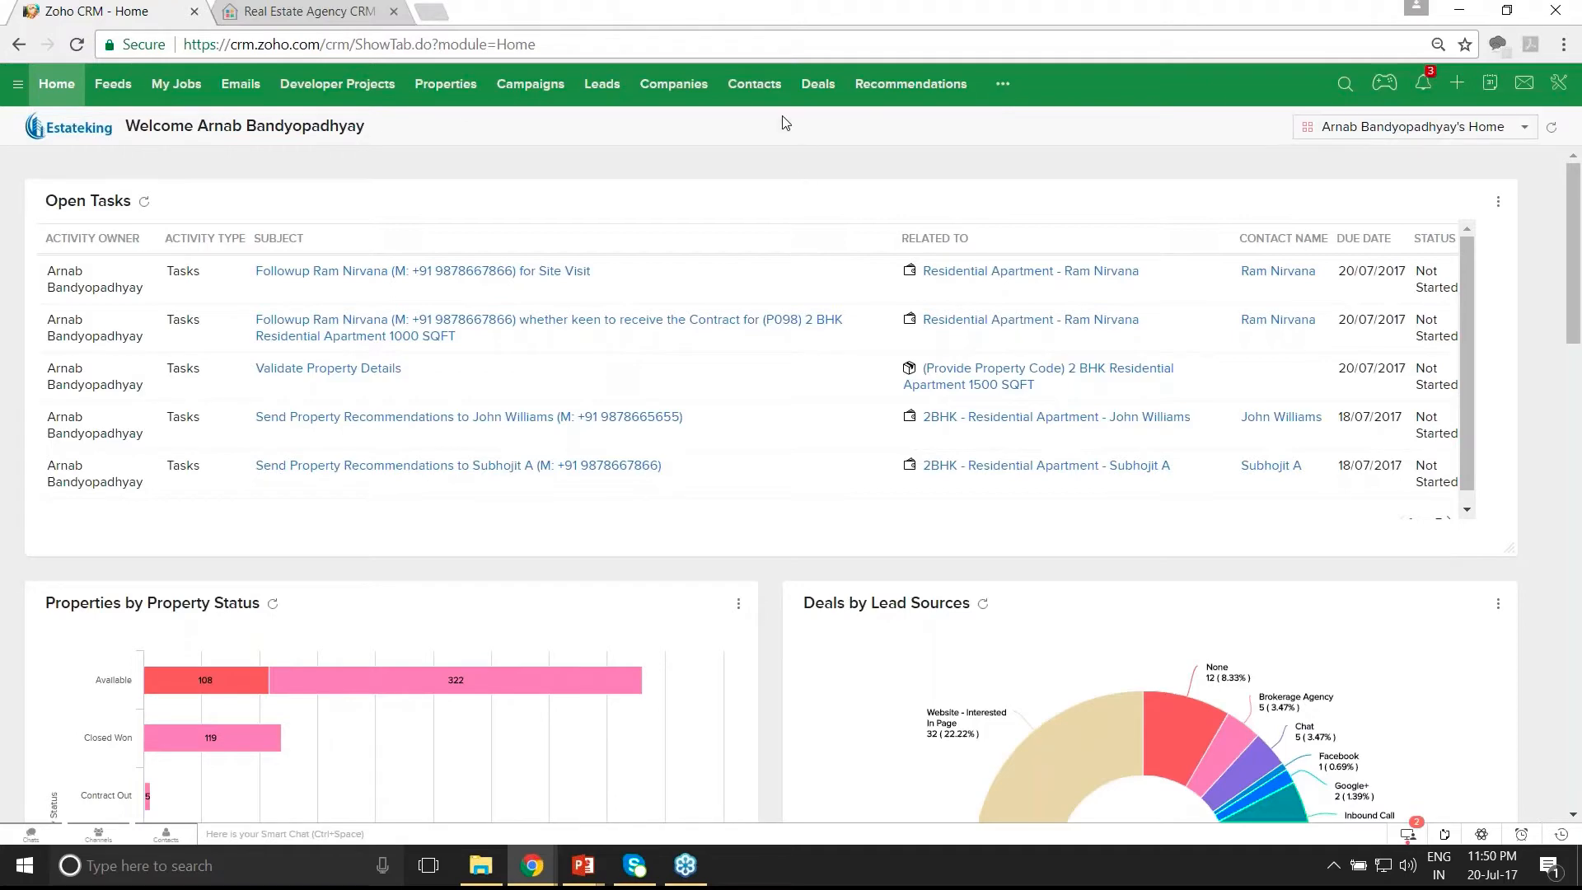
- Open the newly created owner's contact record from the Contacts list
{"action": "left_click", "coordinate": [754, 85]}
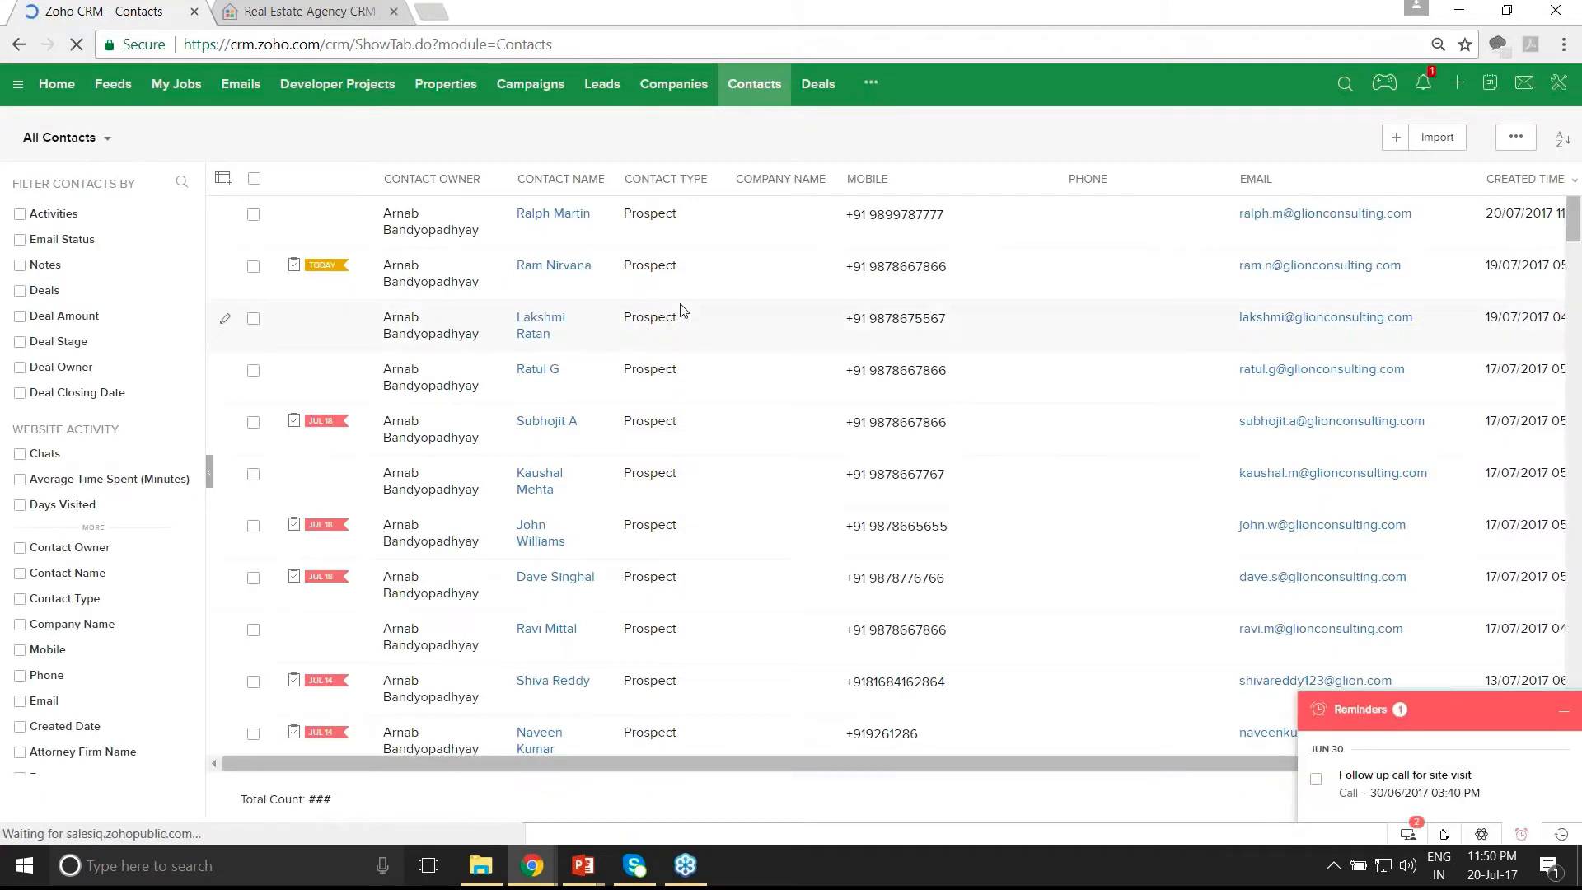
{"action": "left_click", "coordinate": [556, 216]}
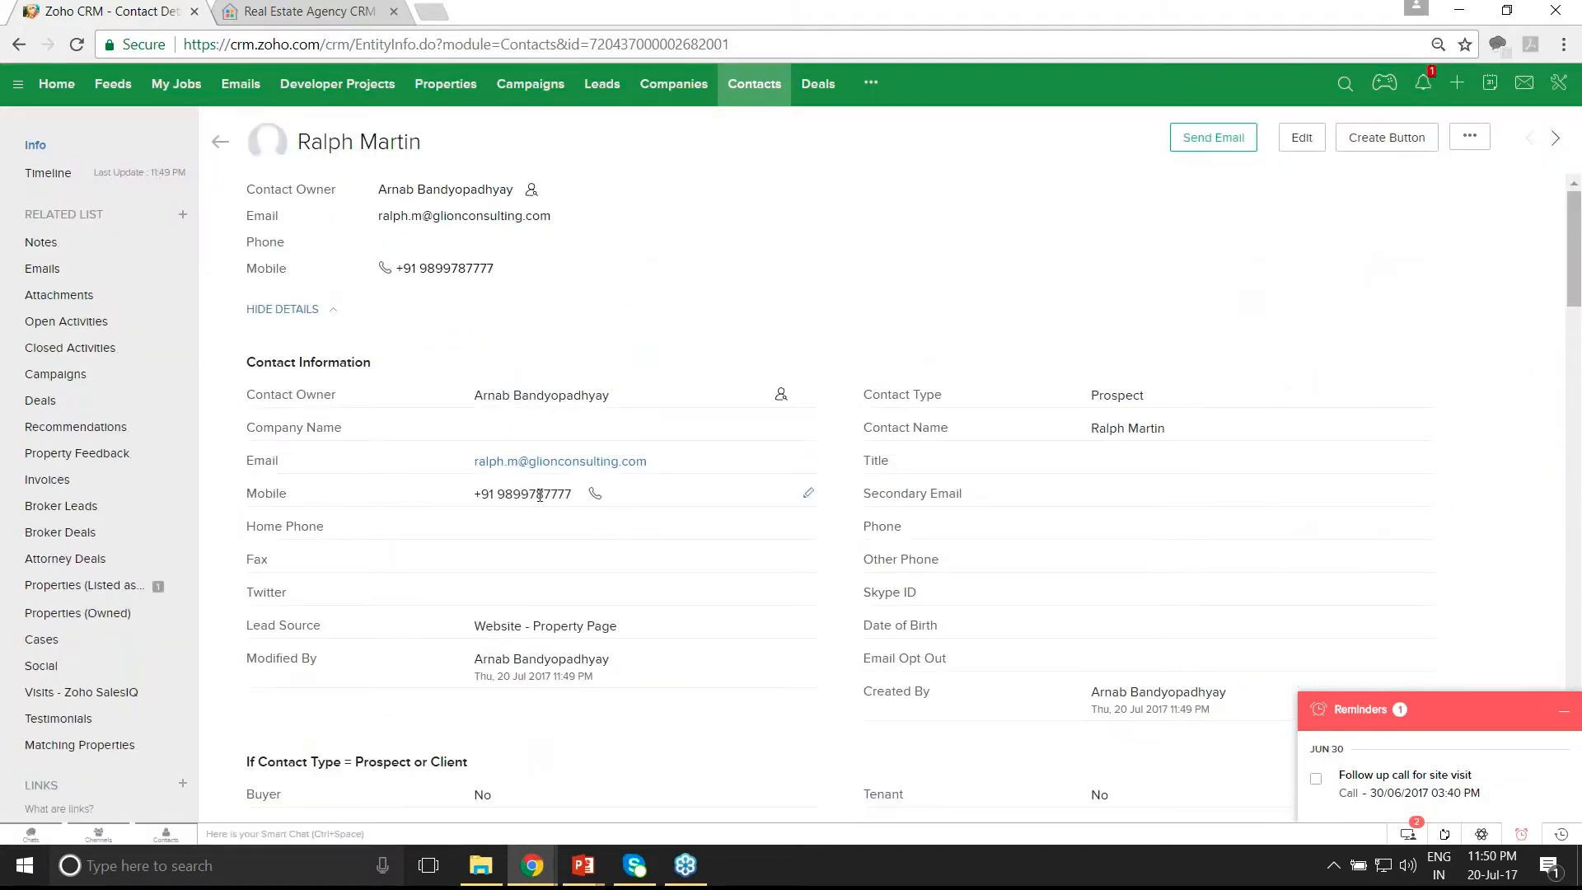
- Highlight the Prospect contact type and show the Properties (Listed as Owner/Landlord) list
{"action": "left_click_drag", "start_coordinate": [1093, 395], "coordinate": [1147, 396]}
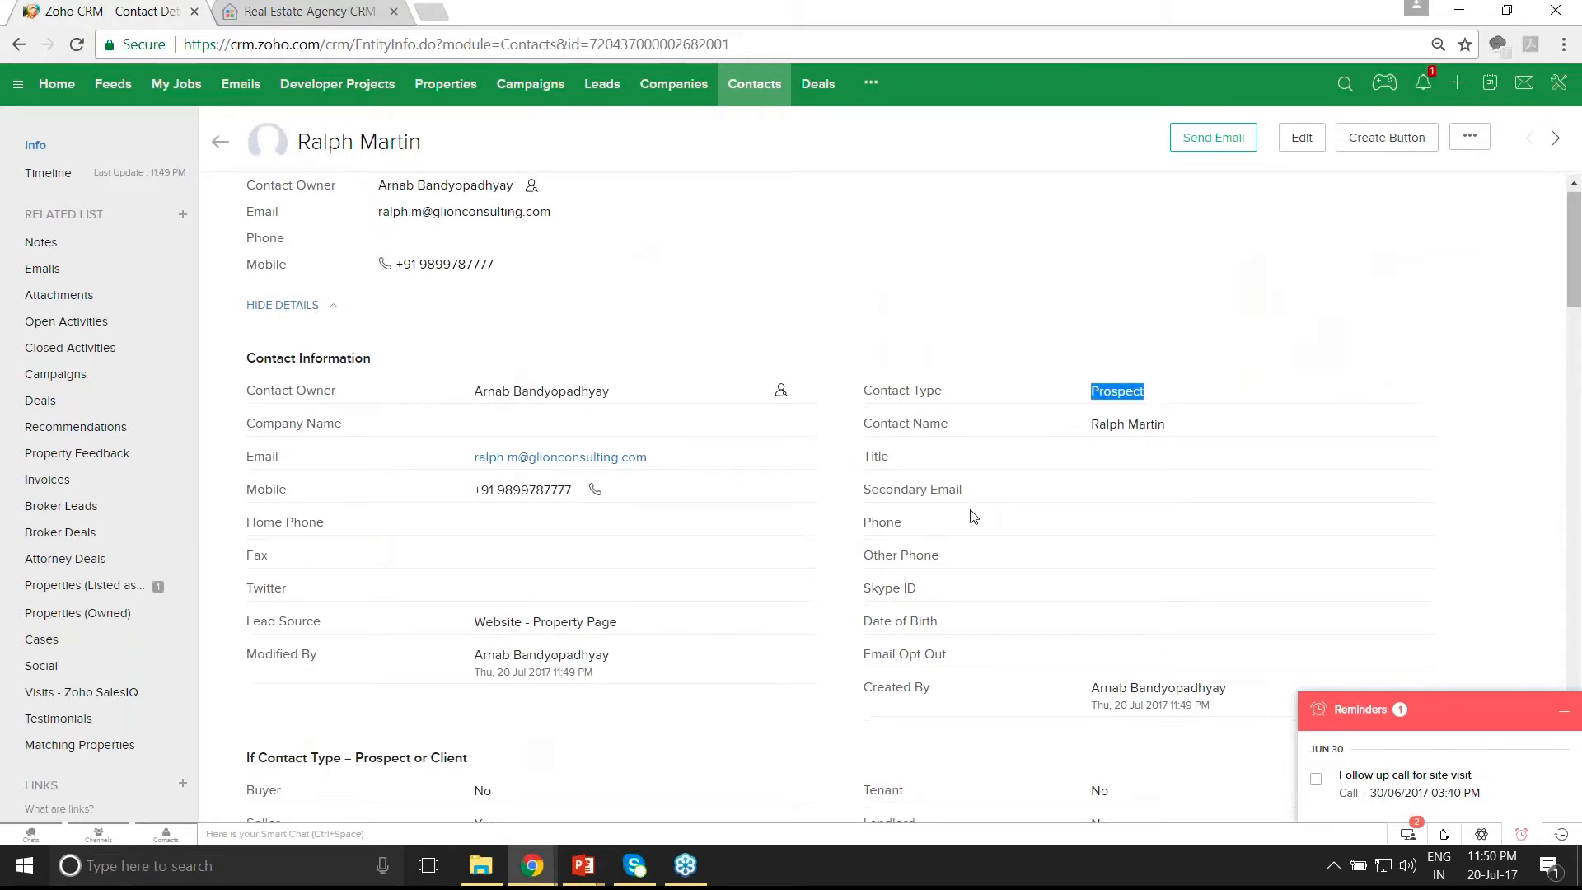
{"action": "scroll", "coordinate": [742, 576], "scroll_direction": "down", "scroll_amount": 3}
{"action": "left_click_drag", "start_coordinate": [482, 621], "coordinate": [495, 622]}
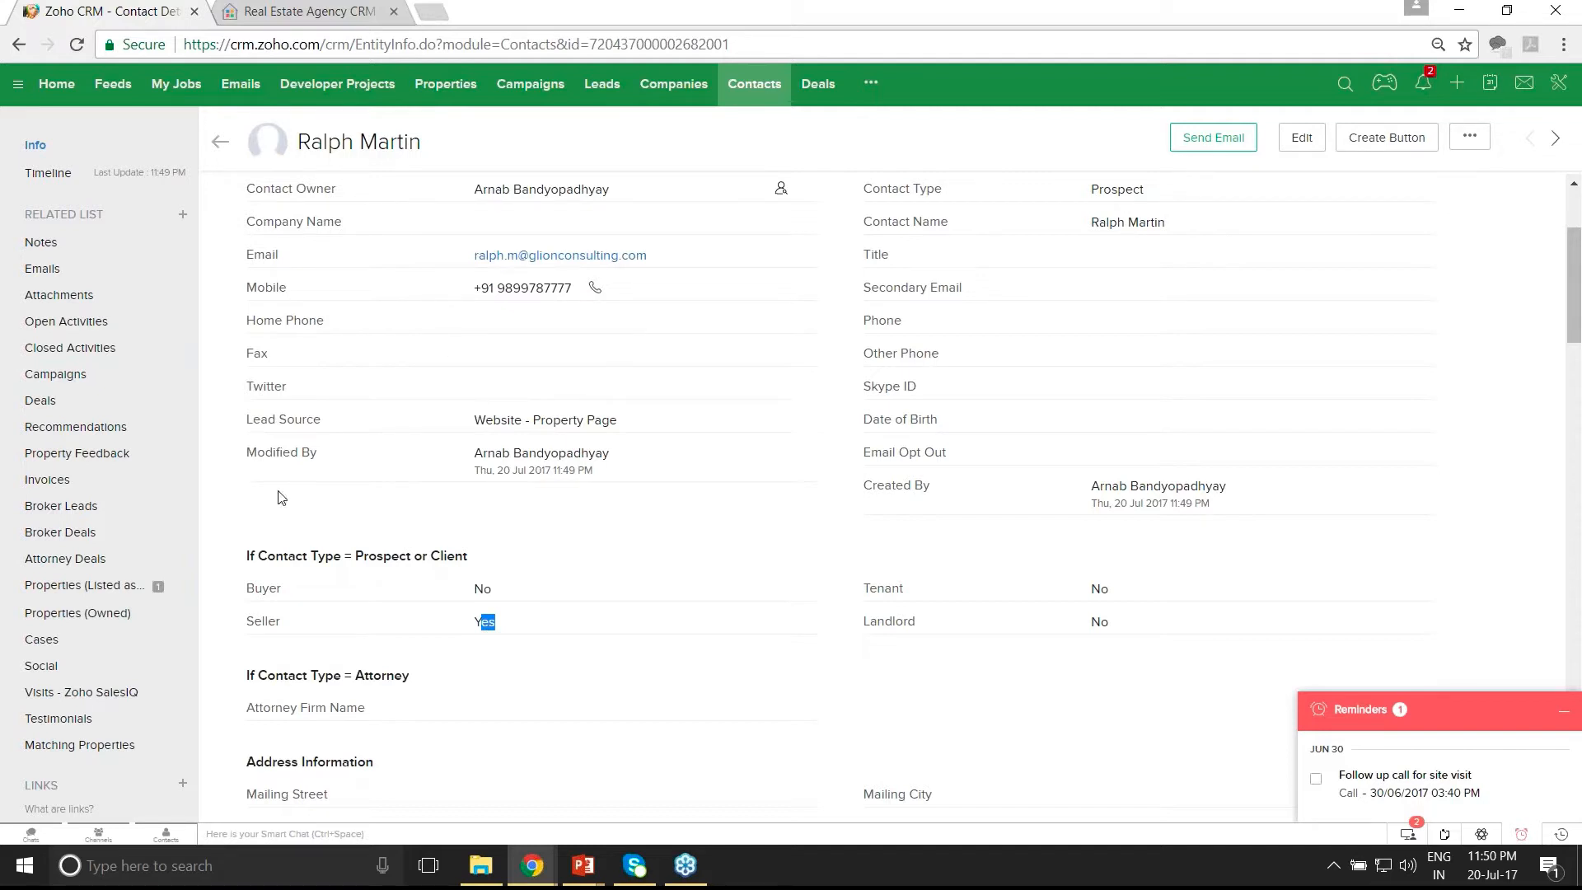
{"action": "left_click", "coordinate": [81, 594]}
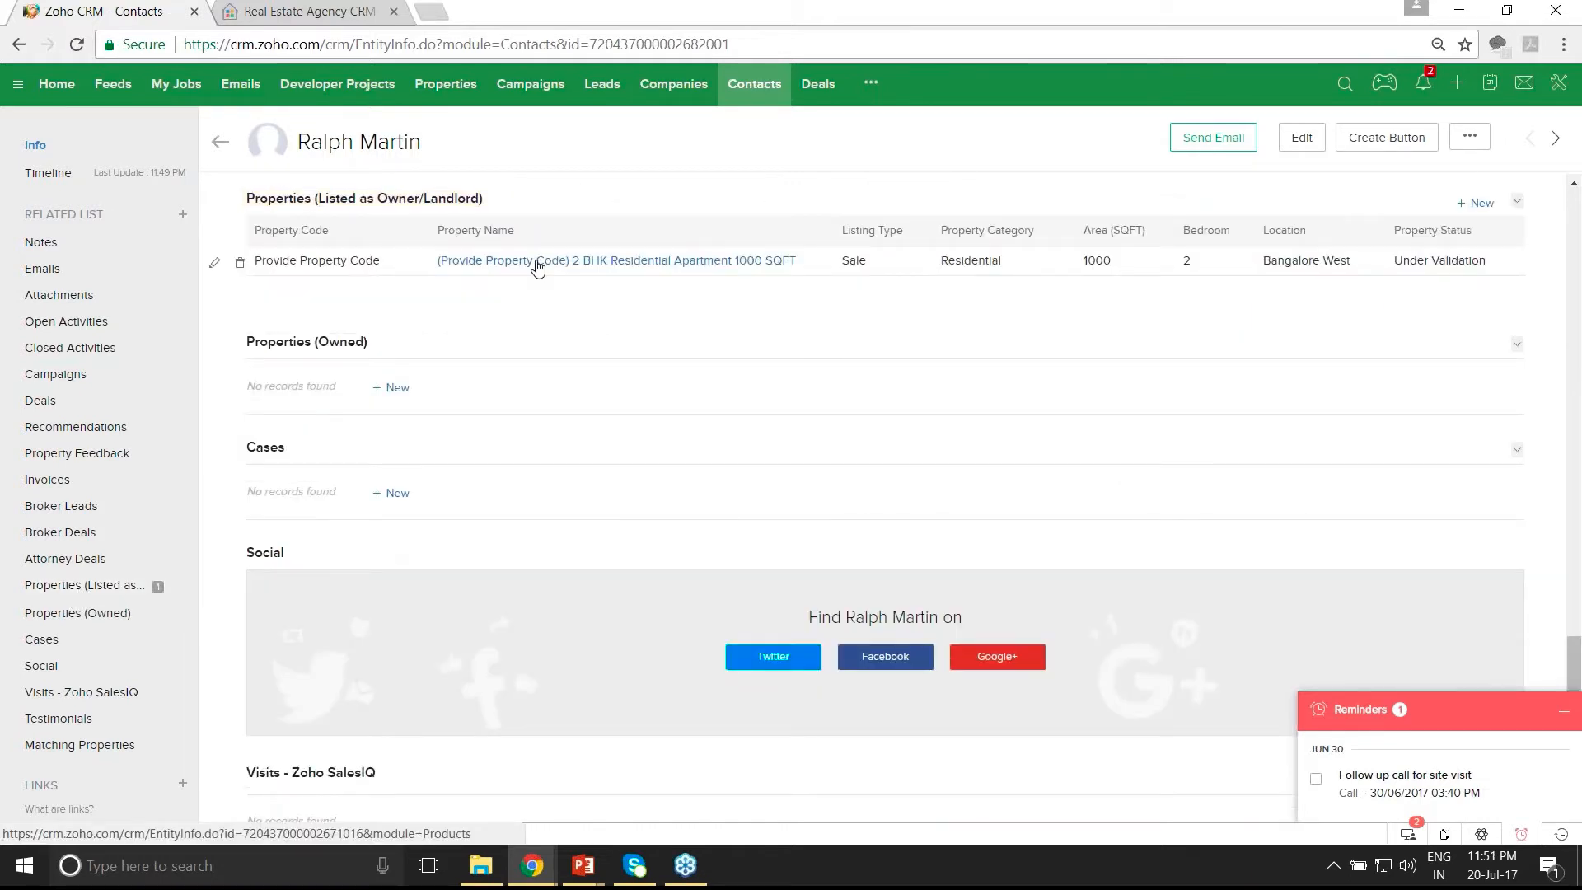
- Open the 2 BHK Residential Apartment 1000 SQFT property and view its open activities
{"action": "left_click", "coordinate": [537, 262]}
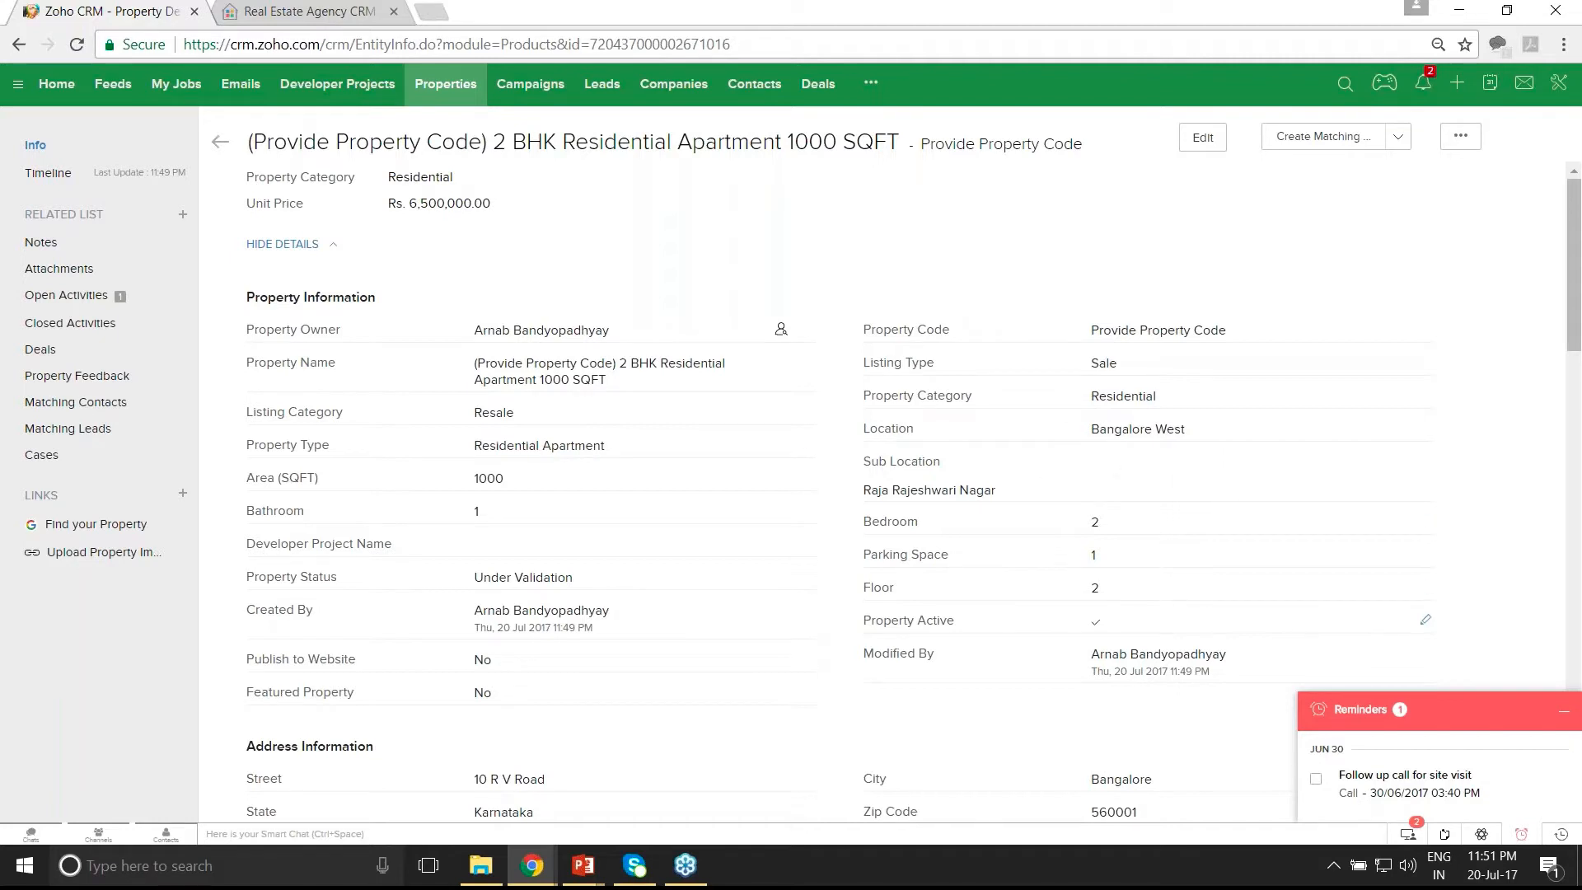
{"action": "scroll", "coordinate": [881, 494], "scroll_direction": "down", "scroll_amount": 1}
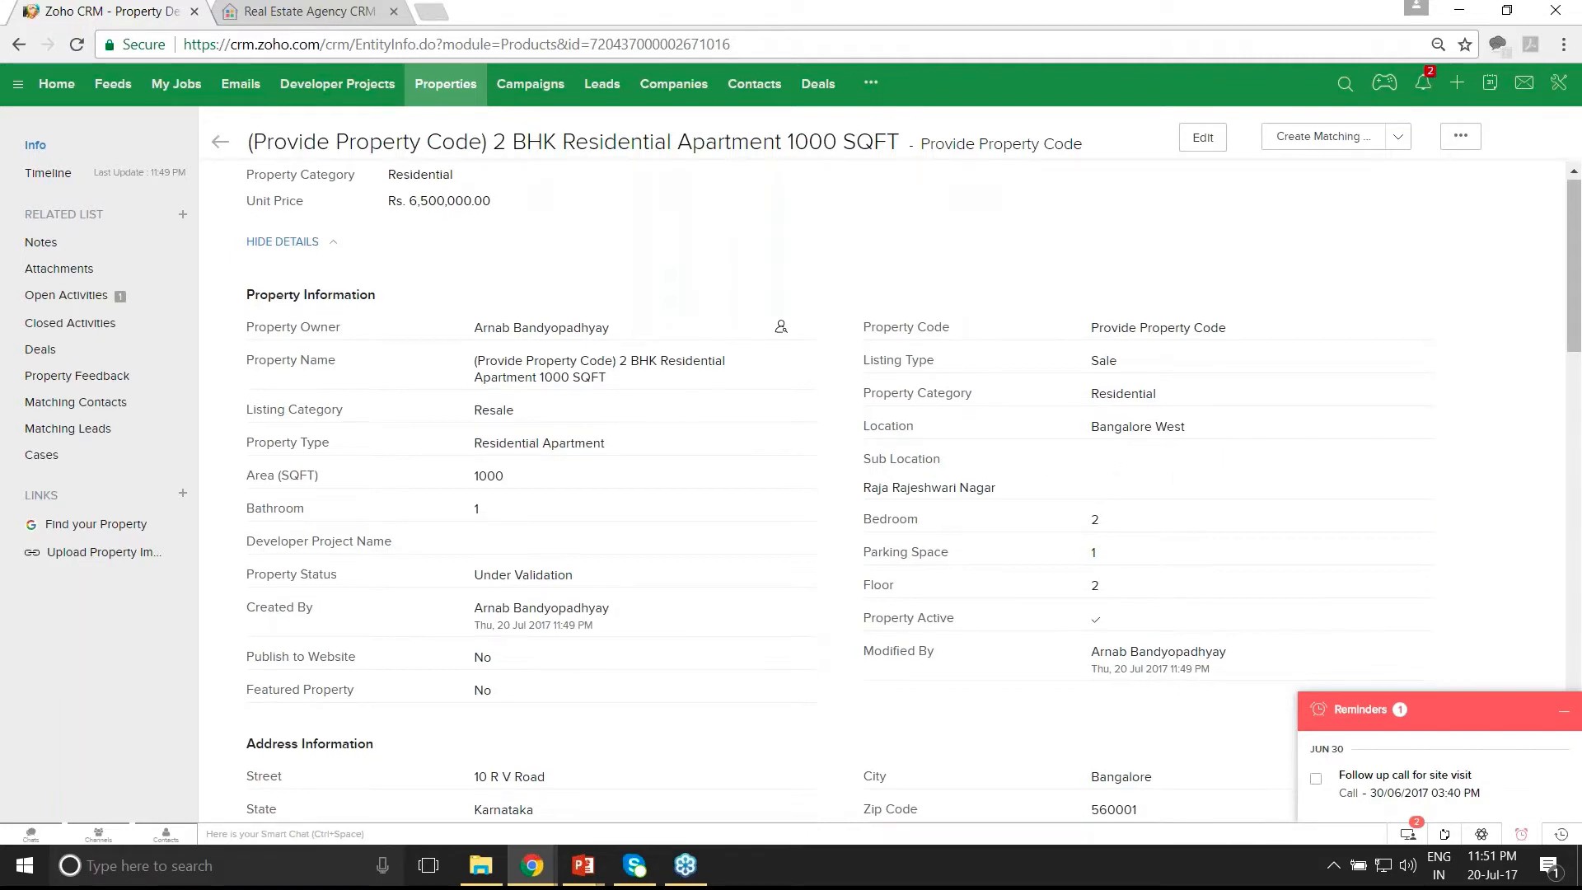
{"action": "scroll", "coordinate": [881, 494], "scroll_direction": "down", "scroll_amount": 3}
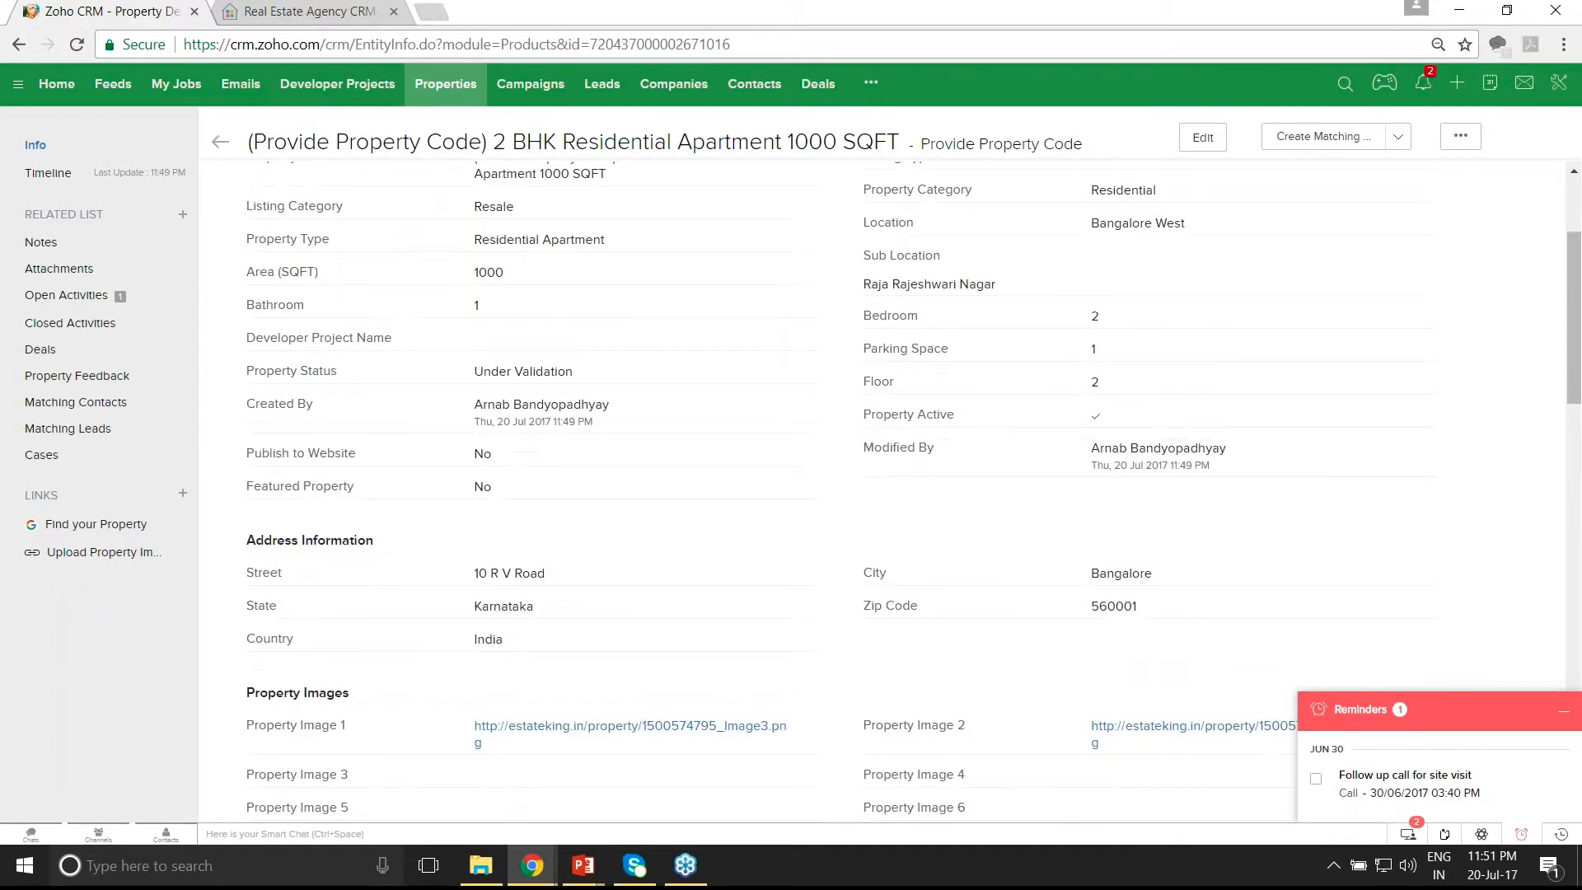
{"action": "scroll", "coordinate": [1211, 648], "scroll_direction": "down", "scroll_amount": 1}
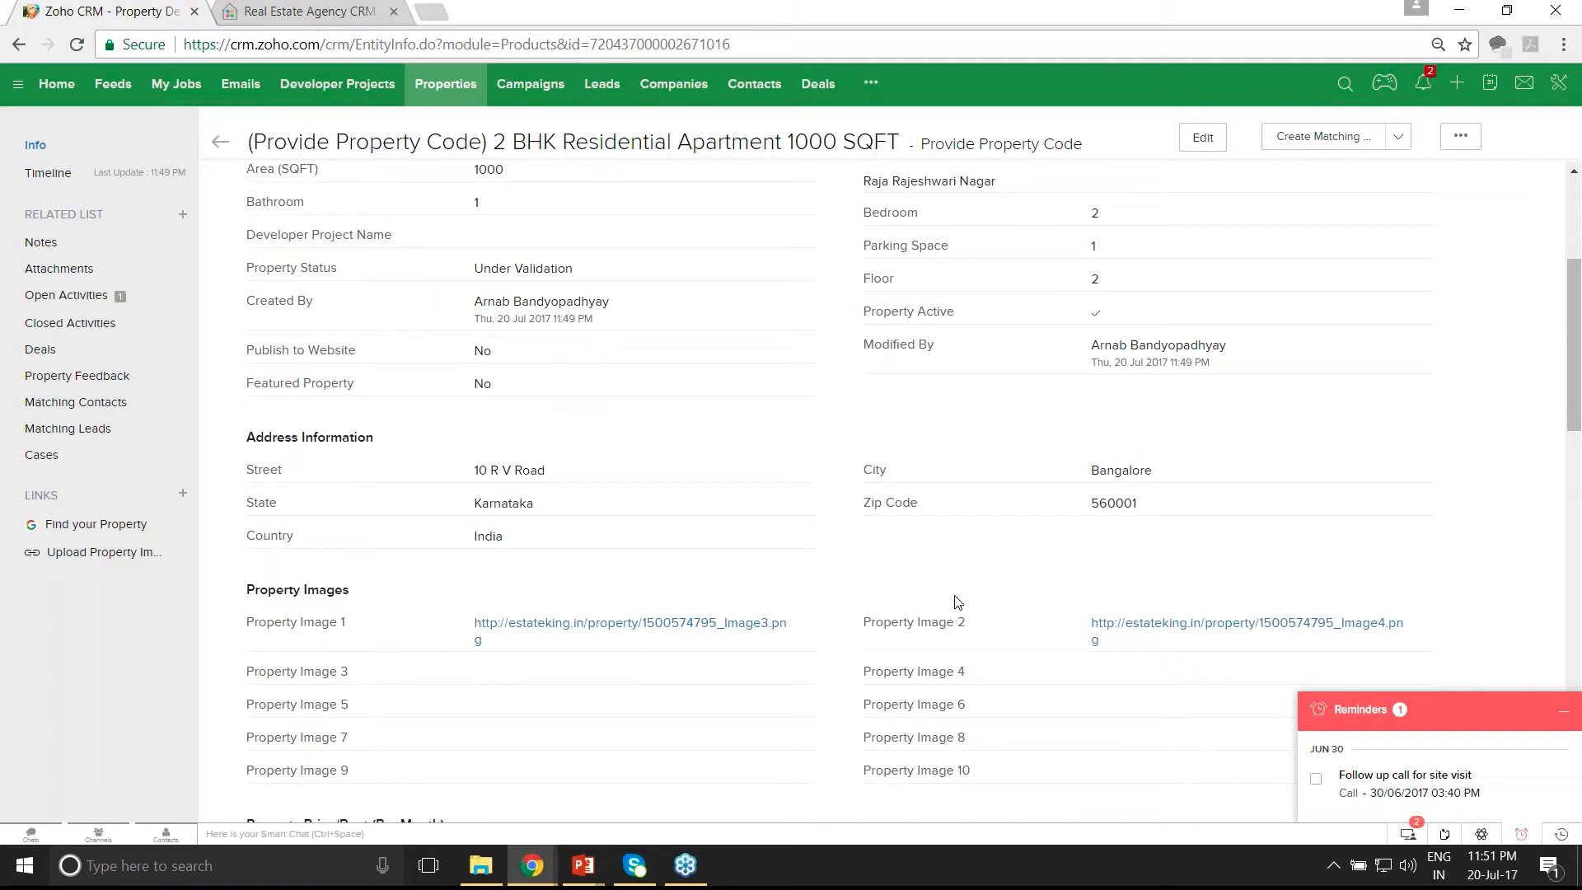
{"action": "scroll", "coordinate": [954, 601], "scroll_direction": "up", "scroll_amount": 3}
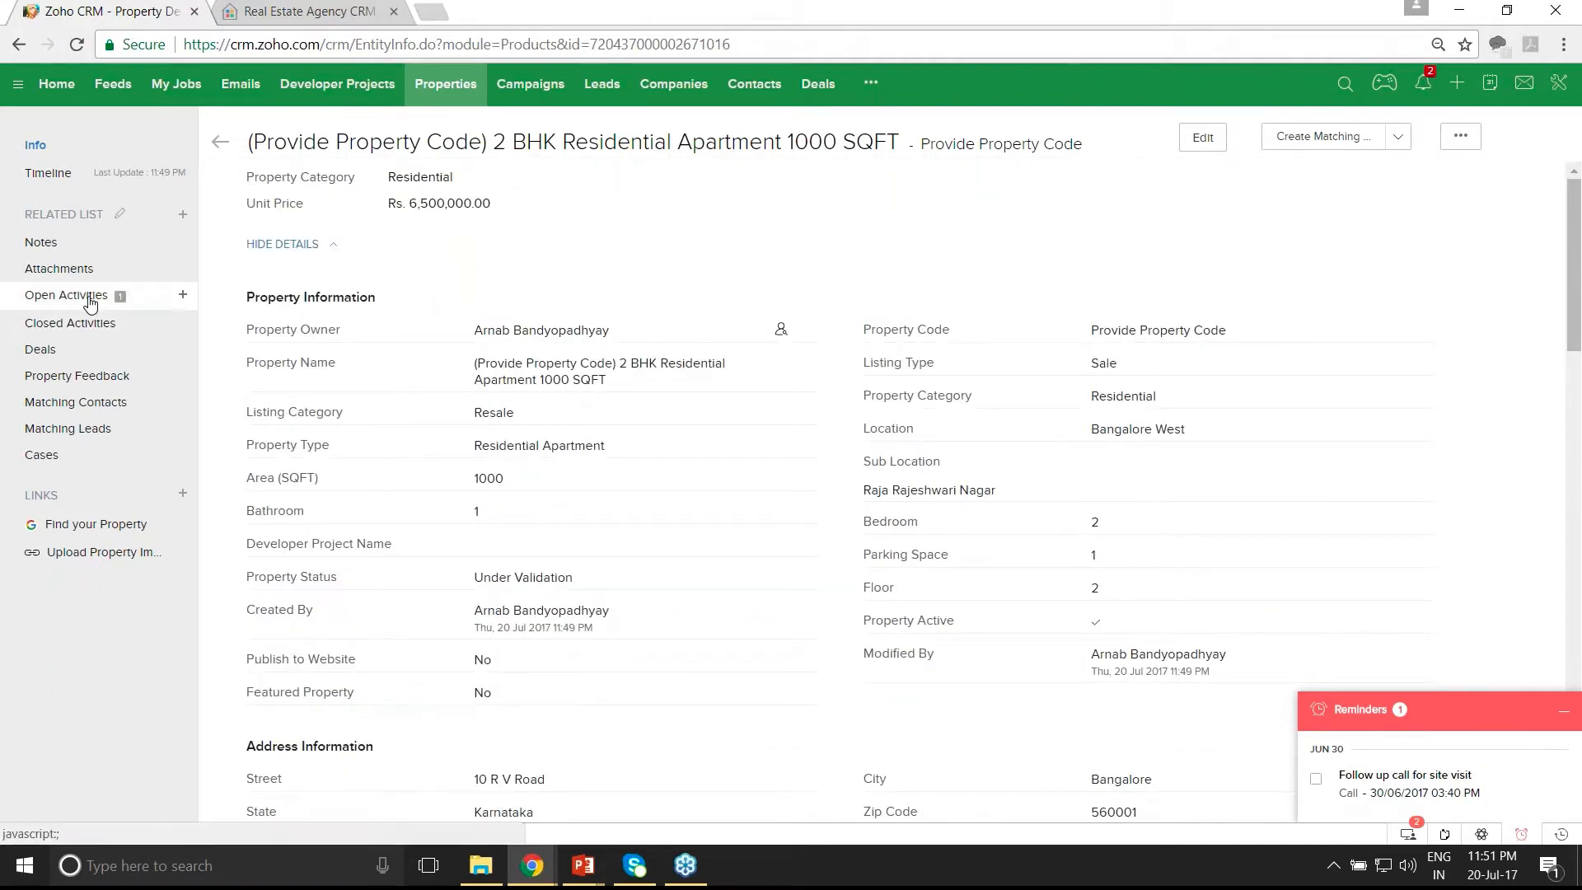
{"action": "scroll", "coordinate": [90, 303], "scroll_direction": "down", "scroll_amount": 2}
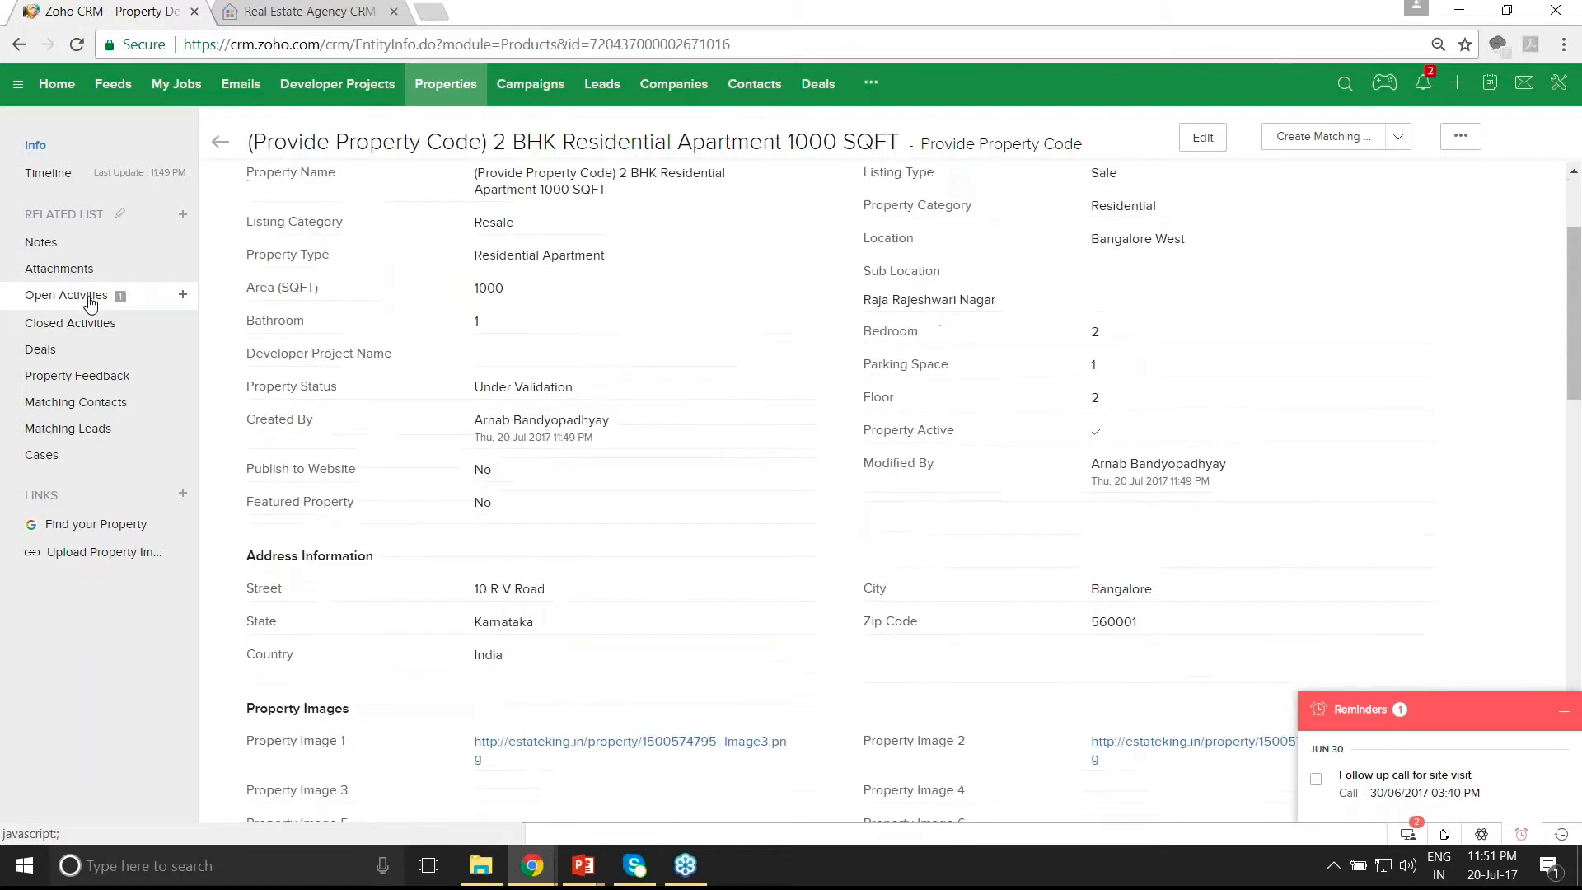
{"action": "left_click", "coordinate": [90, 303]}
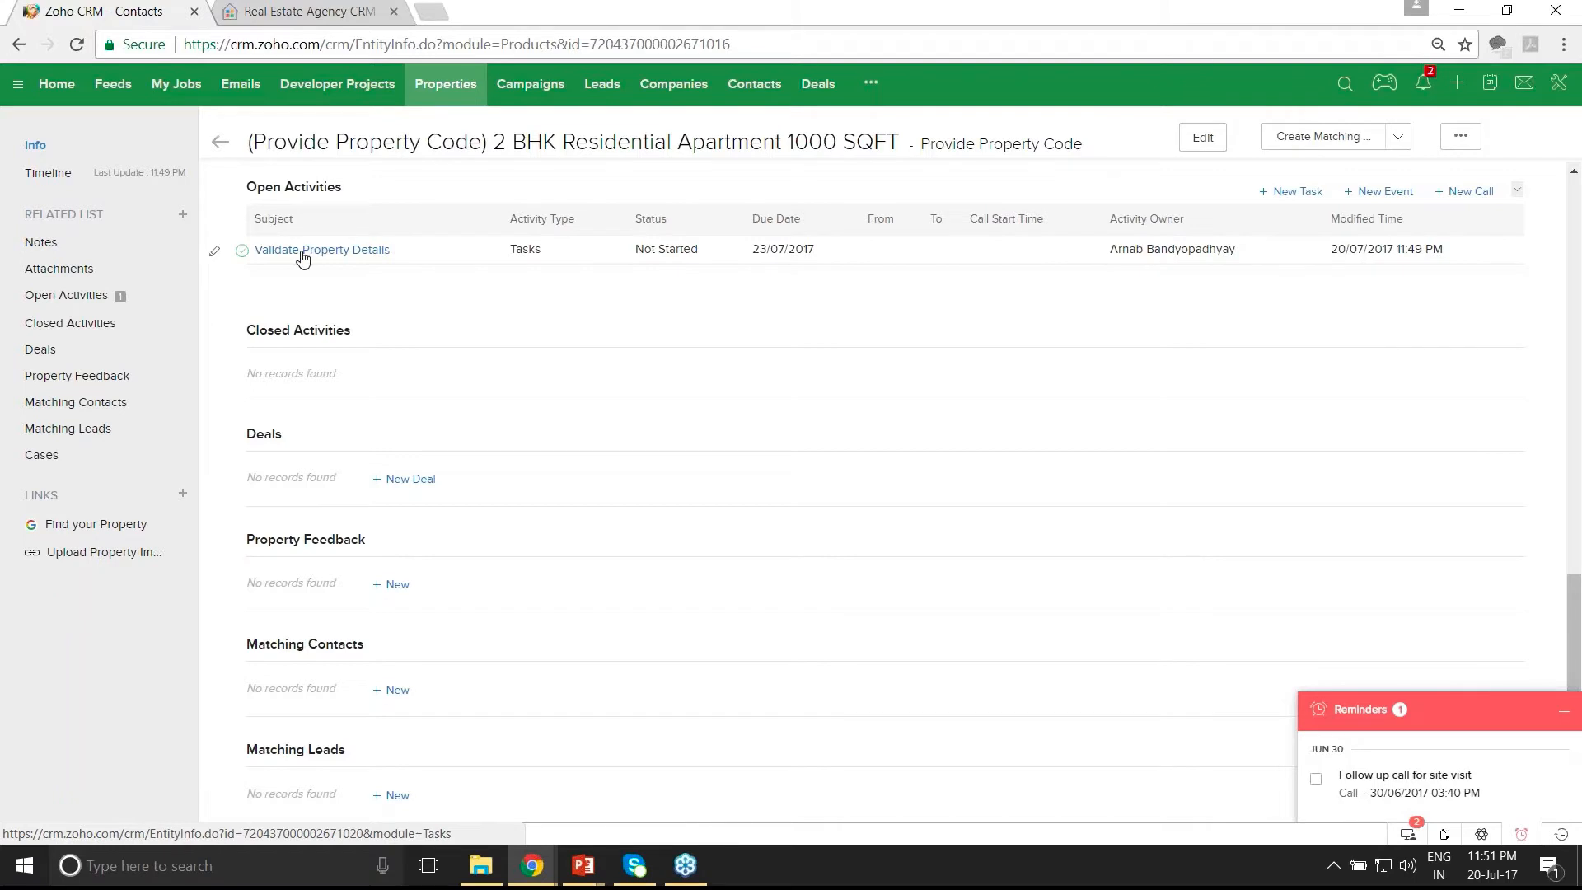
- Mark Validate Property Details as completed, then edit the property from its Info view
{"action": "left_click", "coordinate": [242, 250]}
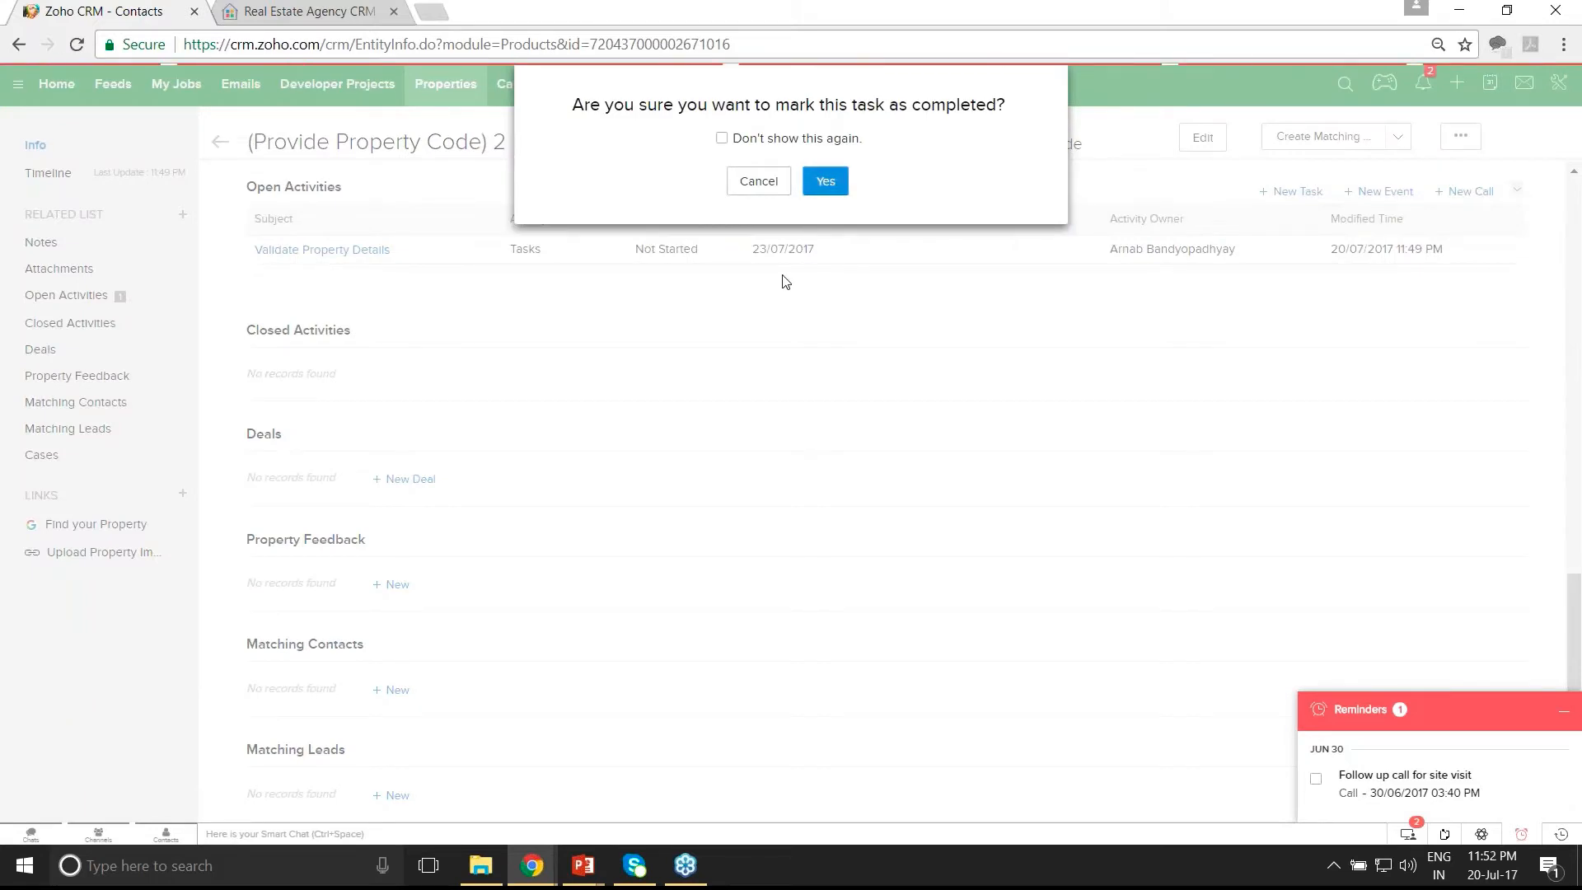
{"action": "key", "text": "Return"}
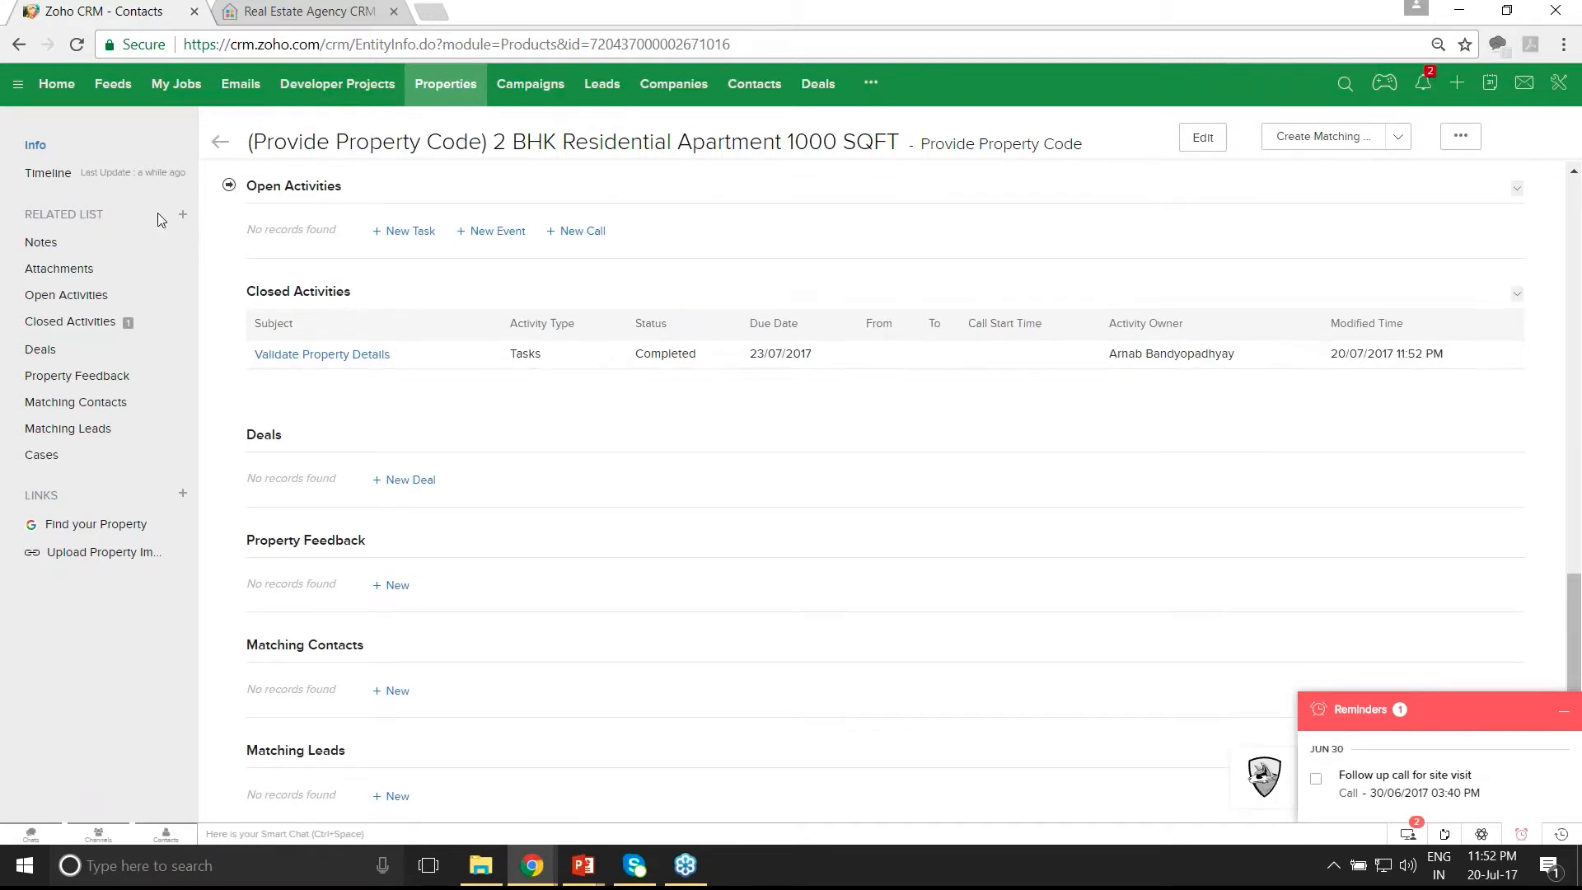
{"action": "left_click", "coordinate": [42, 154]}
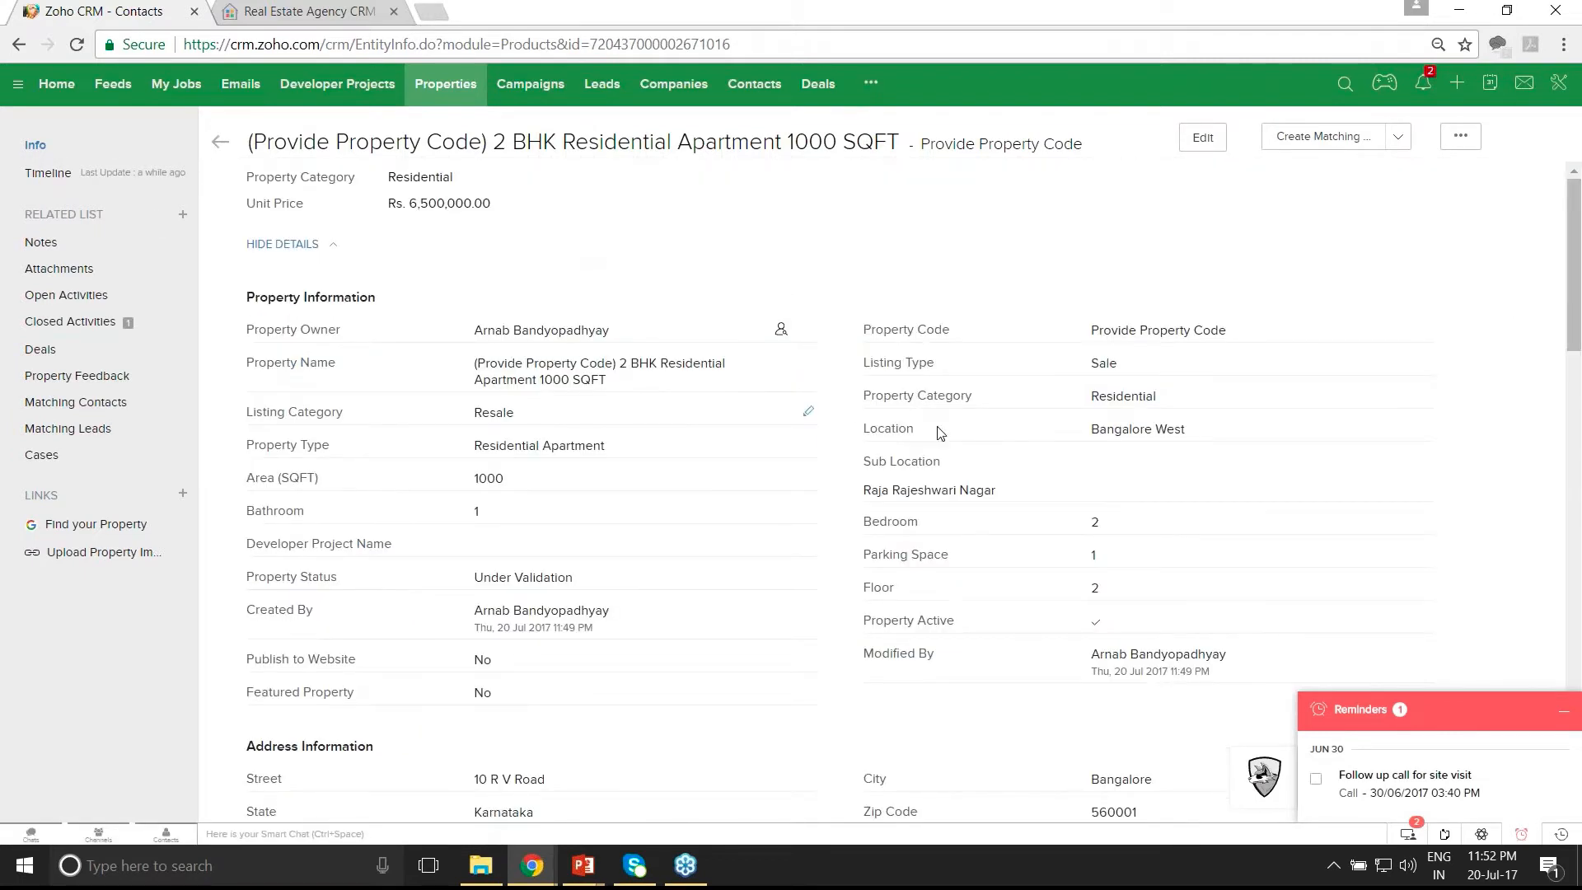
{"action": "left_click", "coordinate": [1204, 142]}
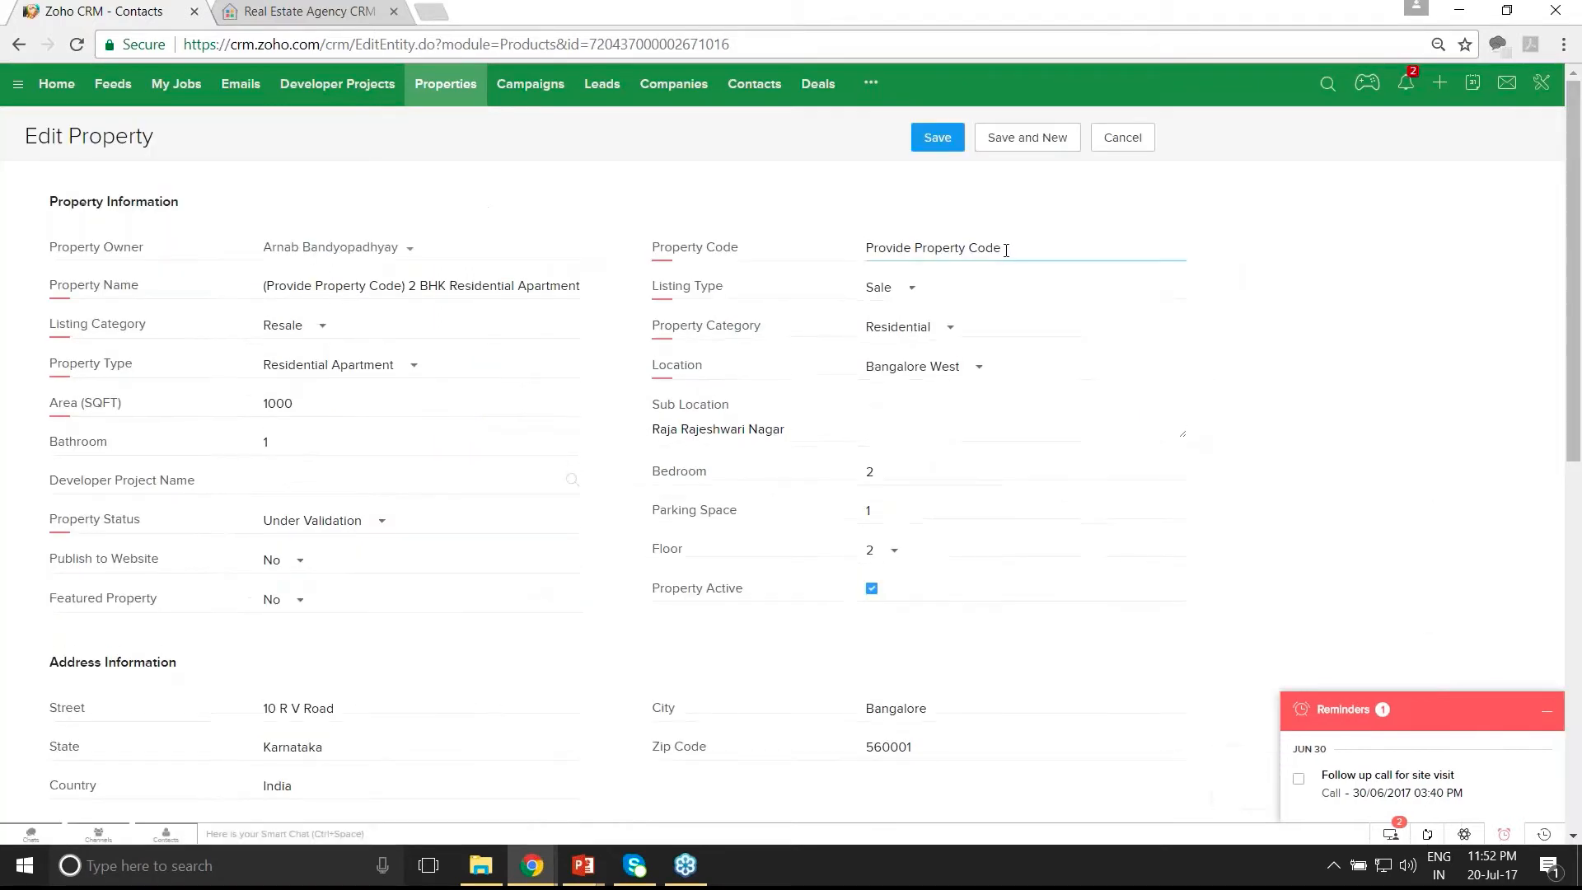
- Set property code PA12342, status Available, Publish to Website and Featured Property Yes, and save
{"action": "left_click_drag", "start_coordinate": [1098, 247], "coordinate": [837, 248]}
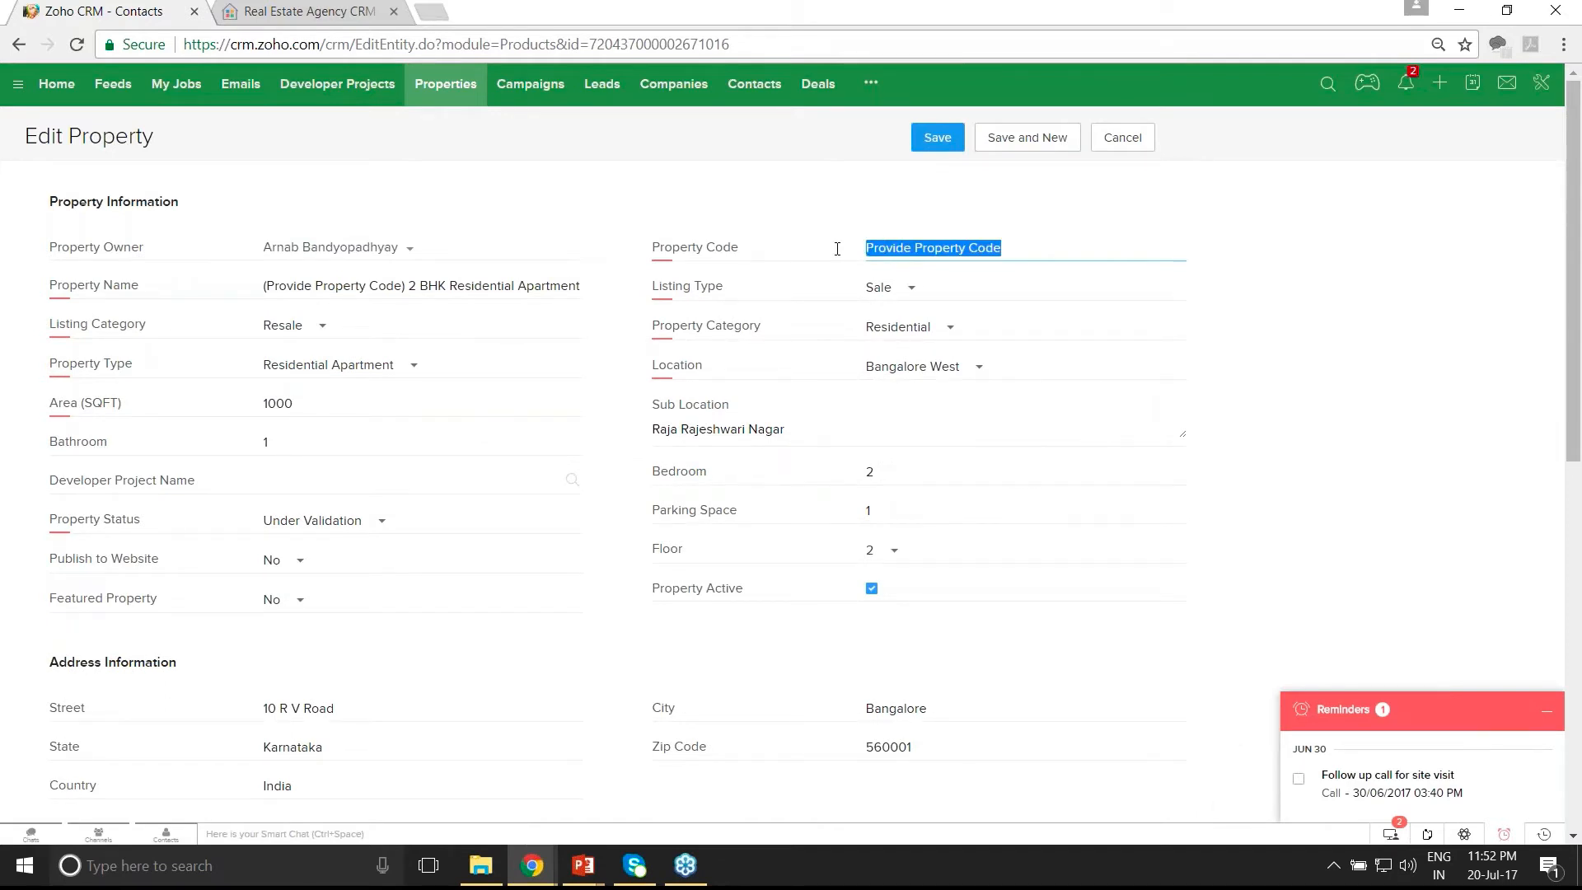
{"action": "type", "text": "PA"}
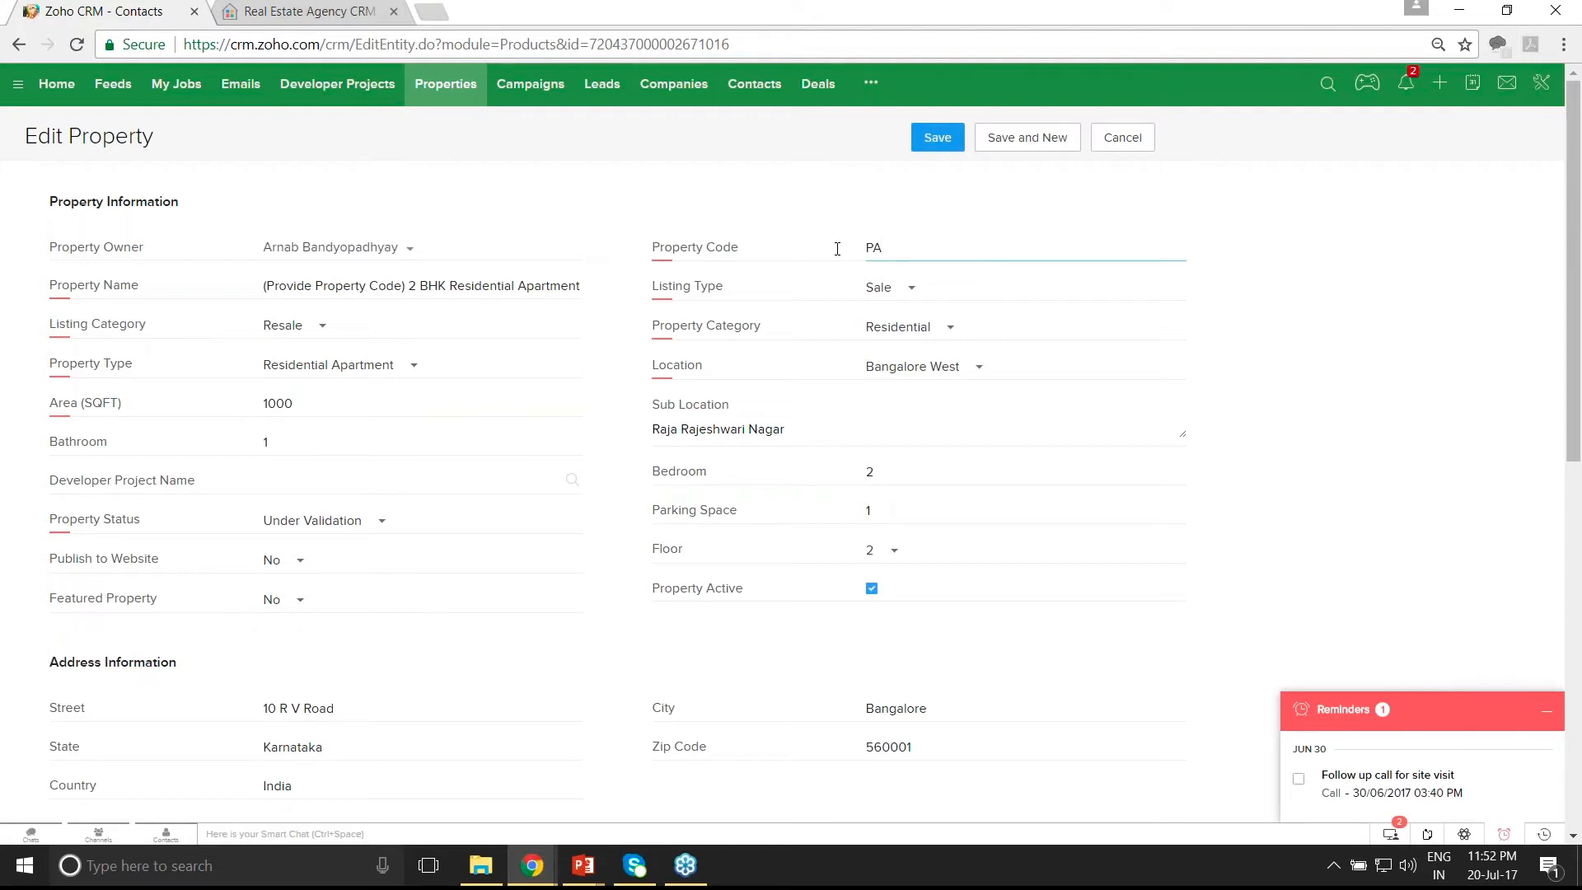
{"action": "type", "text": "12342"}
{"action": "left_click", "coordinate": [364, 529]}
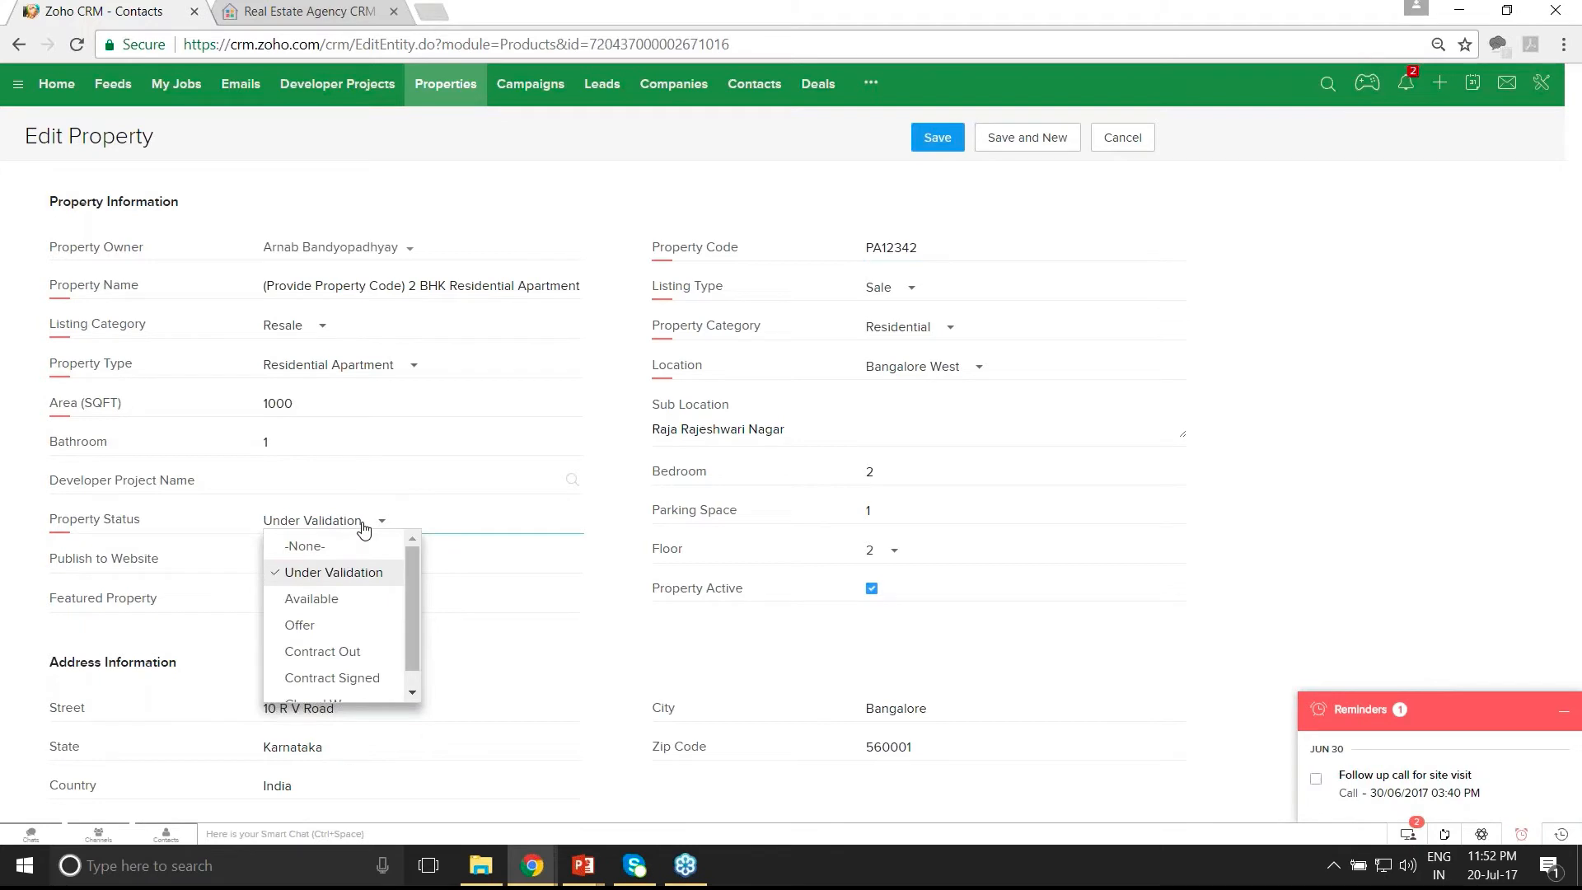
{"action": "left_click", "coordinate": [338, 599]}
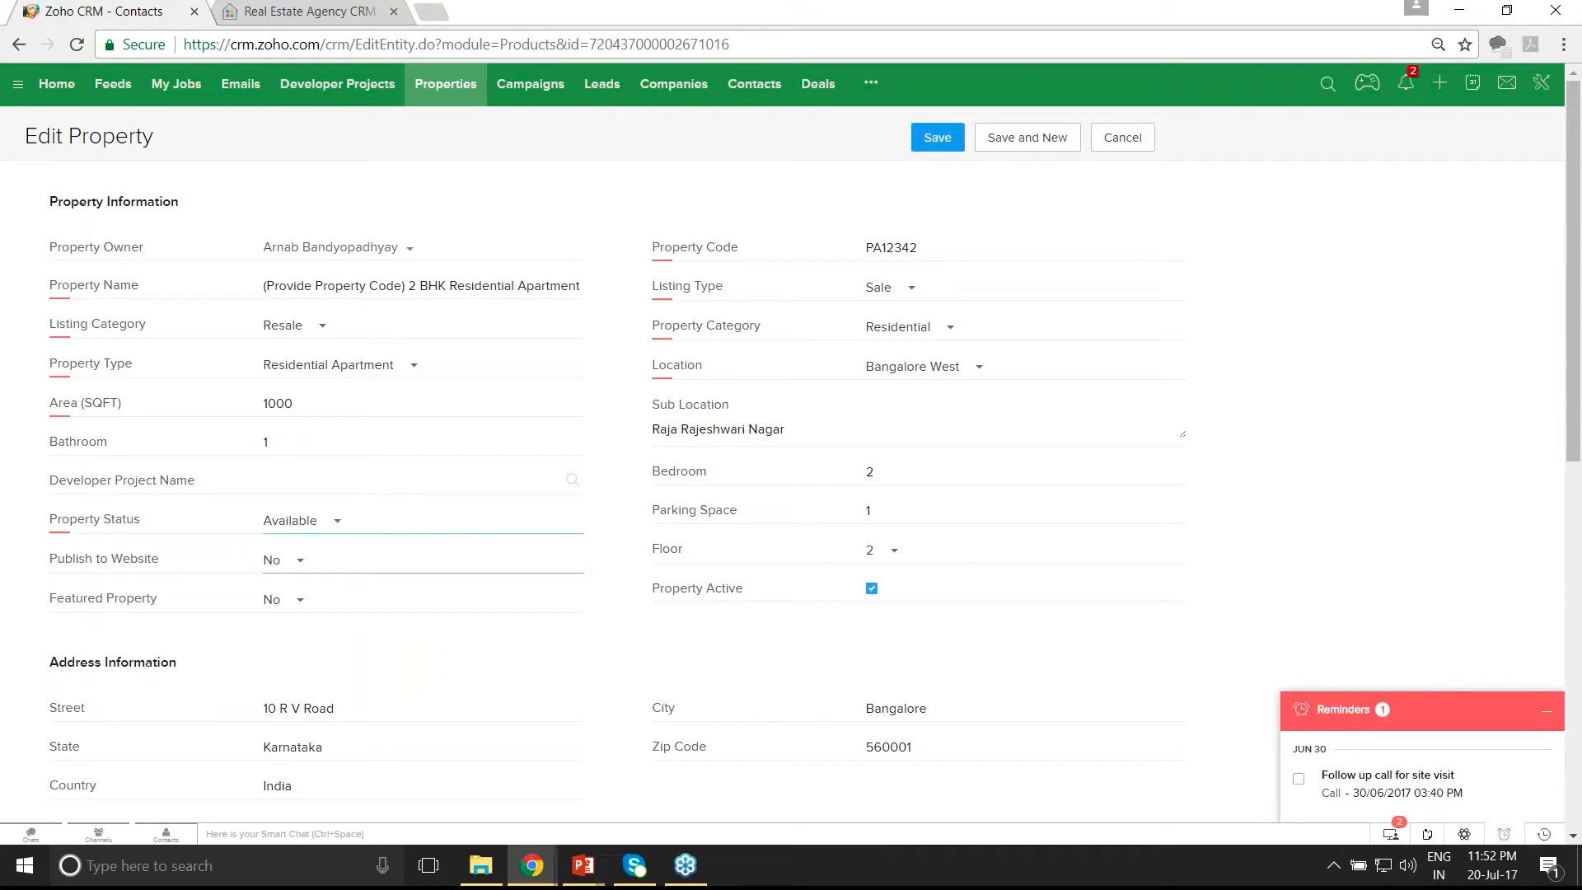
{"action": "left_click", "coordinate": [291, 568]}
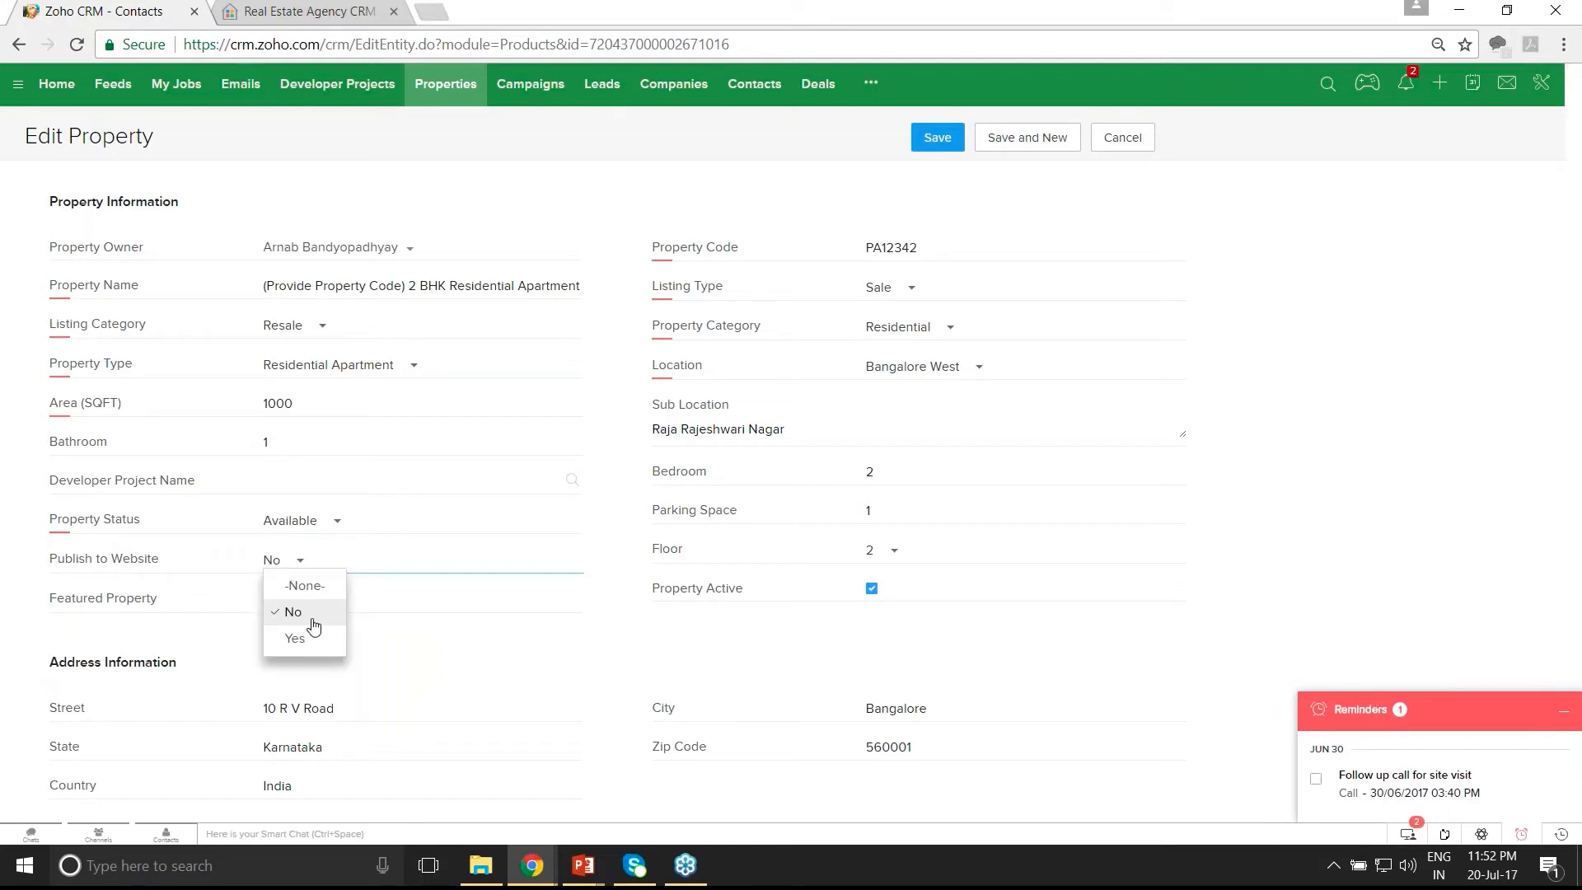
{"action": "left_click", "coordinate": [296, 639]}
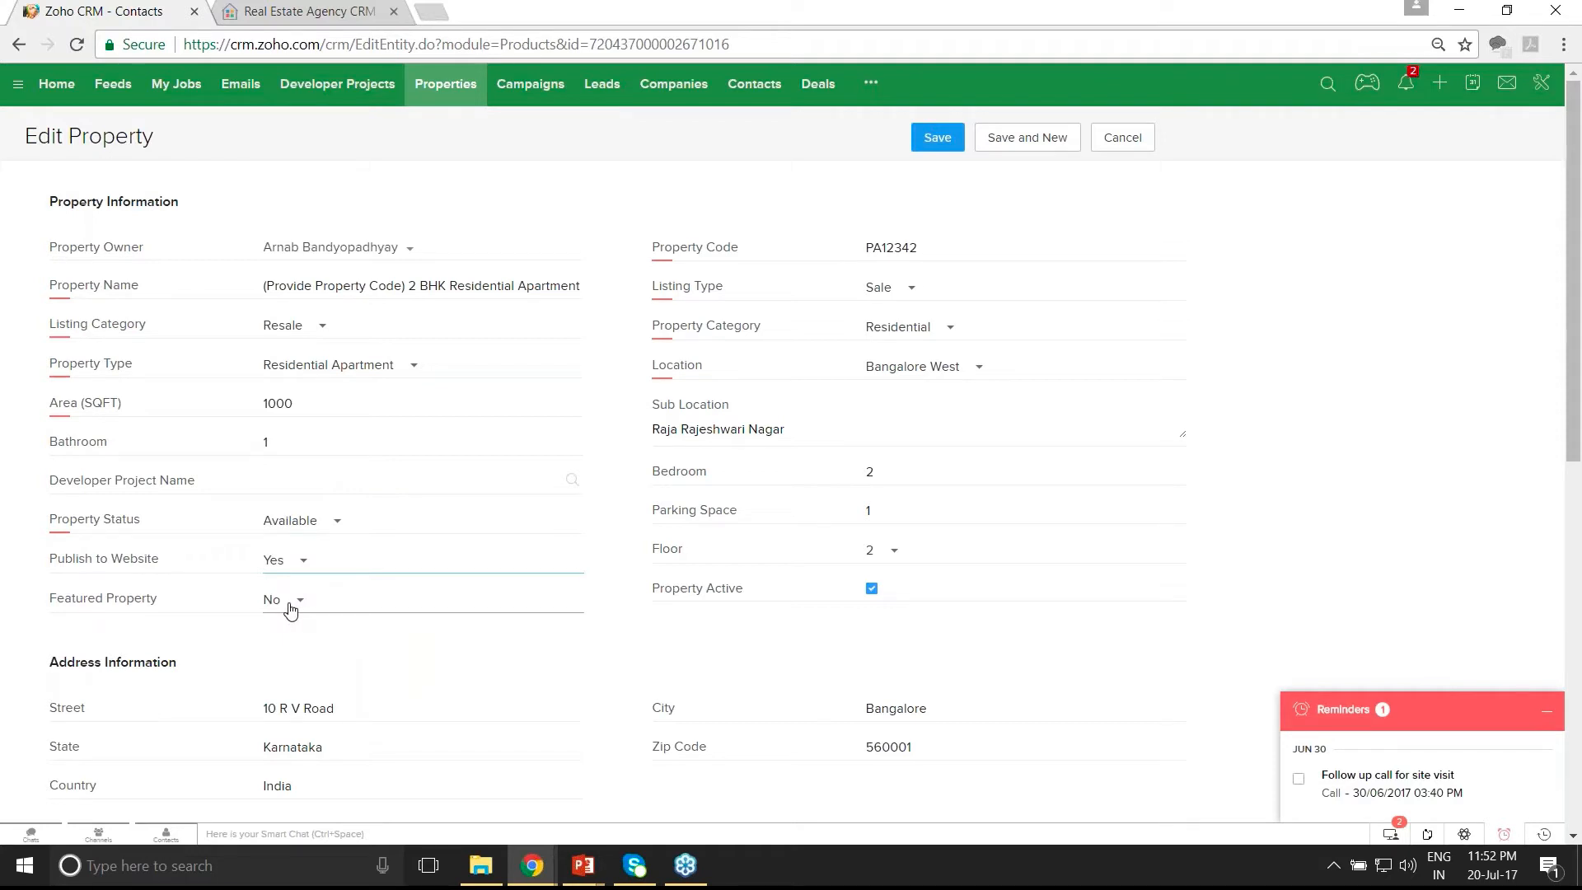
{"action": "left_click", "coordinate": [290, 610]}
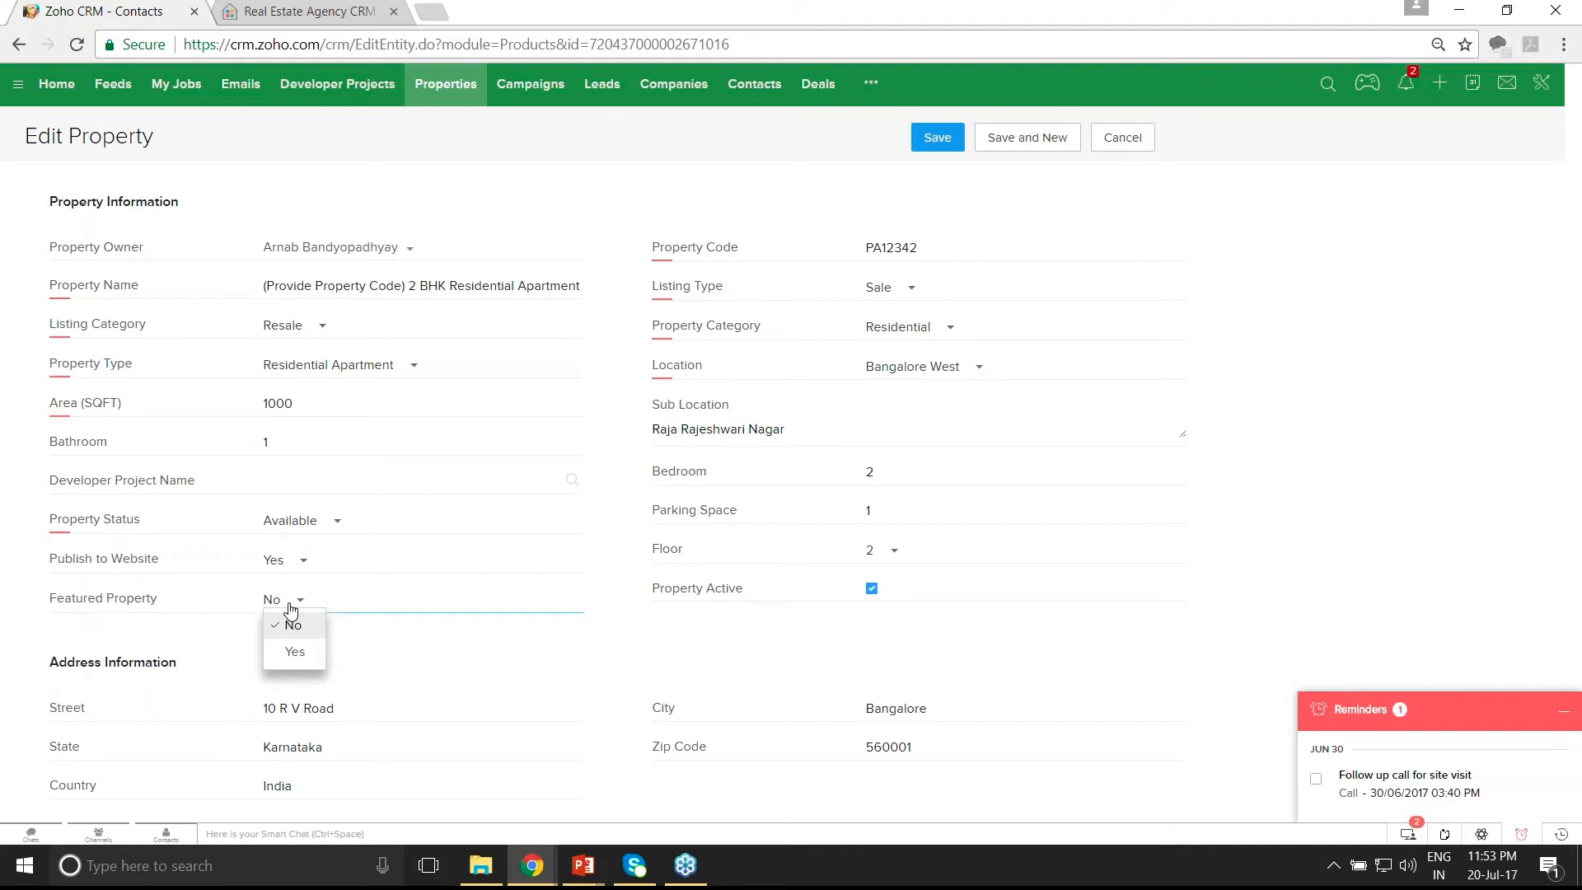
{"action": "left_click", "coordinate": [294, 650]}
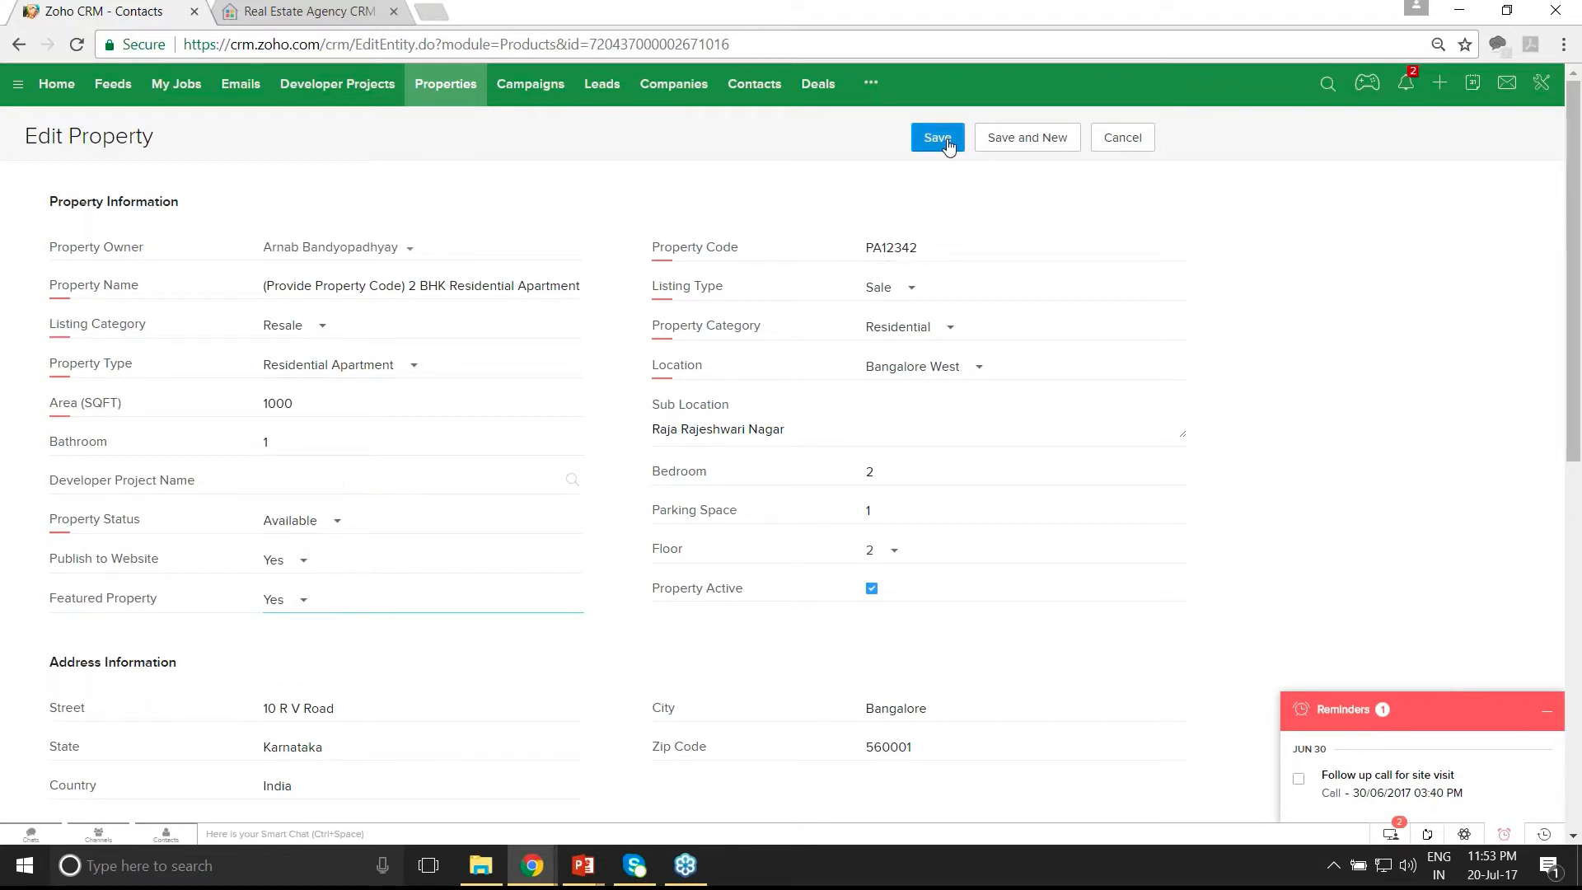
{"action": "left_click", "coordinate": [939, 138]}
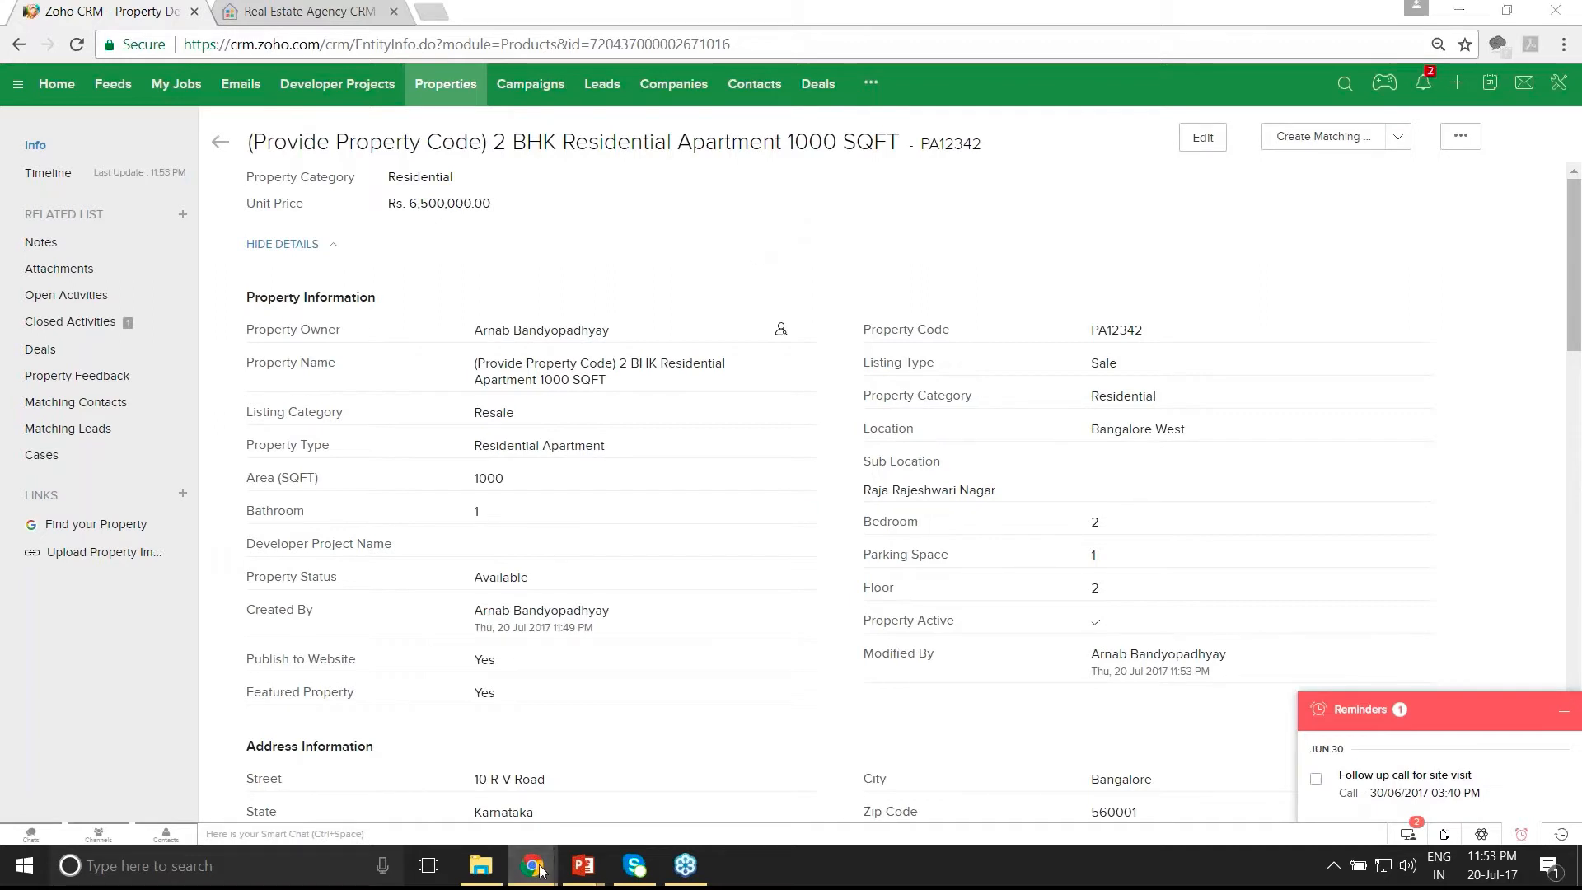
{"action": "mouse_move", "coordinate": [541, 871]}
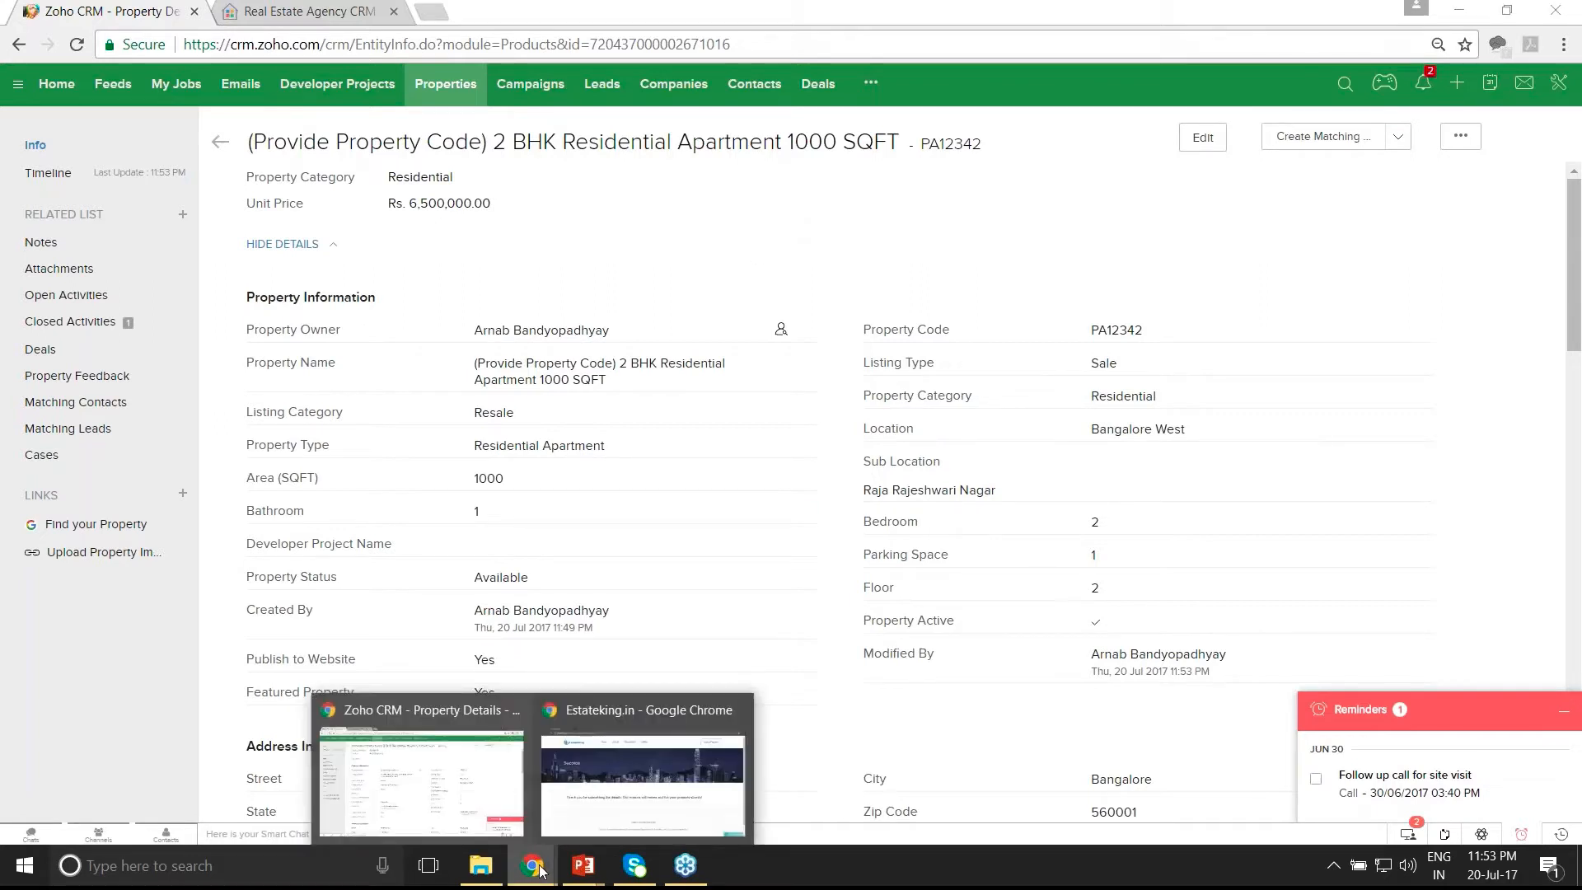
- Return to the Estateking home page and advance the first Featured Properties card to its next photo
{"action": "left_click", "coordinate": [600, 815]}
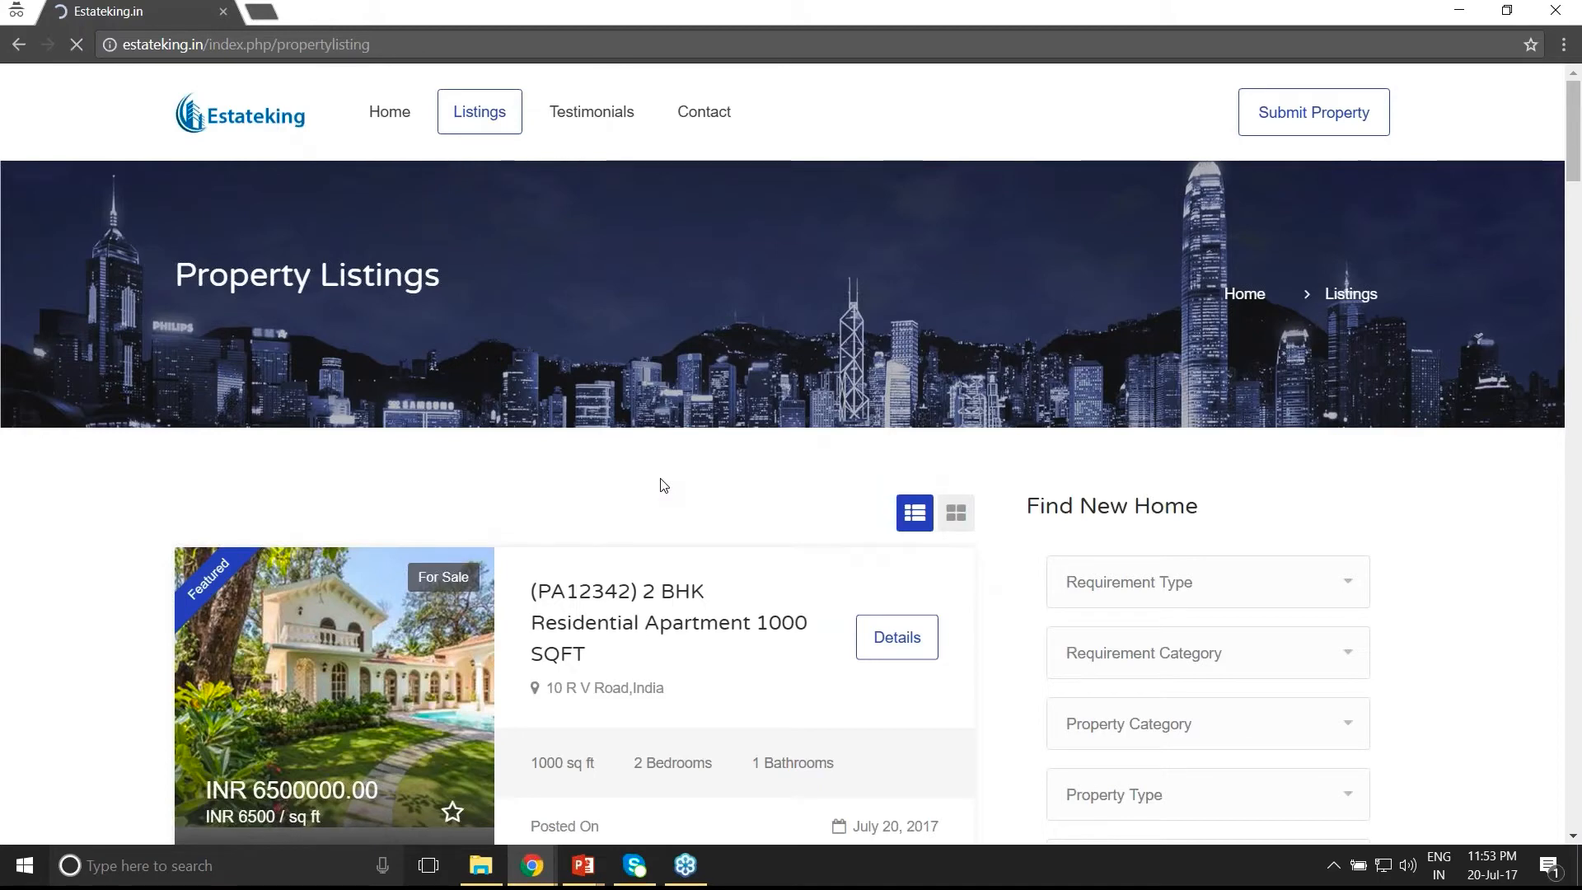
{"action": "scroll", "coordinate": [663, 485], "scroll_direction": "down", "scroll_amount": 1}
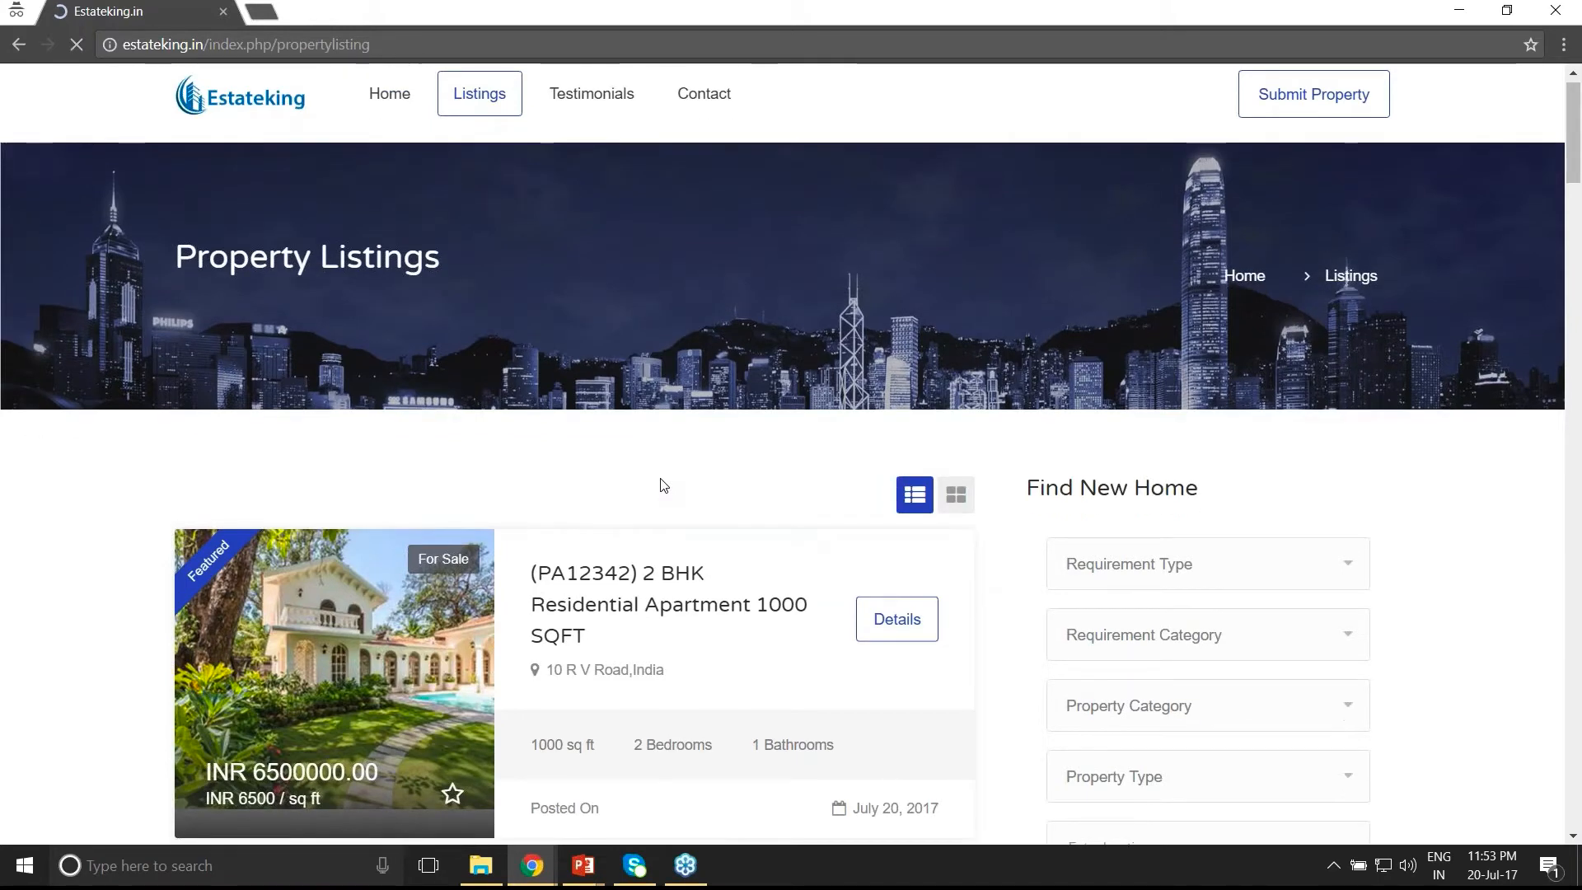
{"action": "scroll", "coordinate": [663, 484], "scroll_direction": "down", "scroll_amount": 2}
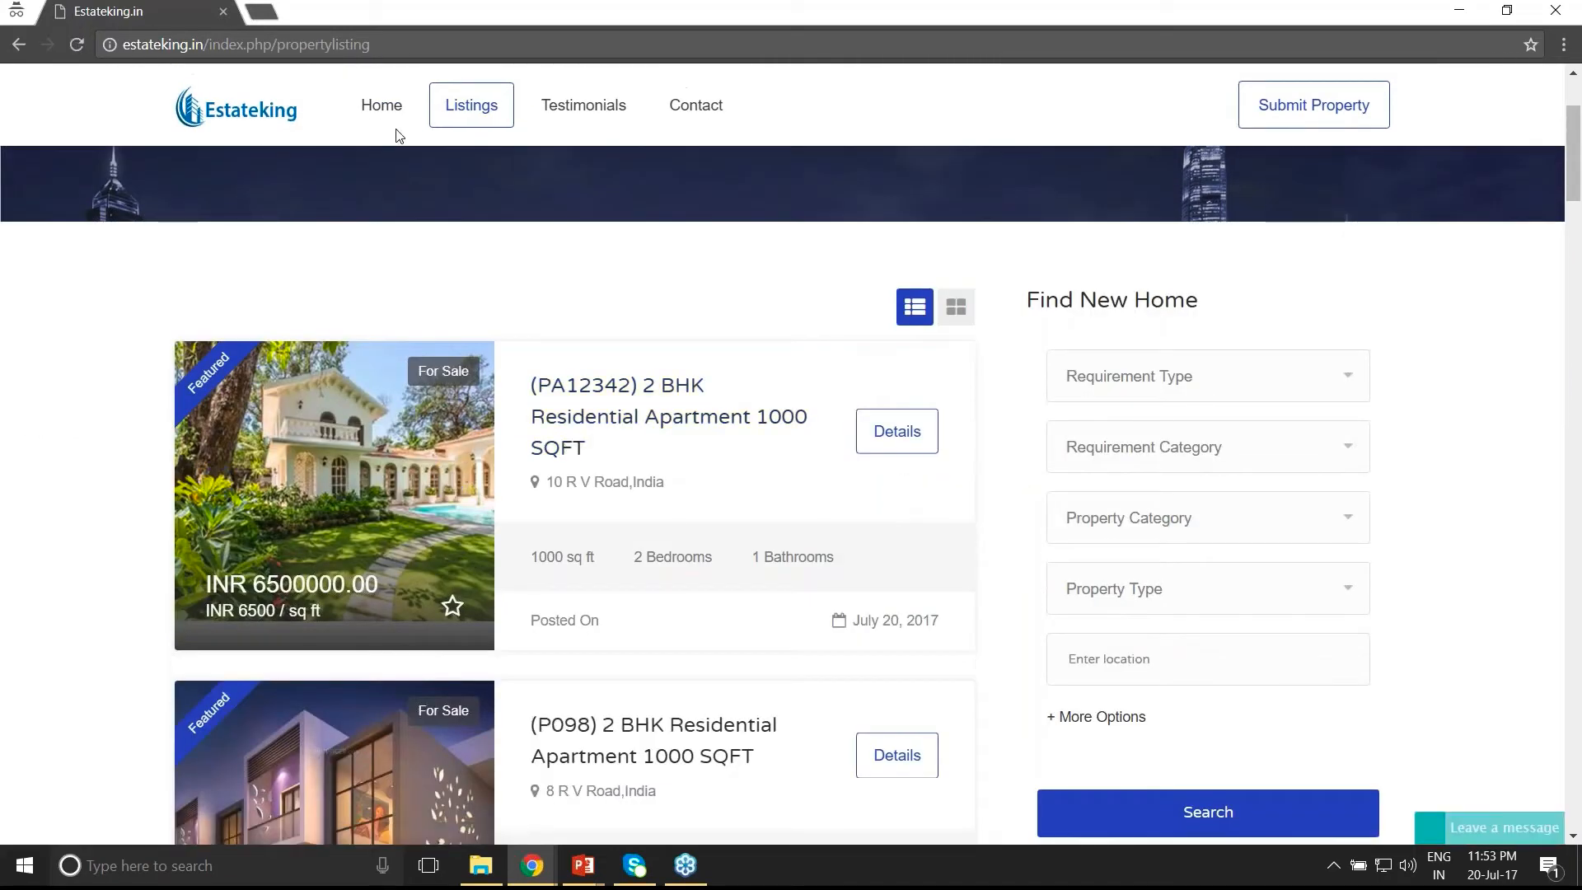
{"action": "left_click", "coordinate": [381, 104]}
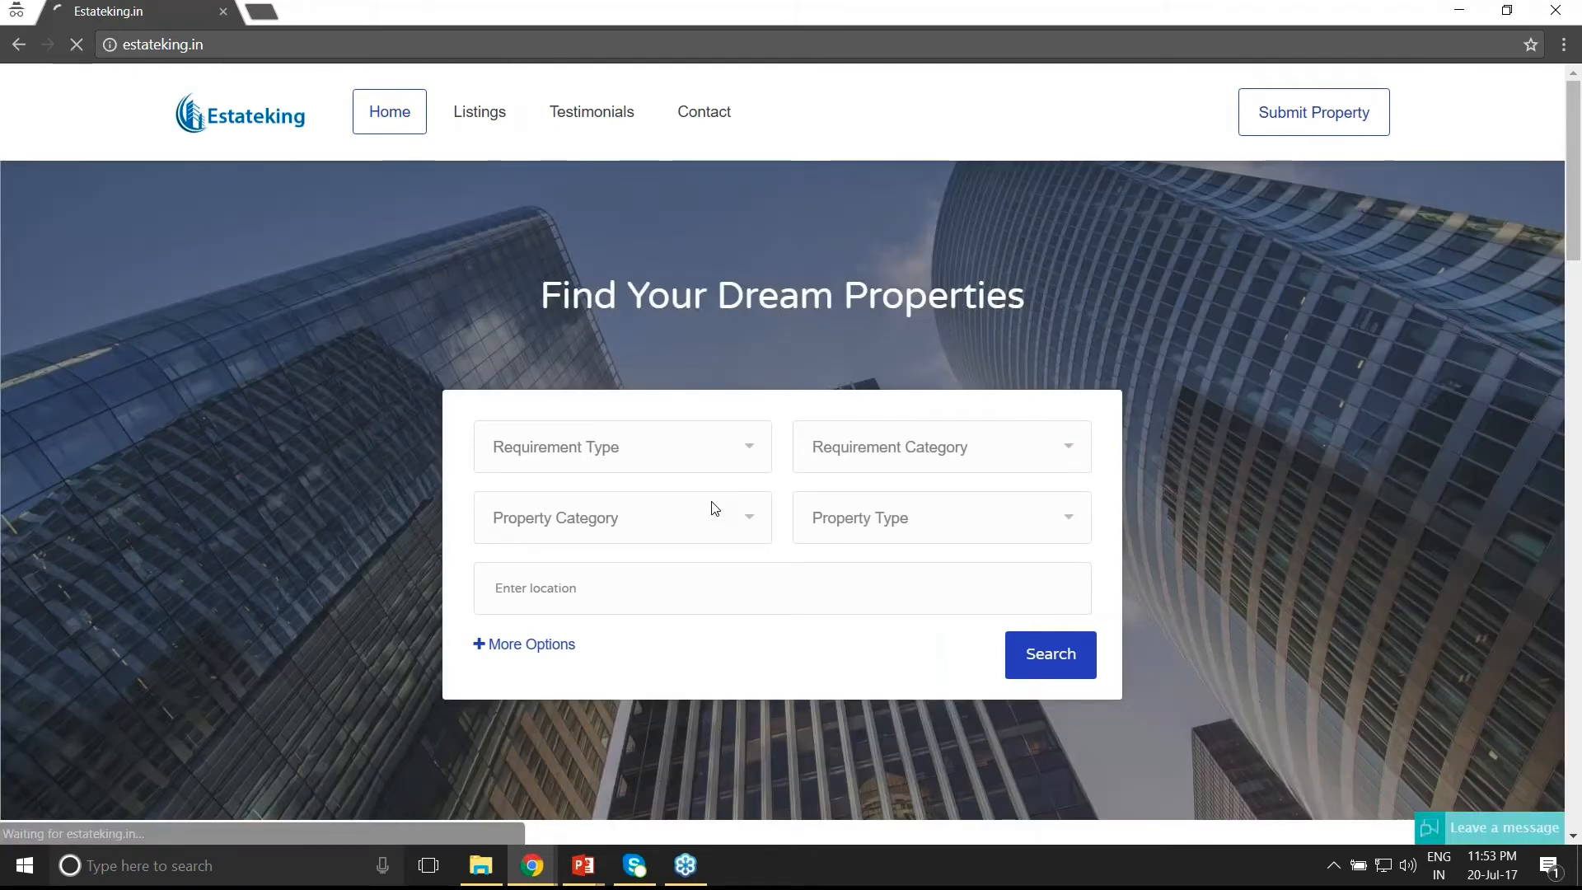
{"action": "scroll", "coordinate": [713, 508], "scroll_direction": "down", "scroll_amount": 4}
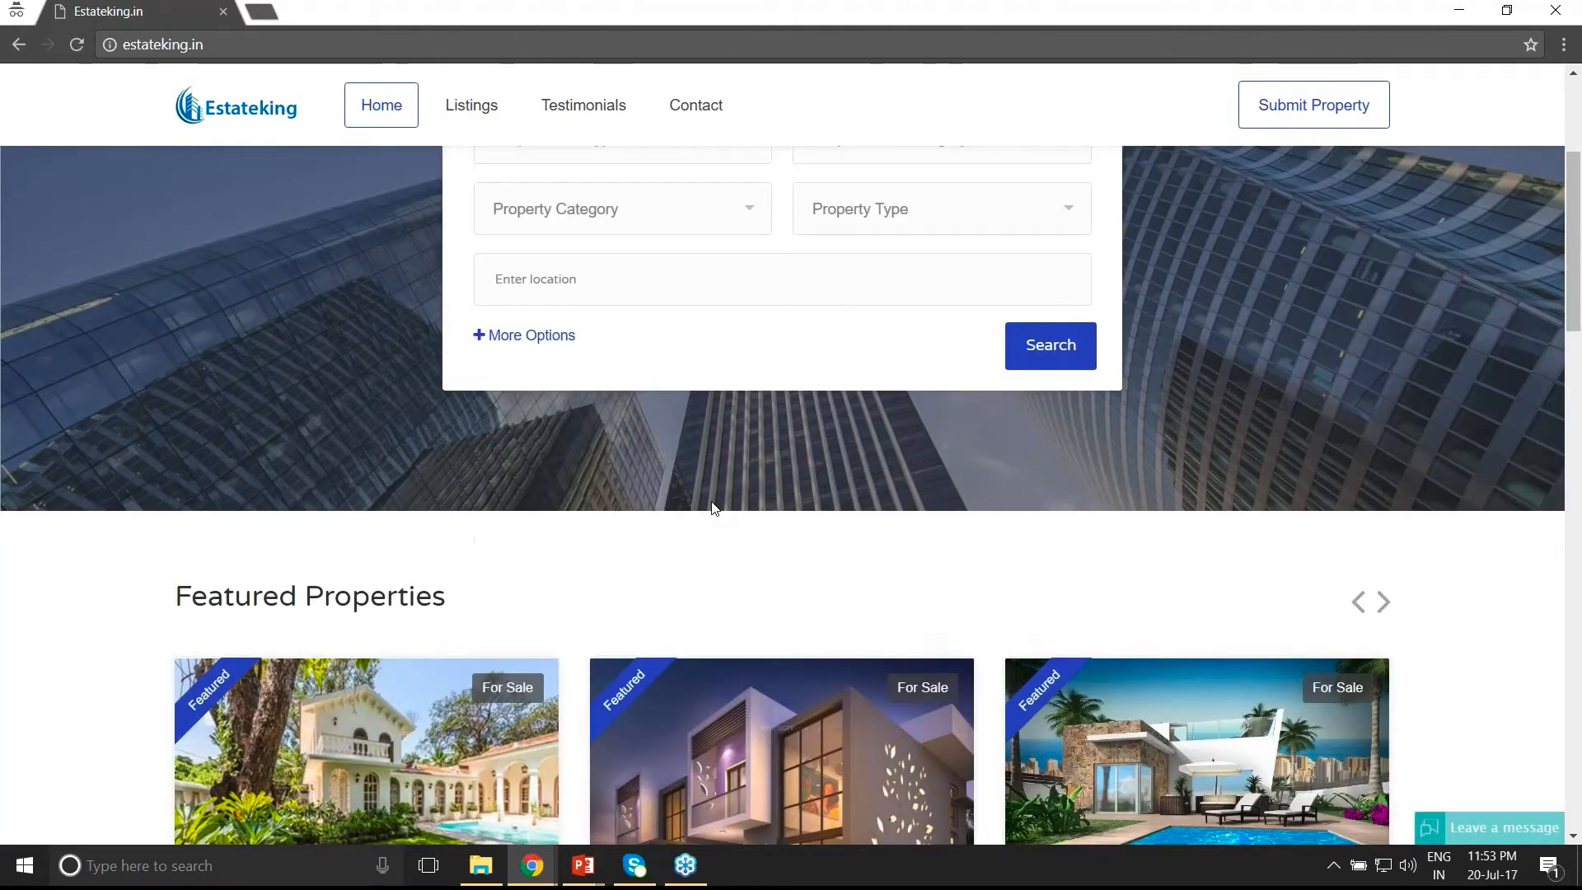
{"action": "scroll", "coordinate": [713, 508], "scroll_direction": "down", "scroll_amount": 4}
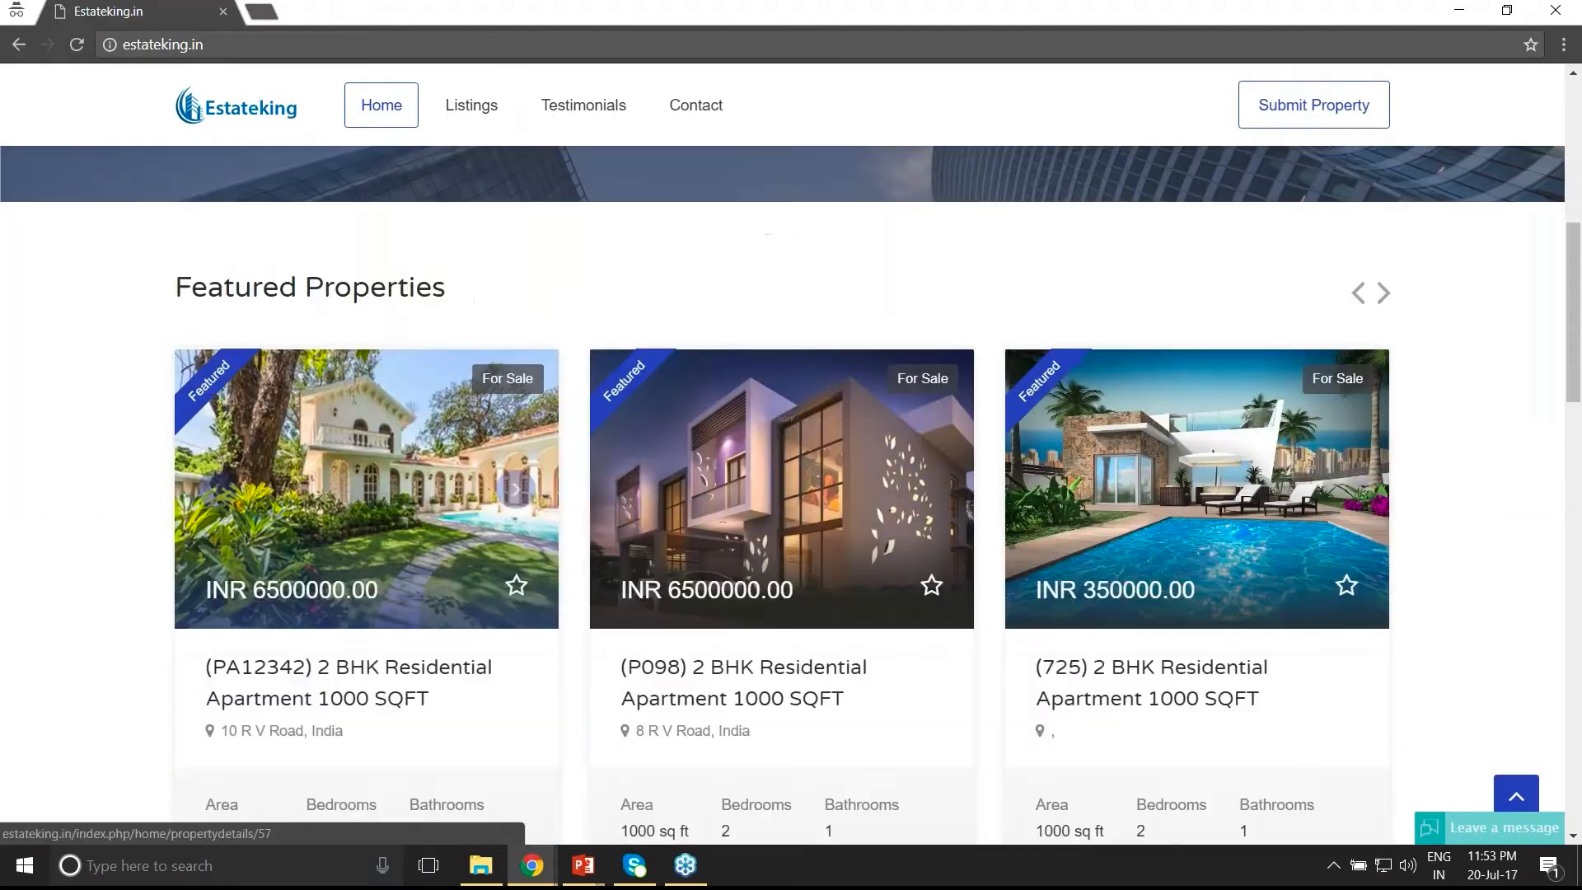
{"action": "left_click_drag", "start_coordinate": [343, 537], "coordinate": [450, 537]}
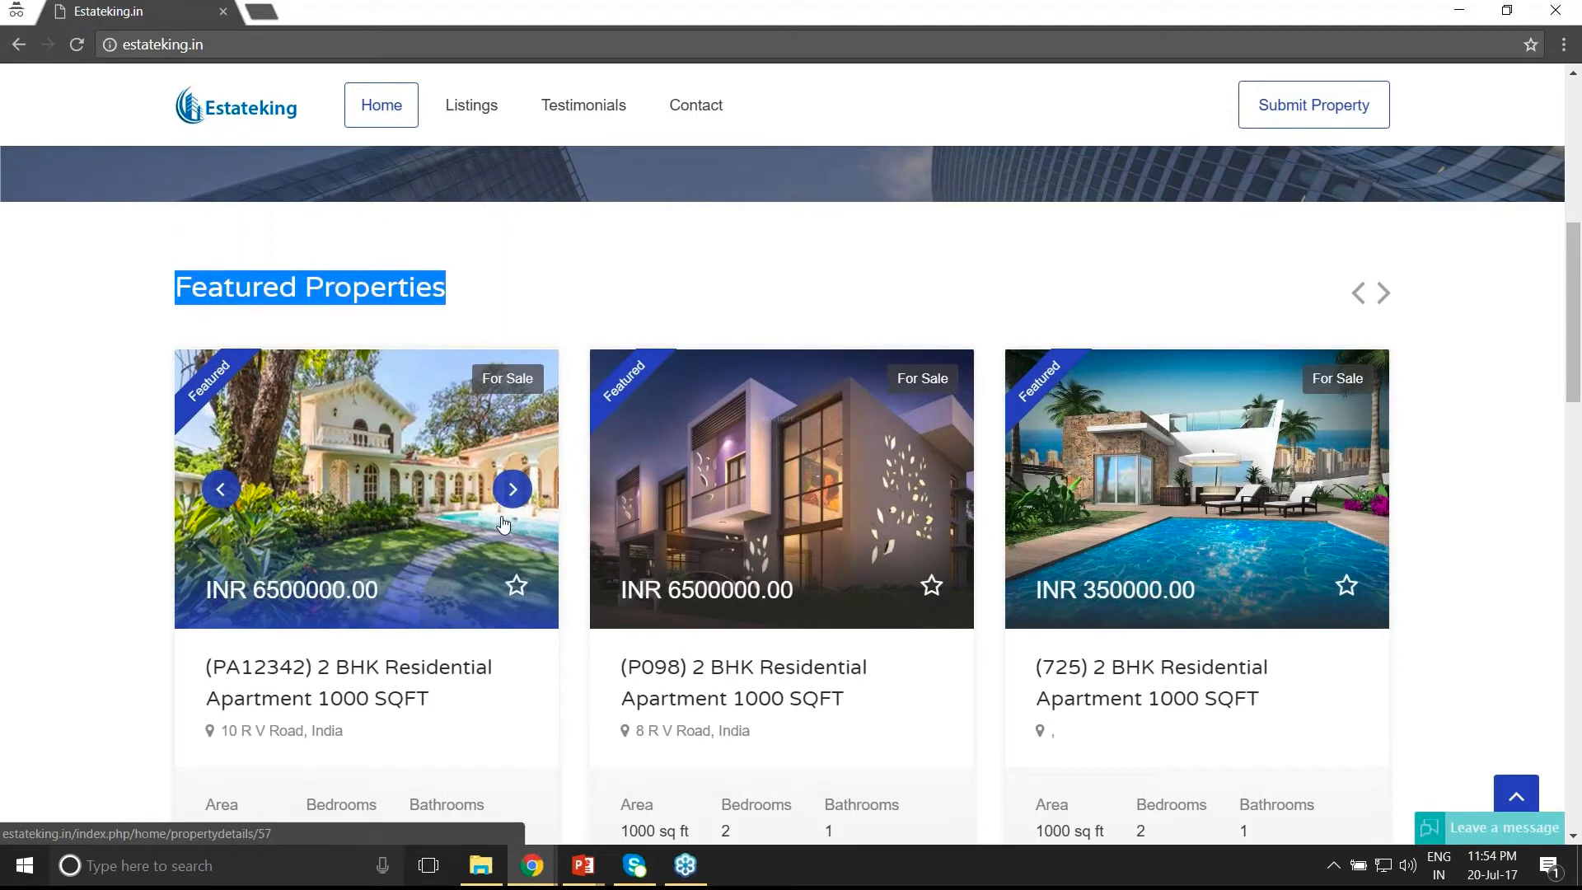
{"action": "left_click", "coordinate": [513, 491]}
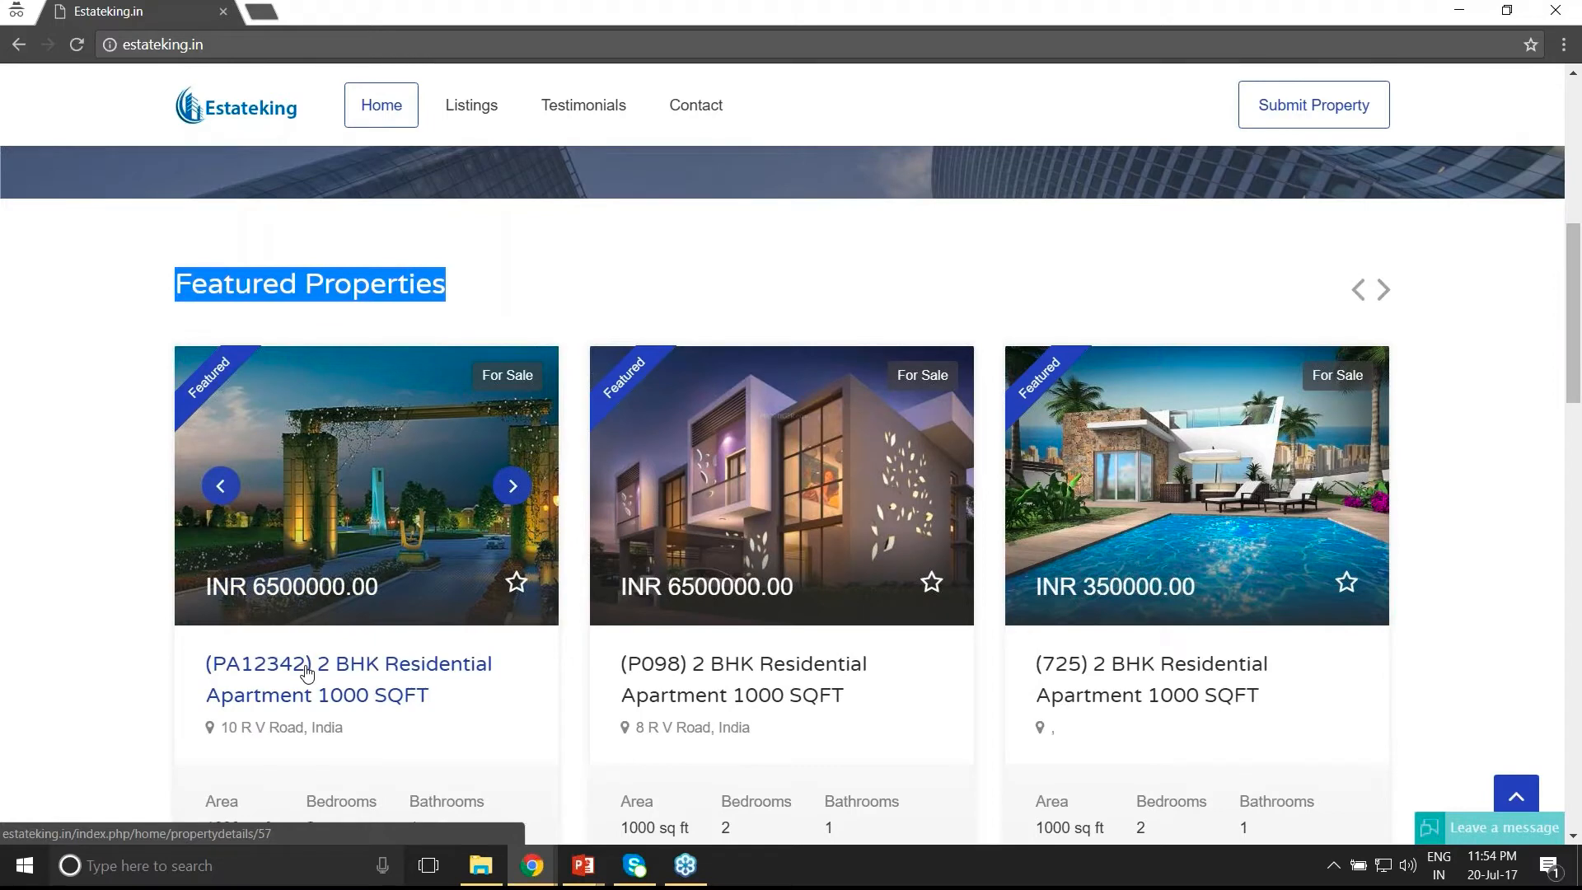
{"action": "scroll", "coordinate": [306, 671], "scroll_direction": "down", "scroll_amount": 1}
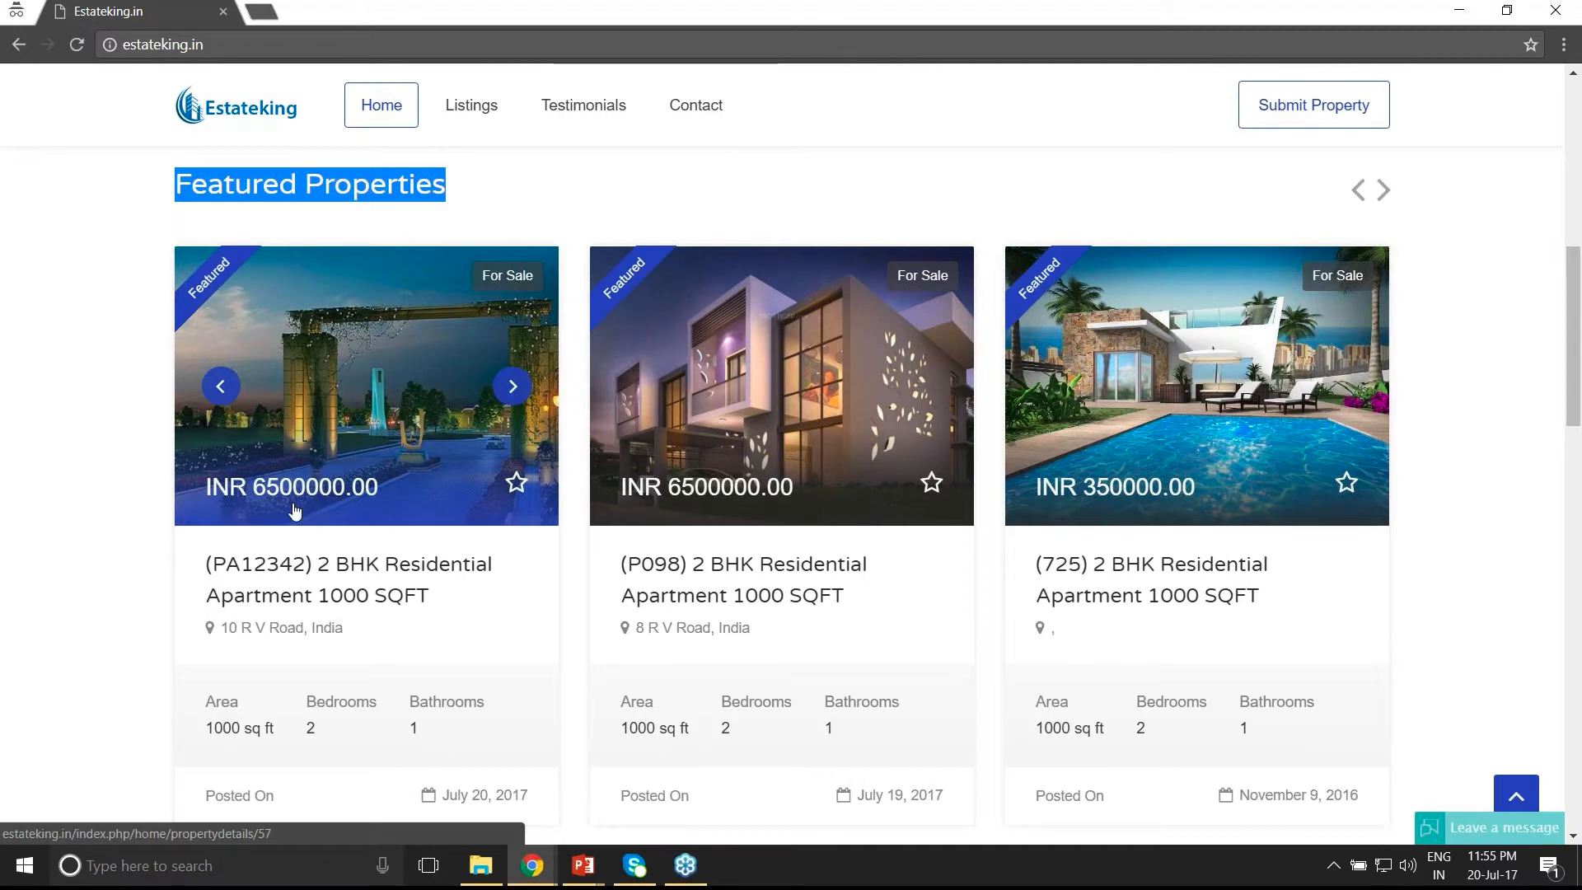
{"action": "left_click", "coordinate": [532, 865]}
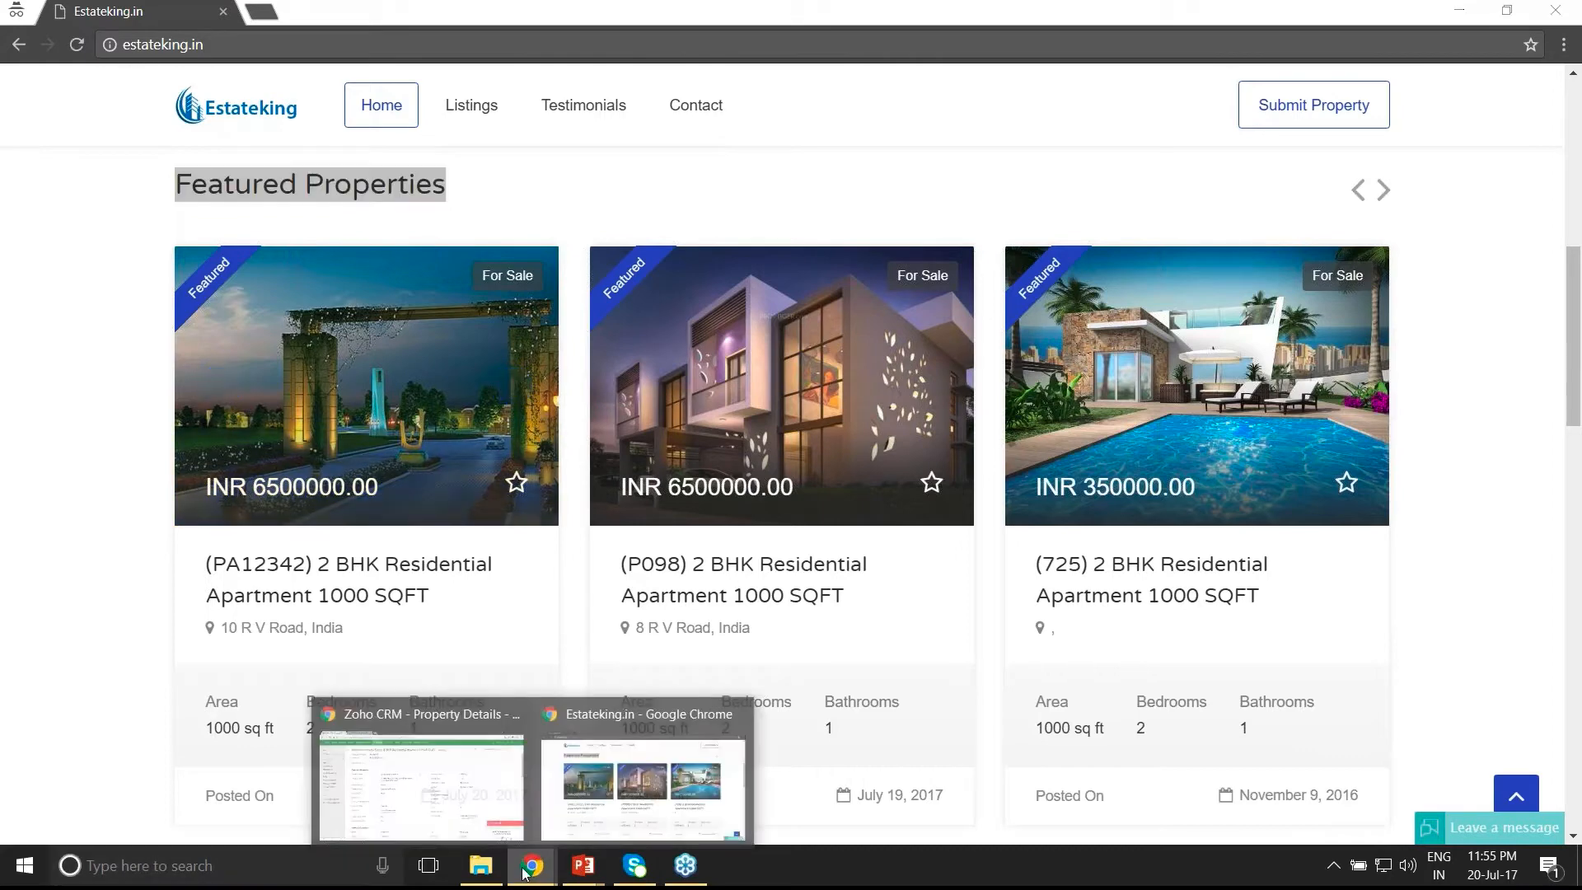
{"action": "left_click", "coordinate": [472, 788]}
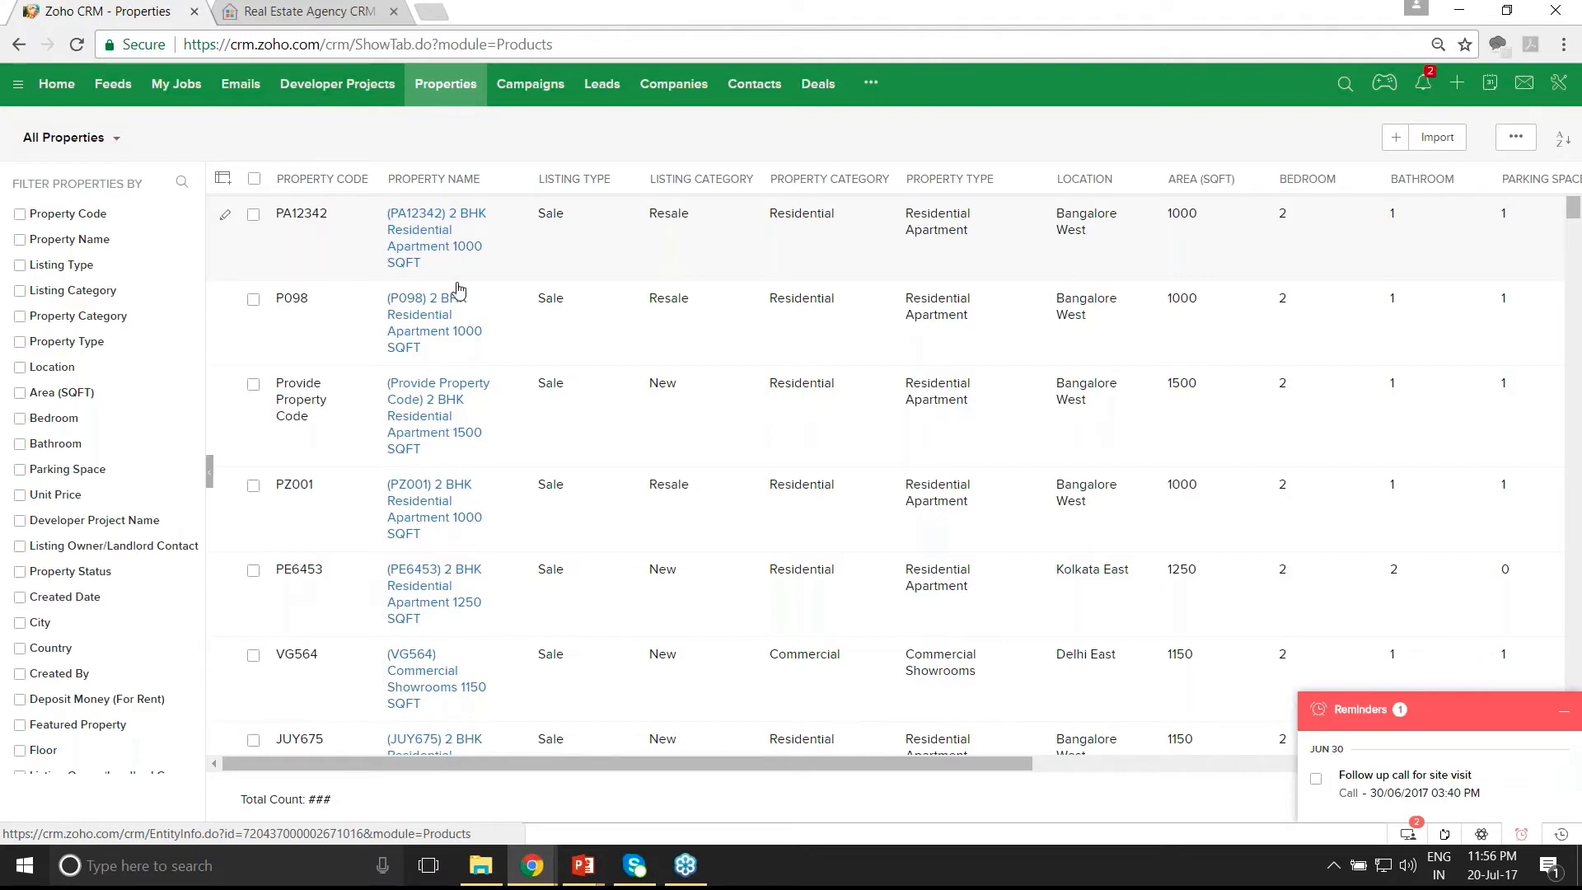
{"action": "mouse_move", "coordinate": [520, 883]}
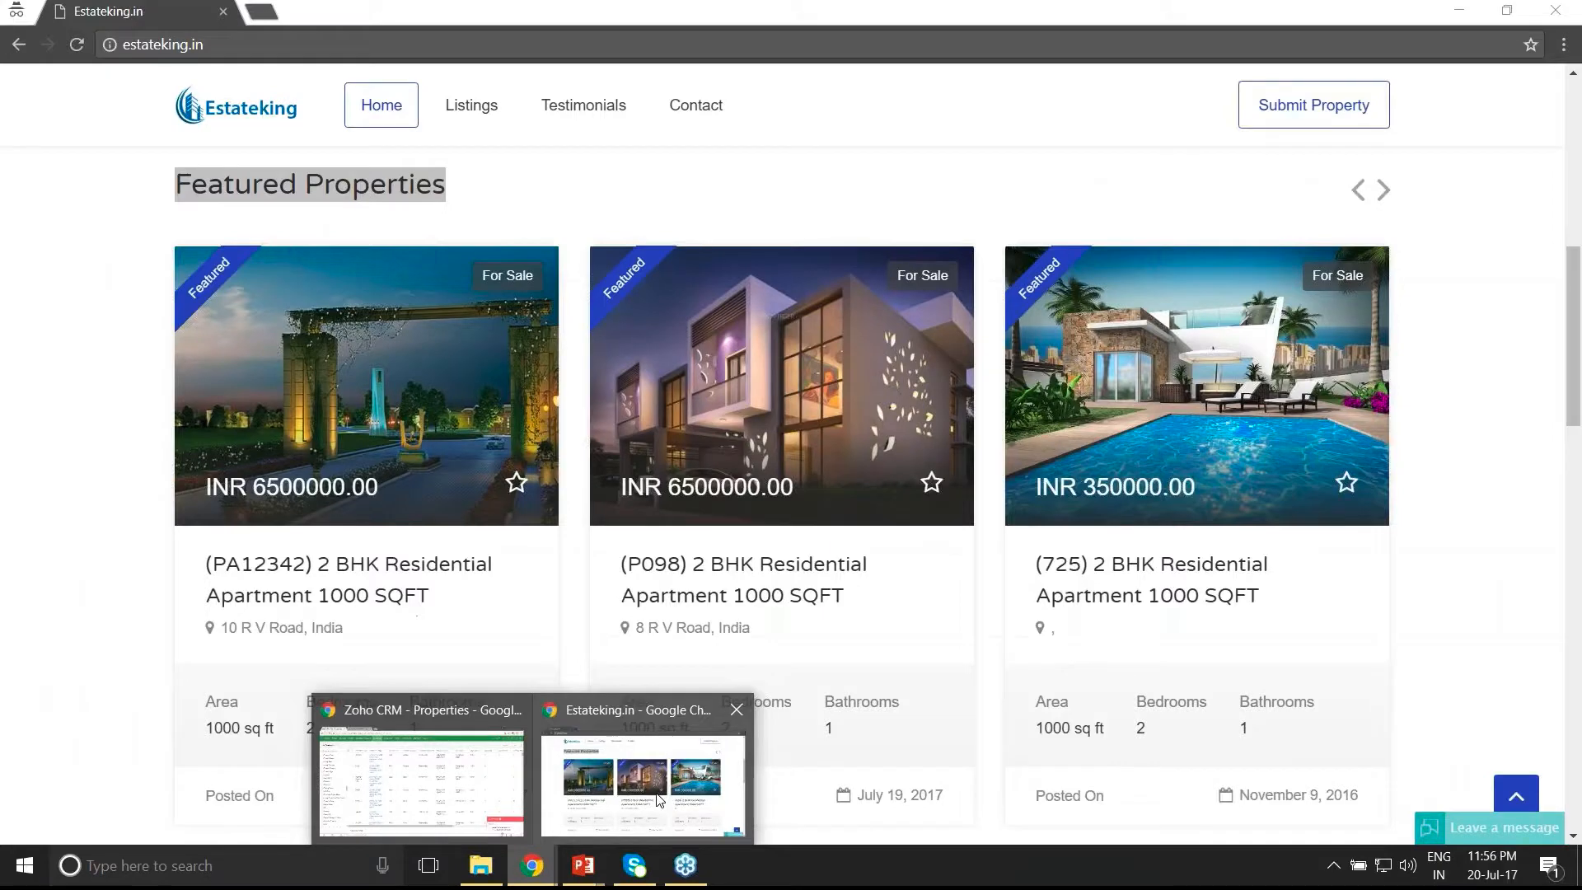
{"action": "left_click", "coordinate": [658, 798]}
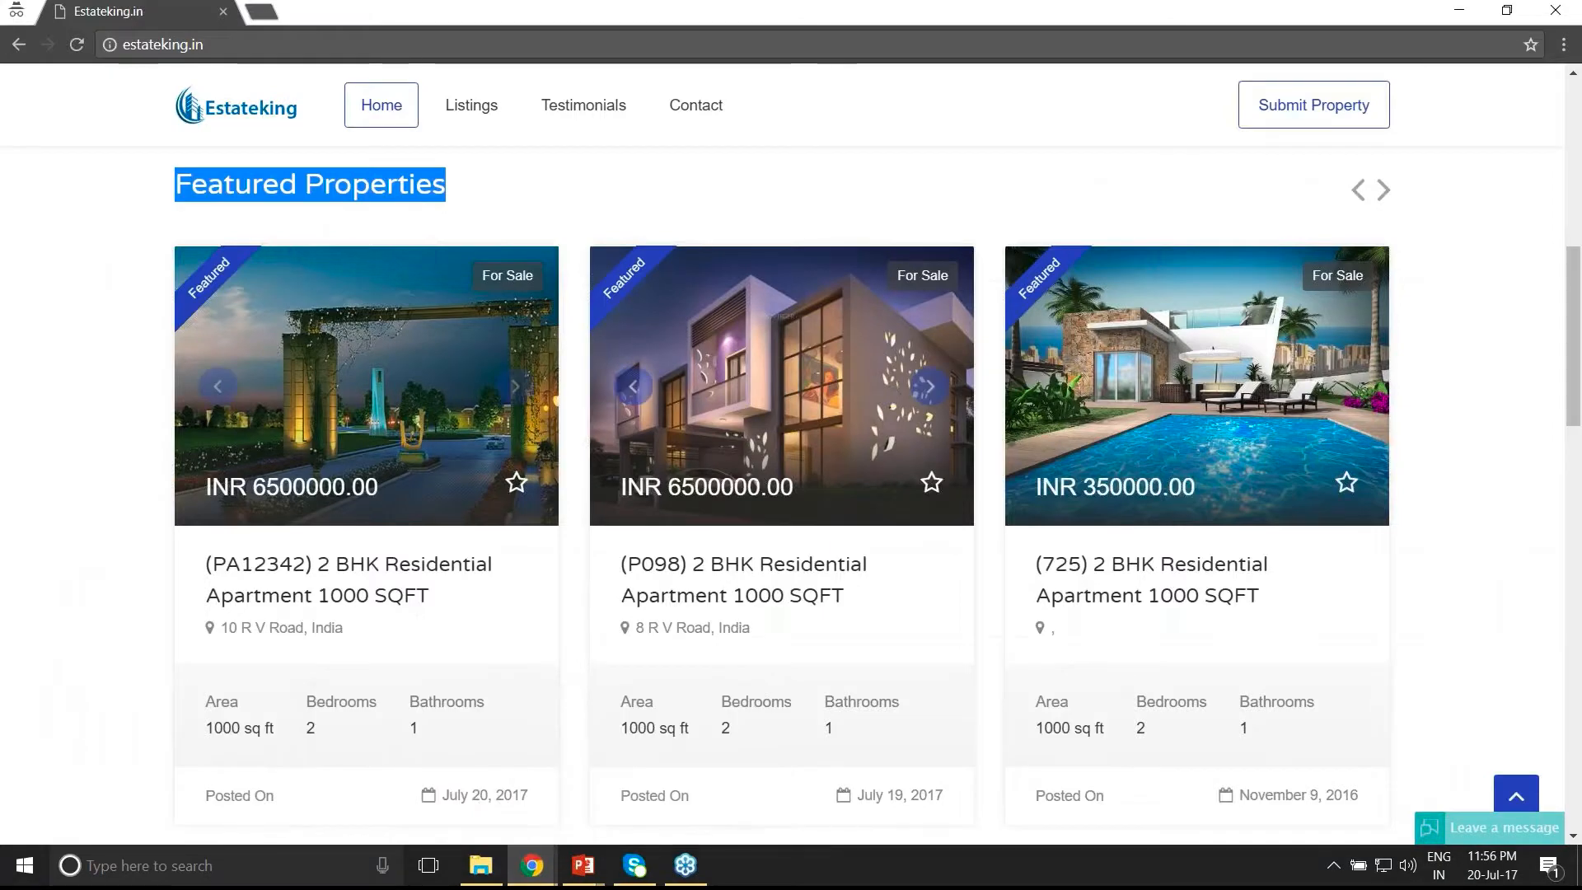
- Open the PA12342 apartment and send an I'm Interested enquiry with the buyer's name, mobile and e-mail
{"action": "left_click", "coordinate": [115, 395]}
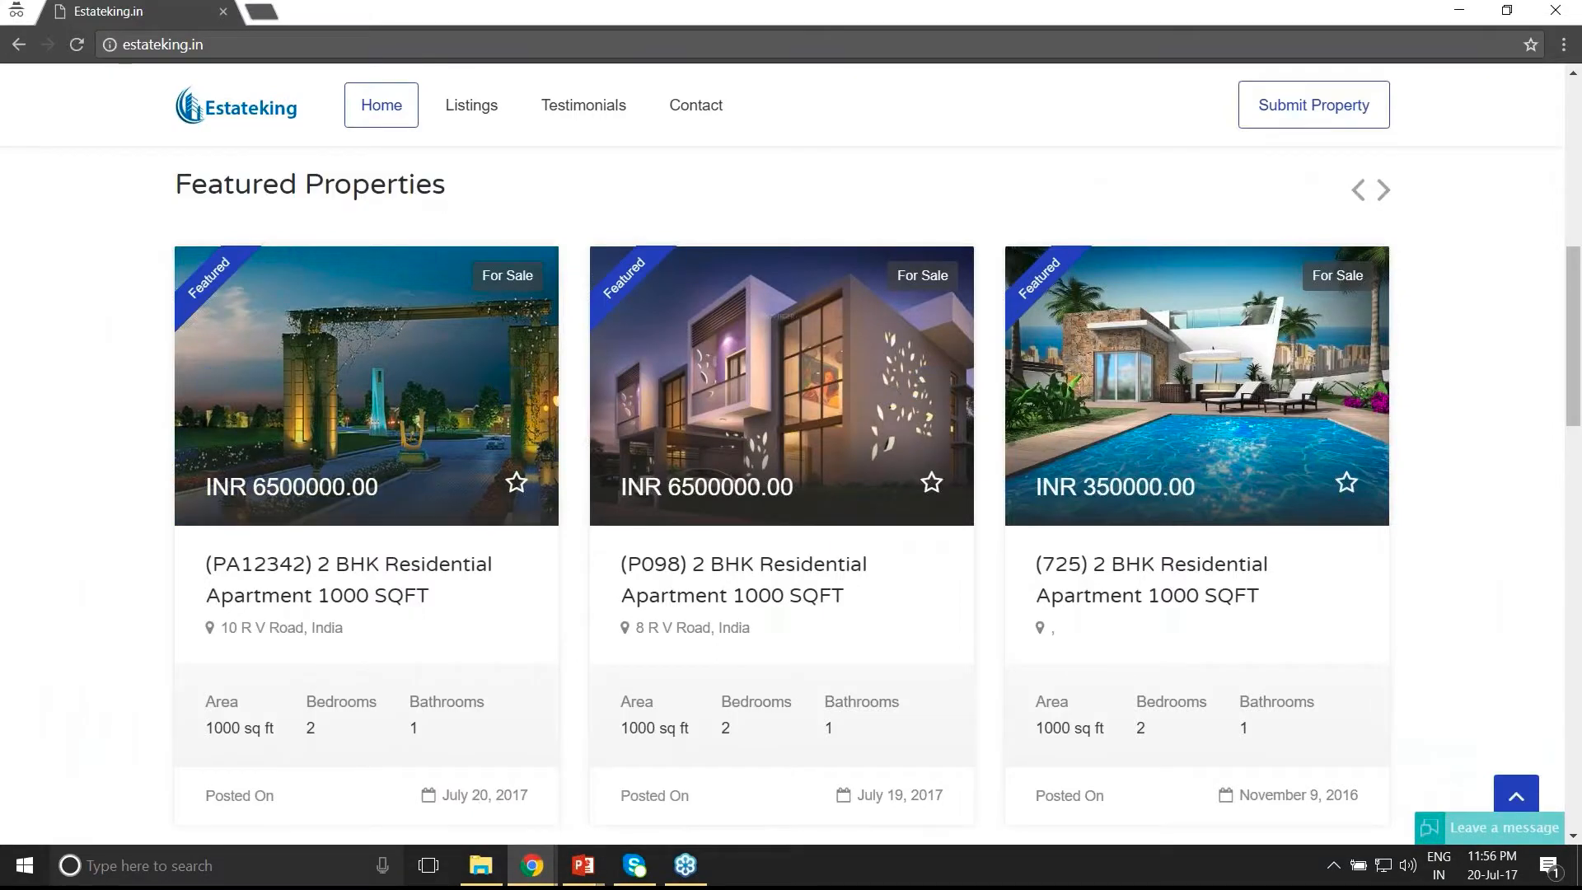
{"action": "left_click", "coordinate": [405, 424]}
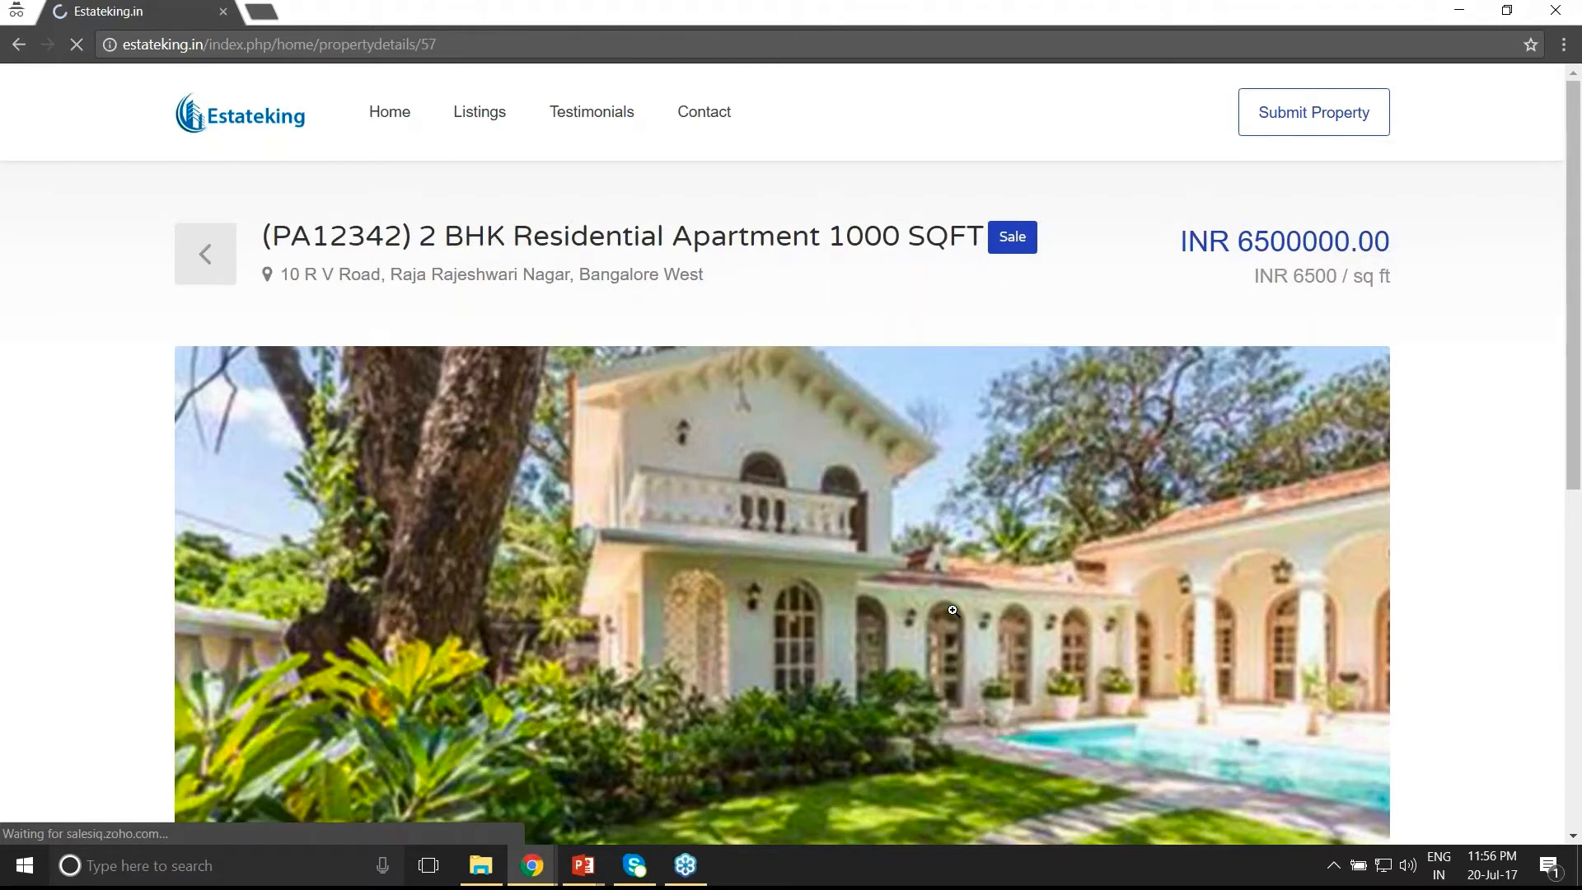
{"action": "scroll", "coordinate": [953, 609], "scroll_direction": "down", "scroll_amount": 1}
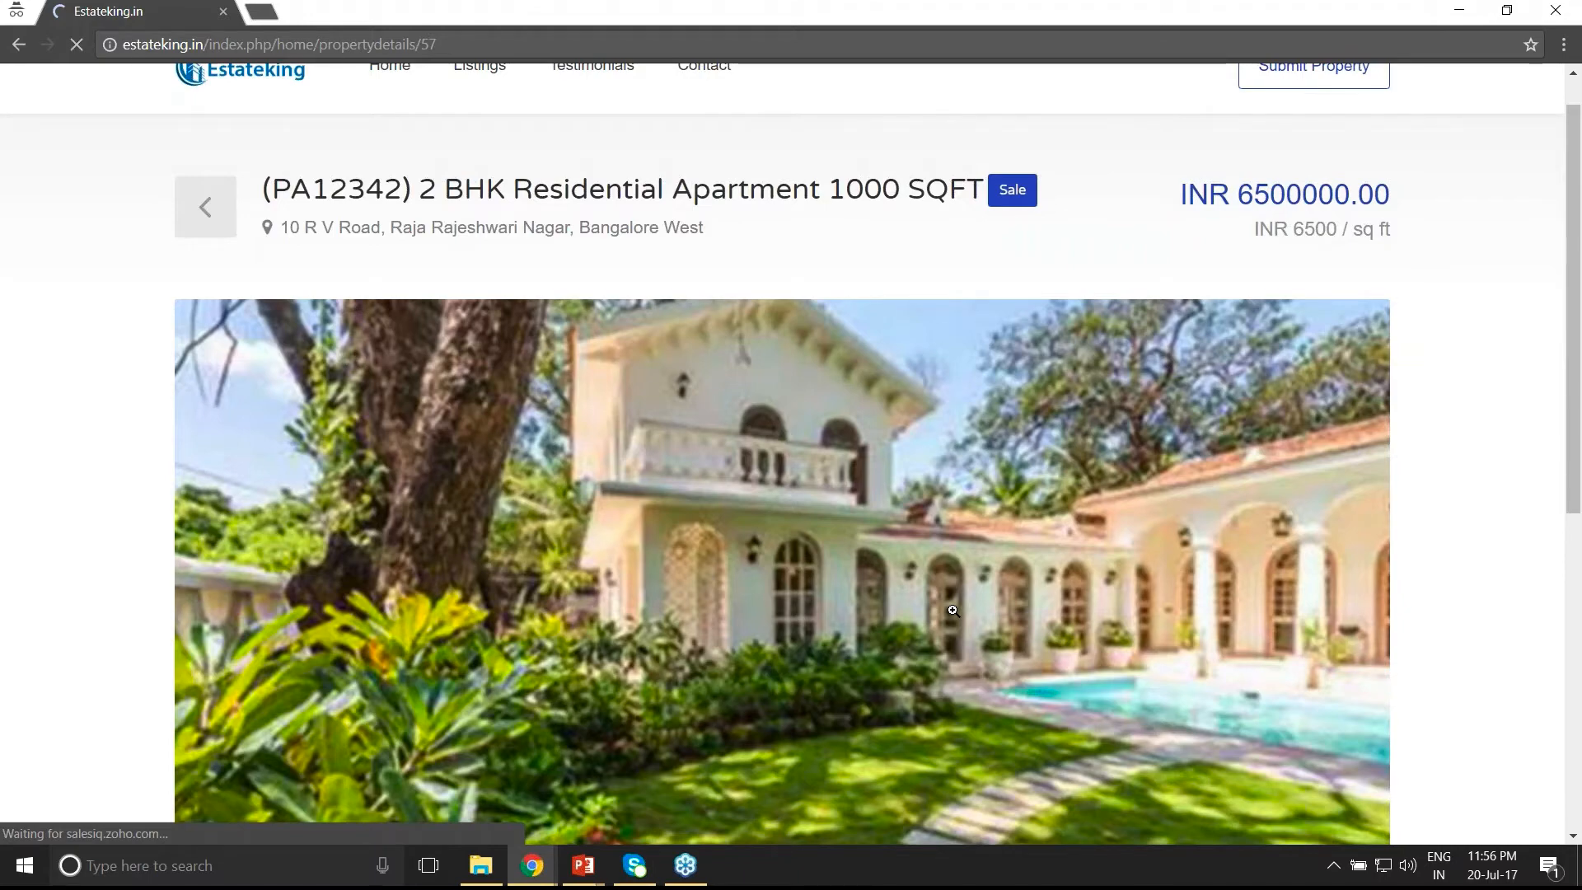
{"action": "scroll", "coordinate": [953, 610], "scroll_direction": "down", "scroll_amount": 3}
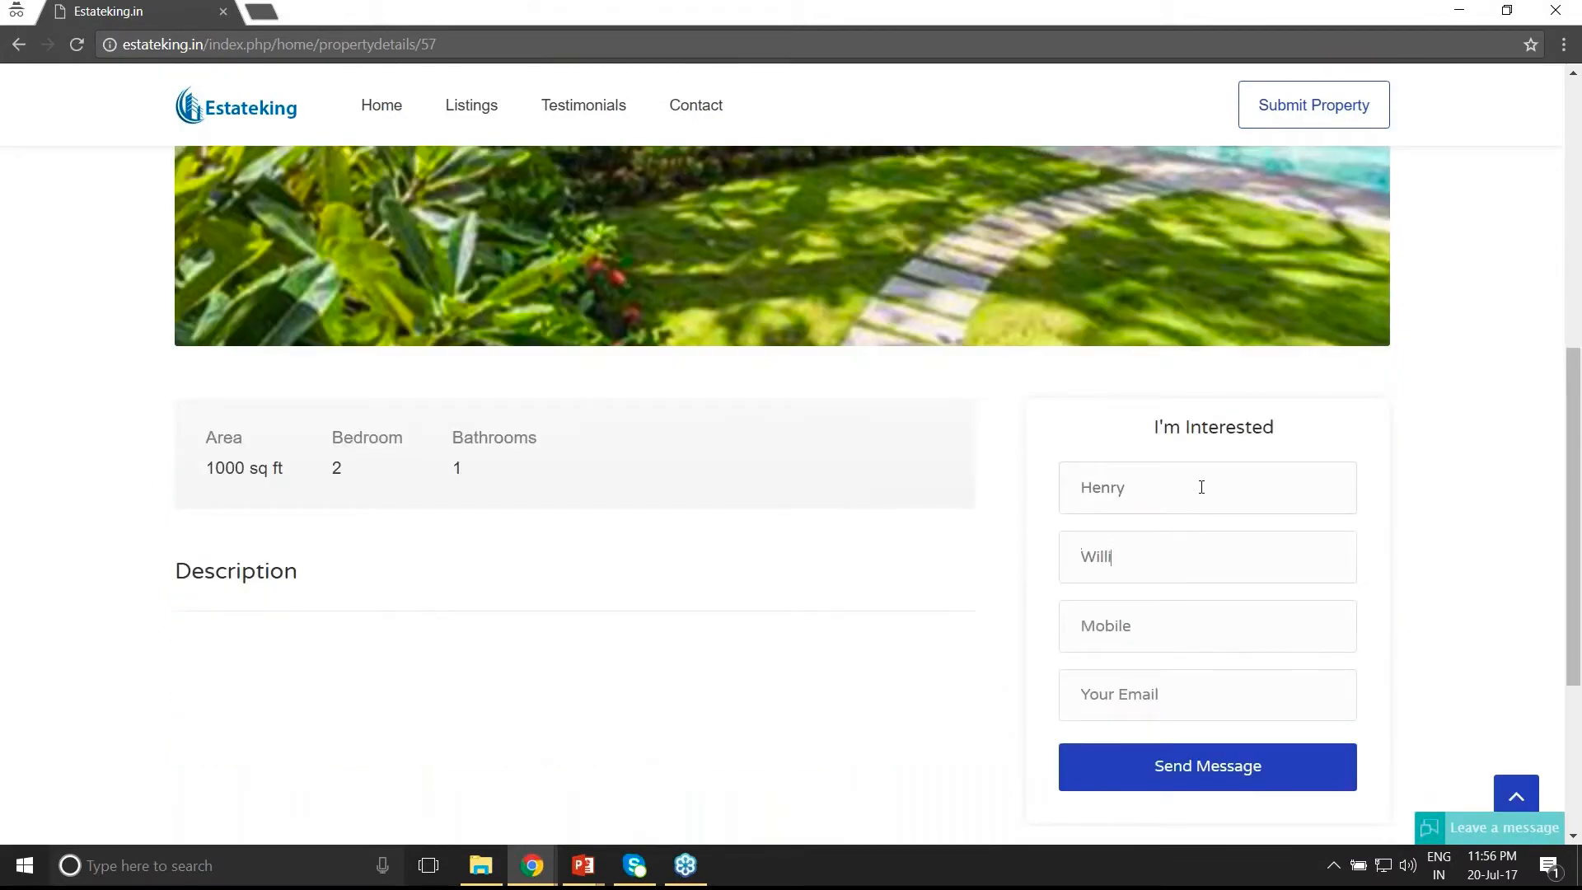
{"action": "type", "text": "ams"}
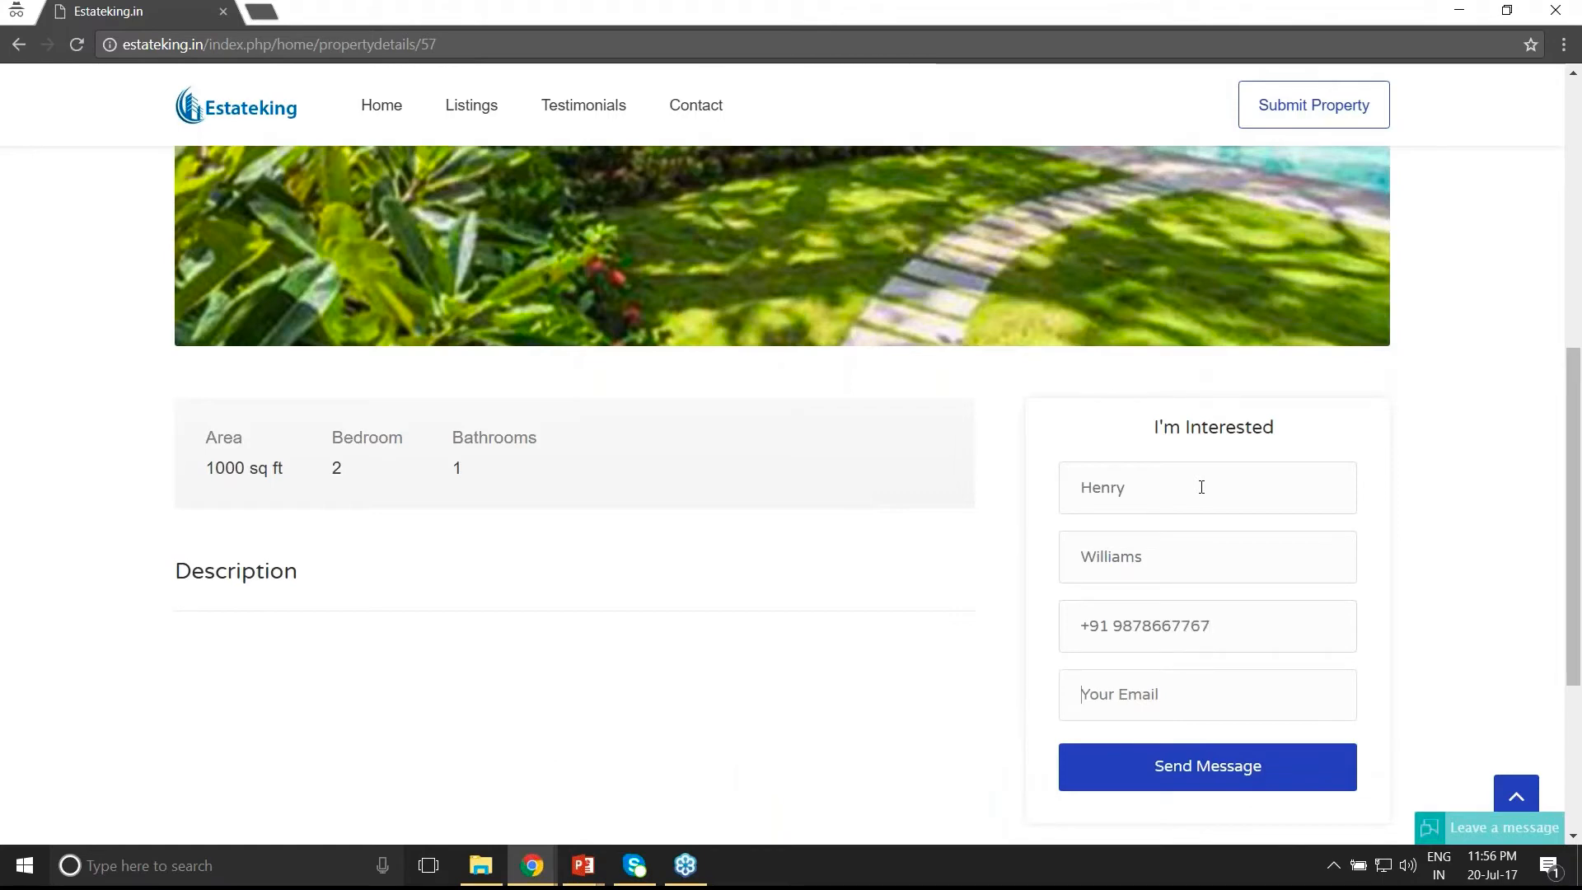
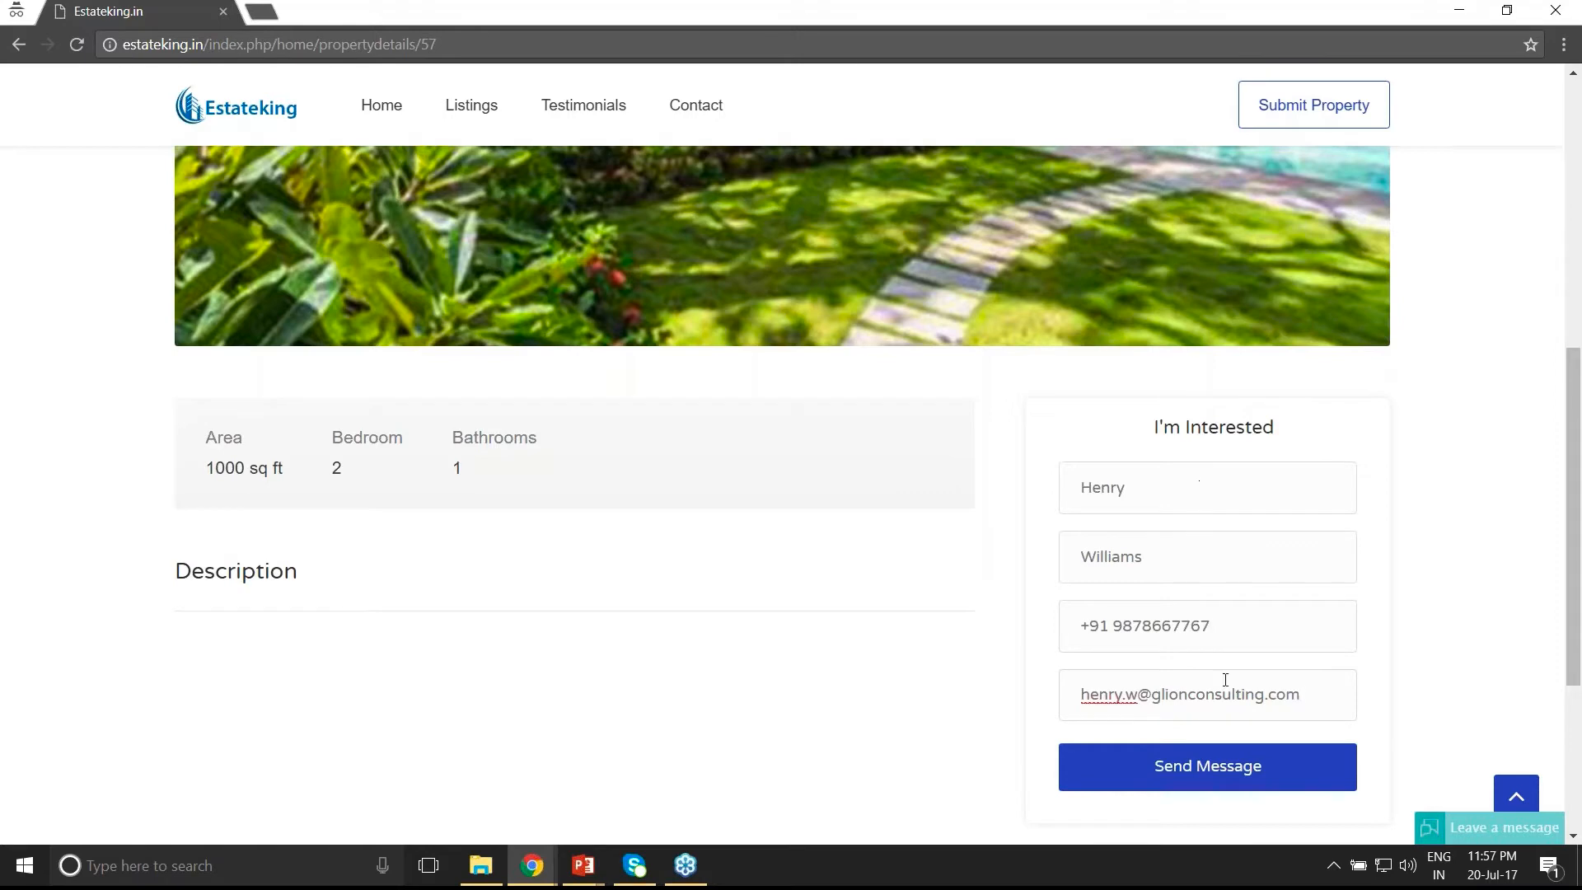
{"action": "left_click", "coordinate": [1215, 783]}
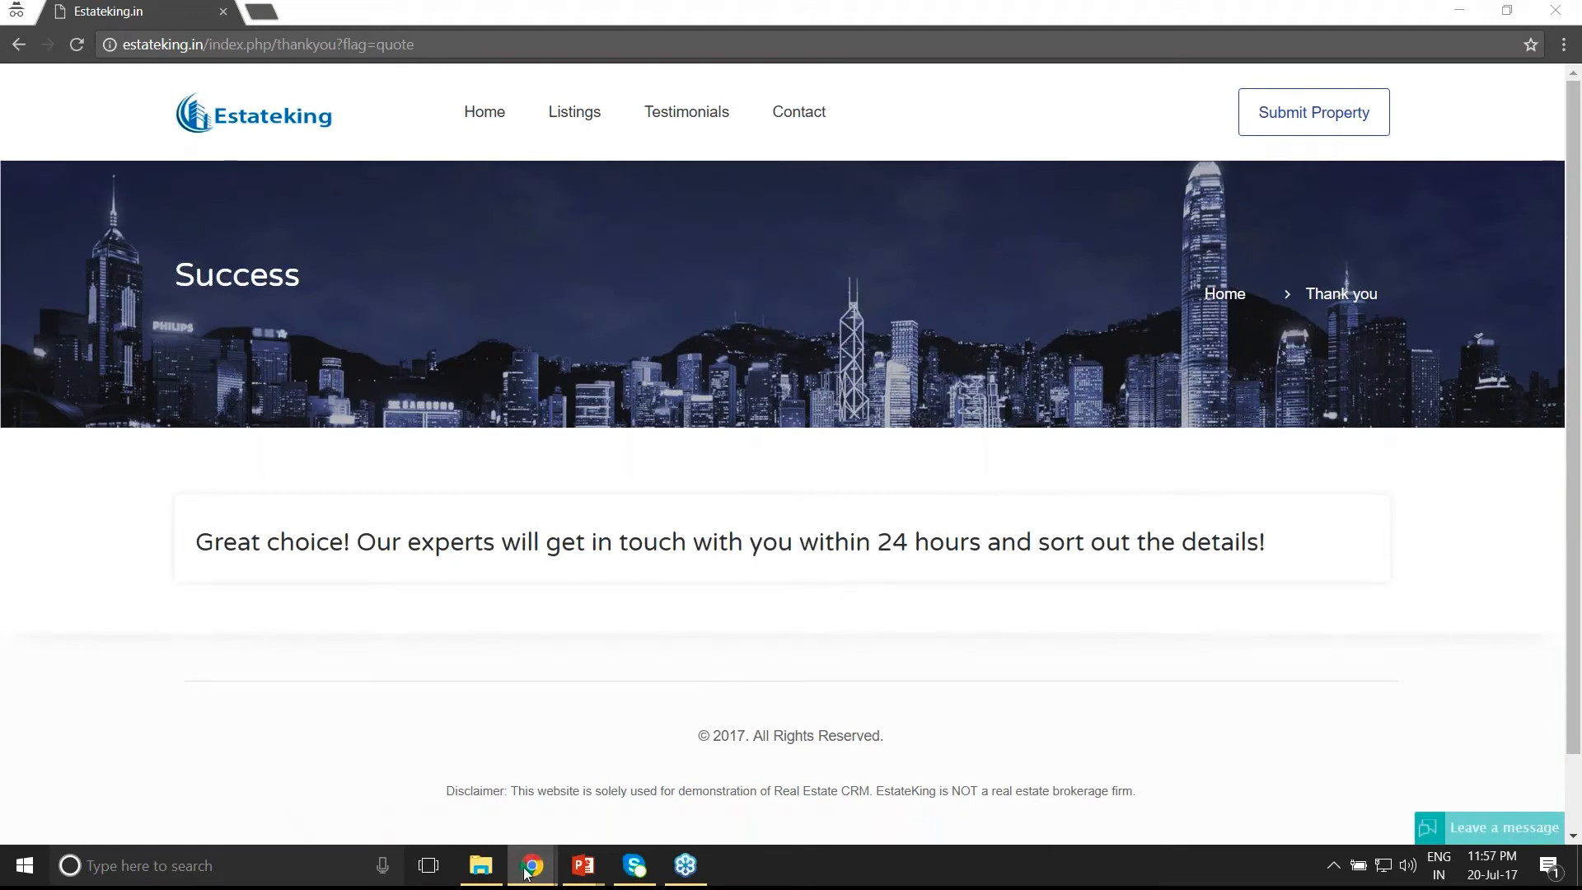
{"action": "mouse_move", "coordinate": [527, 871]}
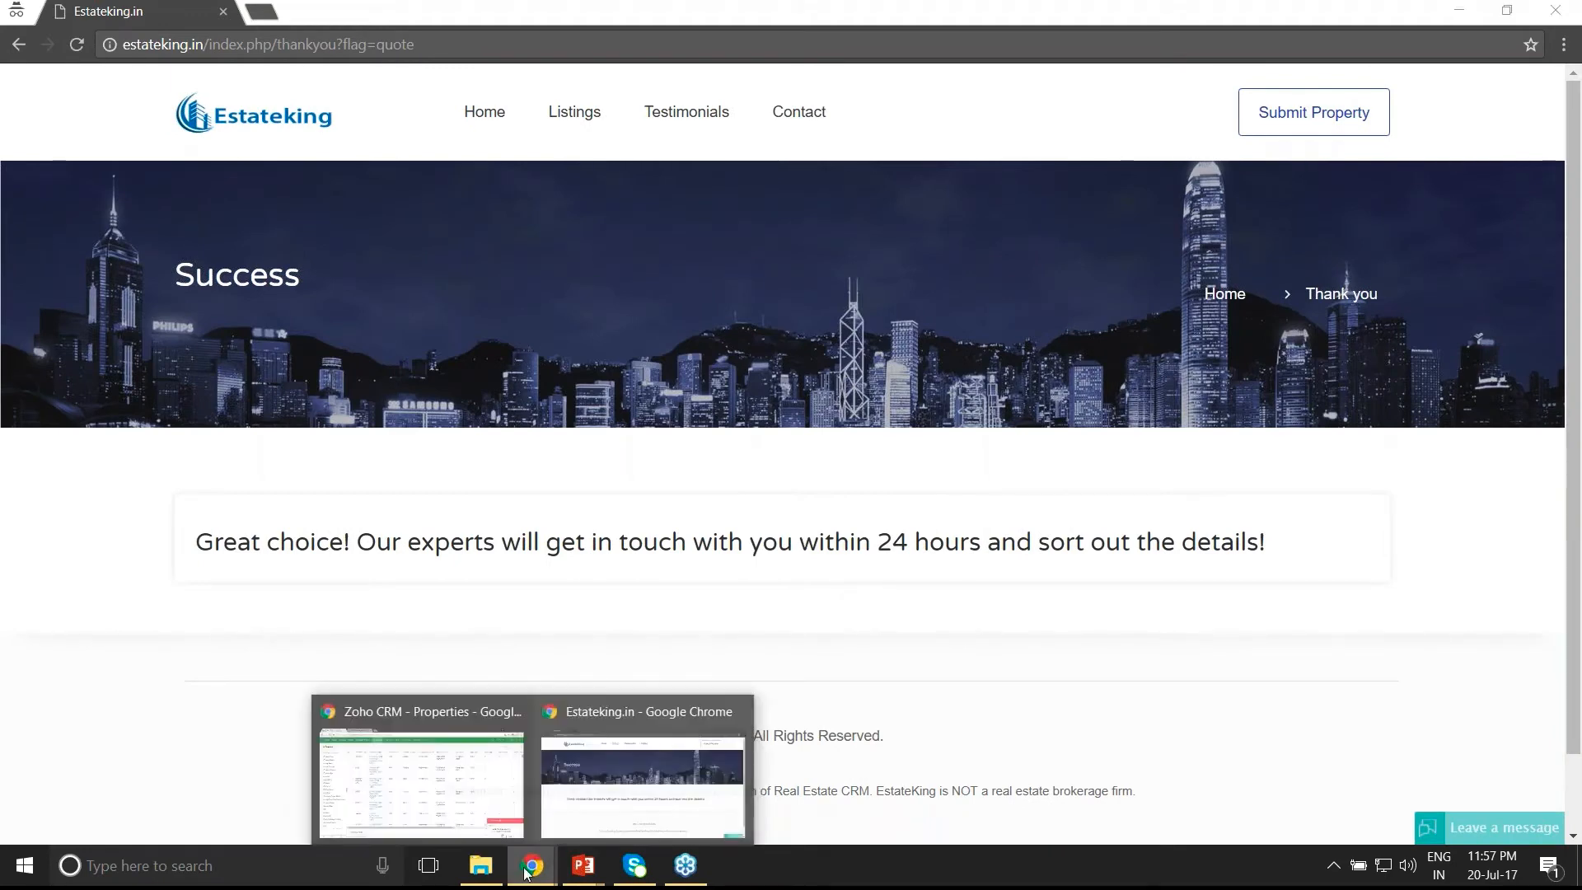
- Open the newest website-enquiry contact in Zoho CRM and check its Buyer value is Yes
{"action": "left_click", "coordinate": [456, 788]}
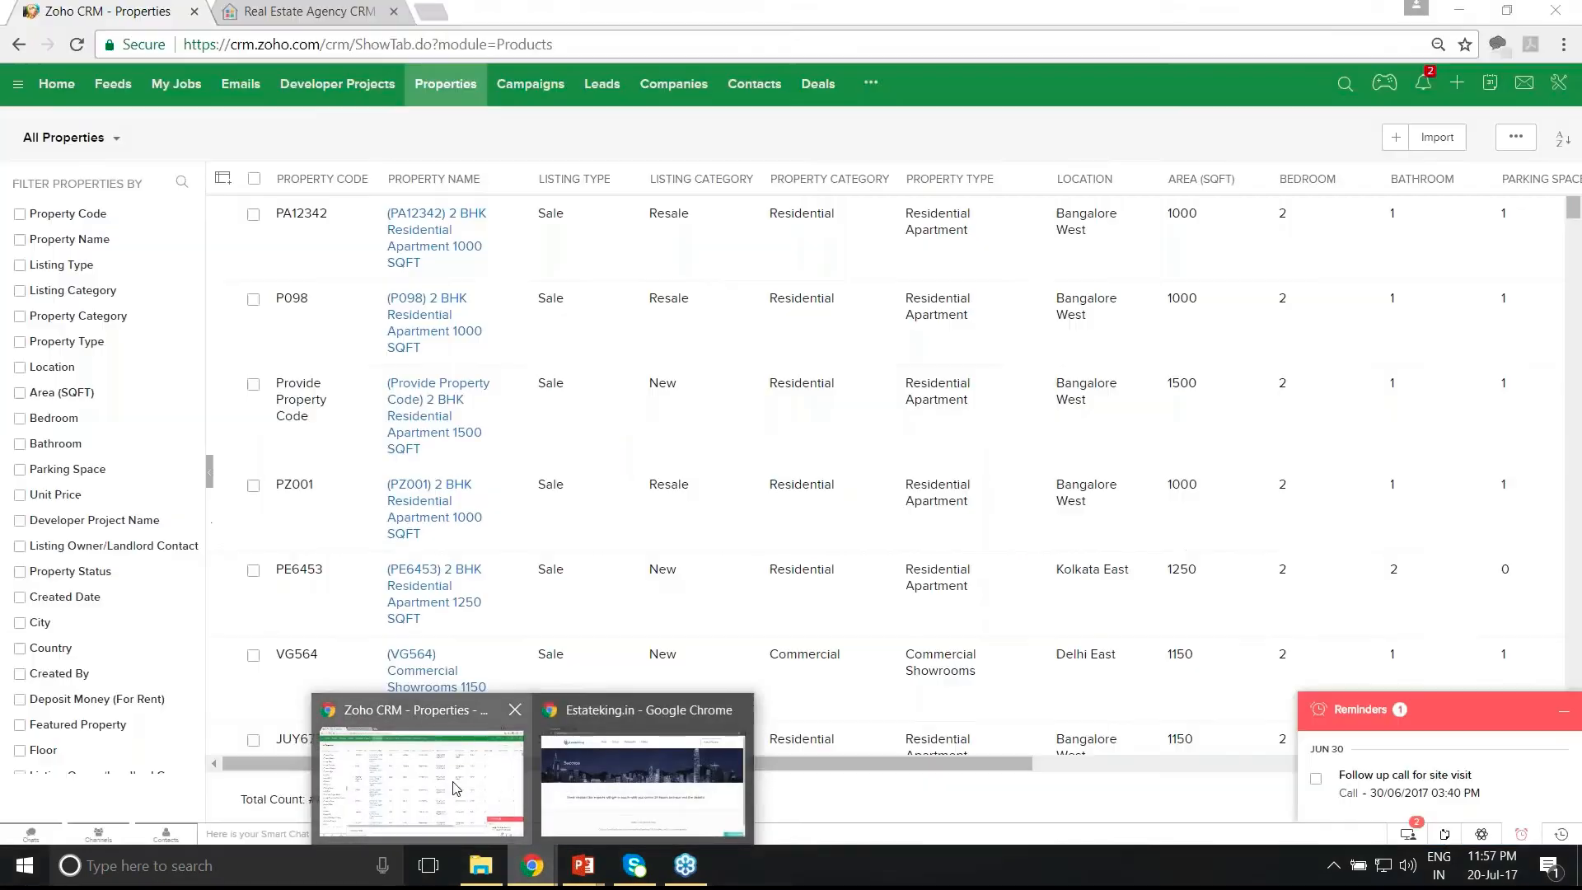
{"action": "left_click", "coordinate": [752, 89]}
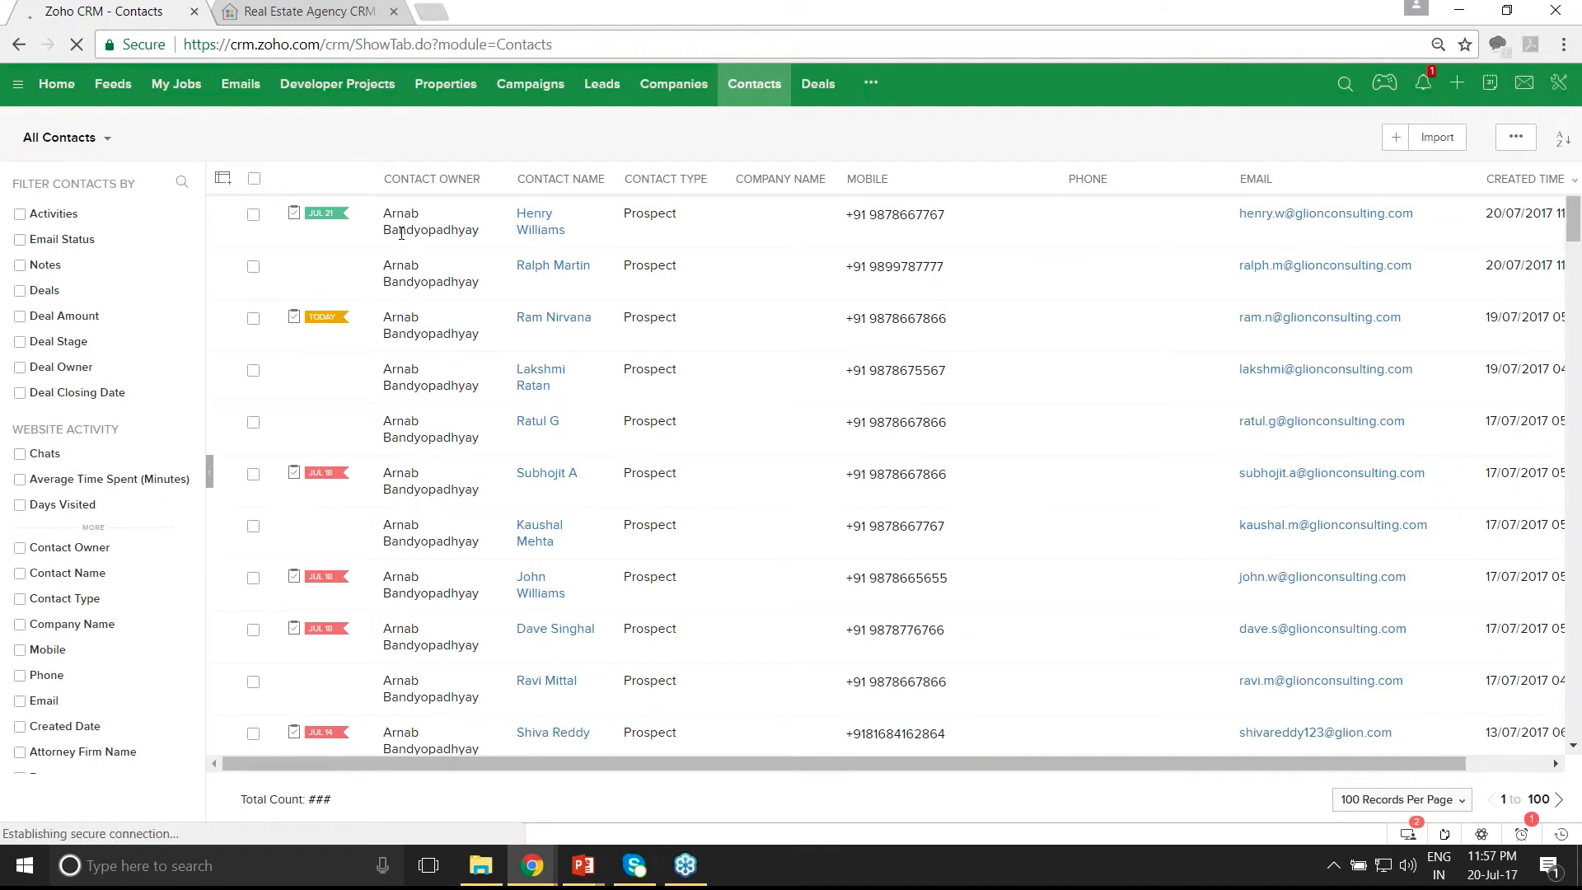
{"action": "left_click", "coordinate": [547, 236]}
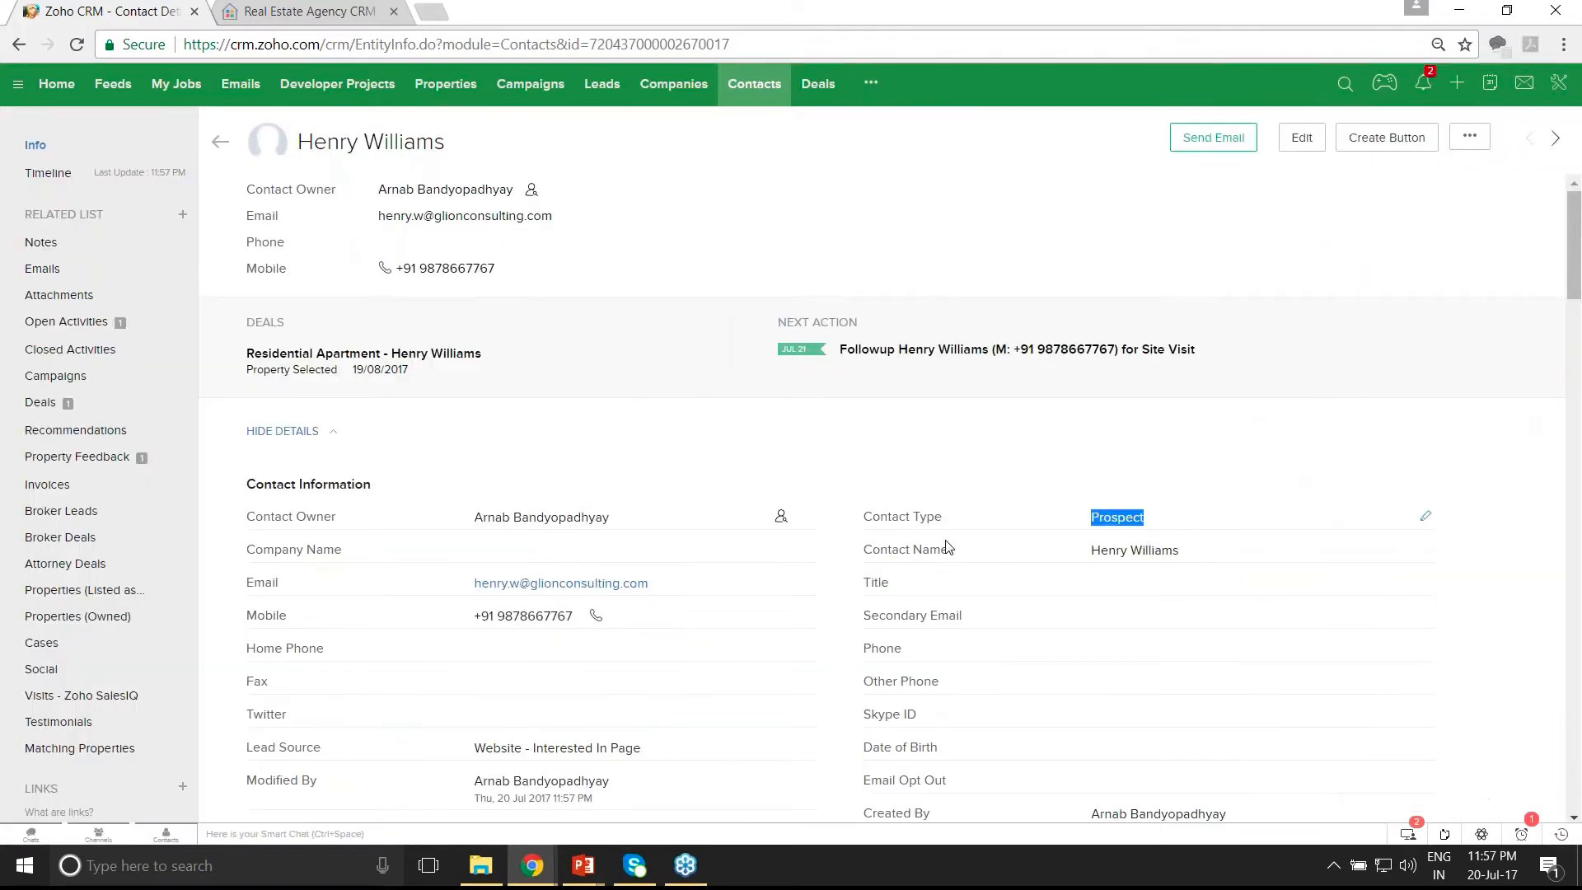
{"action": "scroll", "coordinate": [504, 607], "scroll_direction": "down", "scroll_amount": 1}
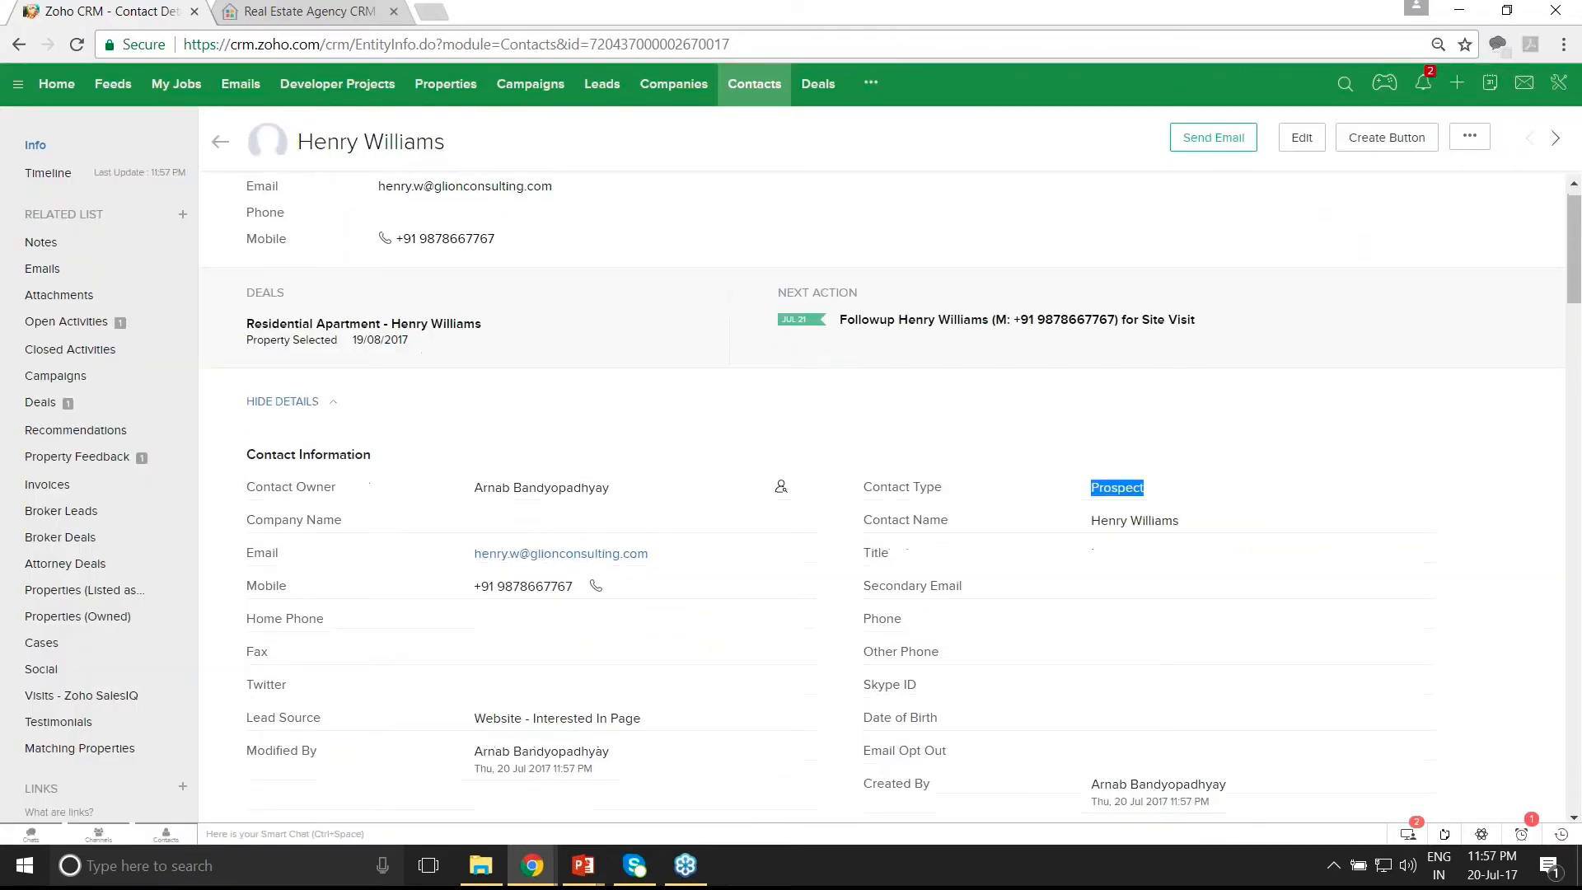
{"action": "scroll", "coordinate": [505, 607], "scroll_direction": "down", "scroll_amount": 3}
{"action": "double_click", "coordinate": [505, 607]}
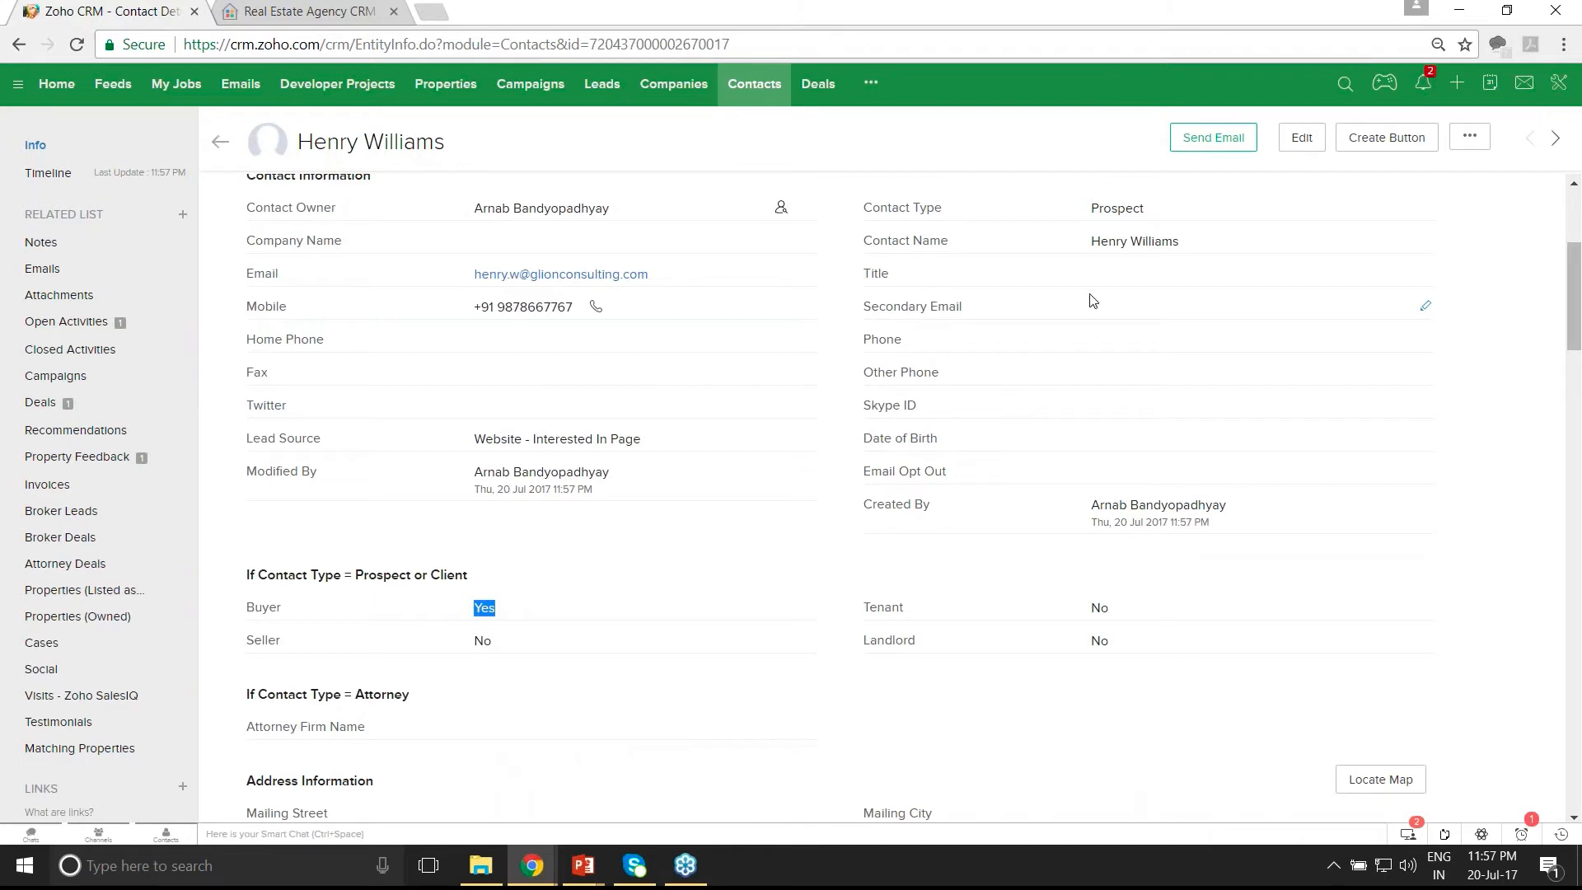
- Open the contact's Residential Apartment deal from its related Deals
{"action": "scroll", "coordinate": [1093, 300], "scroll_direction": "up", "scroll_amount": 4}
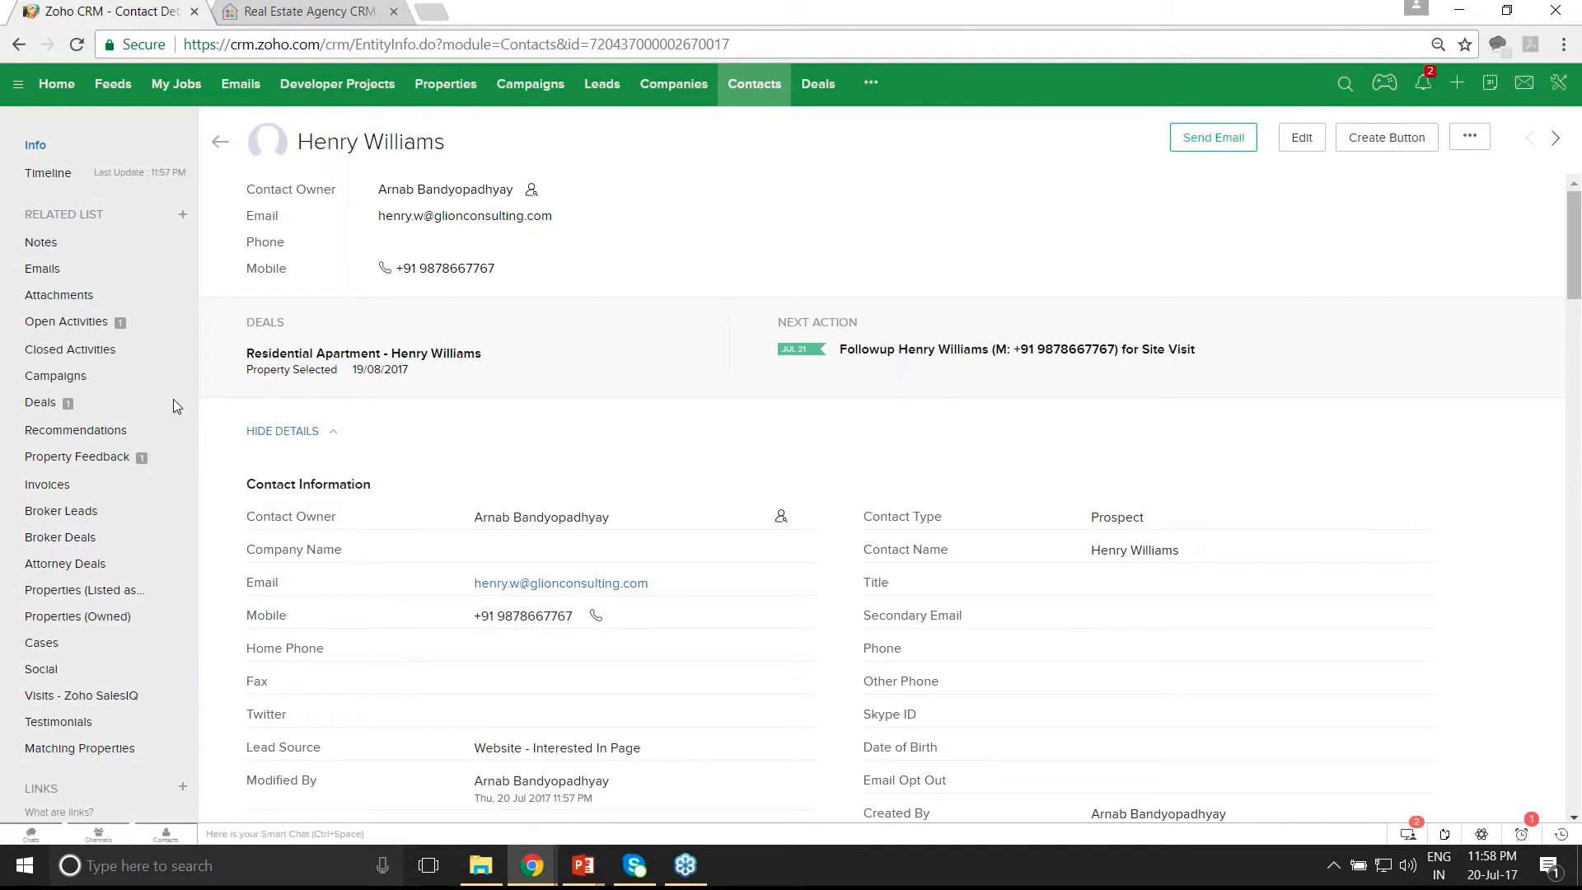
{"action": "left_click", "coordinate": [39, 403]}
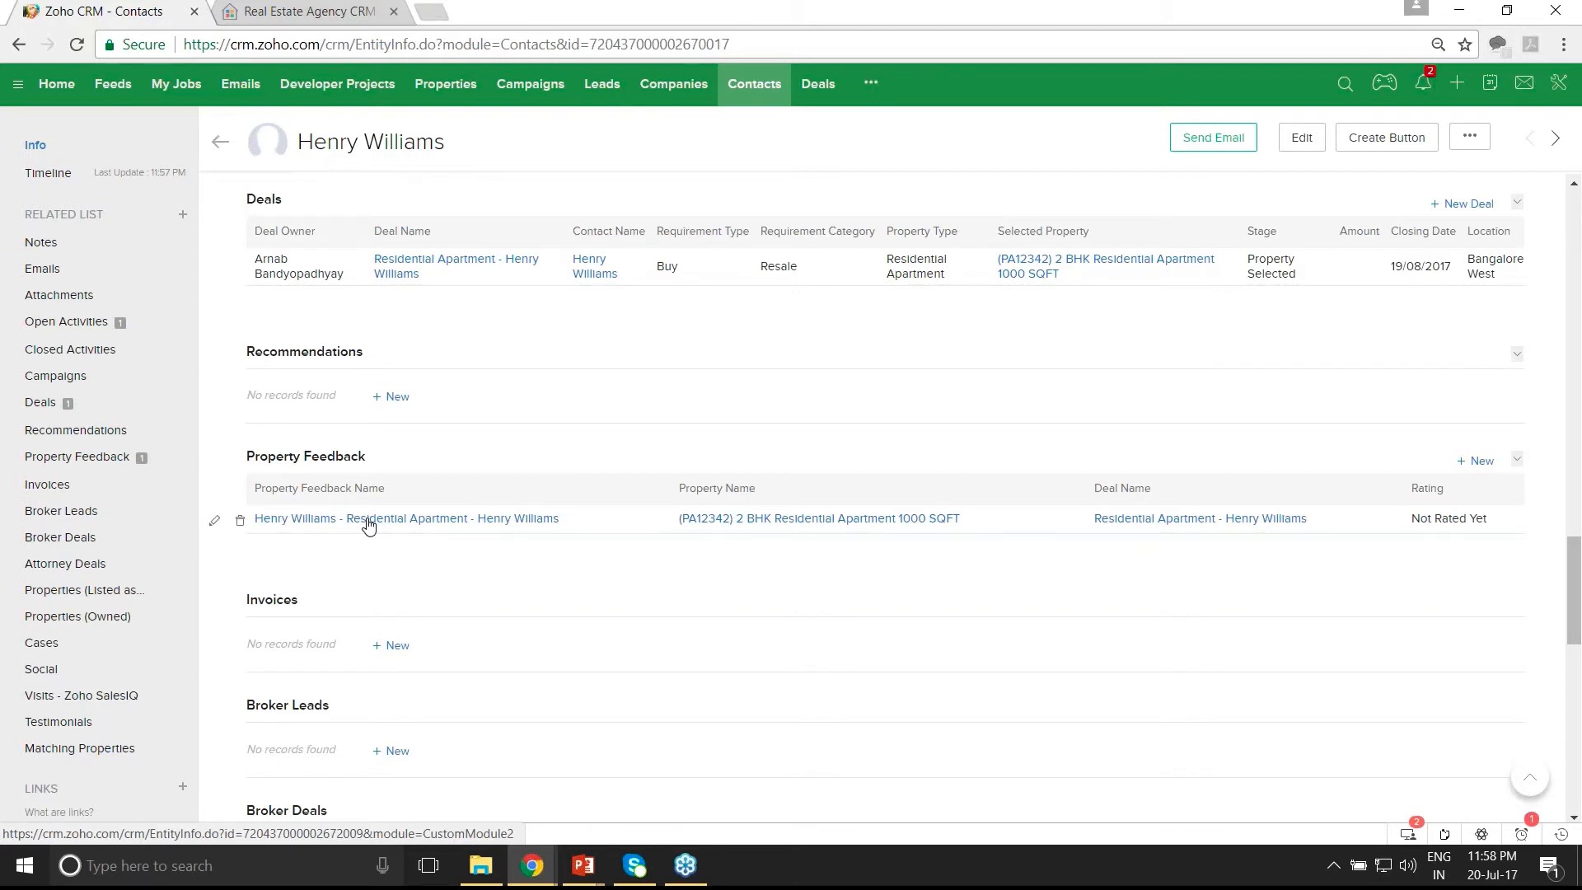
{"action": "left_click", "coordinate": [406, 272]}
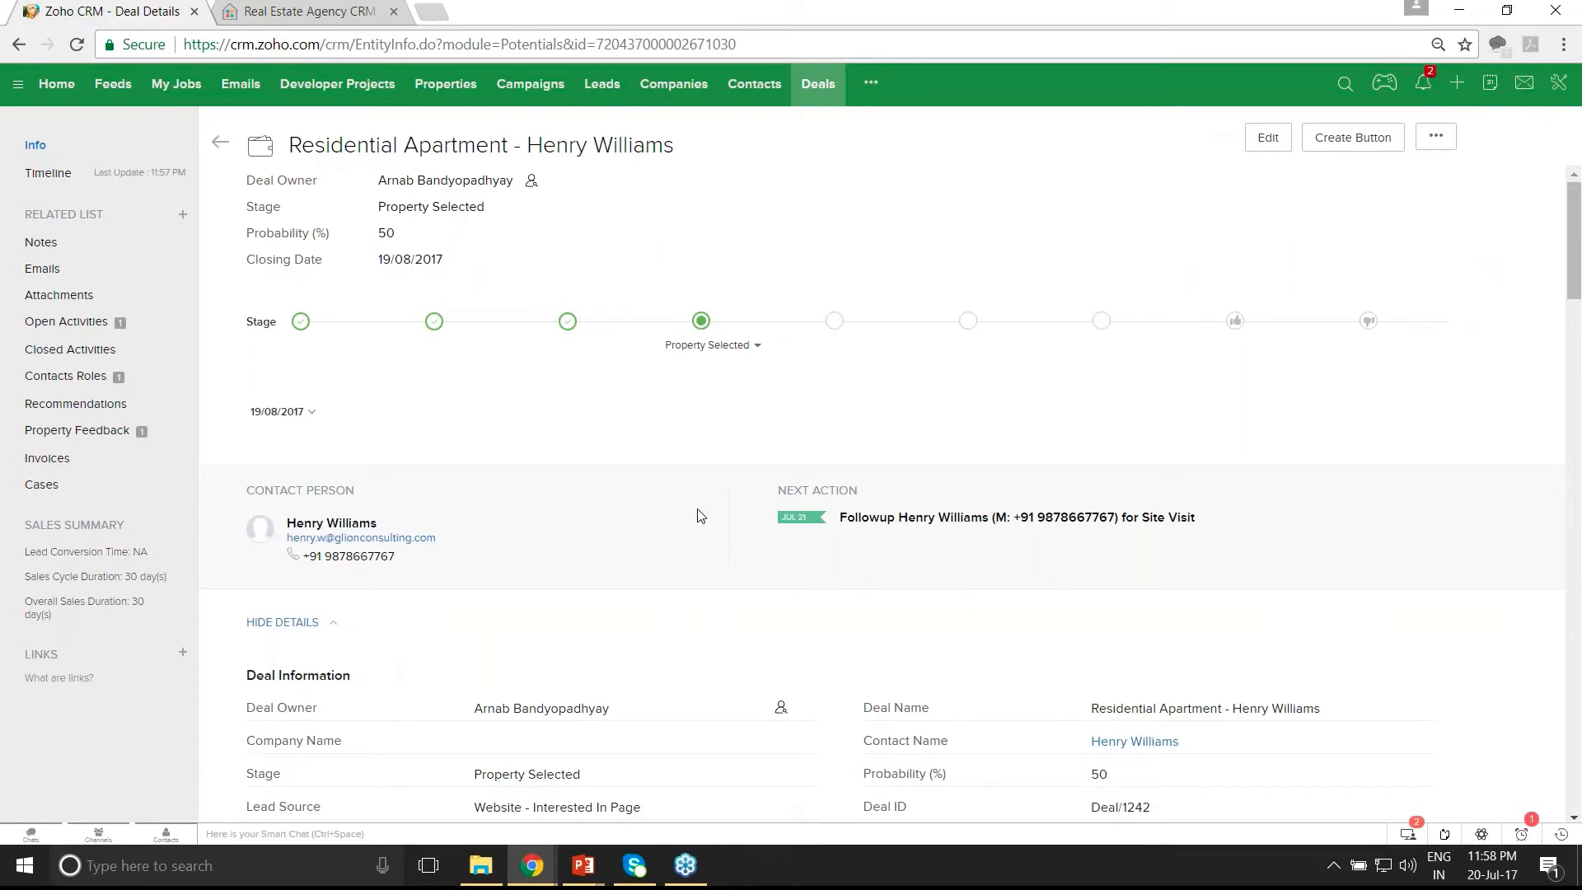
{"action": "scroll", "coordinate": [700, 516], "scroll_direction": "down", "scroll_amount": 1}
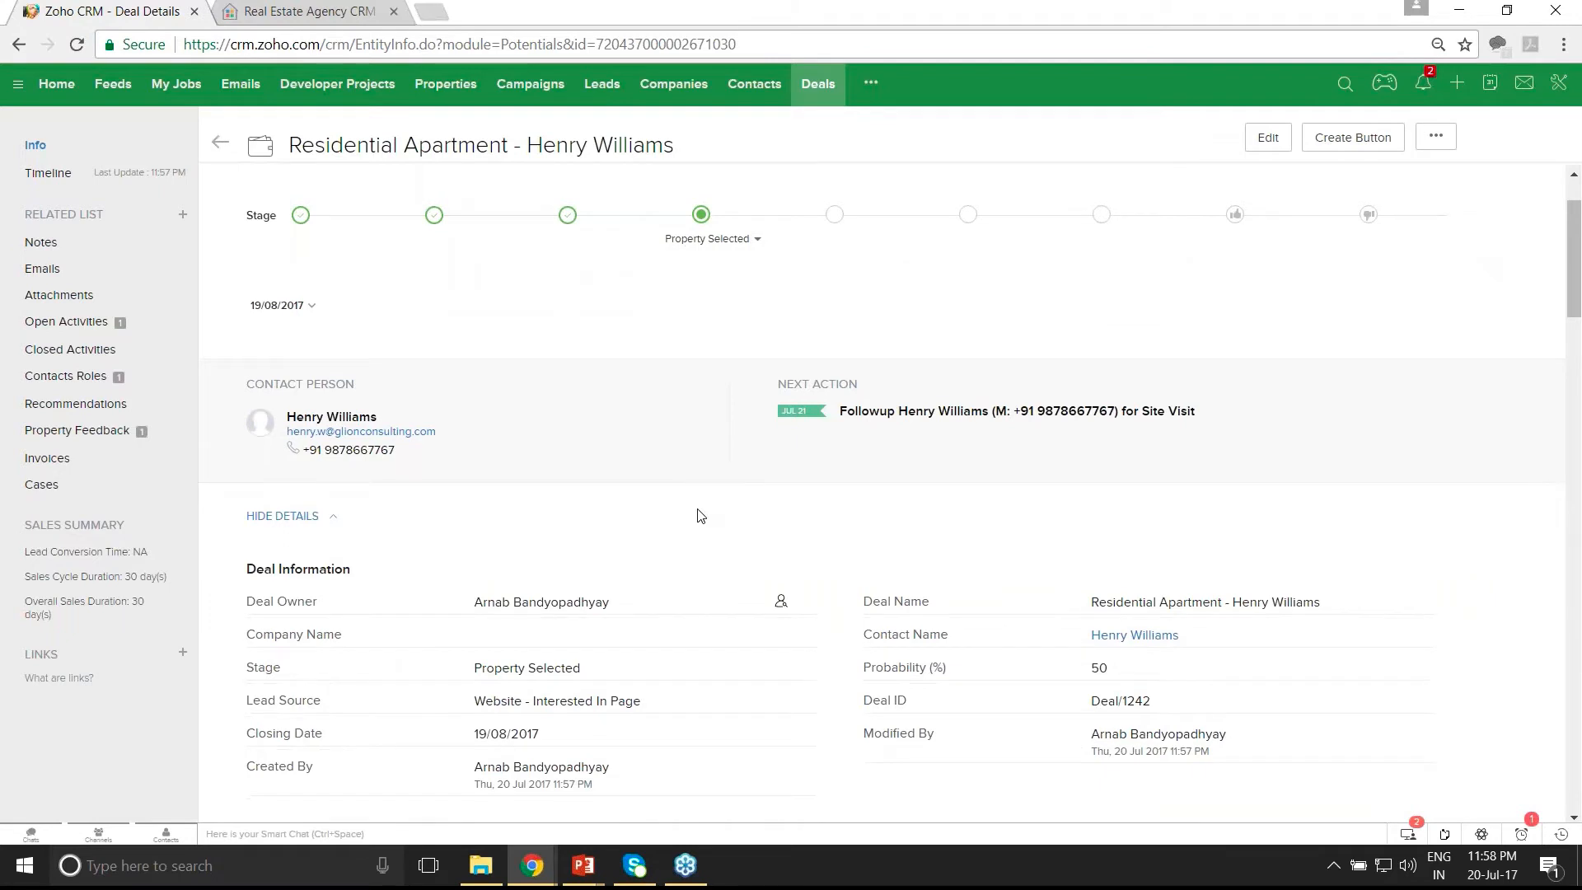
{"action": "scroll", "coordinate": [700, 516], "scroll_direction": "down", "scroll_amount": 3}
{"action": "left_click_drag", "start_coordinate": [473, 395], "coordinate": [645, 399]}
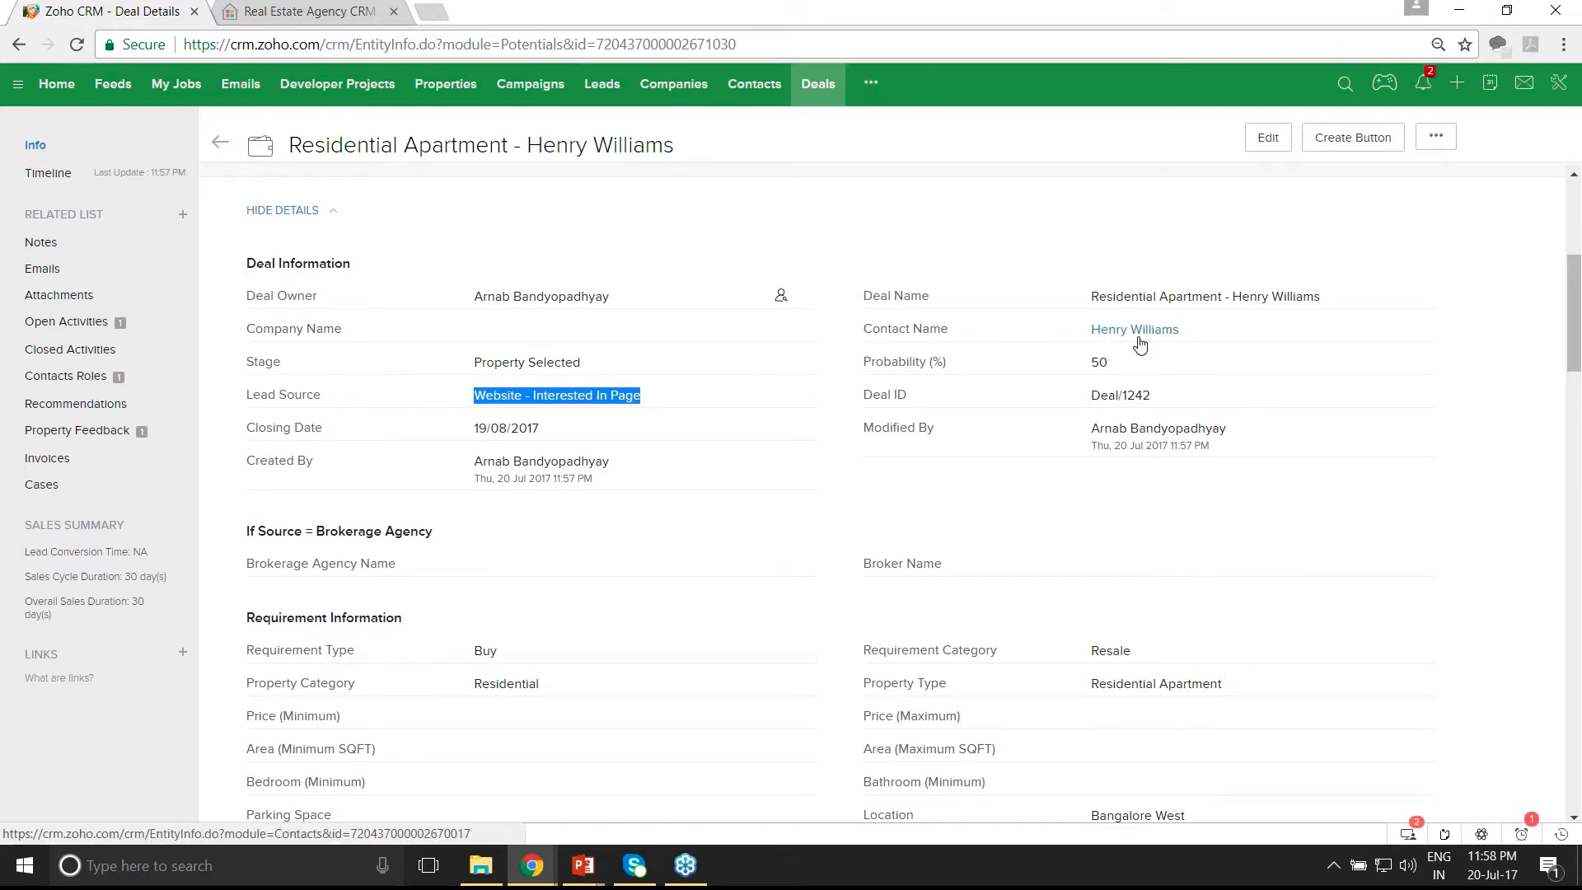
{"action": "scroll", "coordinate": [850, 617], "scroll_direction": "down", "scroll_amount": 1}
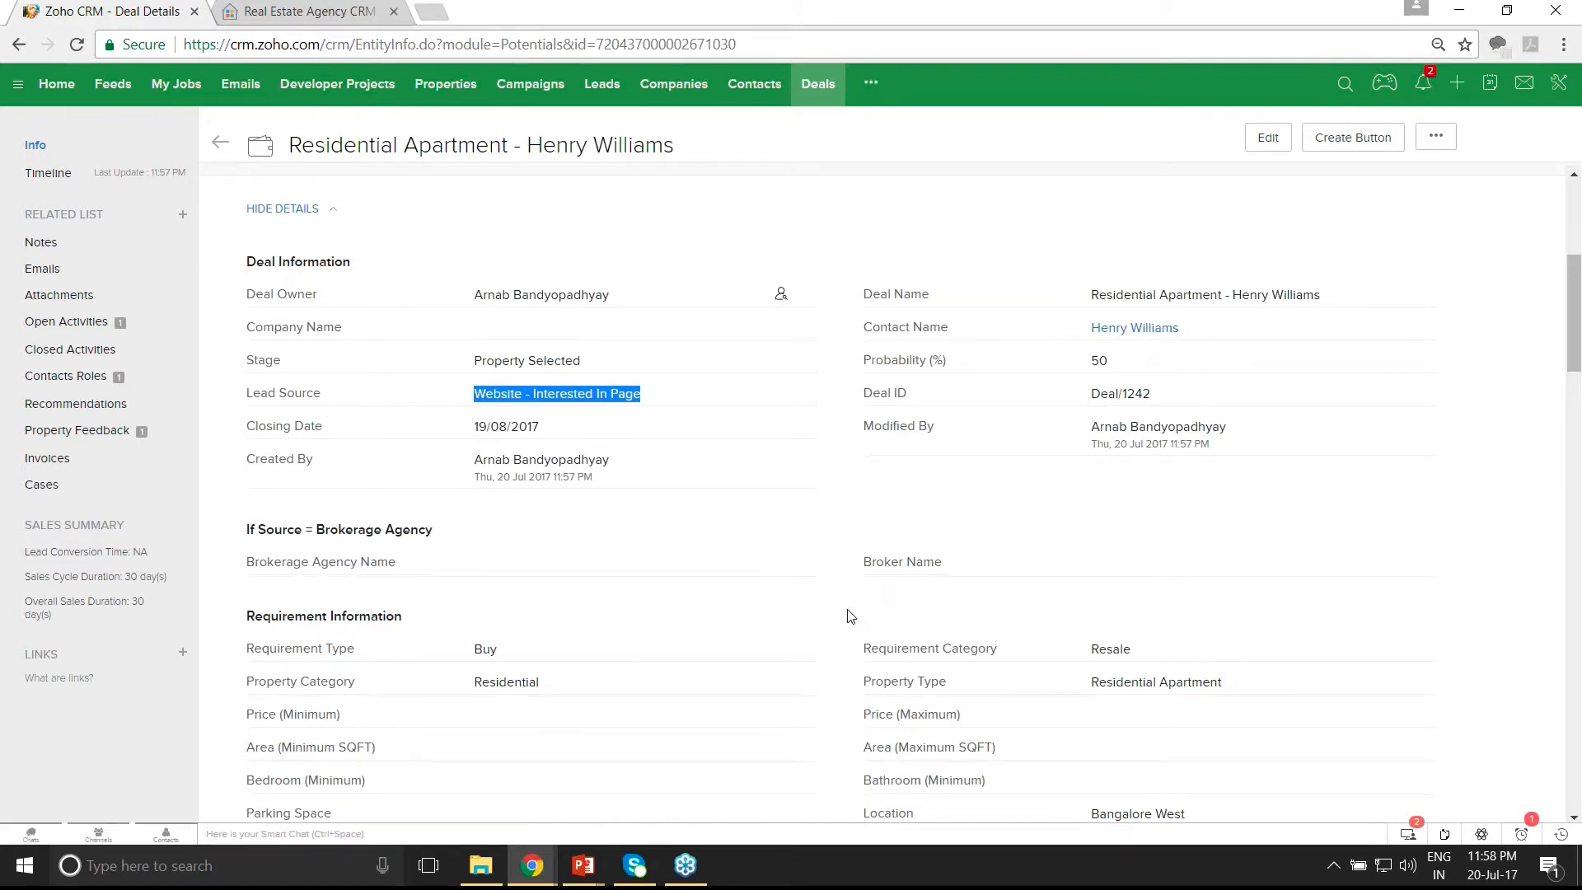
{"action": "scroll", "coordinate": [850, 616], "scroll_direction": "down", "scroll_amount": 4}
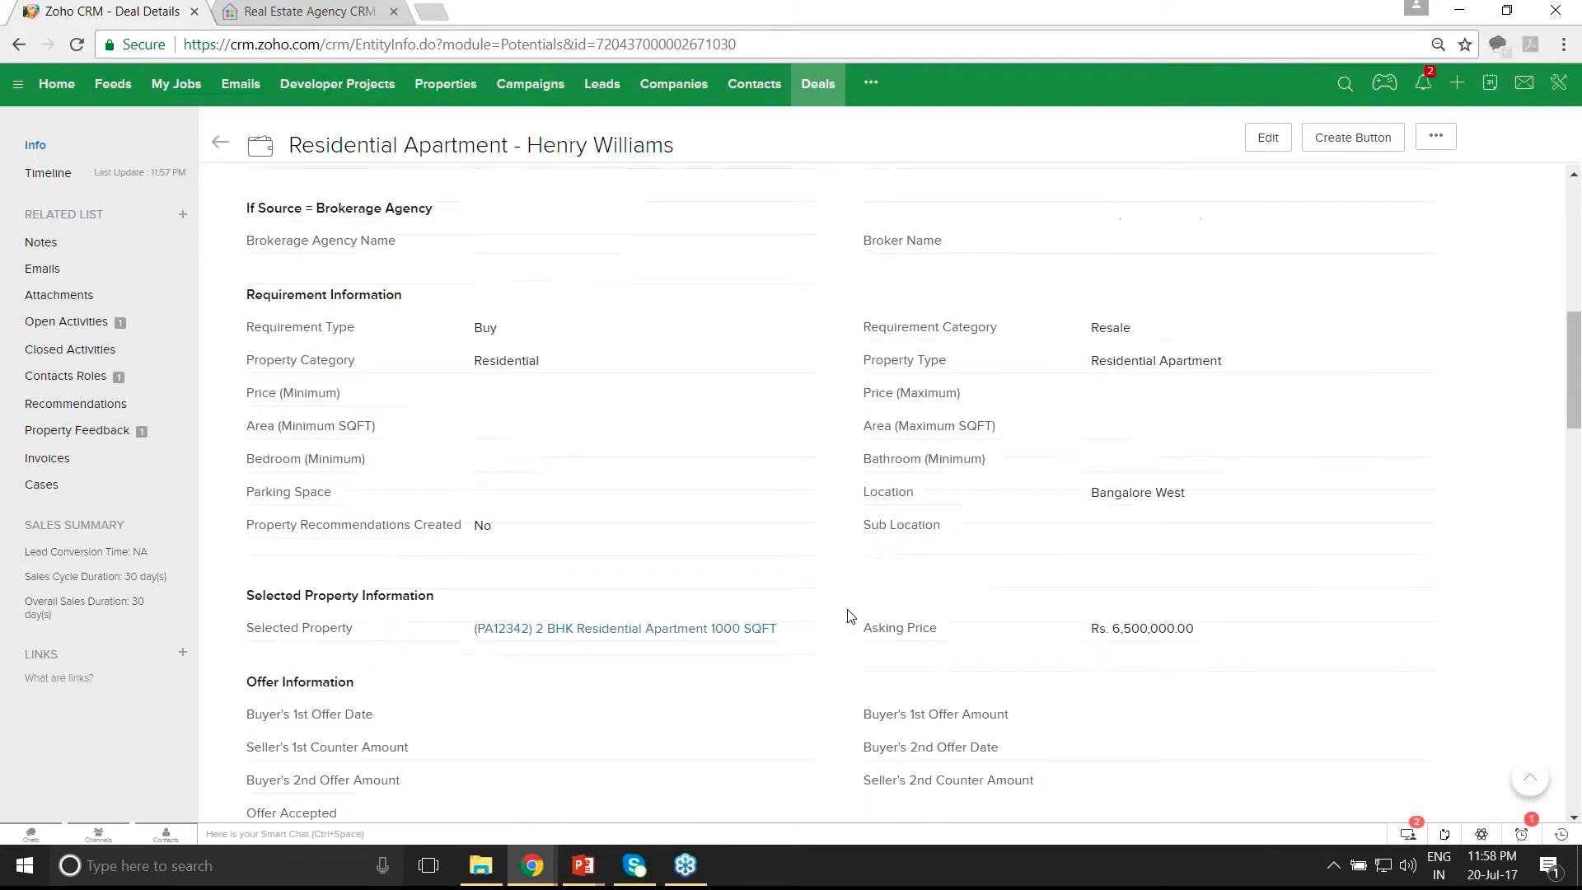
{"action": "scroll", "coordinate": [851, 617], "scroll_direction": "down", "scroll_amount": 1}
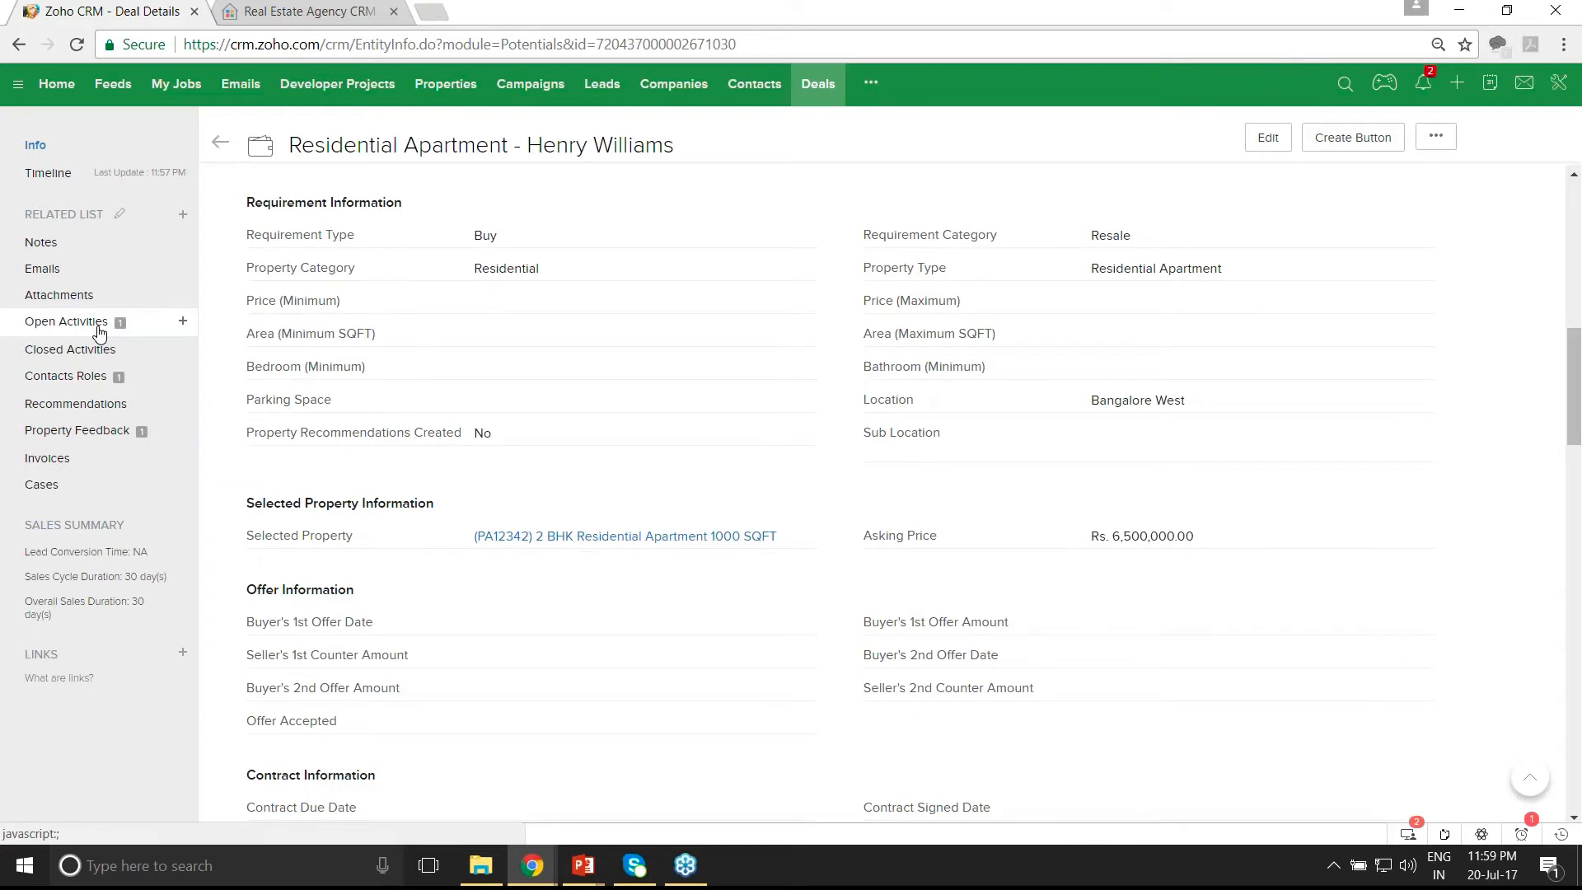
- Complete the deal's site-visit follow-up task so it moves to Closed Activities
{"action": "left_click", "coordinate": [98, 330]}
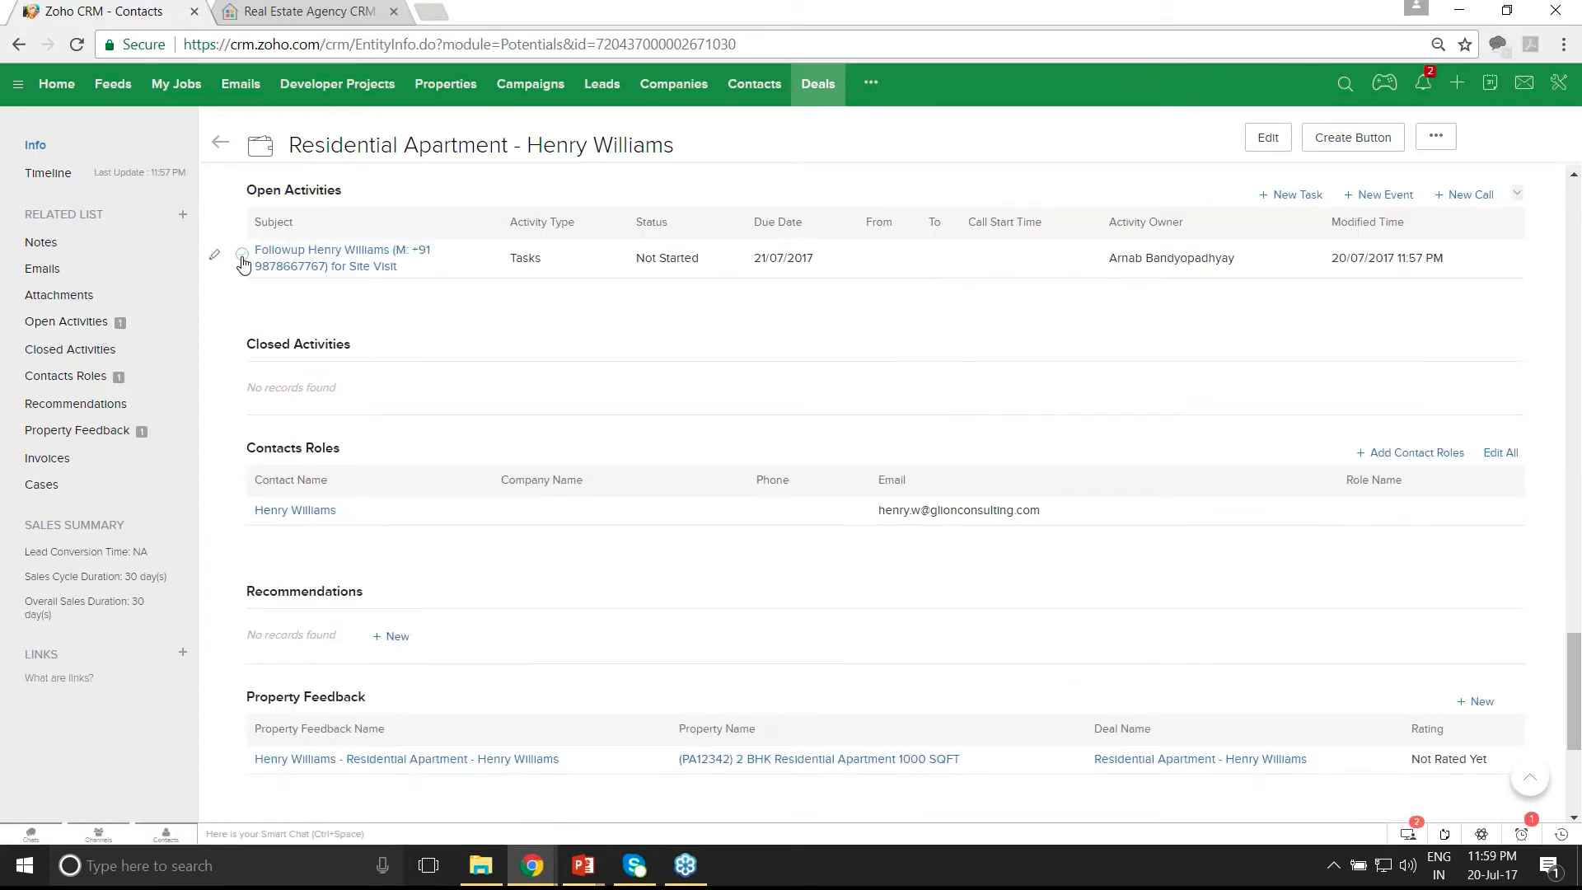
{"action": "left_click", "coordinate": [243, 262]}
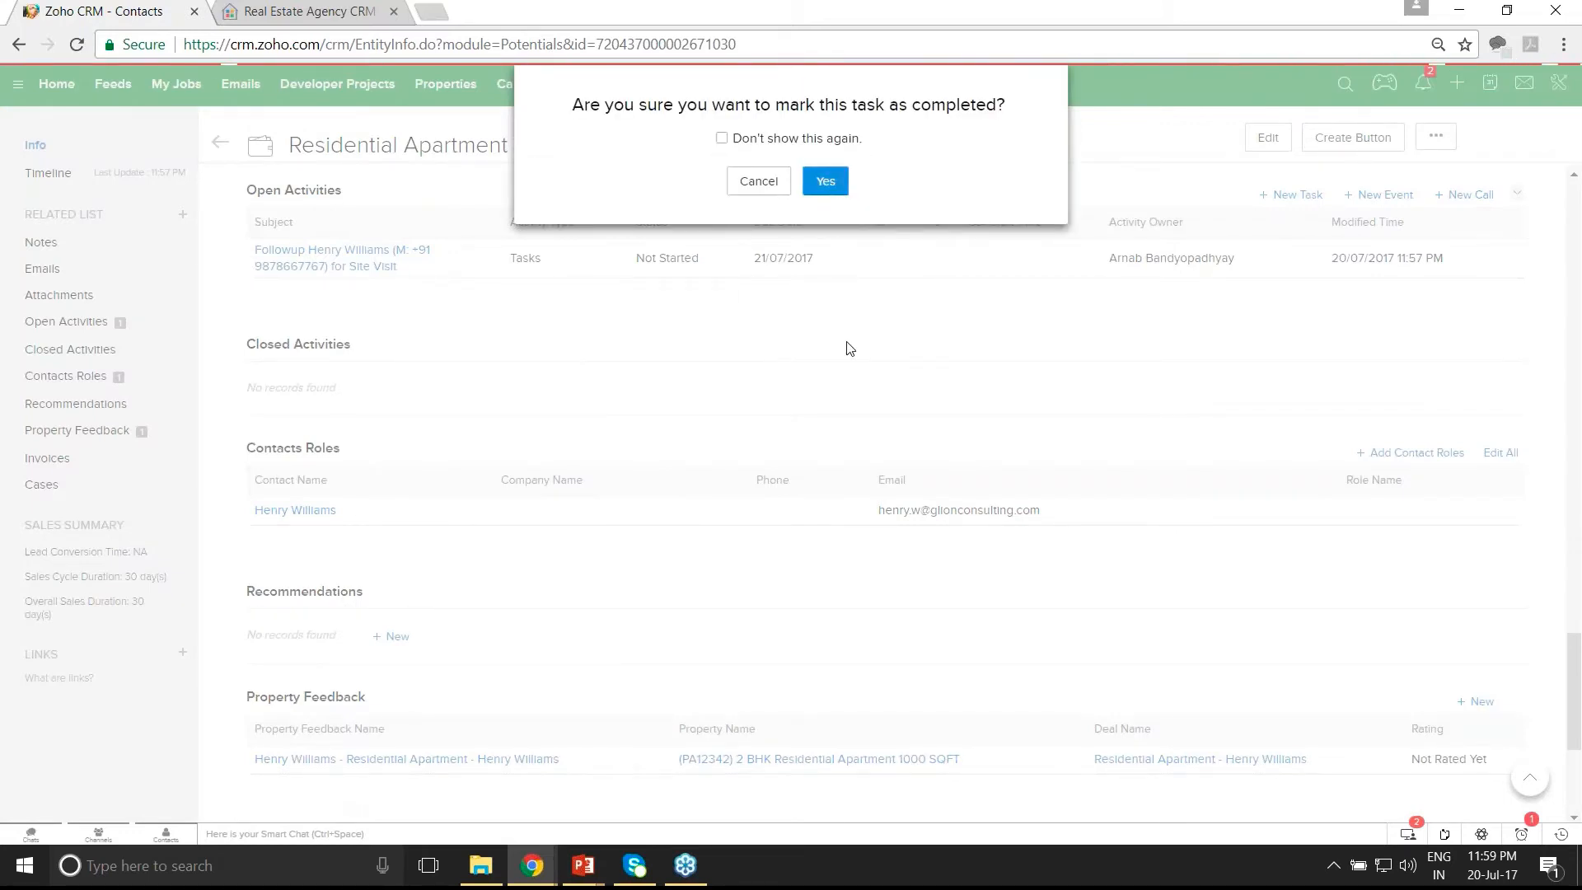
{"action": "key", "text": "Return"}
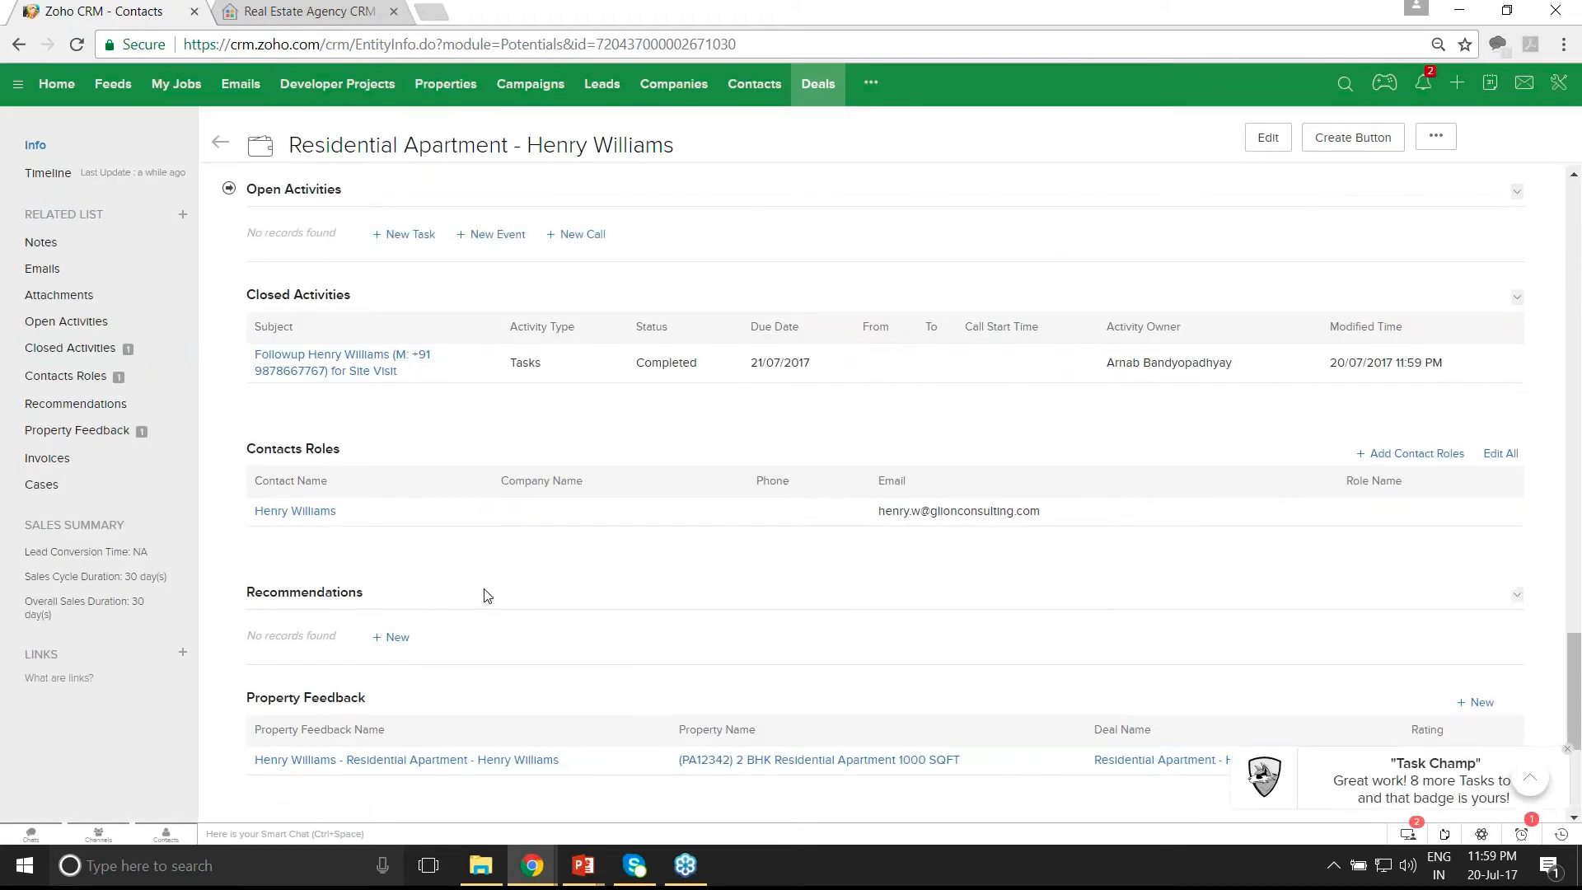
{"action": "scroll", "coordinate": [487, 594], "scroll_direction": "down", "scroll_amount": 1}
{"action": "scroll", "coordinate": [487, 595], "scroll_direction": "down", "scroll_amount": 2}
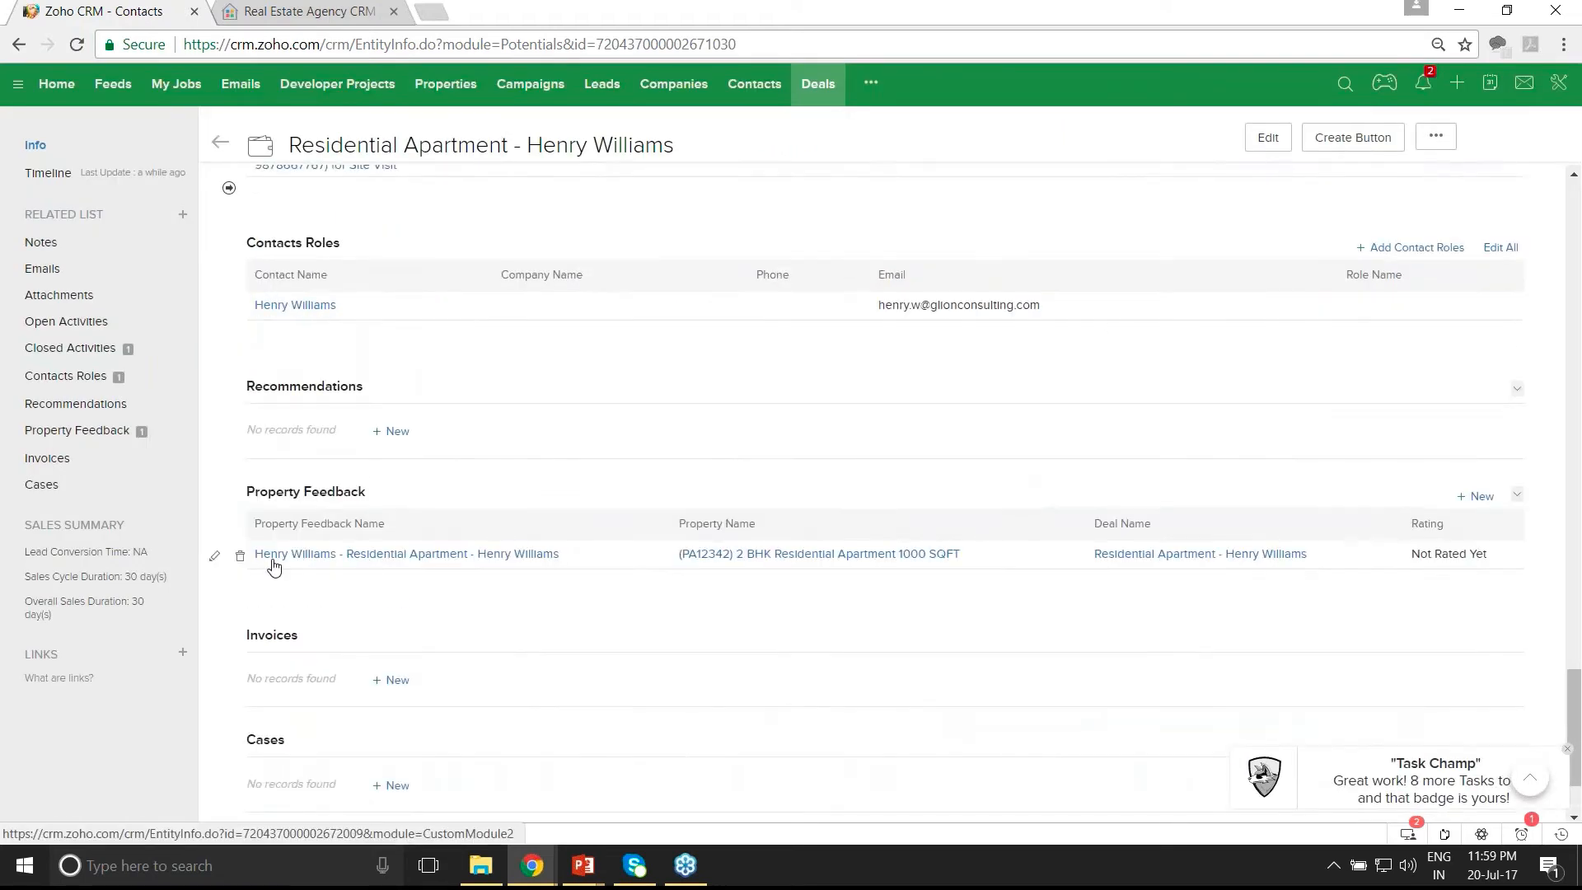
- Change the 2 BHK apartment's property feedback rating from Not Rated Yet to Selected
{"action": "left_click", "coordinate": [214, 558]}
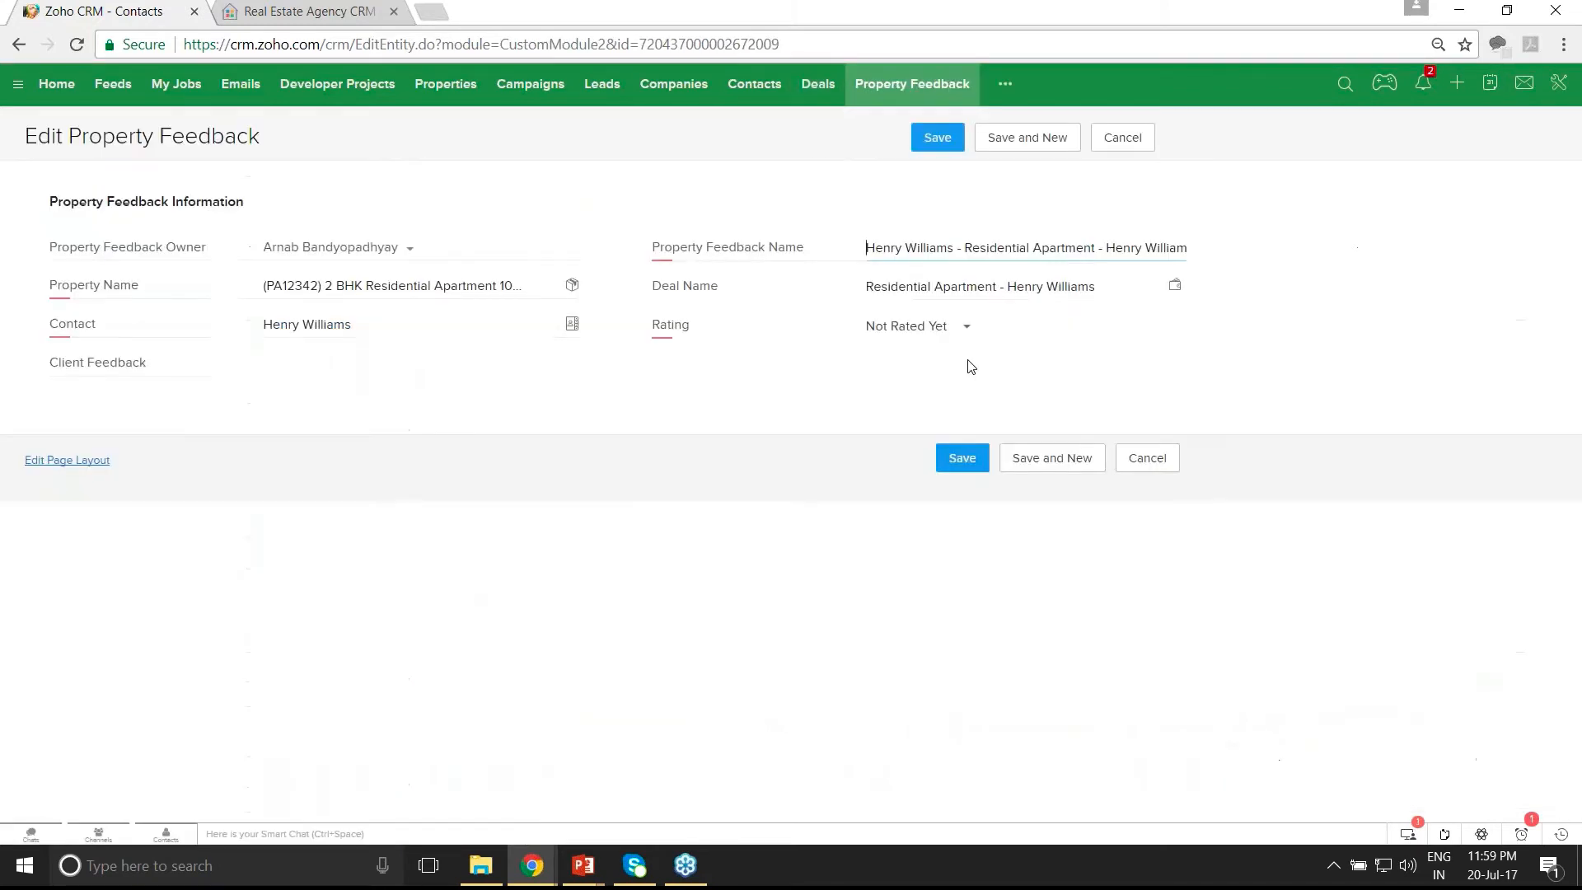
{"action": "left_click", "coordinate": [938, 331]}
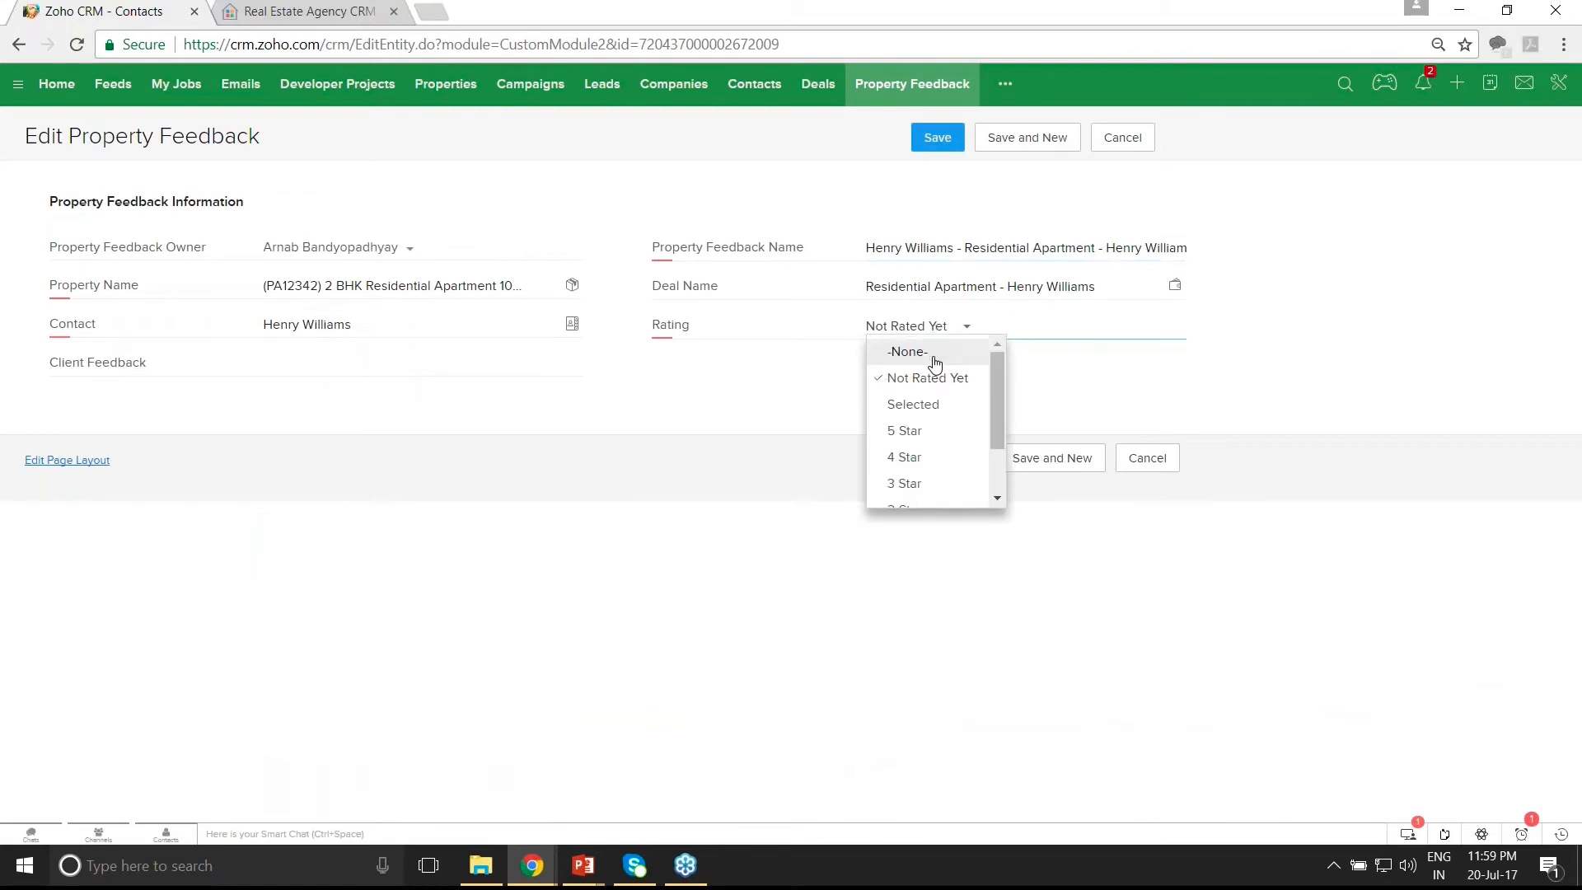
{"action": "left_click", "coordinate": [913, 403]}
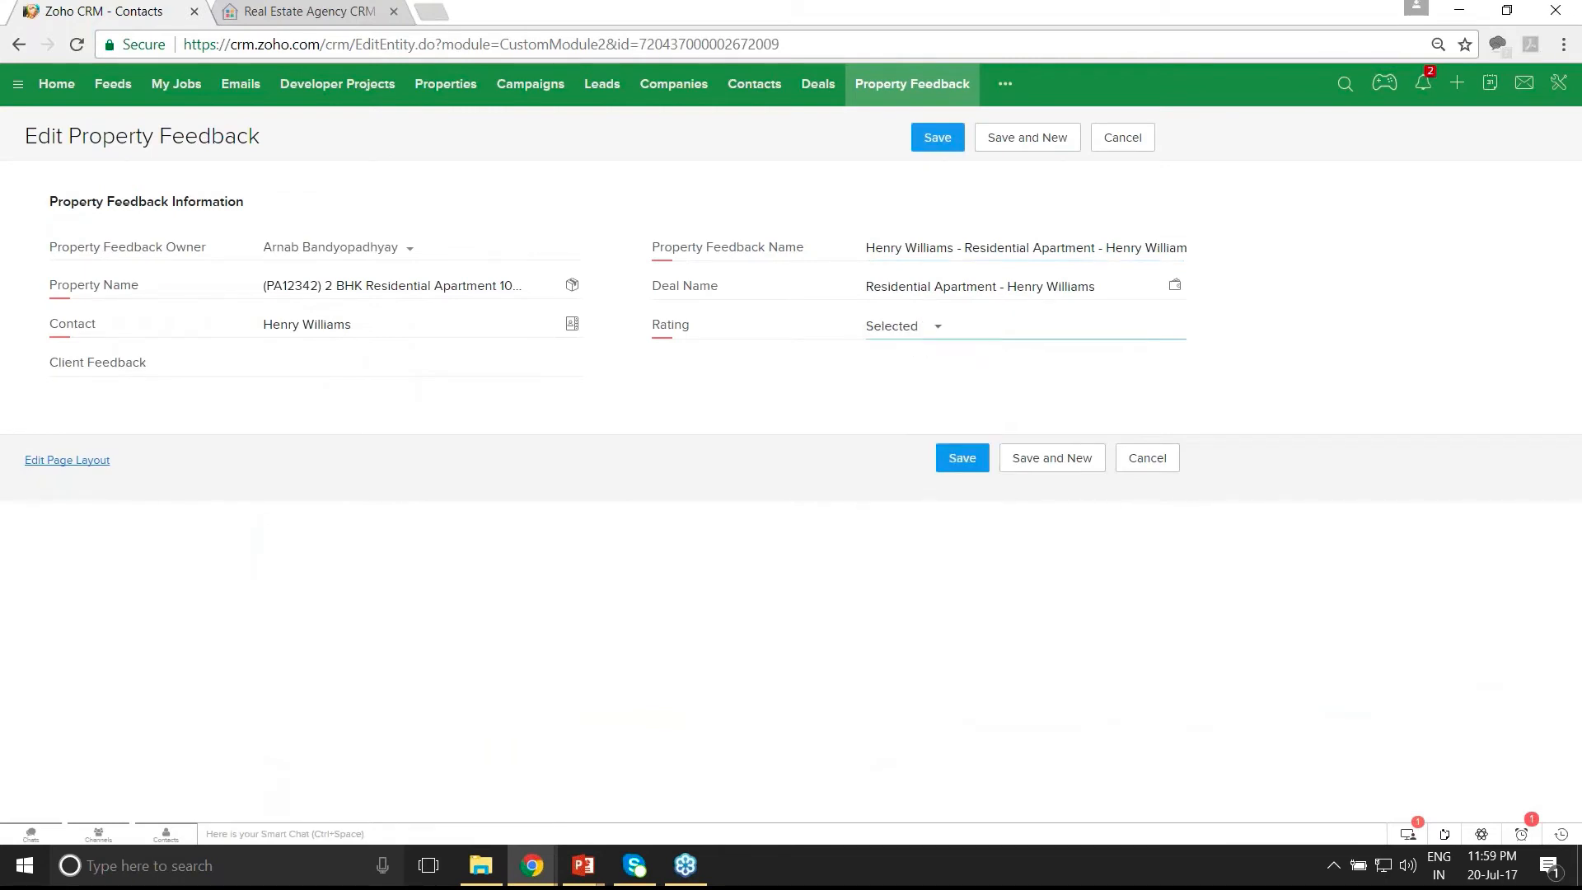
{"action": "left_click", "coordinate": [958, 458]}
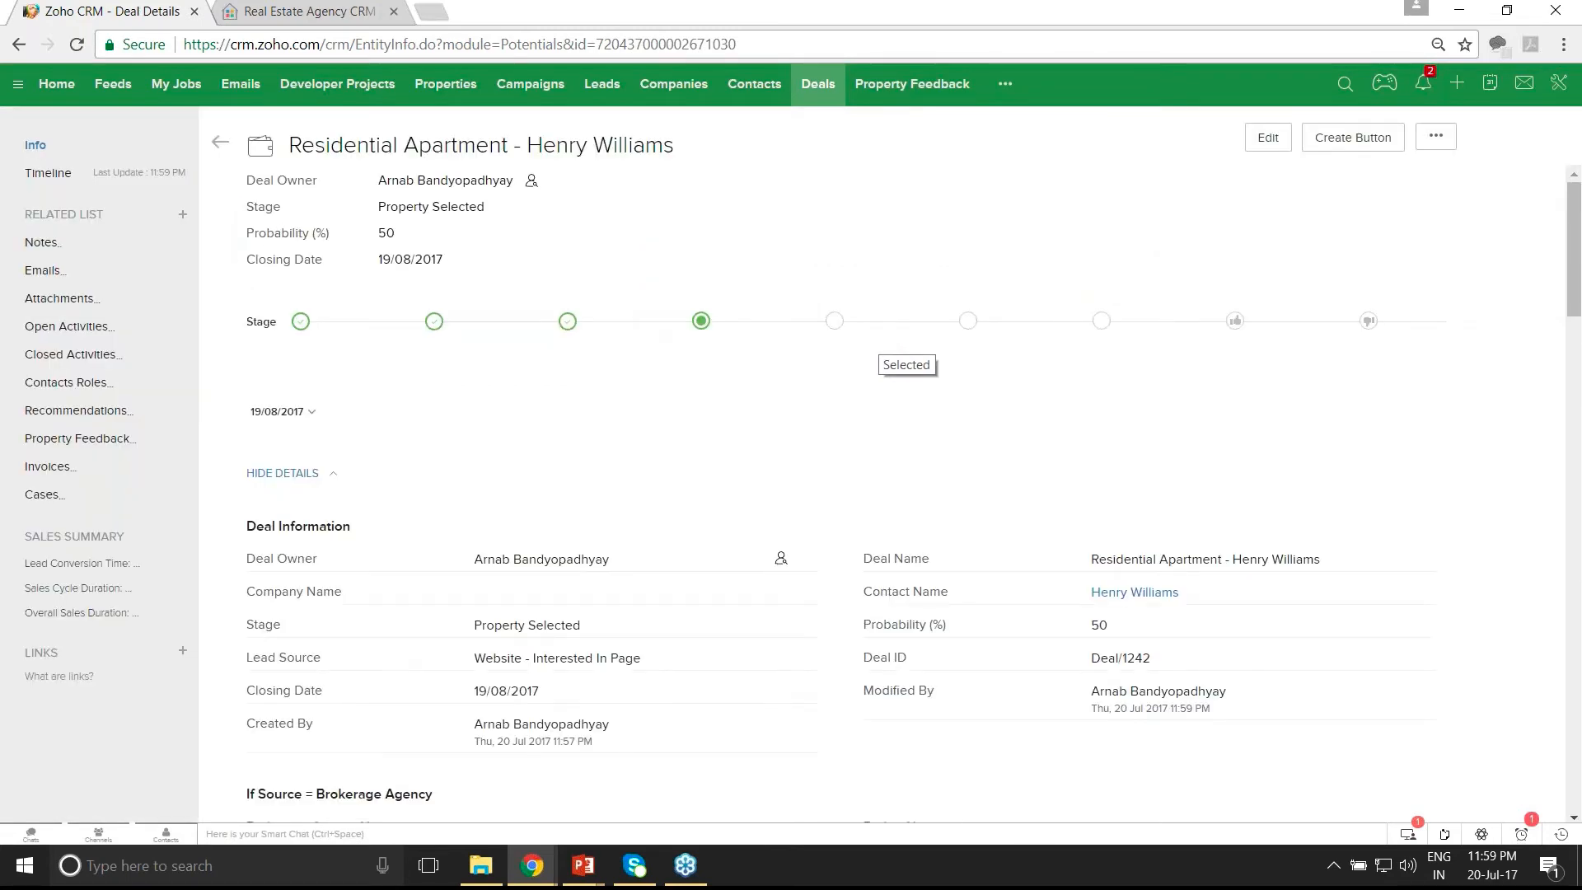
{"action": "scroll", "coordinate": [906, 354], "scroll_direction": "down", "scroll_amount": 6}
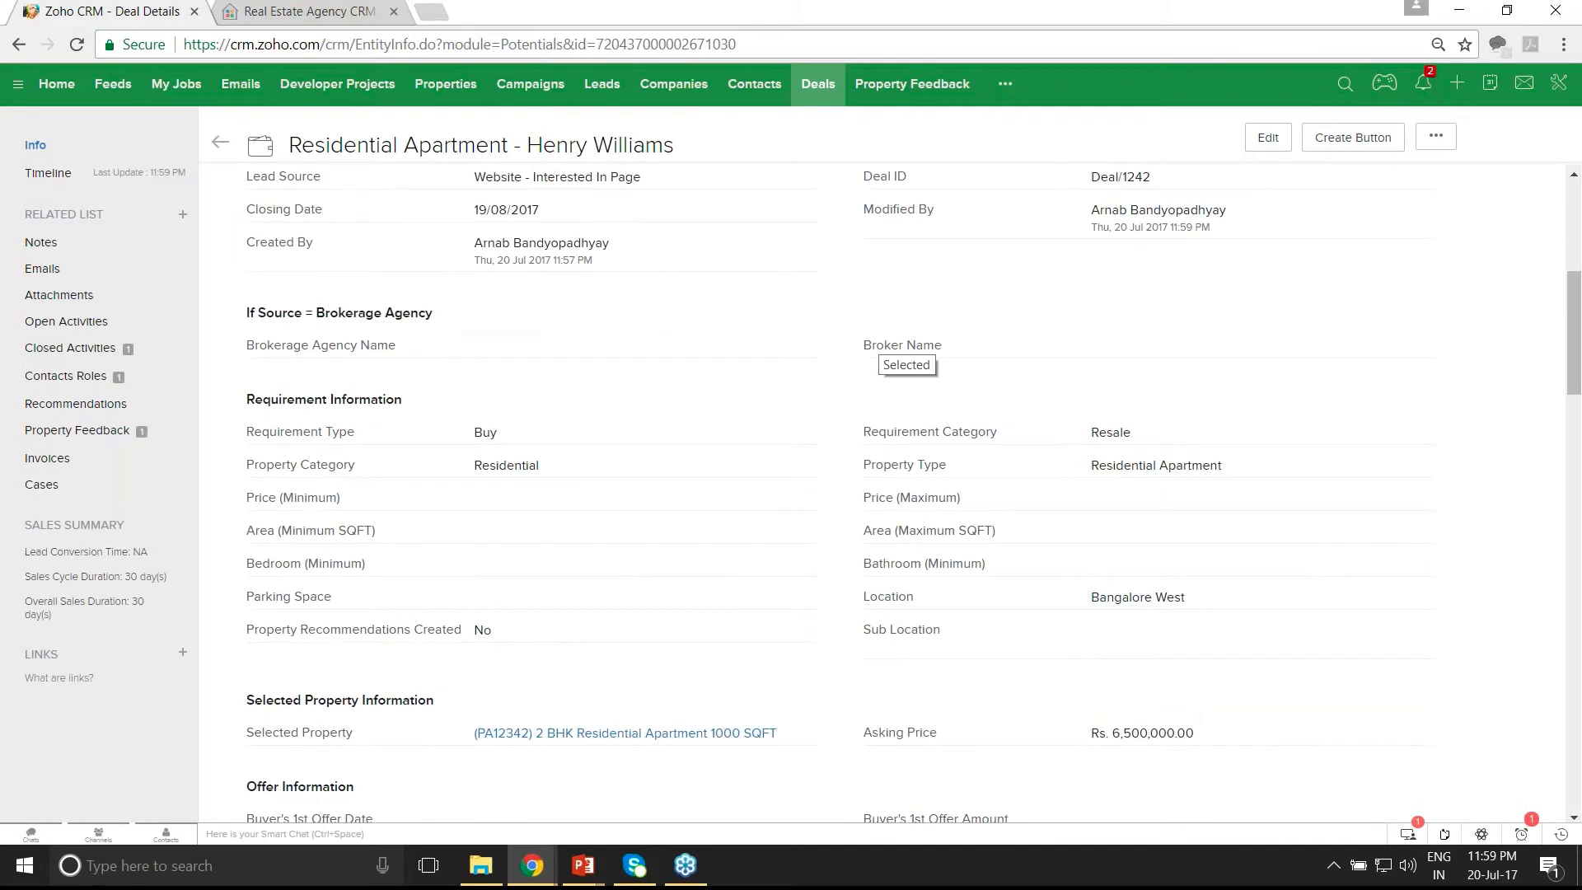
{"action": "scroll", "coordinate": [906, 354], "scroll_direction": "down", "scroll_amount": 10}
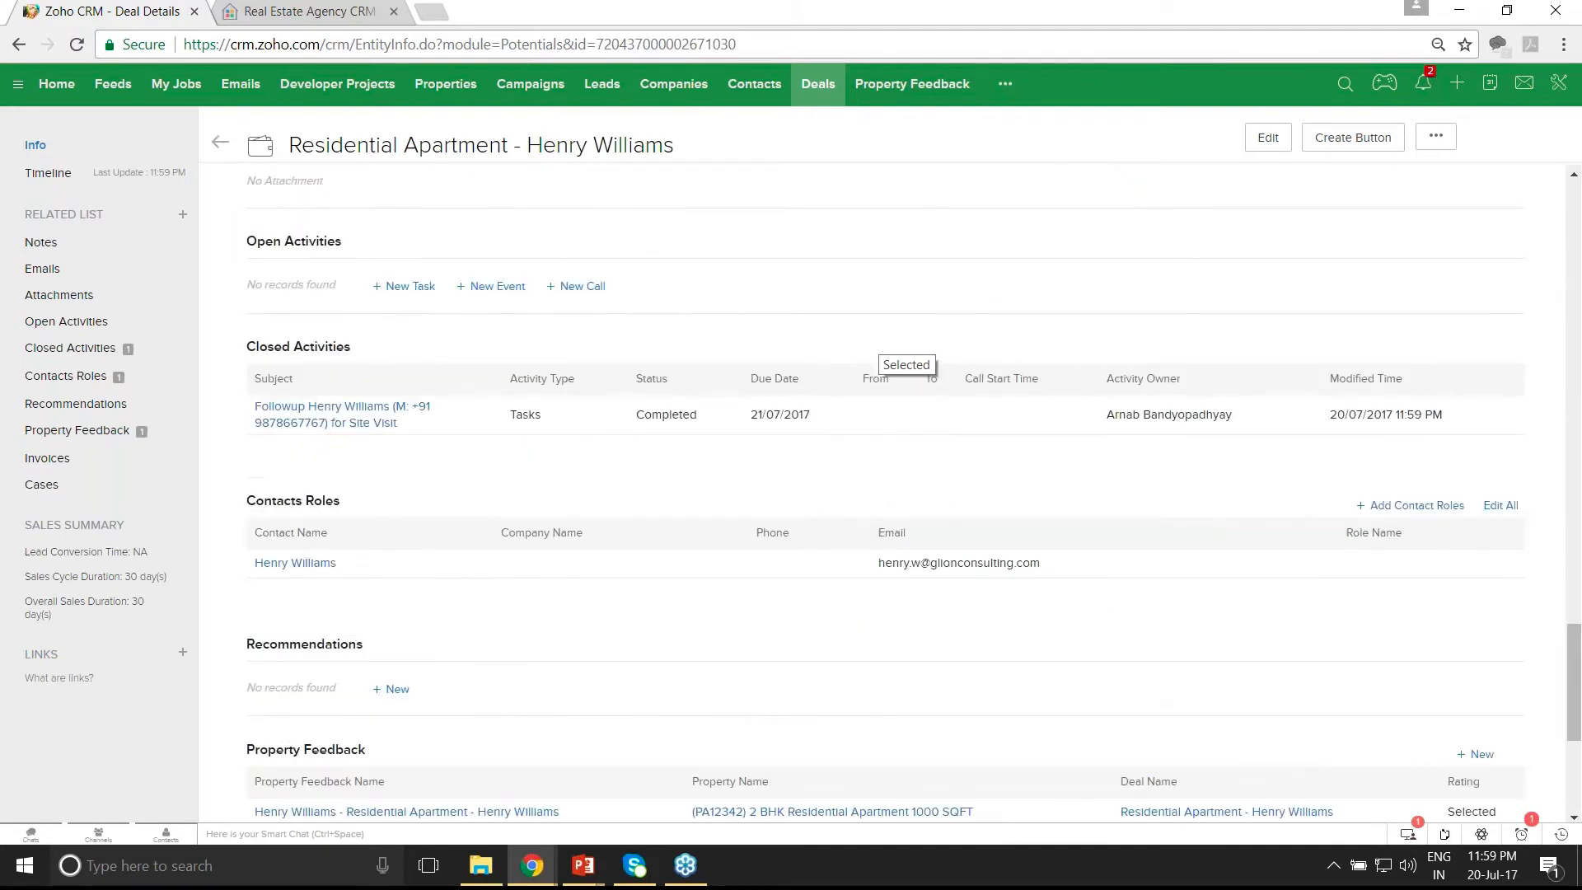
{"action": "scroll", "coordinate": [852, 429], "scroll_direction": "up", "scroll_amount": 15}
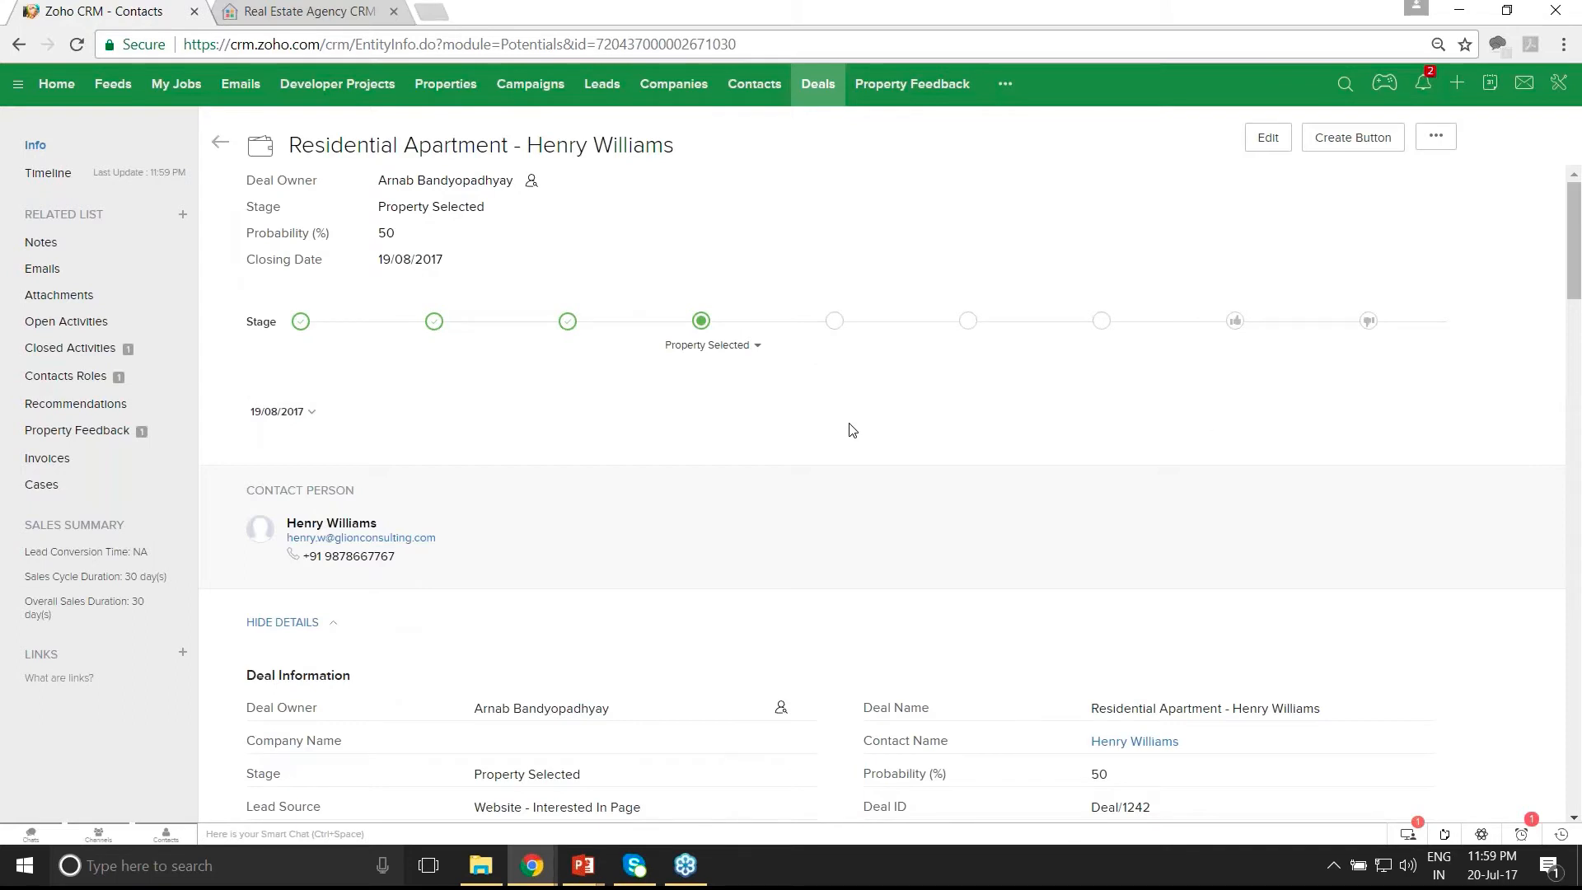
- Set the deal's Buyer's 1st Offer Date to 21 July 2017
{"action": "scroll", "coordinate": [851, 430], "scroll_direction": "down", "scroll_amount": 1}
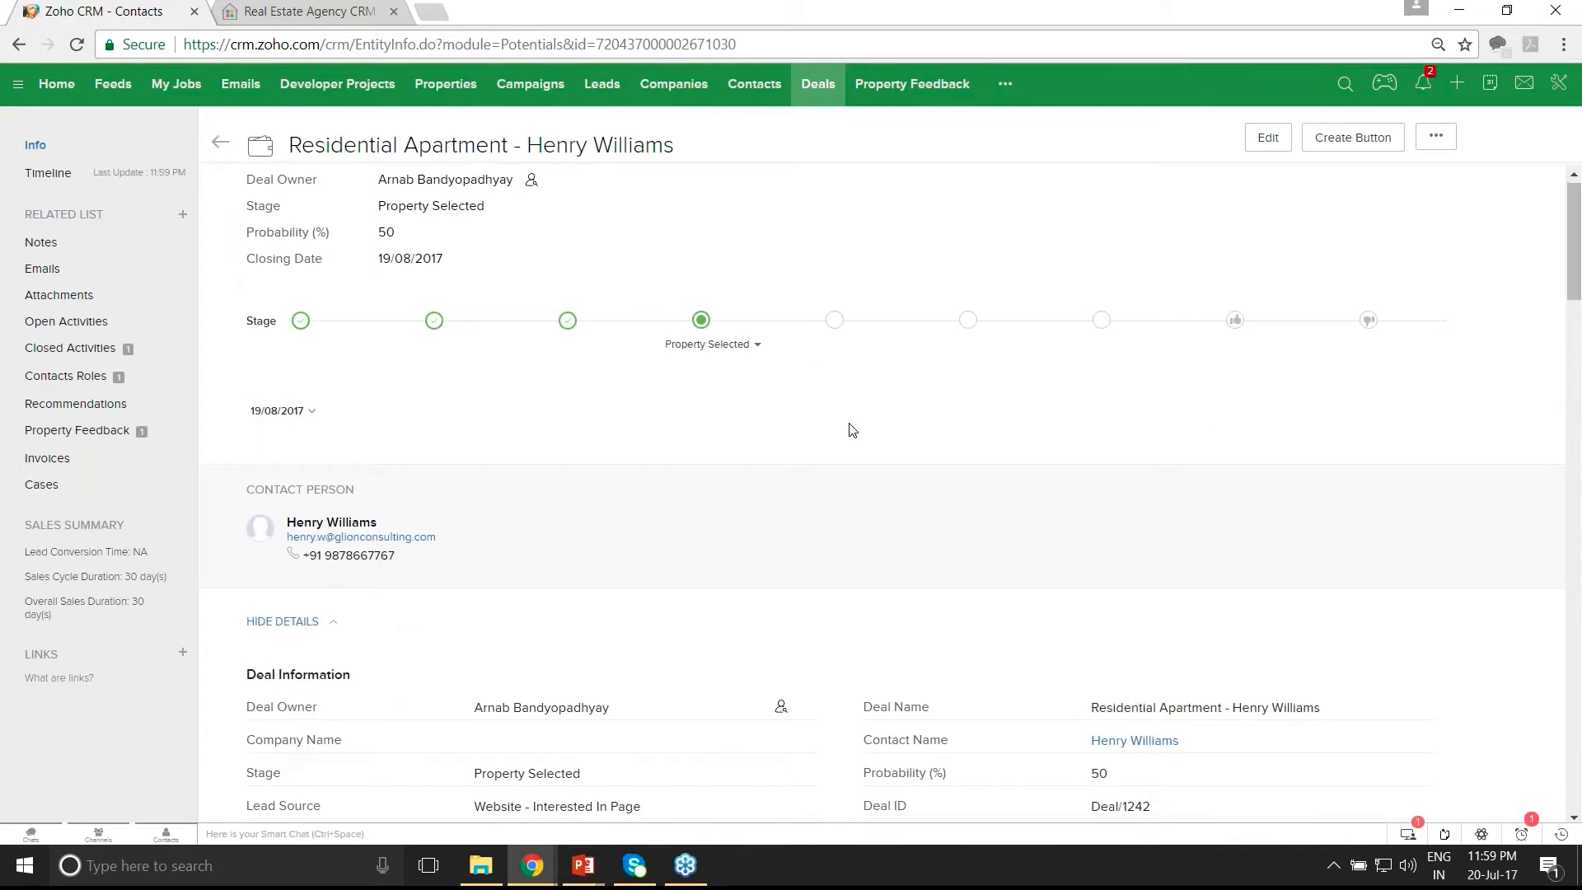
{"action": "scroll", "coordinate": [852, 429], "scroll_direction": "down", "scroll_amount": 4}
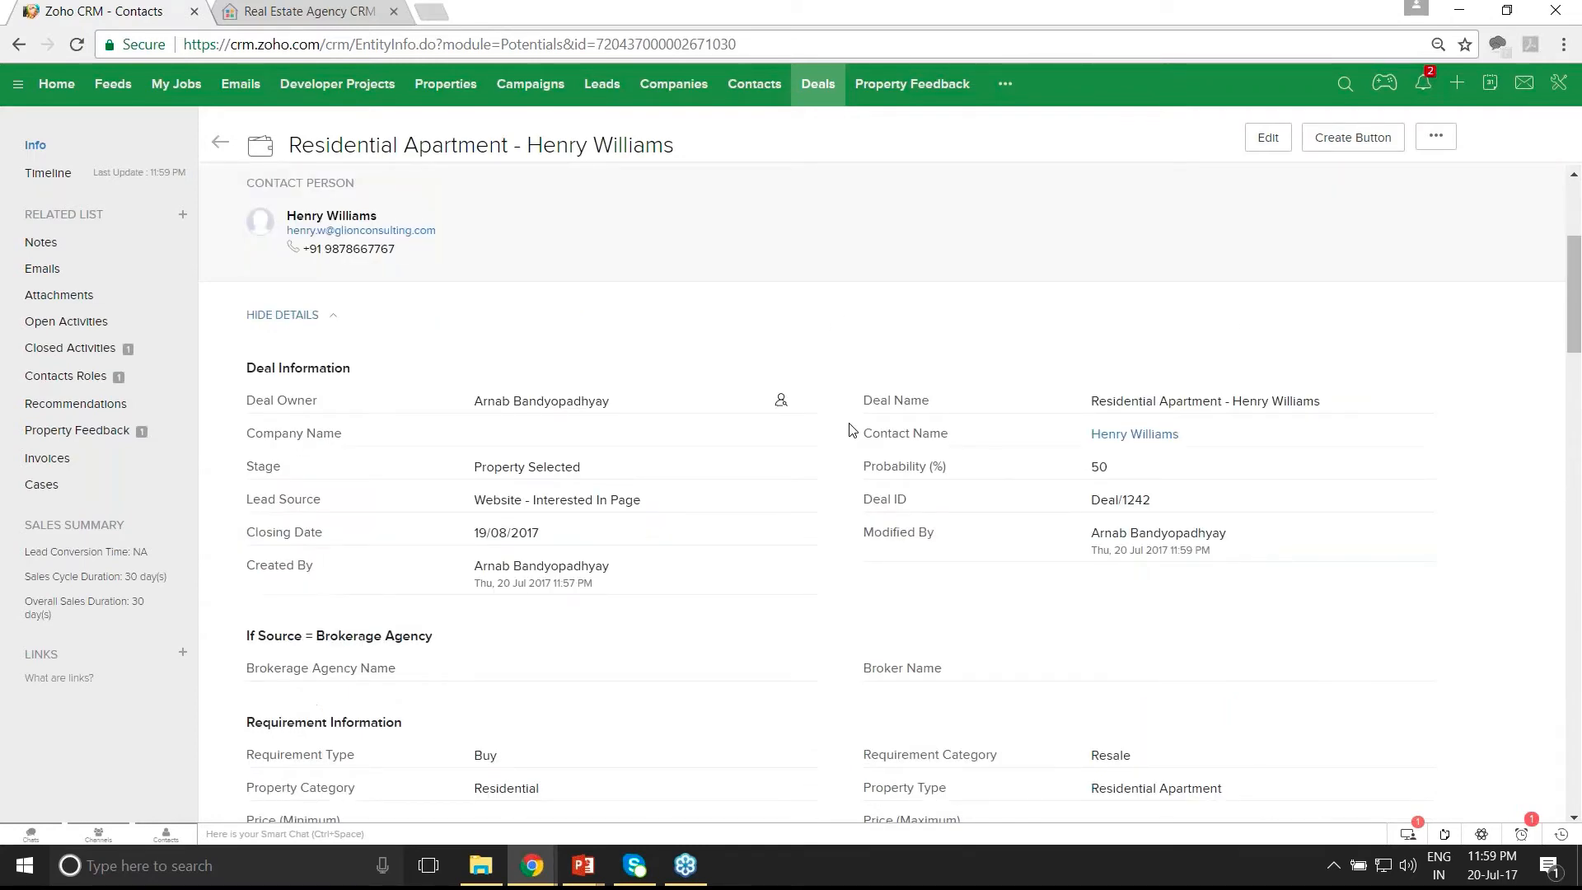
{"action": "scroll", "coordinate": [851, 430], "scroll_direction": "down", "scroll_amount": 1}
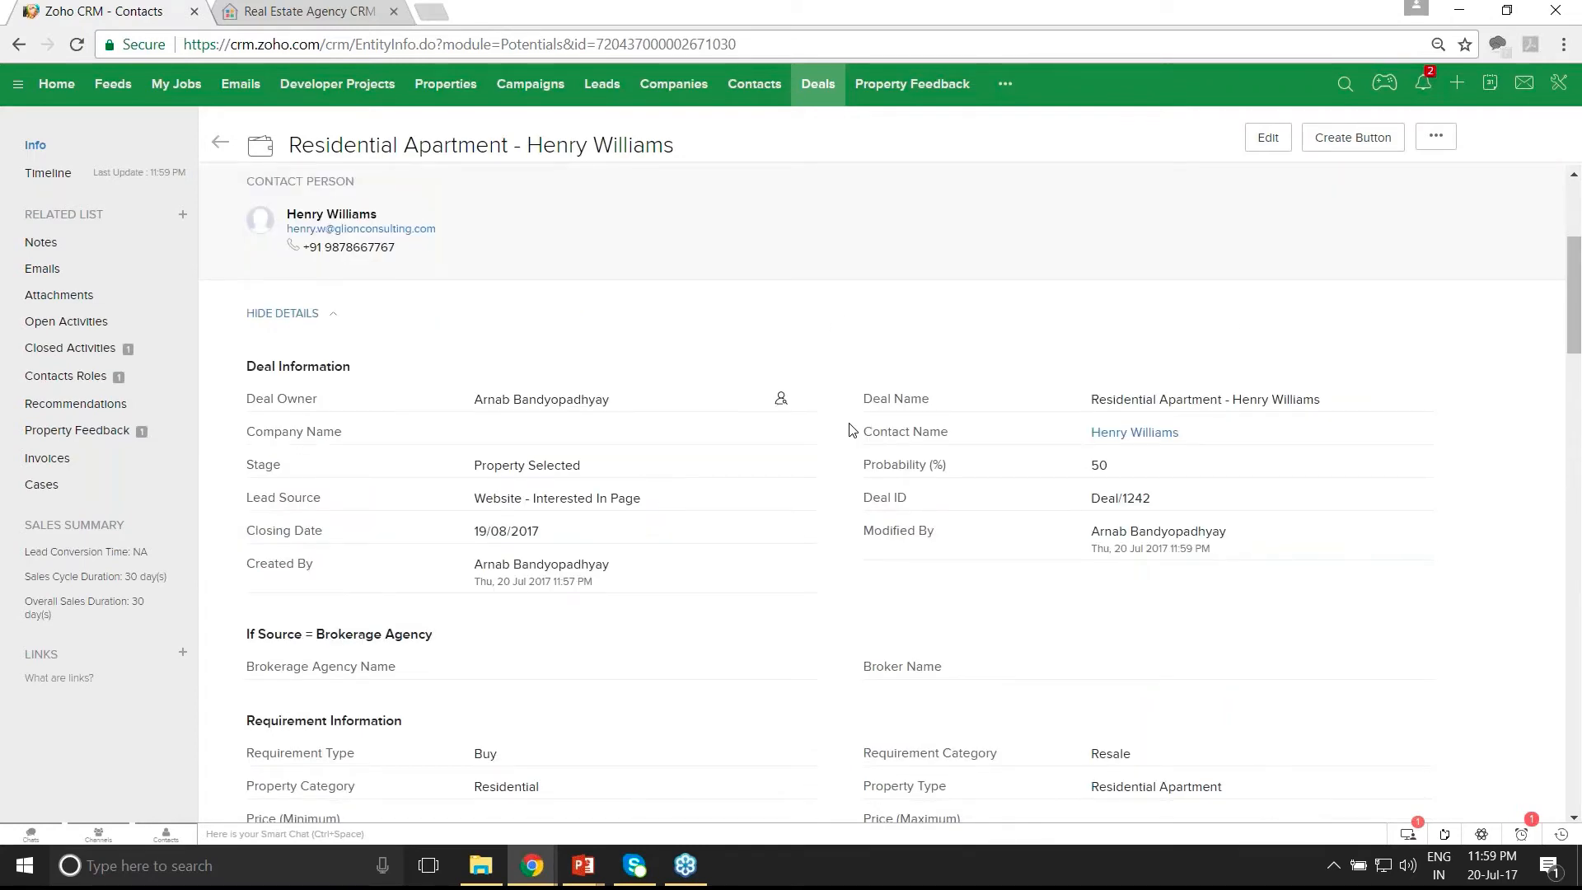
{"action": "scroll", "coordinate": [852, 430], "scroll_direction": "down", "scroll_amount": 7}
{"action": "double_click", "coordinate": [1119, 434]}
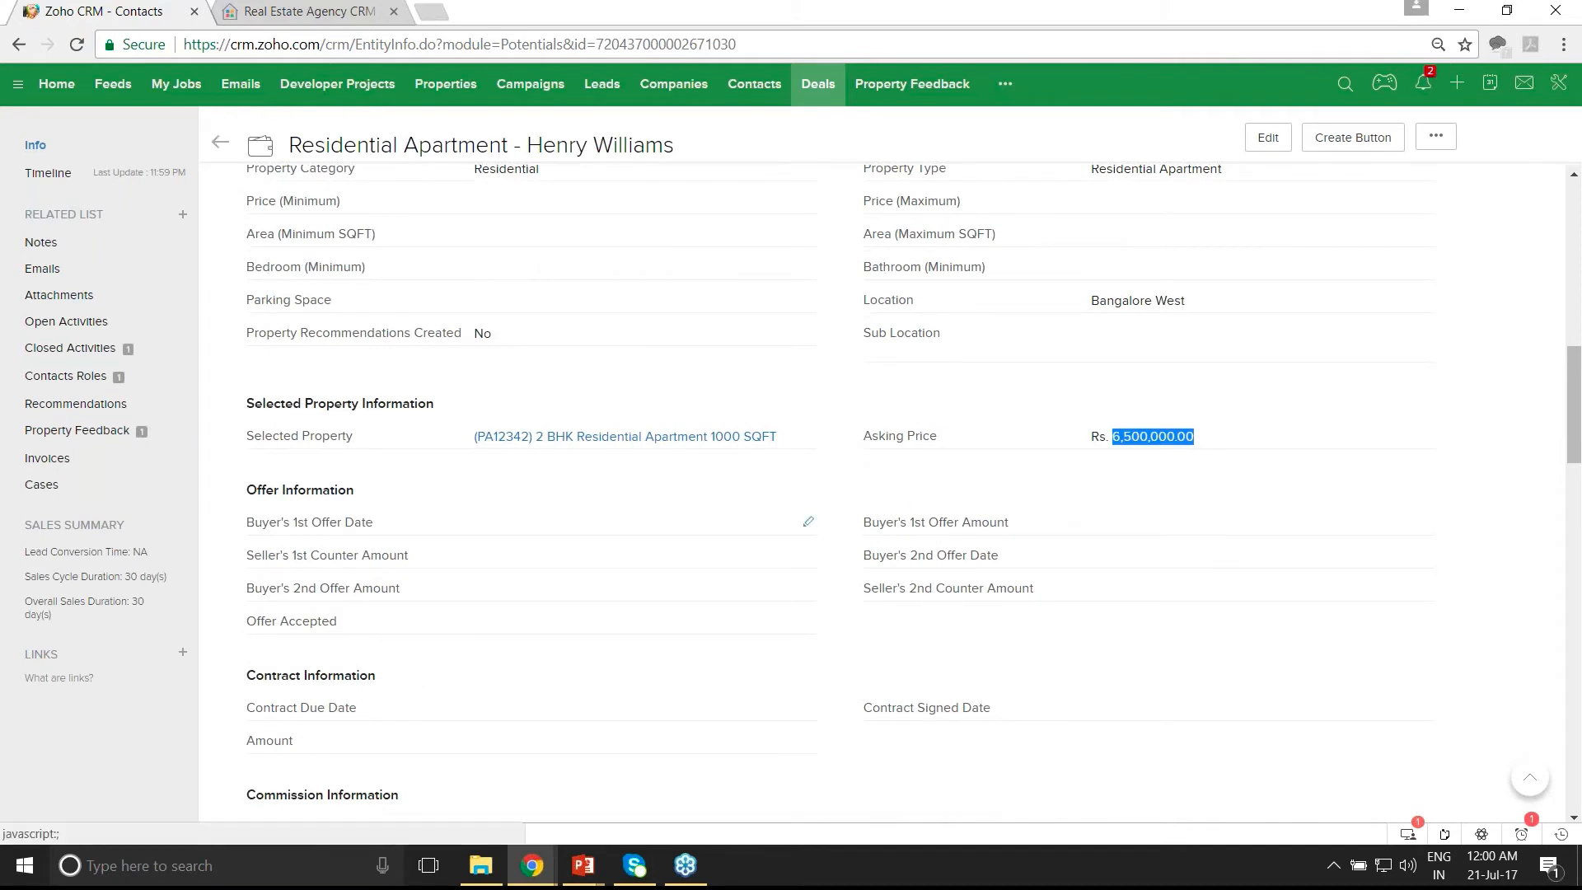
{"action": "left_click", "coordinate": [808, 522]}
{"action": "type", "text": "6"}
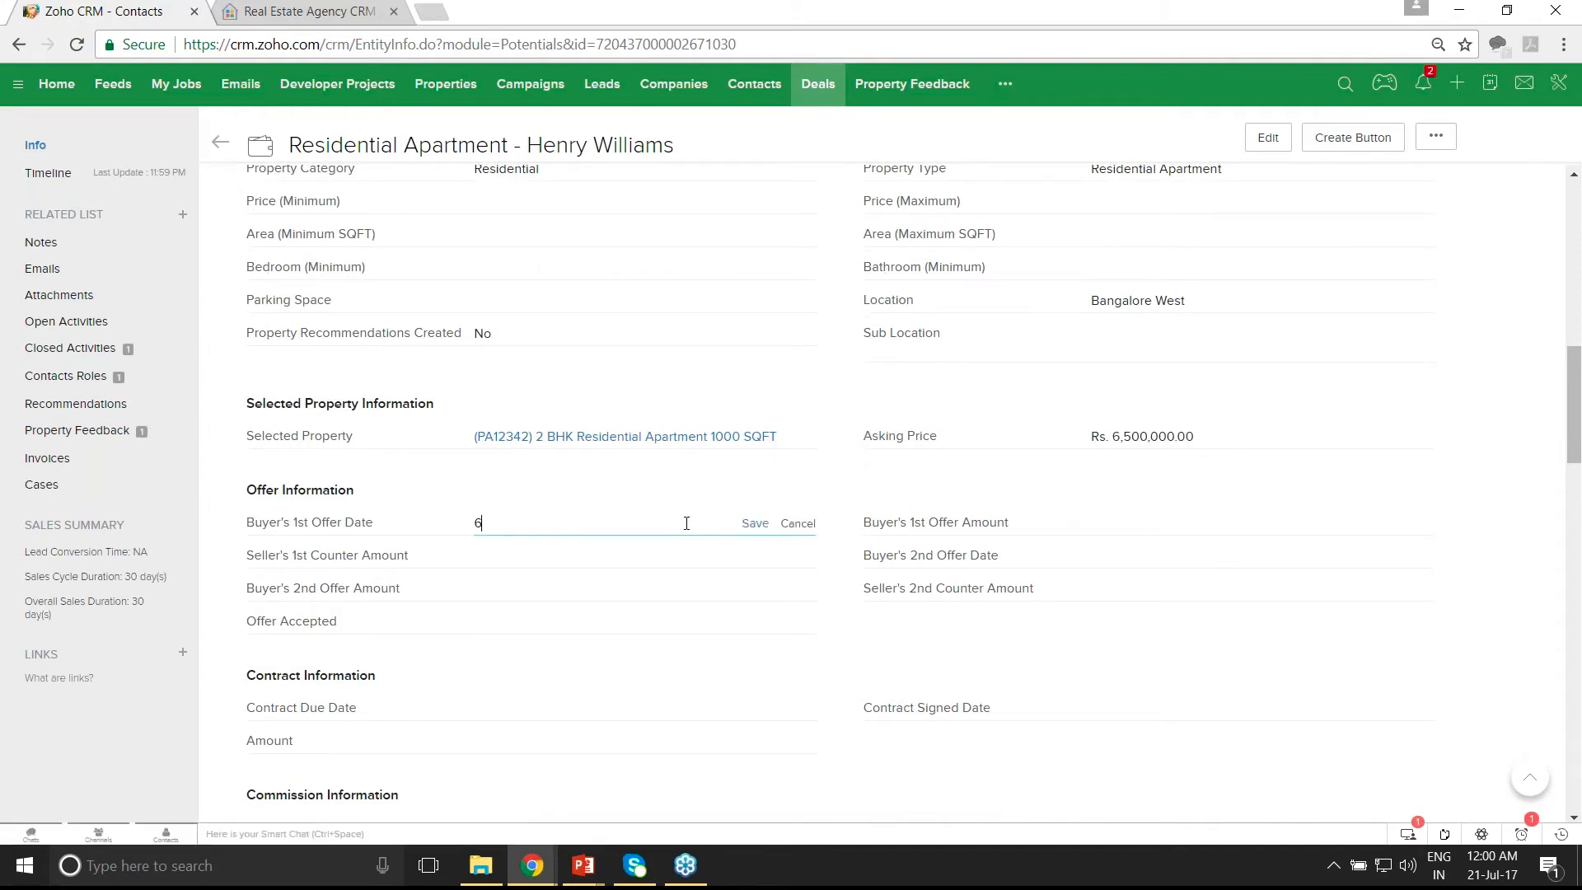
{"action": "type", "text": "20000"}
{"action": "left_click_drag", "start_coordinate": [575, 526], "coordinate": [403, 536]}
{"action": "key", "text": "BackSpace"}
{"action": "left_click", "coordinate": [504, 524]}
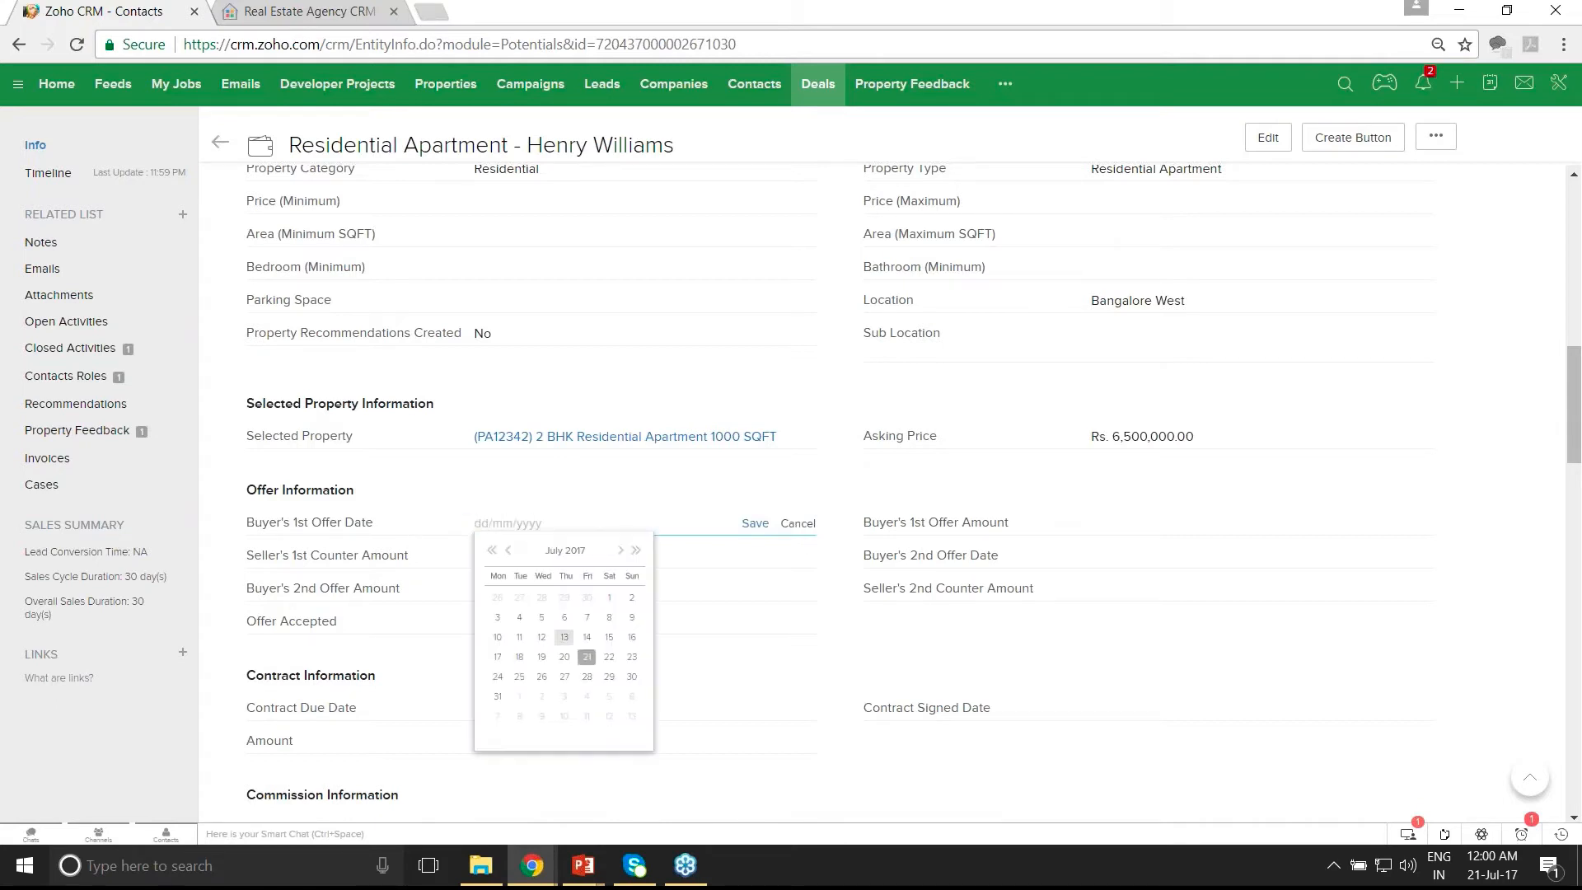
{"action": "left_click", "coordinate": [588, 661]}
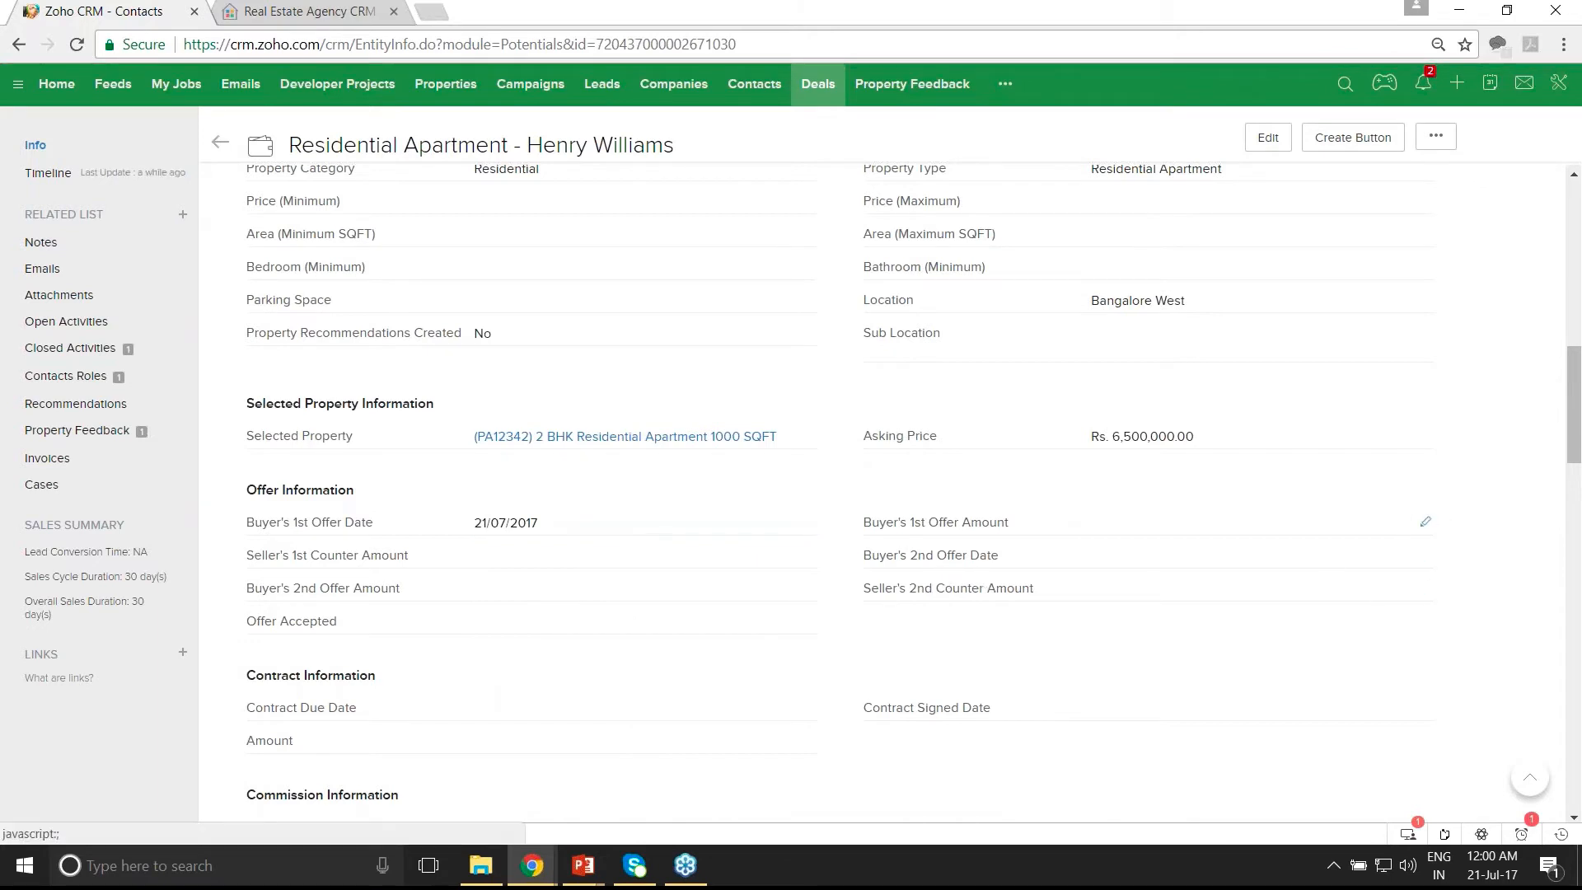
- Record a buyer offer of 6,200,000, a seller counter of 6,300,000, and Offer Accepted Yes
{"action": "left_click", "coordinate": [1424, 522]}
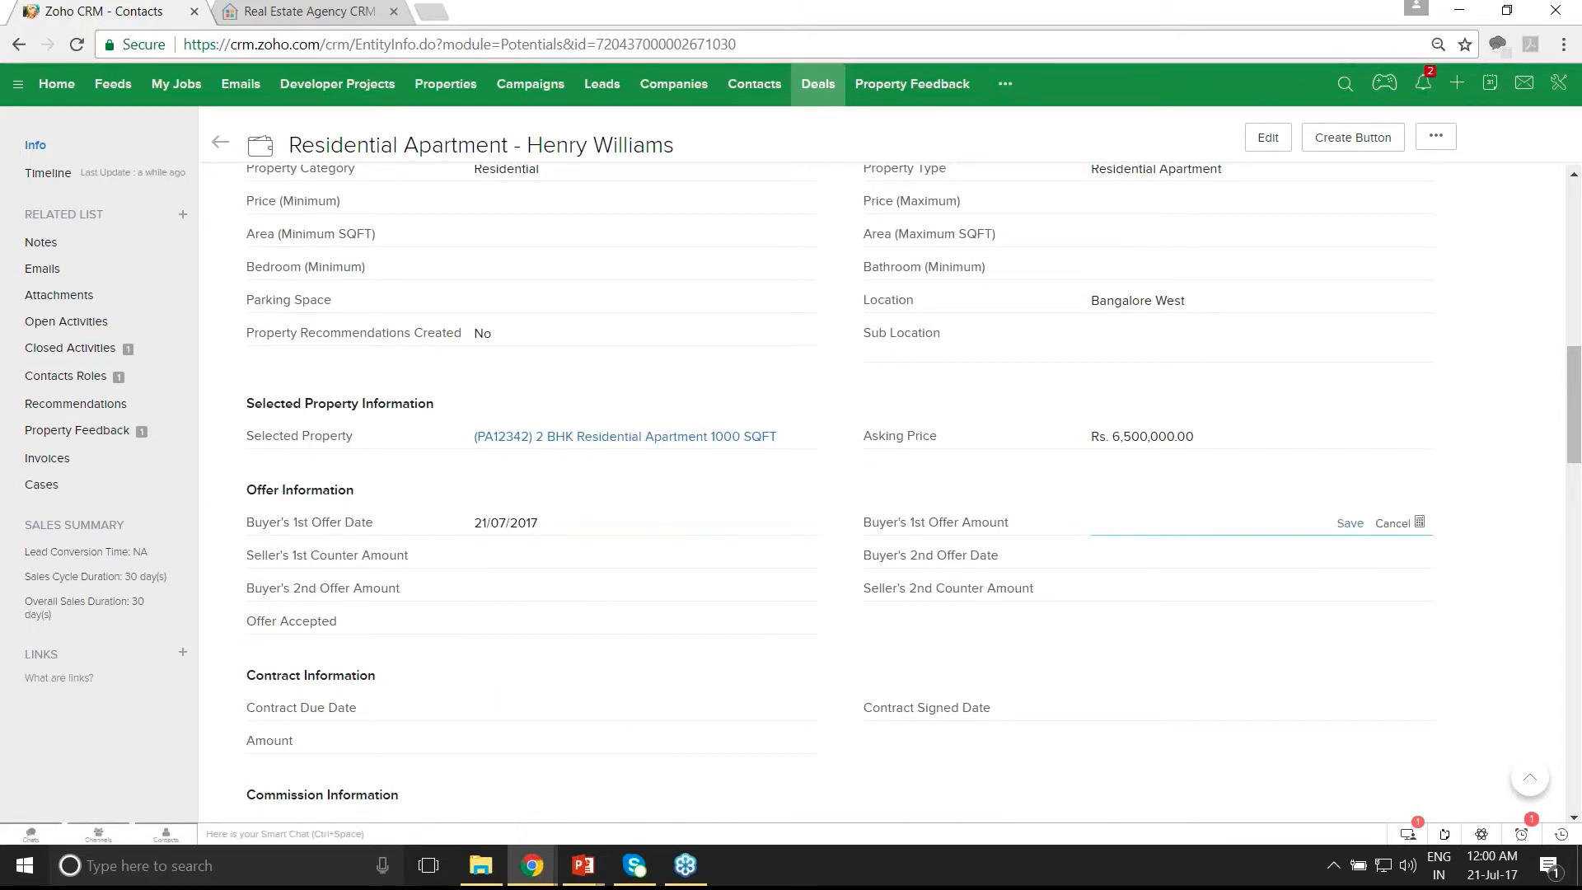
{"action": "type", "text": "6200000"}
{"action": "left_click", "coordinate": [1350, 524]}
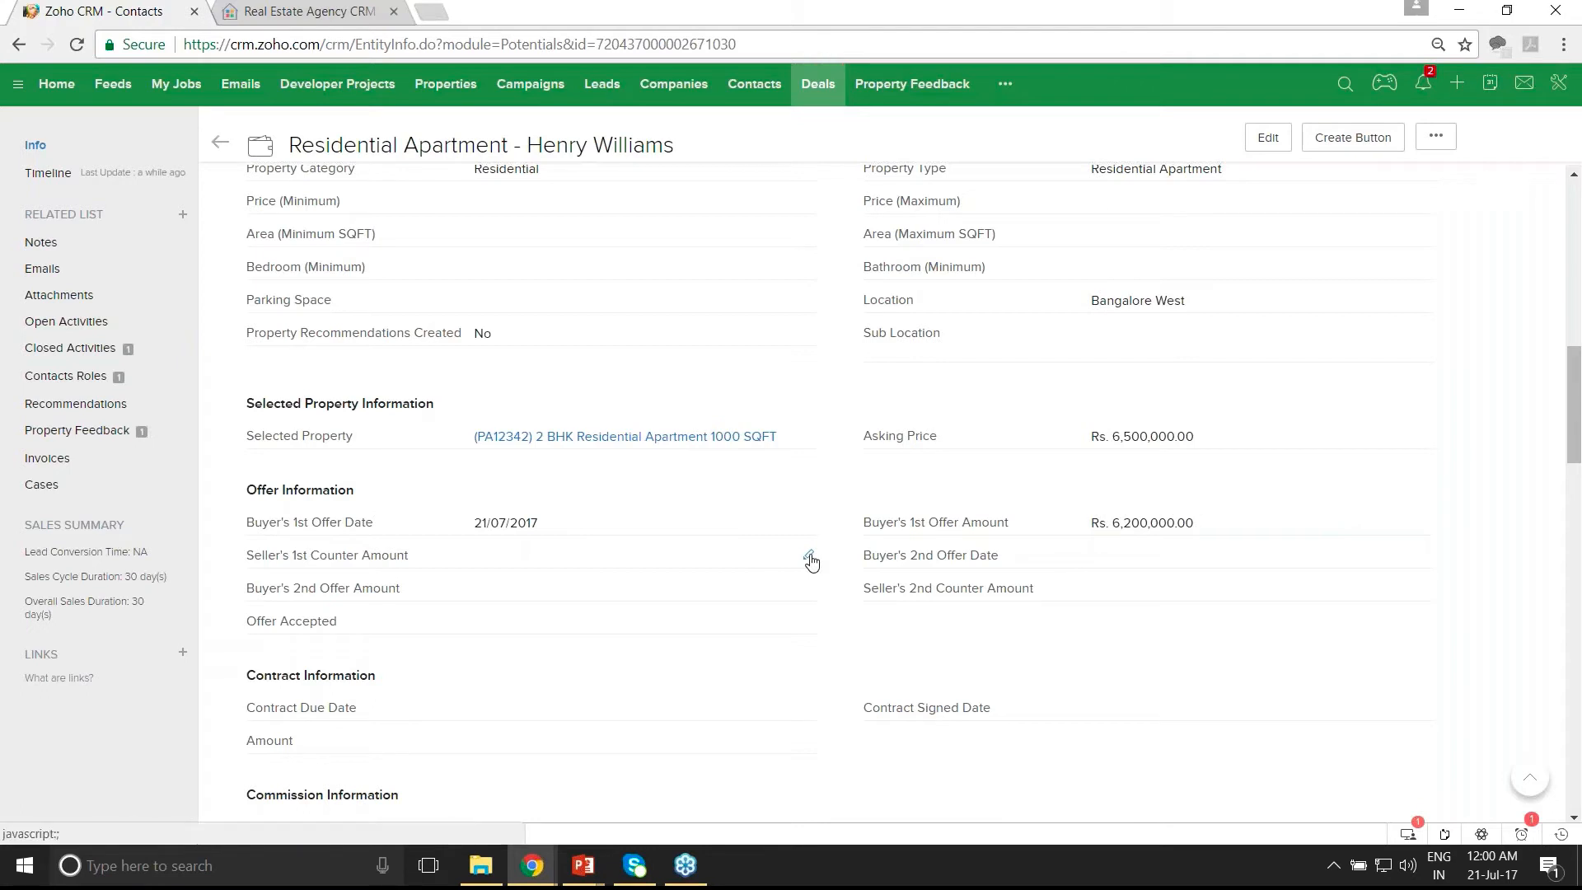
{"action": "left_click", "coordinate": [810, 560]}
{"action": "type", "text": "630"}
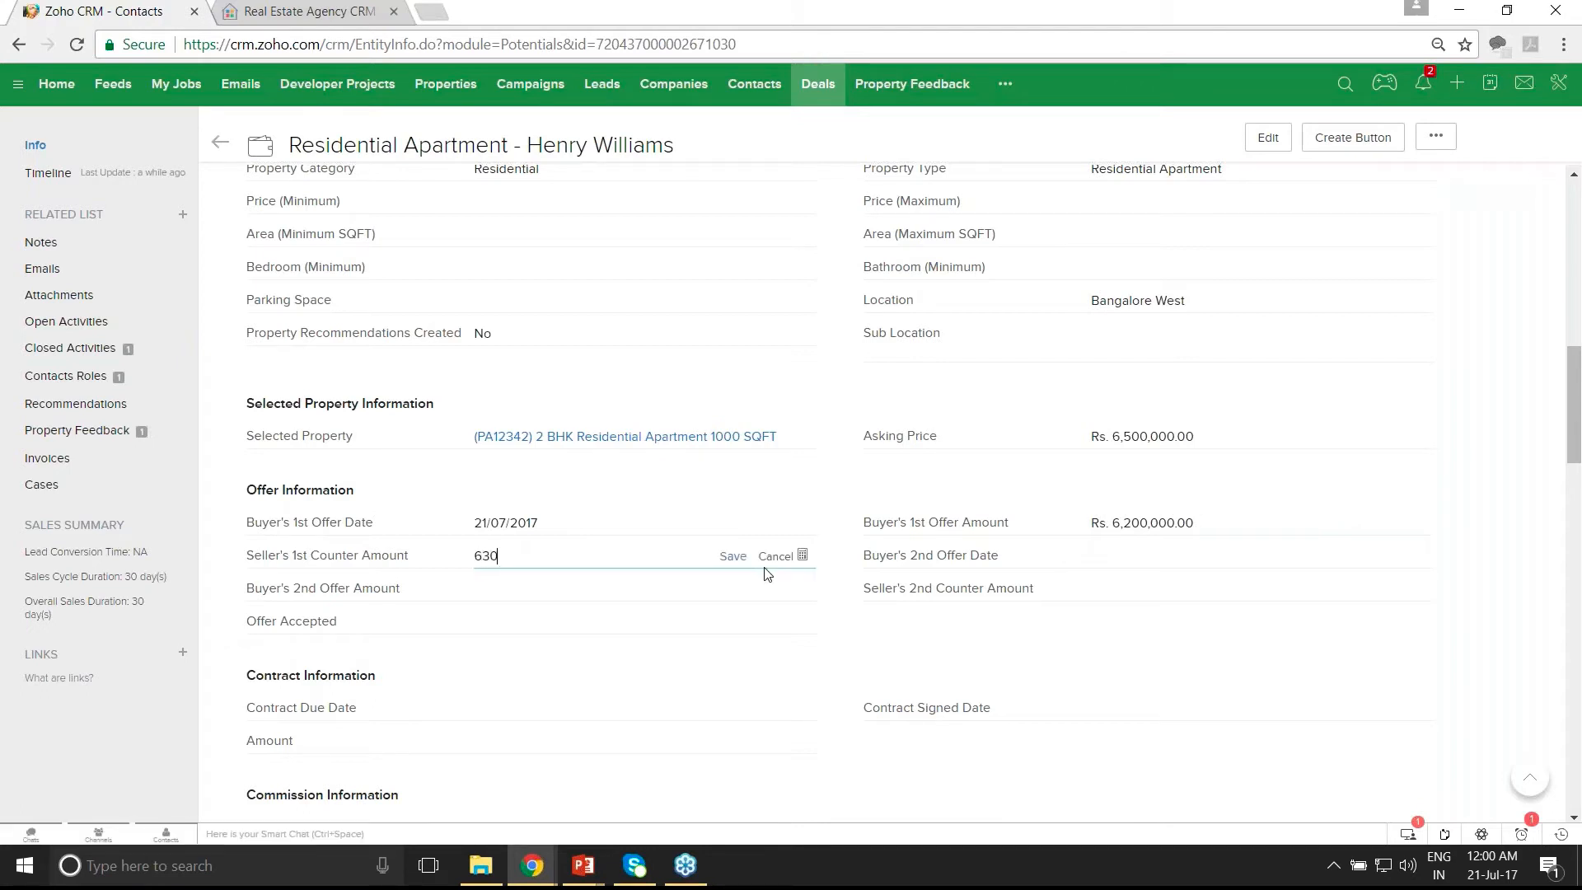
{"action": "type", "text": "0000"}
{"action": "left_click", "coordinate": [738, 560]}
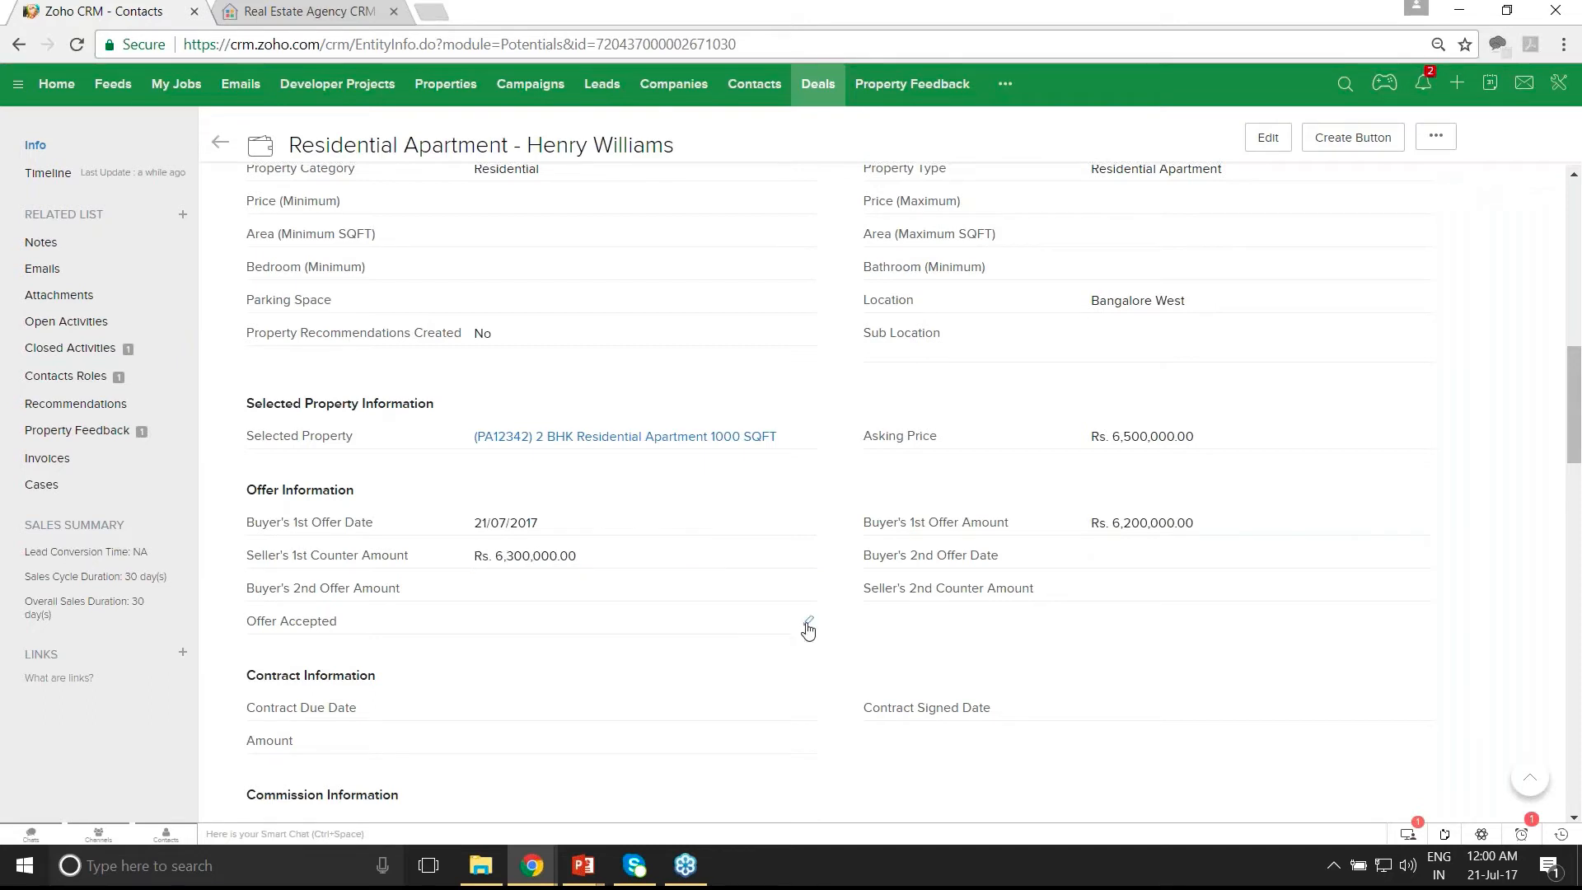
{"action": "left_click", "coordinate": [807, 628]}
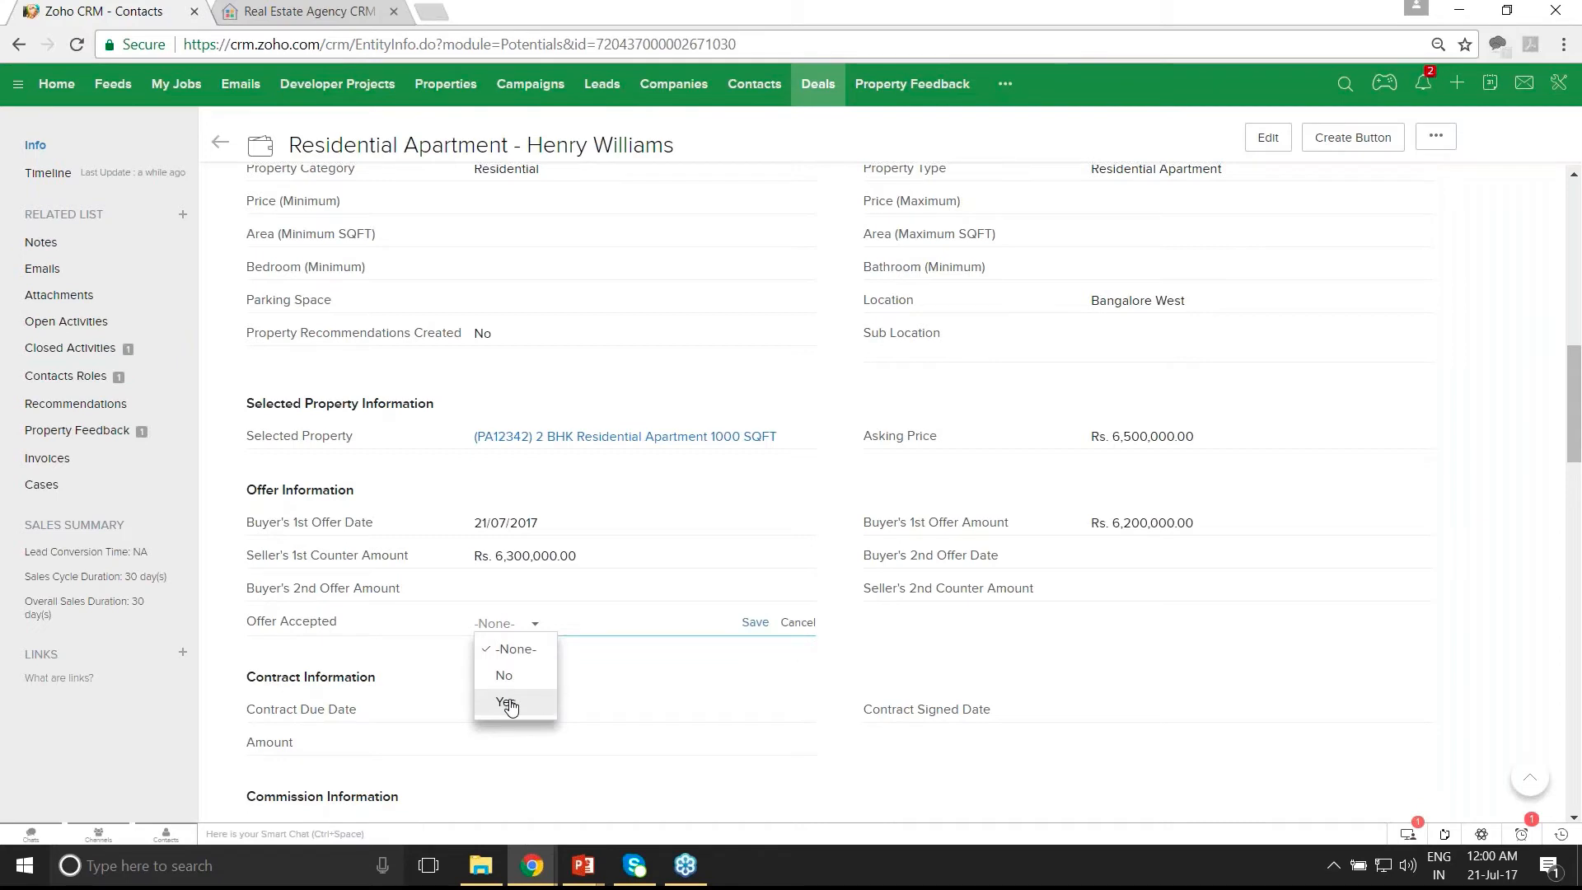
{"action": "left_click", "coordinate": [508, 703]}
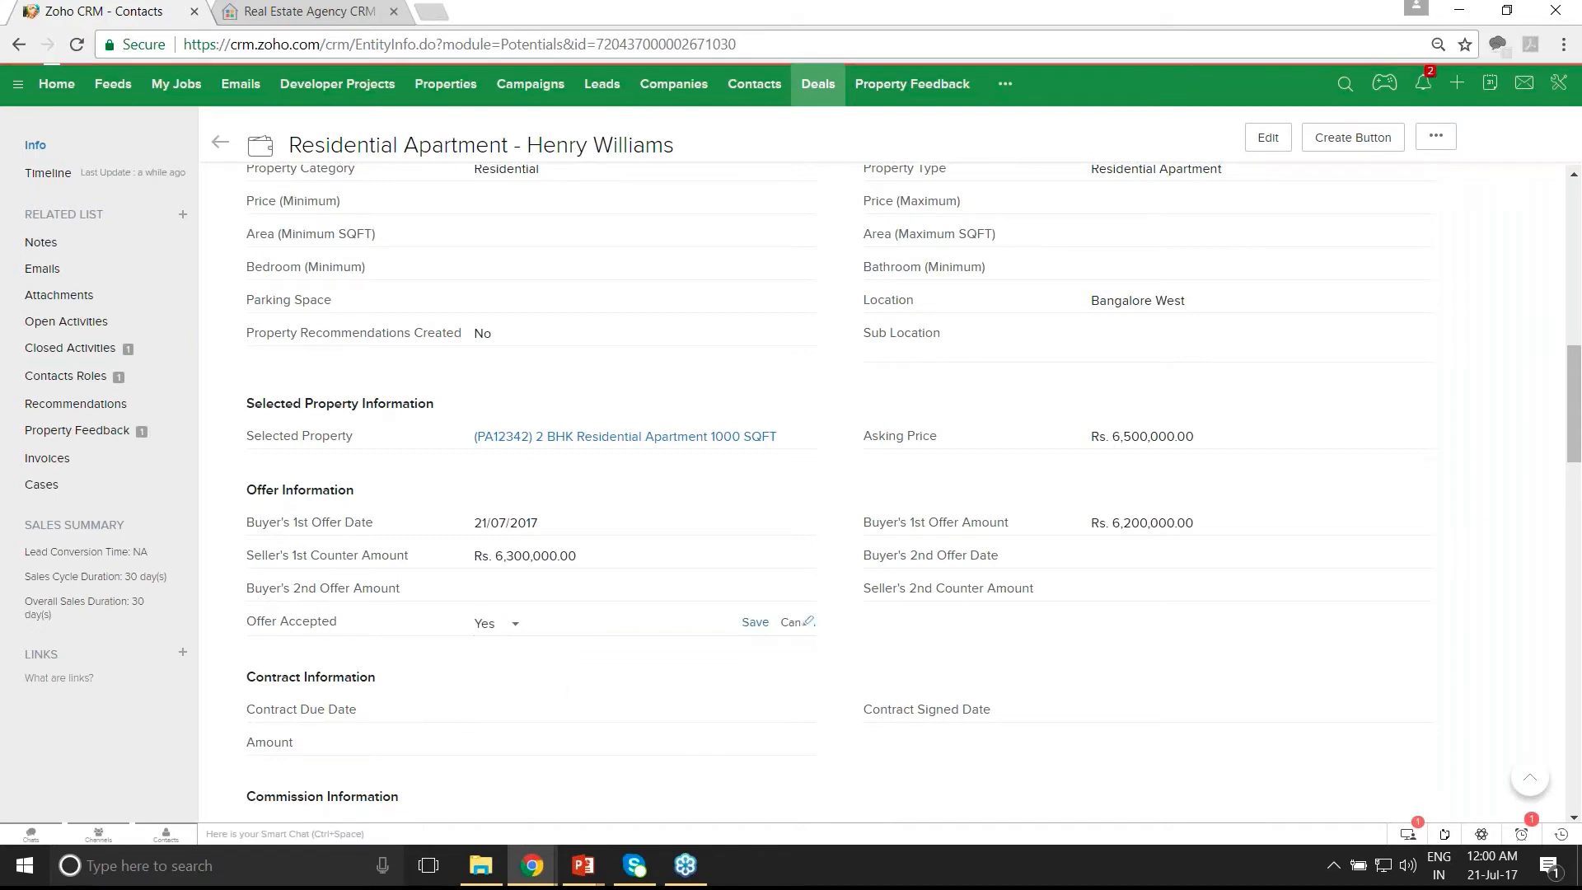
{"action": "left_click", "coordinate": [754, 622]}
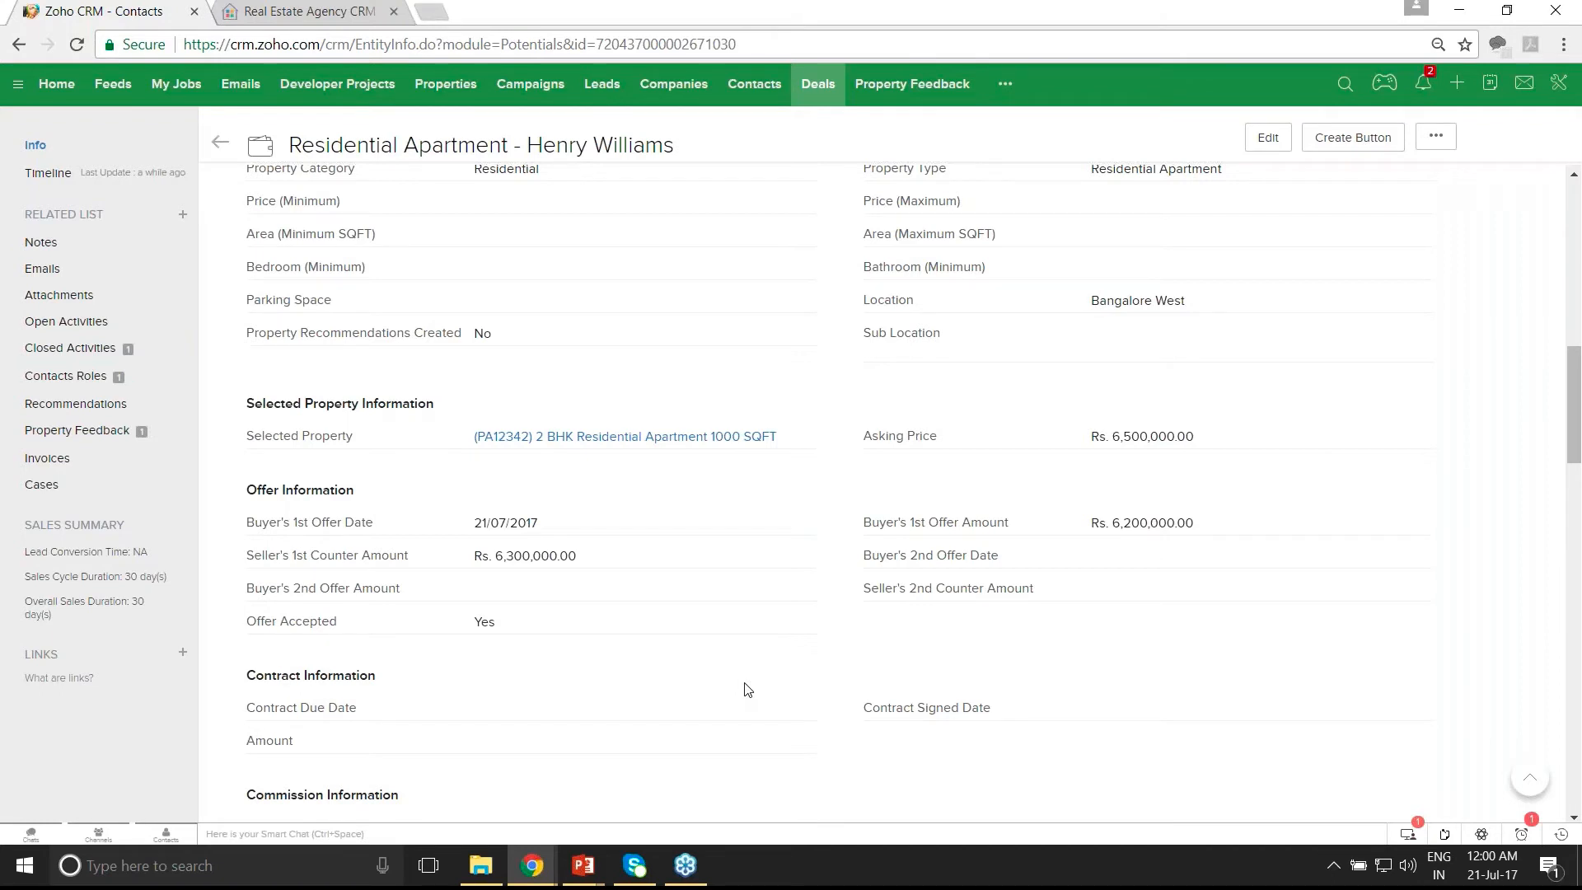
- Set the contract Amount to 6,300,000 and Commission (%) to 2
{"action": "scroll", "coordinate": [747, 690], "scroll_direction": "down", "scroll_amount": 3}
{"action": "left_click", "coordinate": [805, 537]}
{"action": "type", "text": "6300000"}
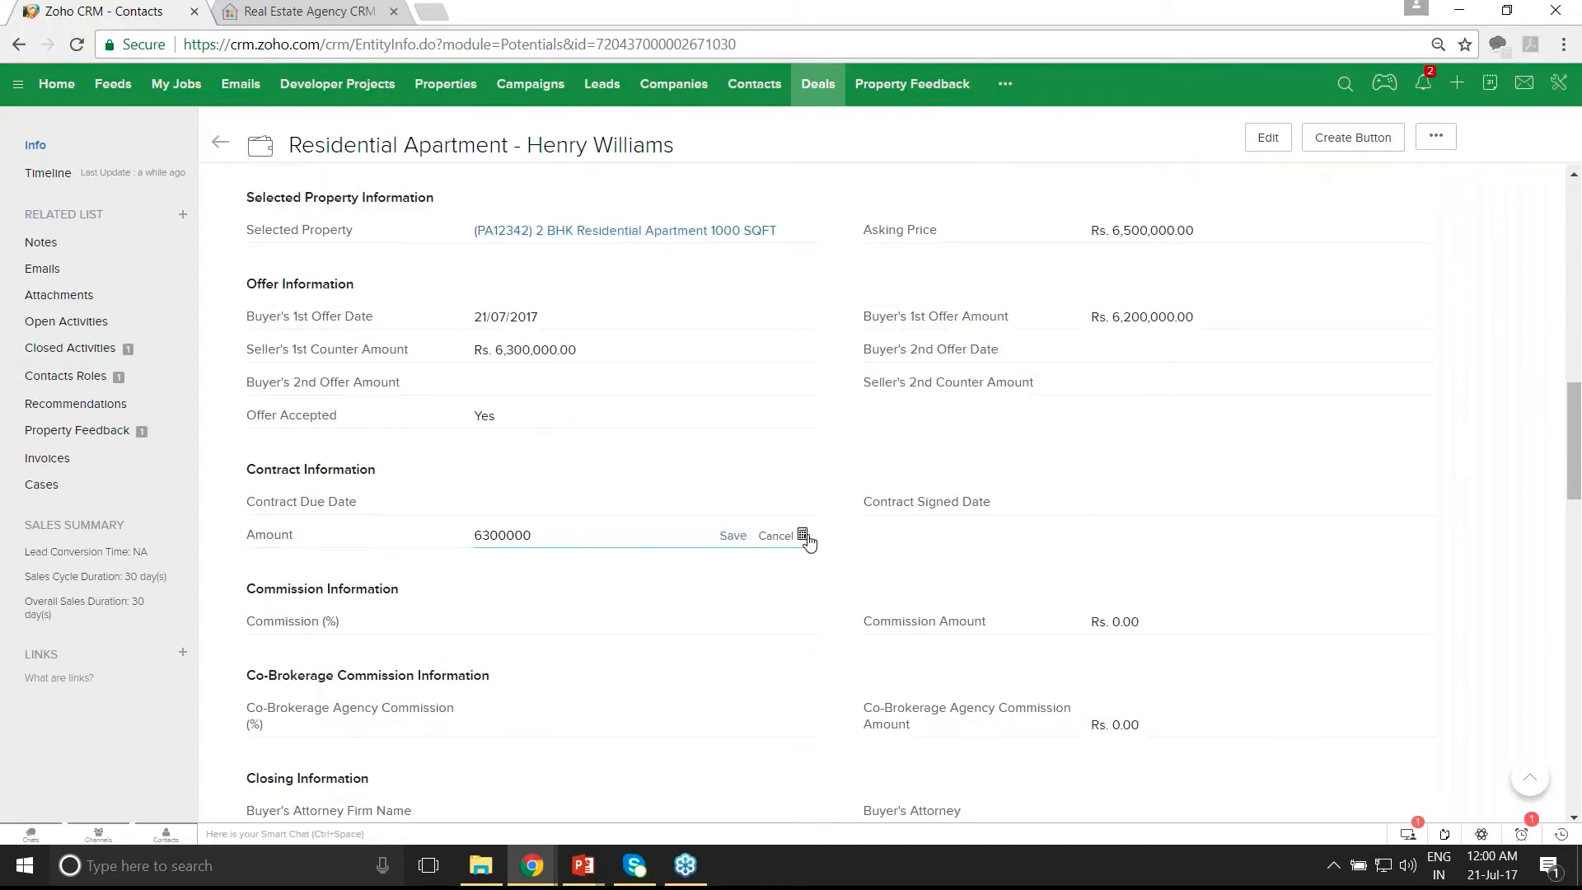
{"action": "left_click", "coordinate": [744, 540]}
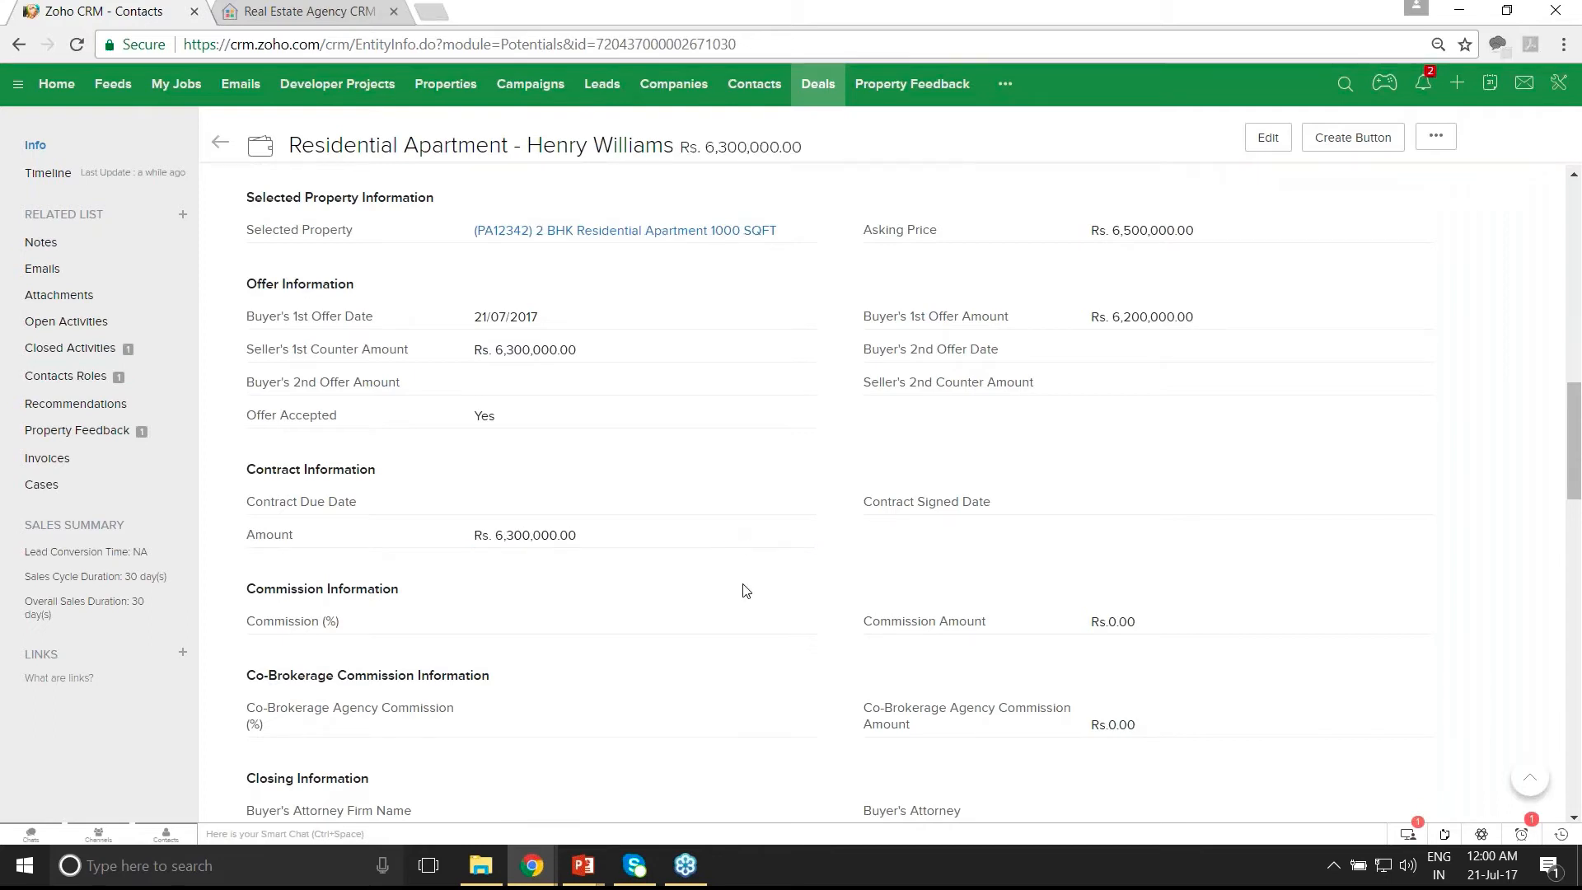
{"action": "left_click", "coordinate": [808, 622]}
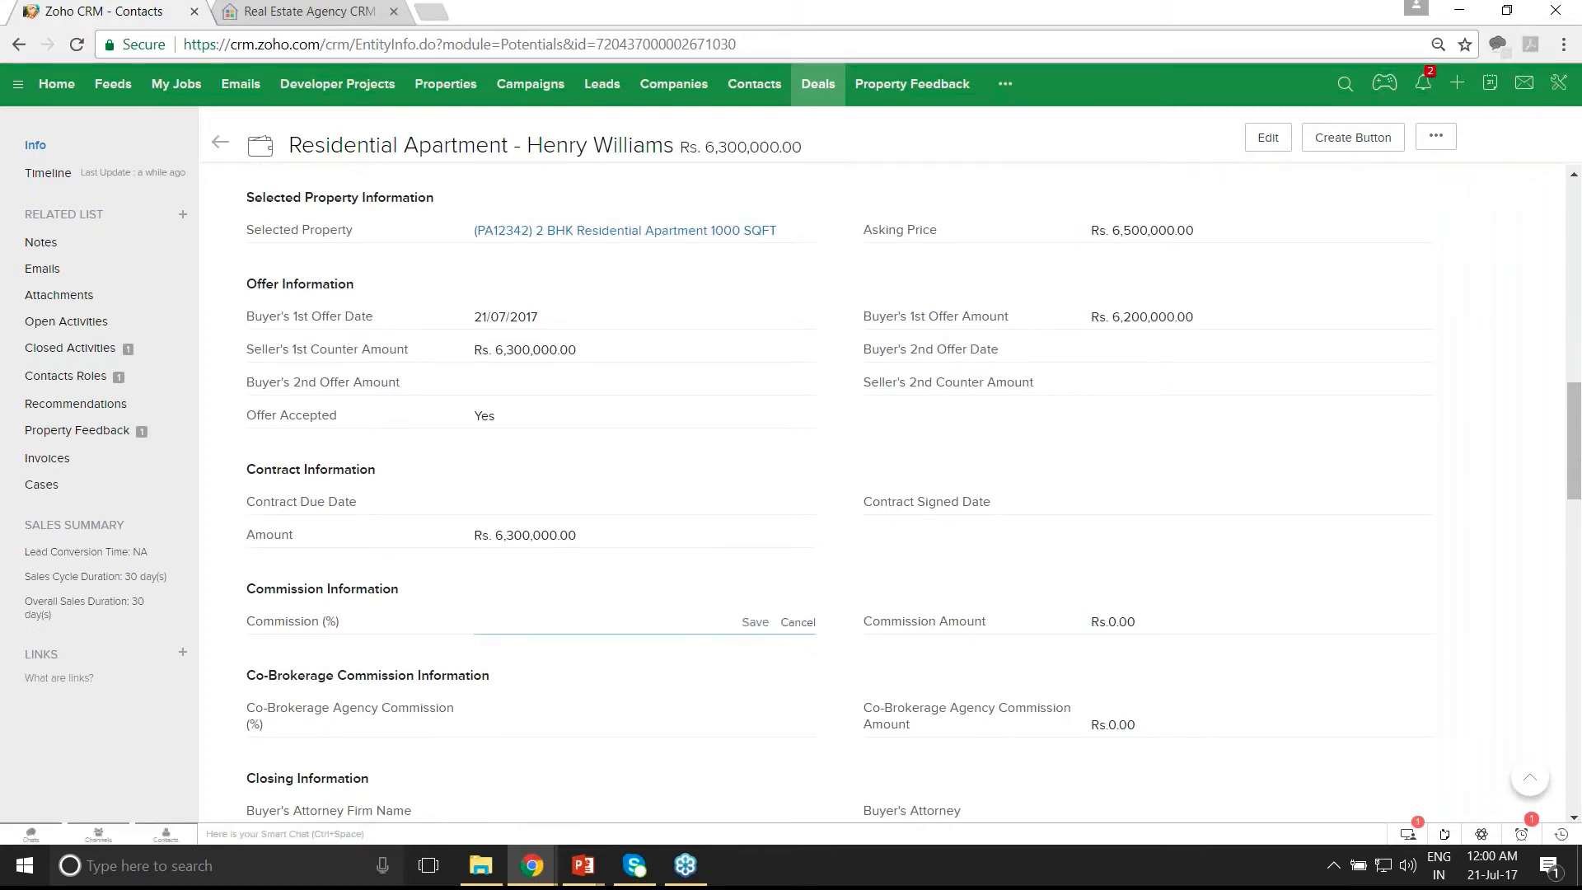
{"action": "type", "text": "2"}
{"action": "left_click", "coordinate": [754, 623]}
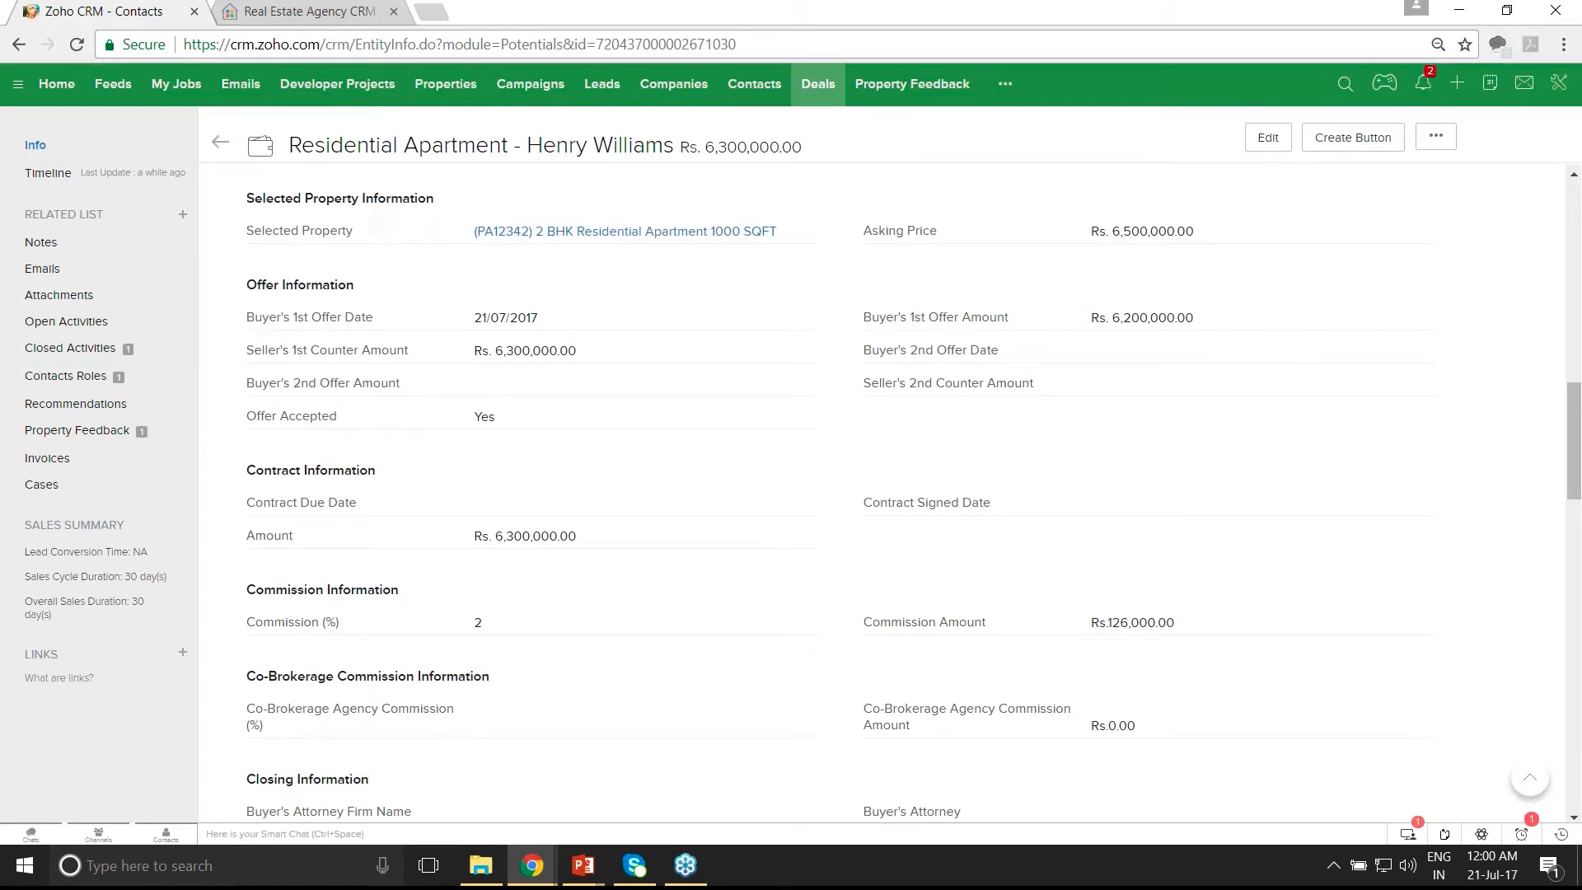
{"action": "scroll", "coordinate": [881, 494], "scroll_direction": "up", "scroll_amount": 5}
{"action": "scroll", "coordinate": [696, 420], "scroll_direction": "up", "scroll_amount": 10}
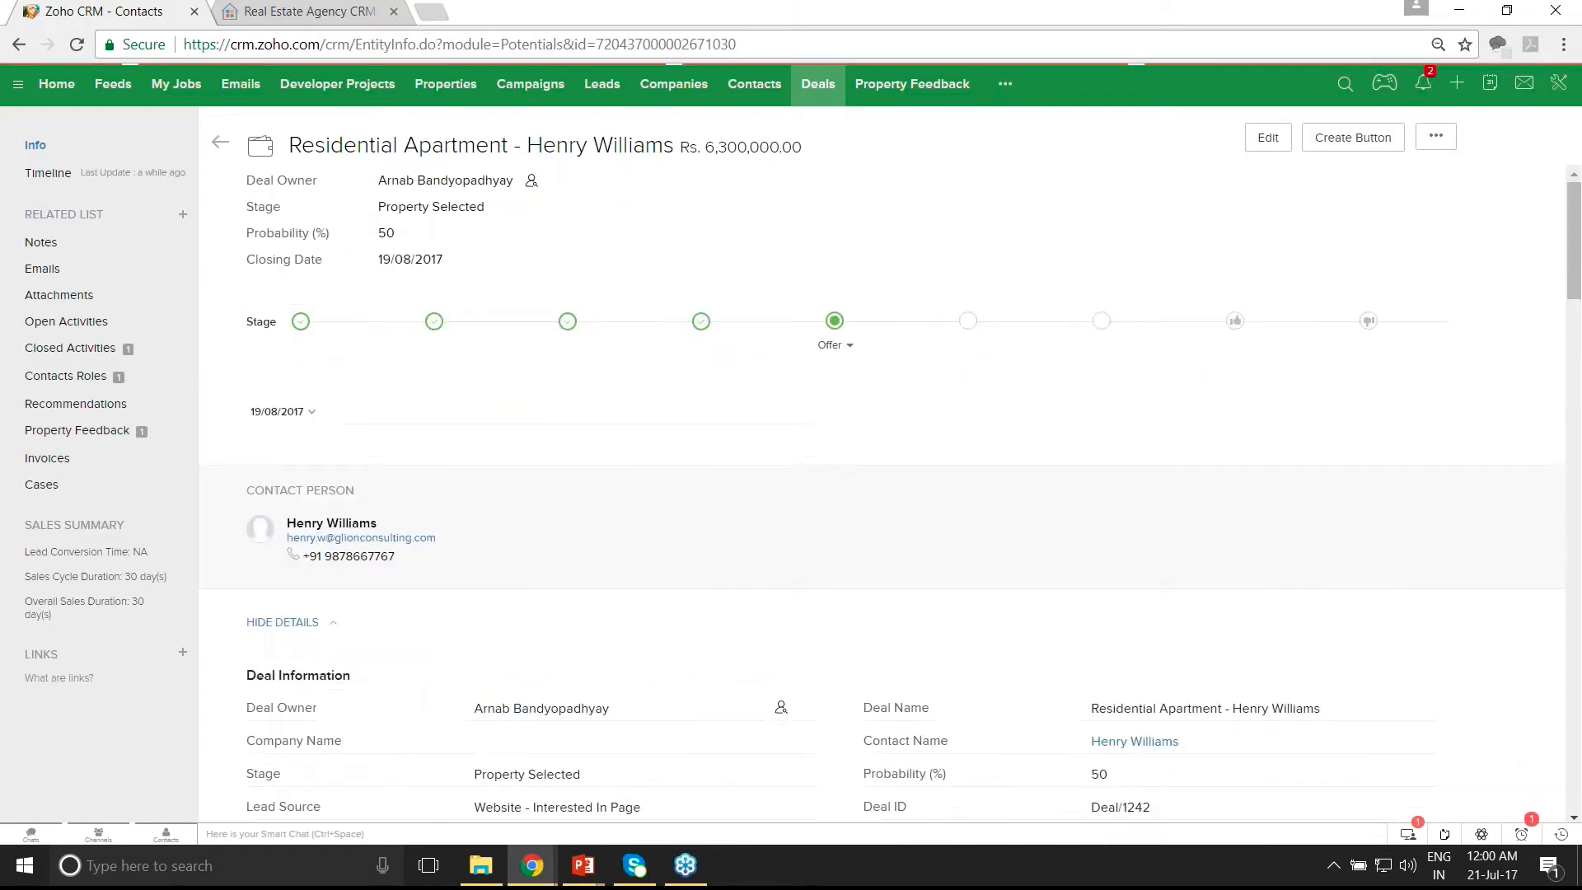
- Reload the deal and review its Offer stage, 60% probability and Rs. 126,000 commission amount
{"action": "left_click", "coordinate": [77, 45]}
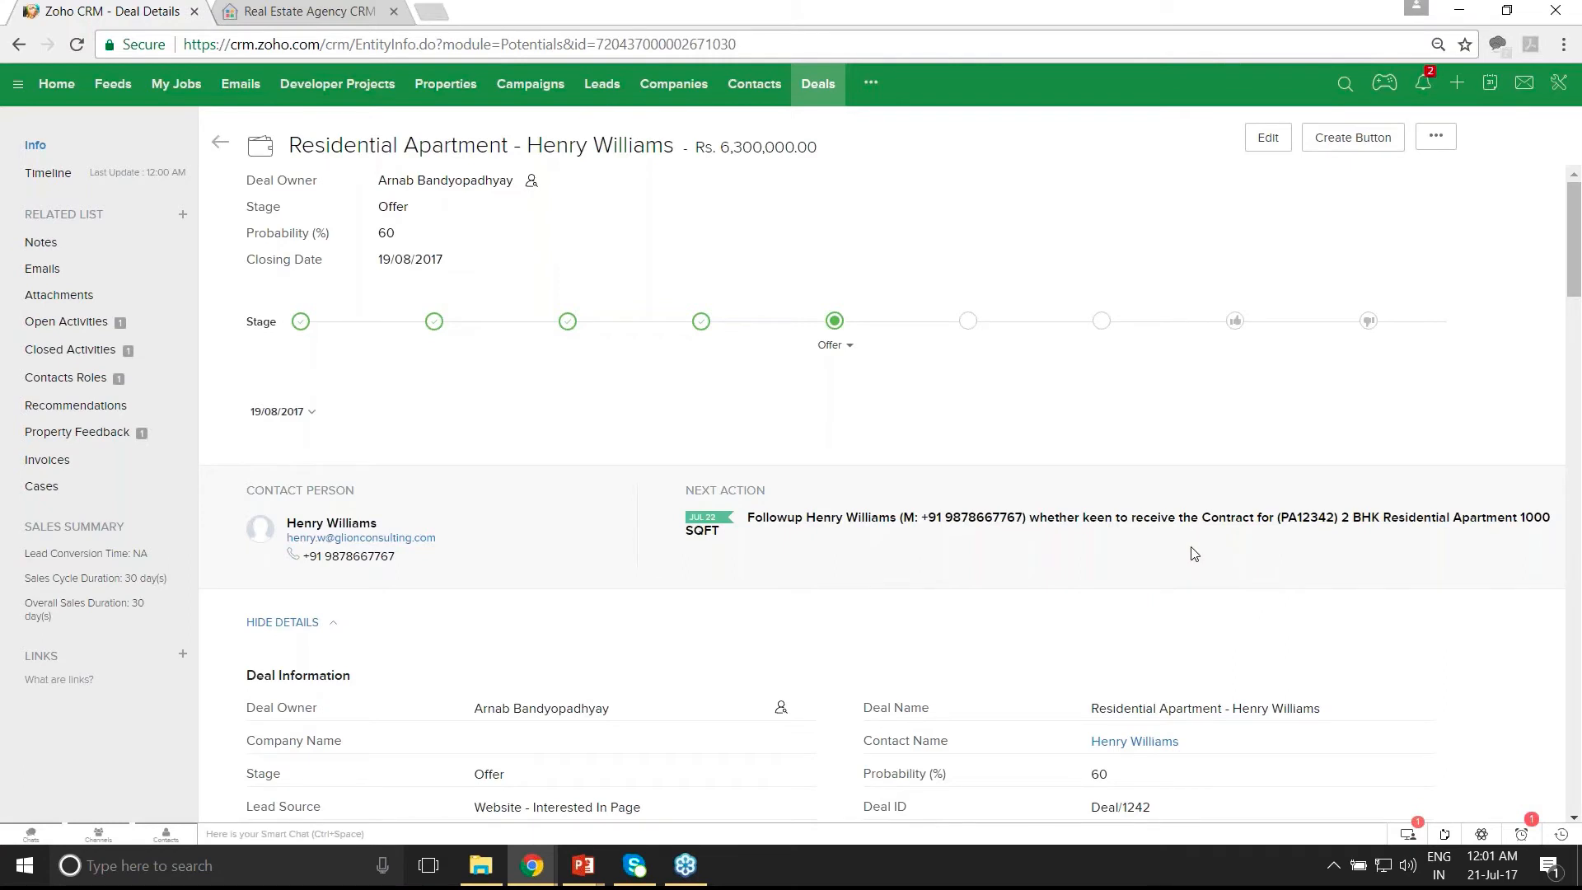
{"action": "scroll", "coordinate": [1194, 553], "scroll_direction": "down", "scroll_amount": 1}
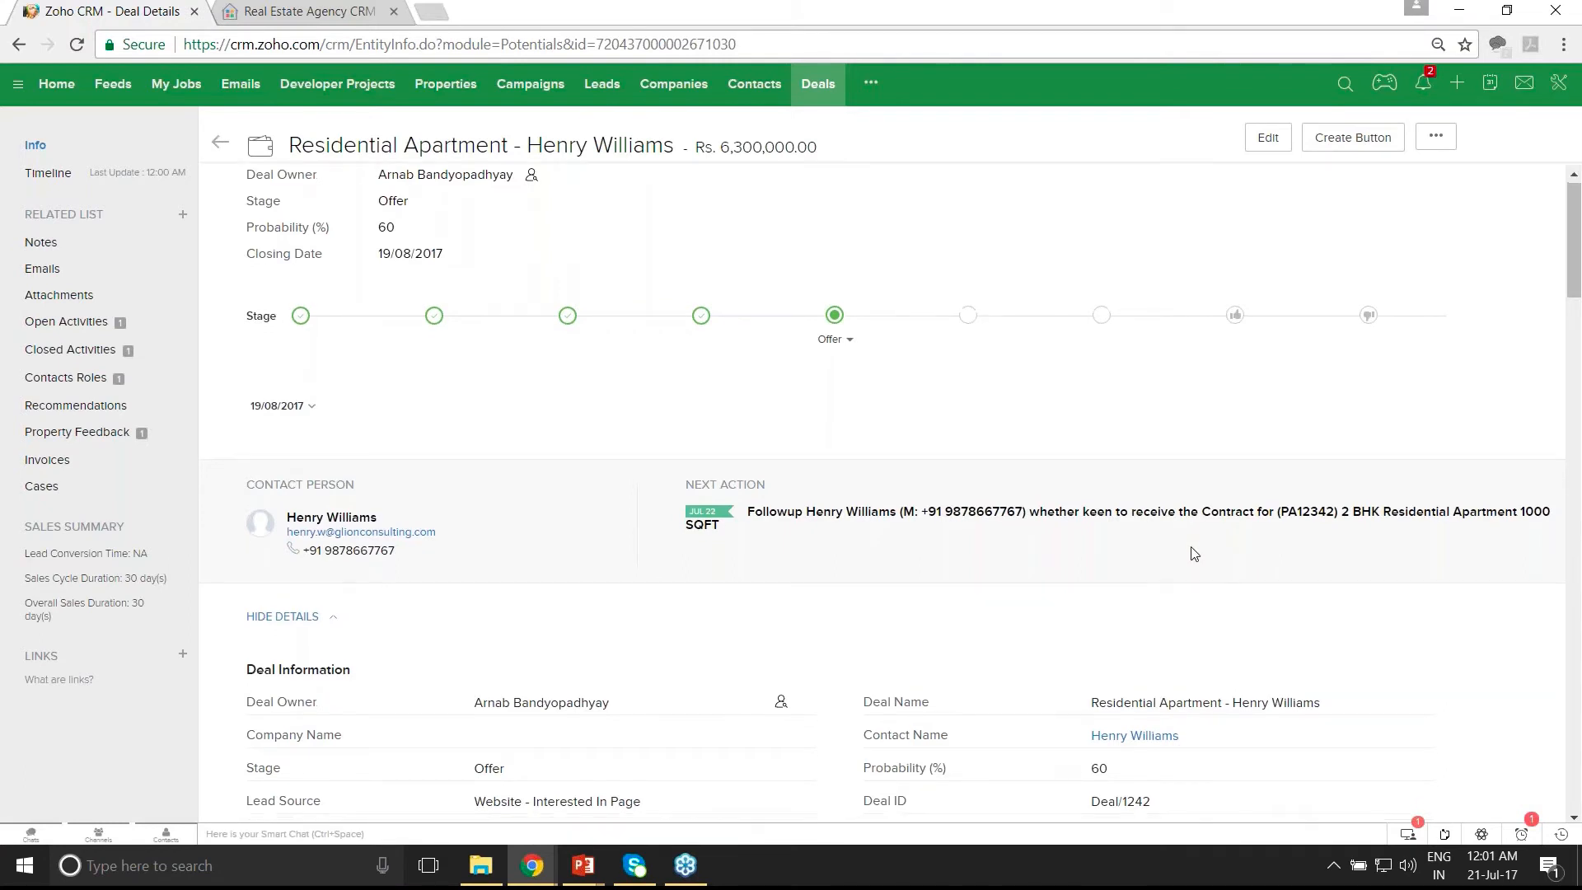
{"action": "scroll", "coordinate": [1194, 552], "scroll_direction": "down", "scroll_amount": 4}
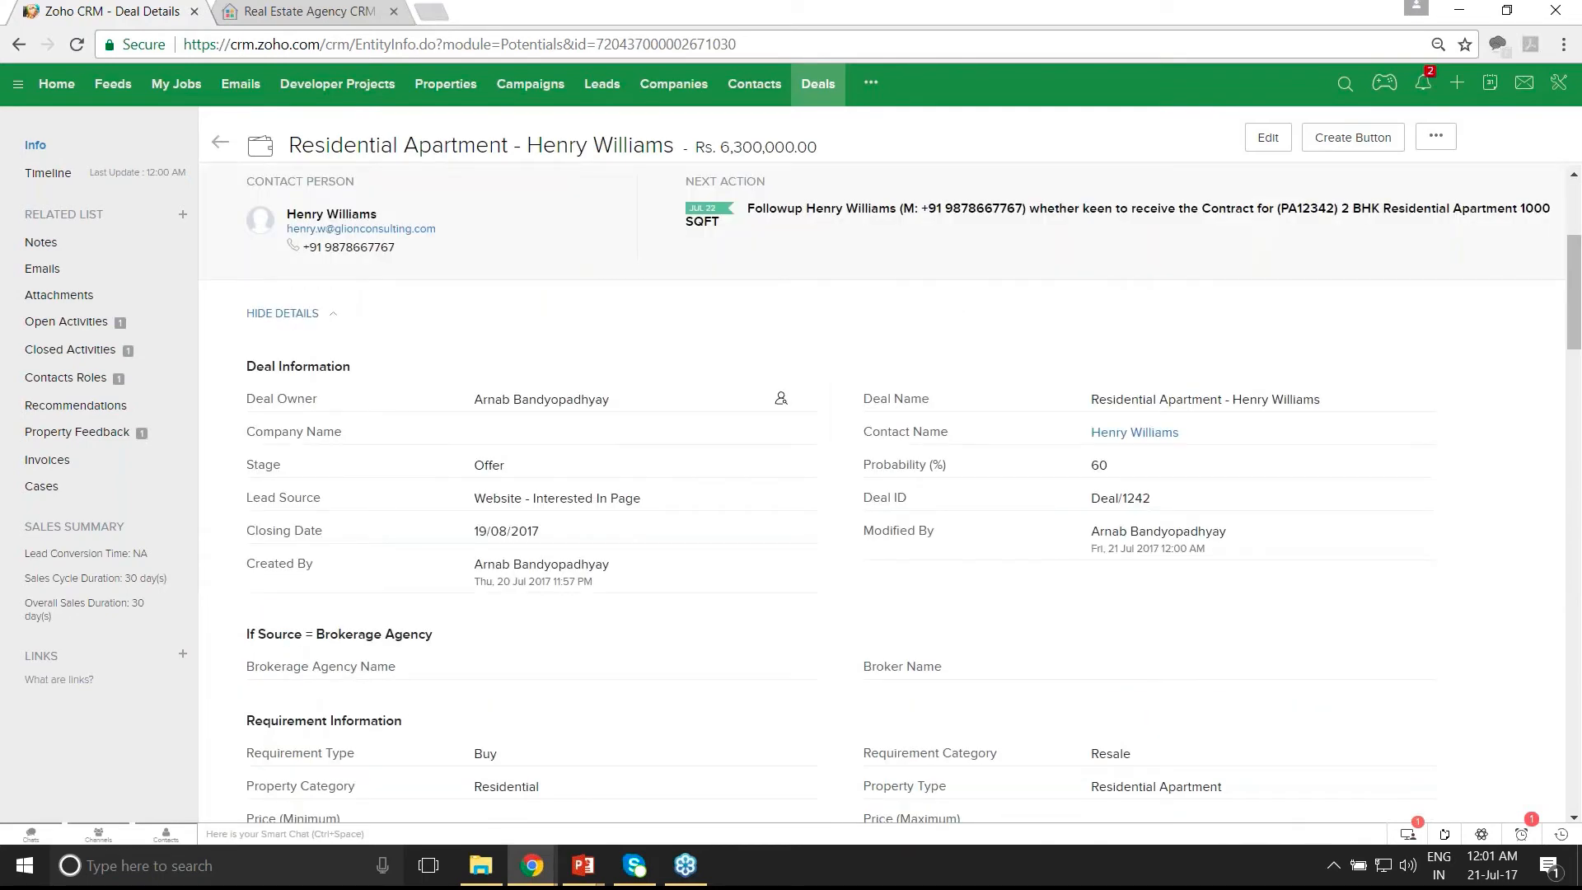
{"action": "scroll", "coordinate": [881, 492], "scroll_direction": "down", "scroll_amount": 1}
{"action": "scroll", "coordinate": [881, 493], "scroll_direction": "down", "scroll_amount": 9}
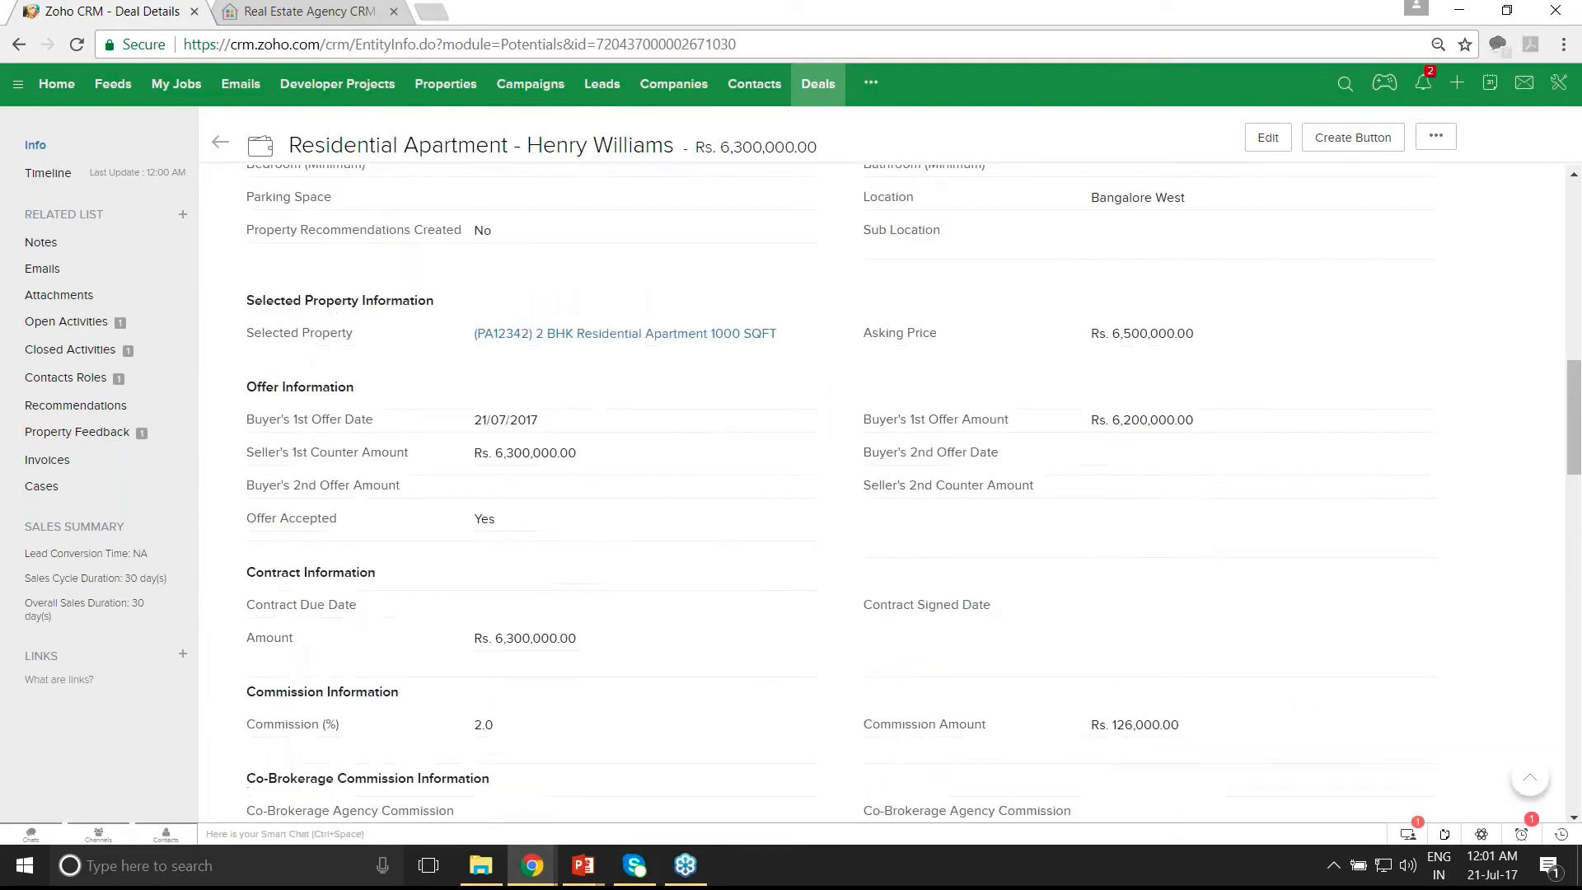
{"action": "scroll", "coordinate": [881, 493], "scroll_direction": "down", "scroll_amount": 3}
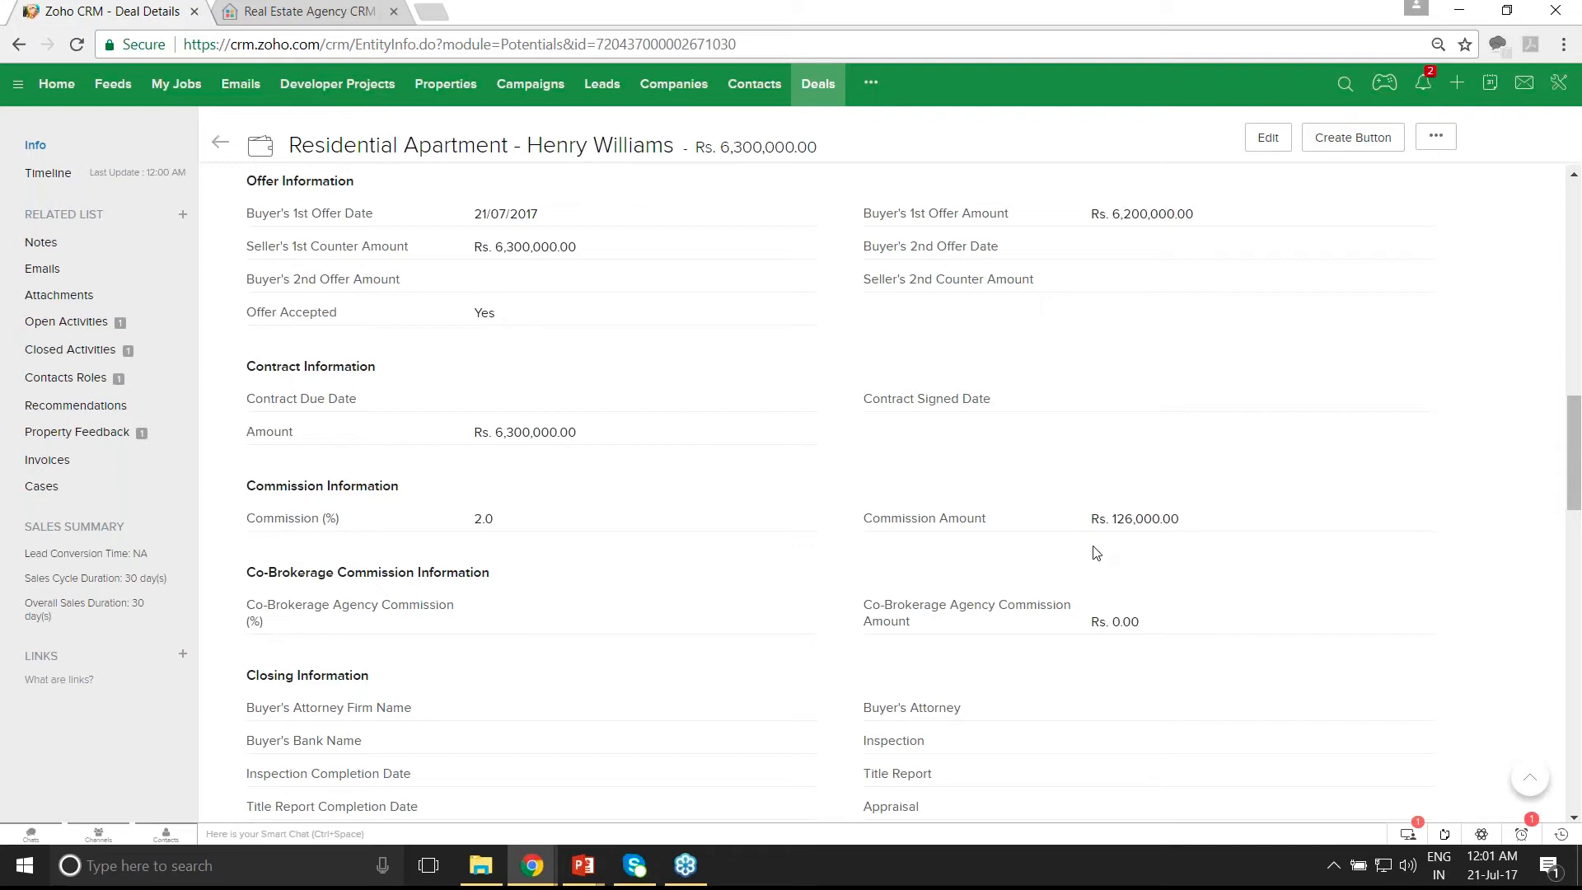
{"action": "scroll", "coordinate": [1096, 554], "scroll_direction": "up", "scroll_amount": 1}
- Save 21/07/2017 as the Contract Due Date and bring up the deal's open activities
{"action": "scroll", "coordinate": [1096, 553], "scroll_direction": "up", "scroll_amount": 1}
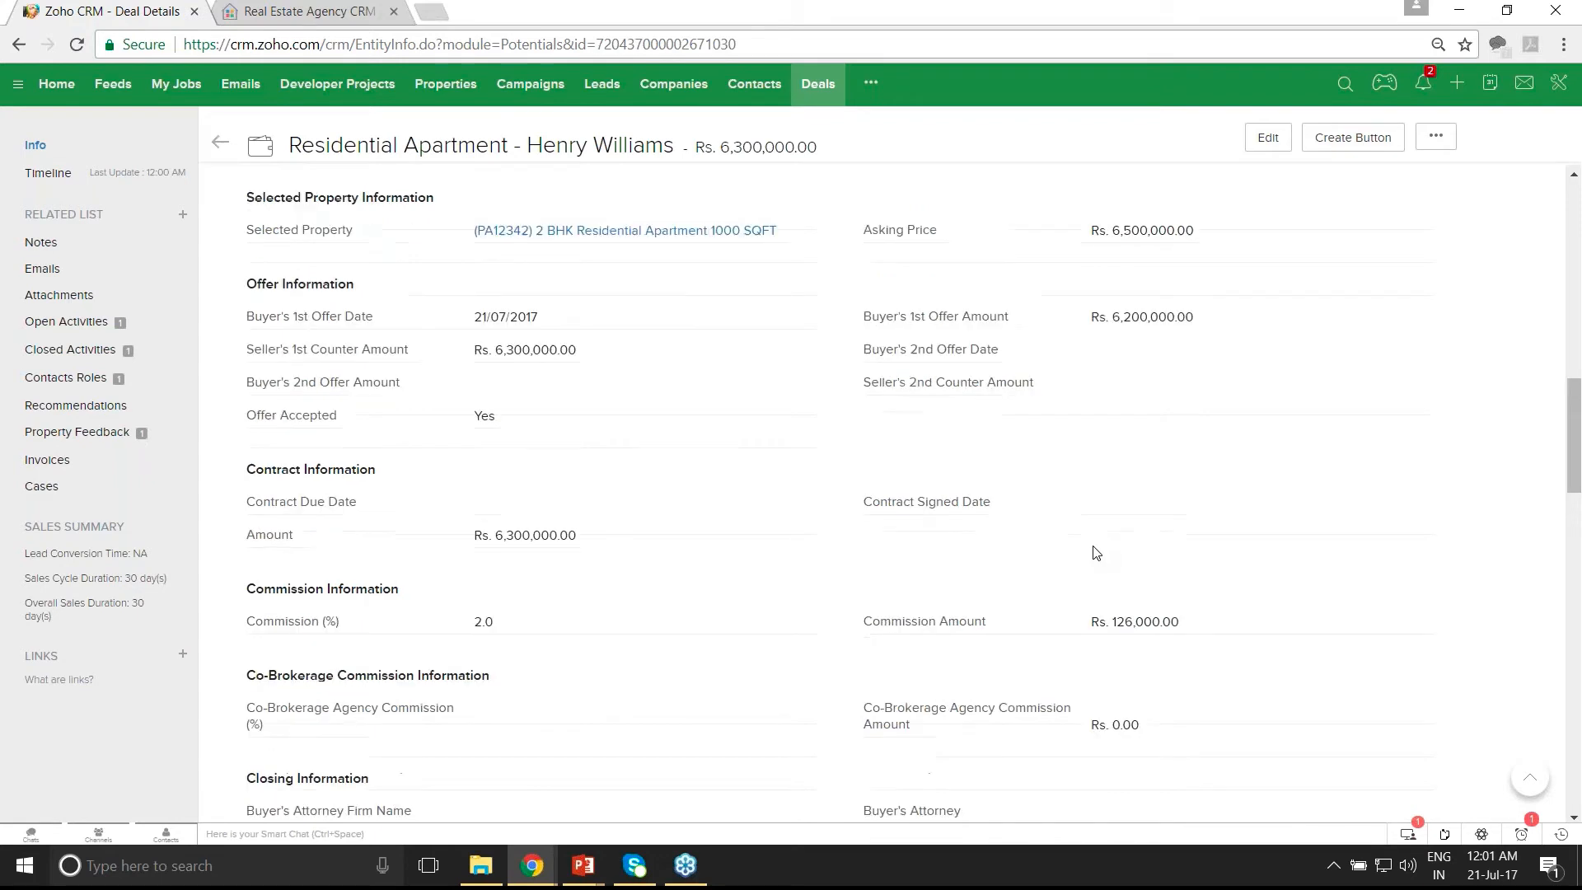
{"action": "left_click", "coordinate": [807, 503]}
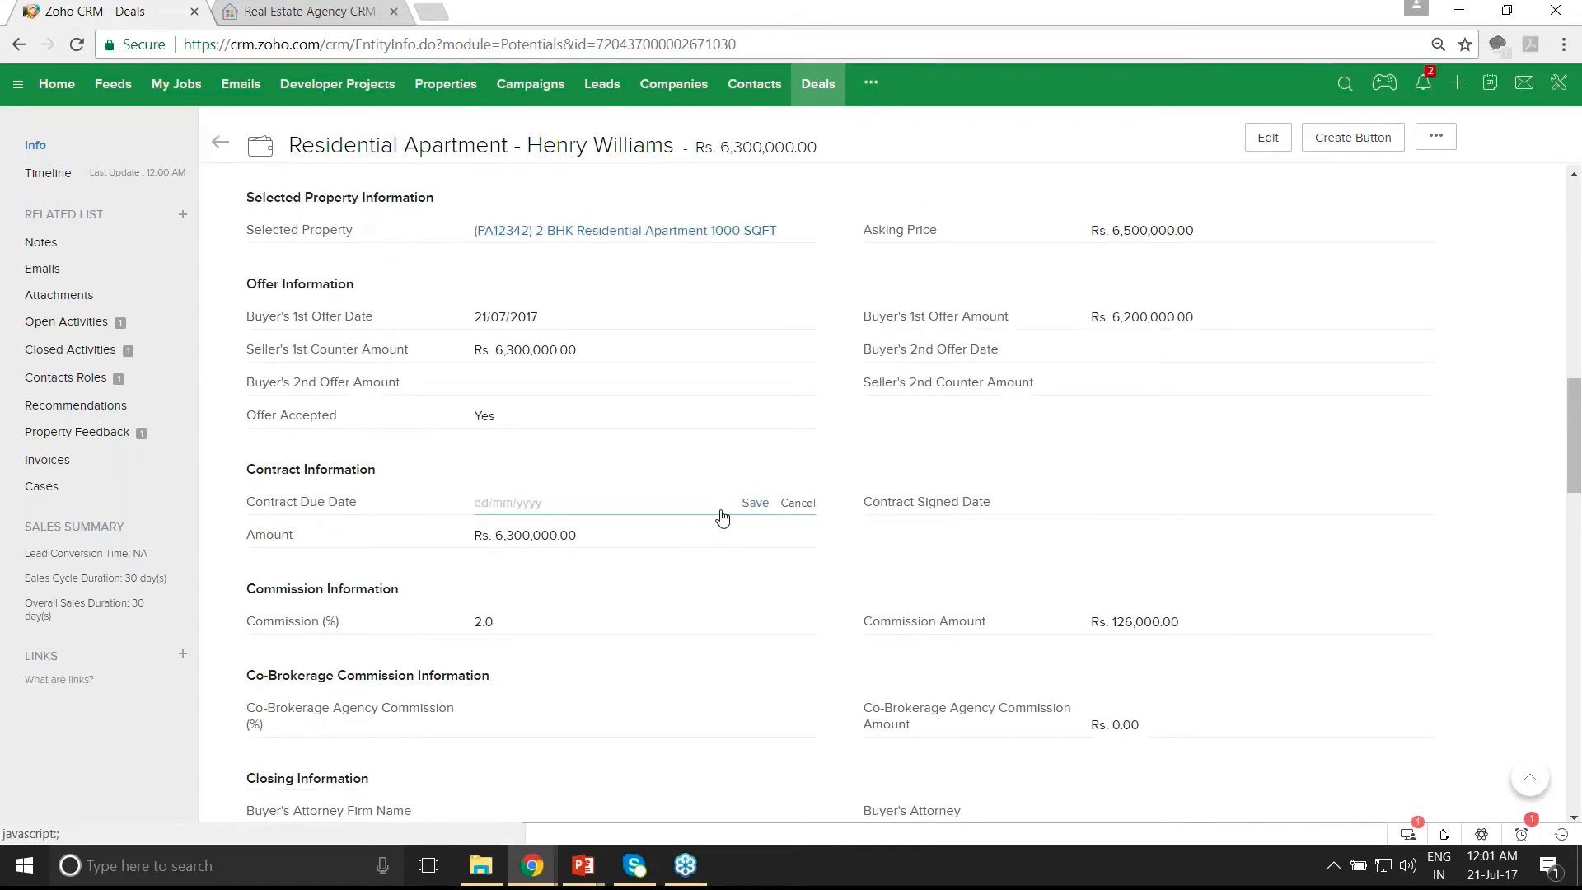
{"action": "left_click", "coordinate": [566, 508]}
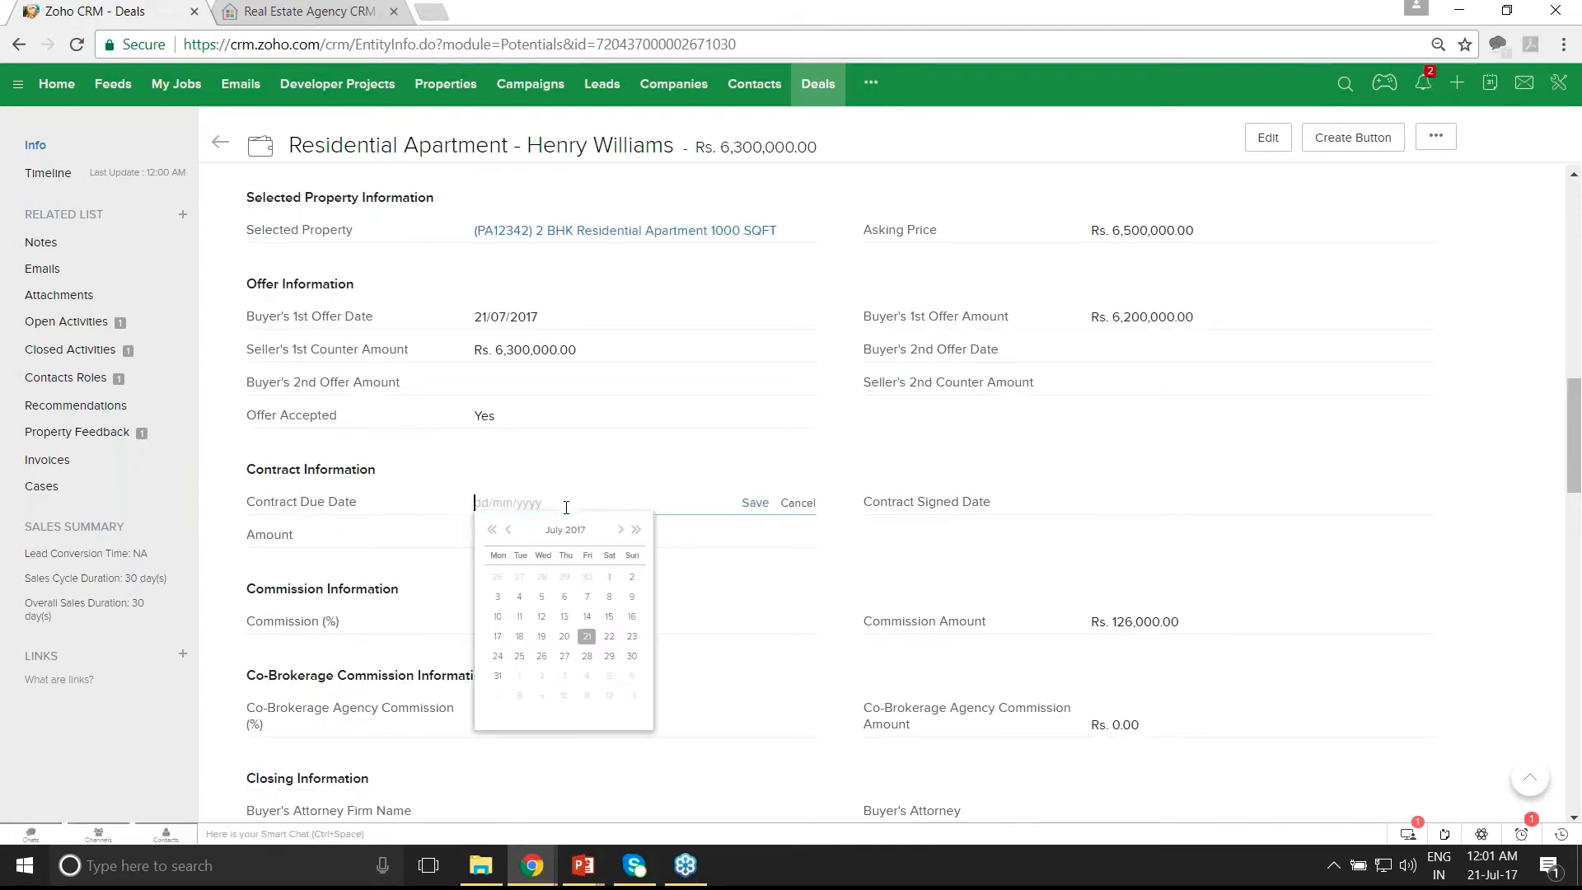
{"action": "left_click", "coordinate": [588, 635]}
{"action": "left_click", "coordinate": [753, 503]}
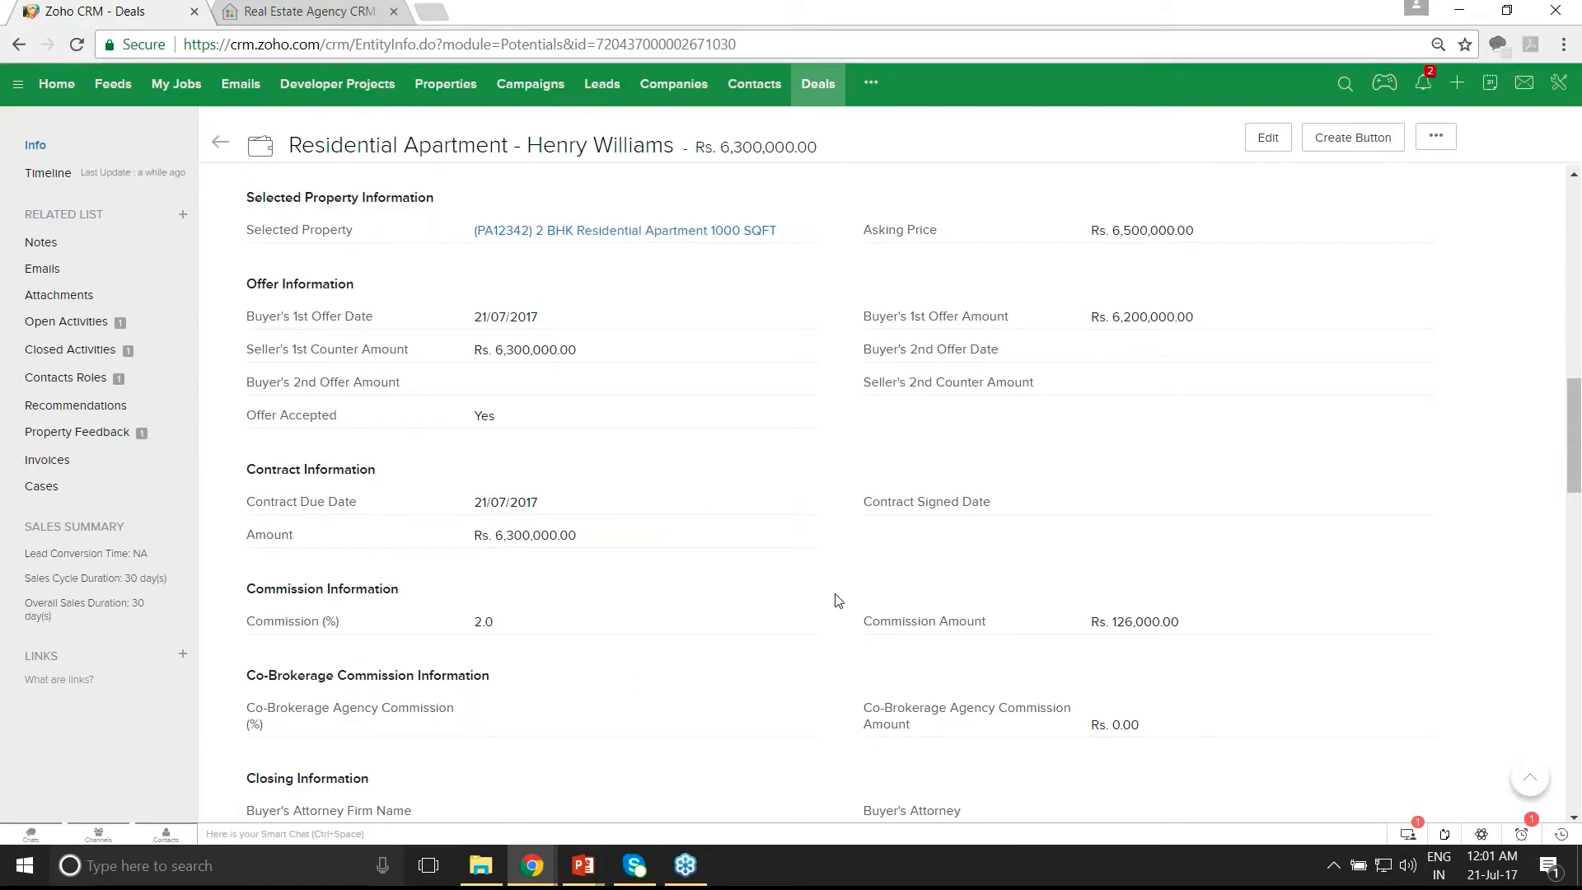
{"action": "scroll", "coordinate": [838, 600], "scroll_direction": "up", "scroll_amount": 5}
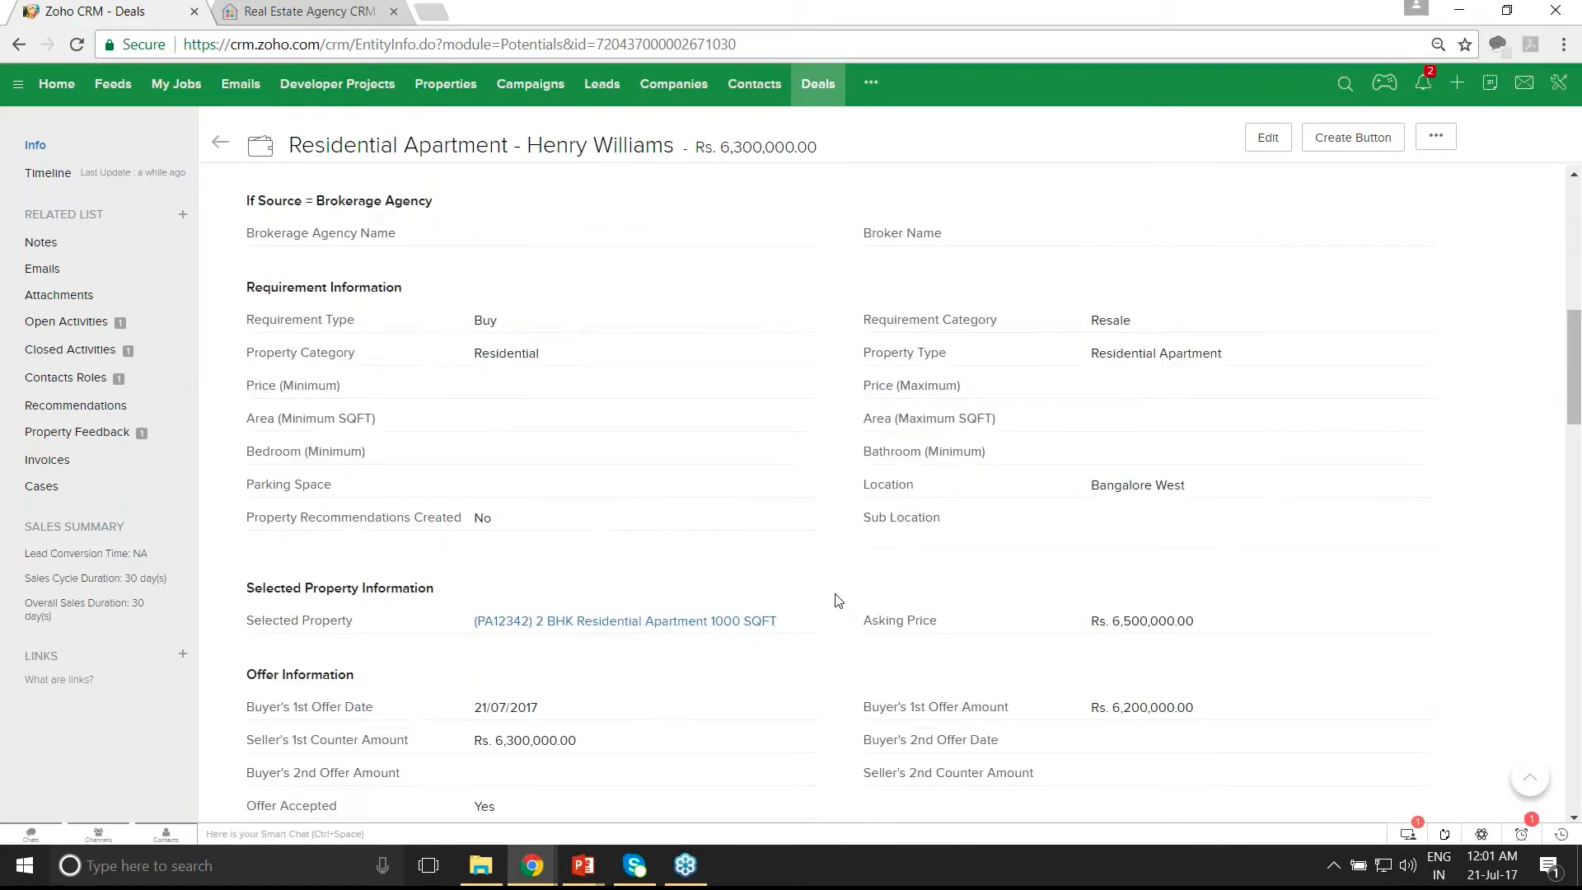
{"action": "scroll", "coordinate": [838, 600], "scroll_direction": "down", "scroll_amount": 5}
{"action": "left_click", "coordinate": [101, 327]}
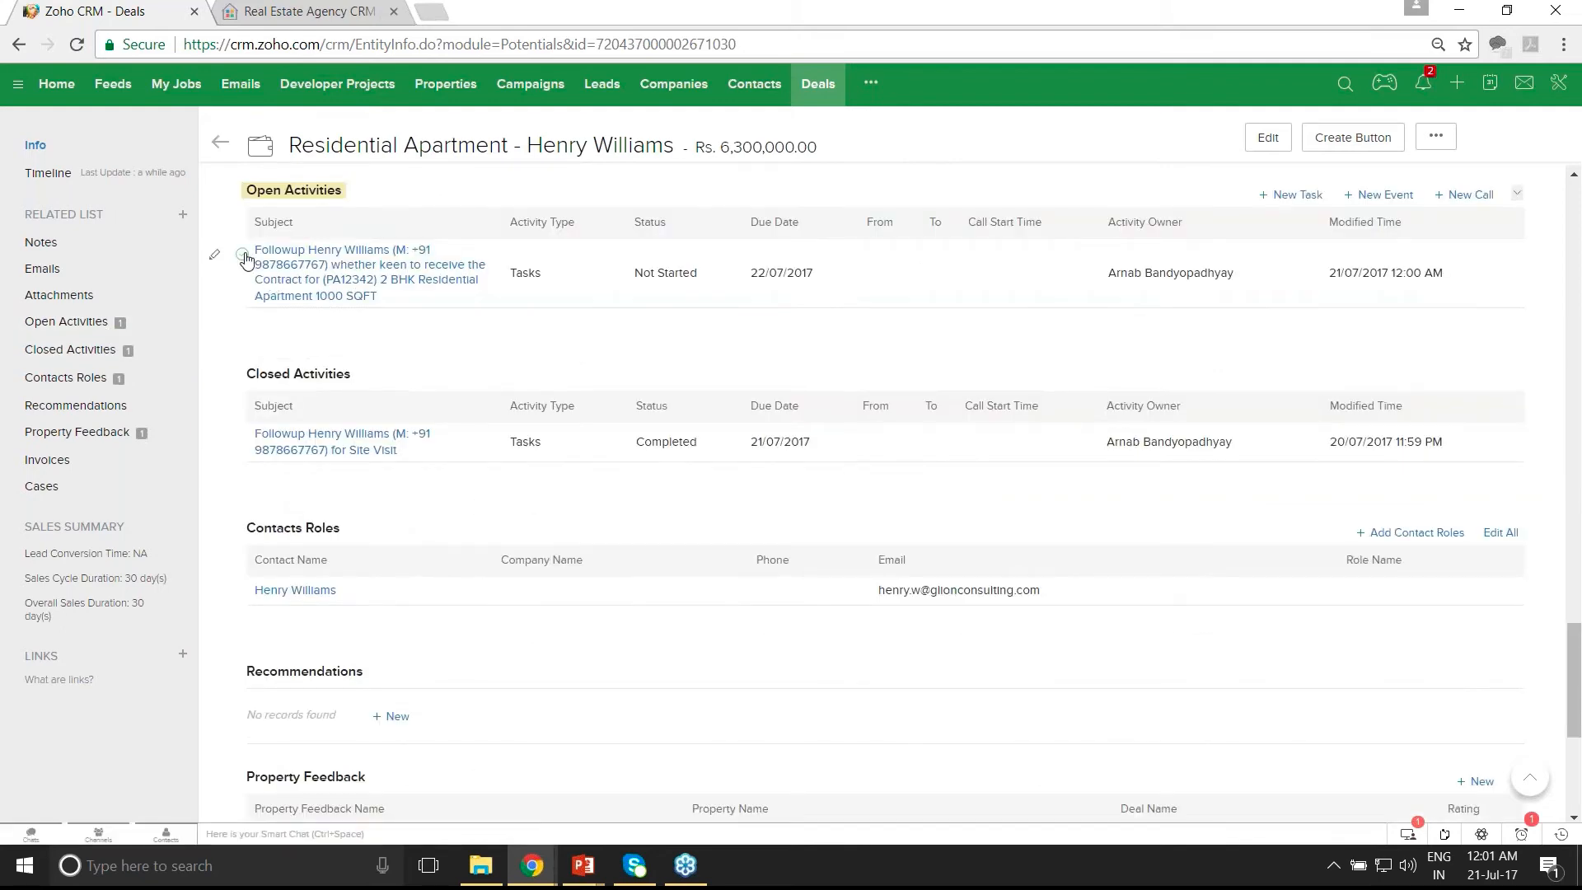
- Complete the contract follow-up task and return to the deals list
{"action": "left_click", "coordinate": [245, 256]}
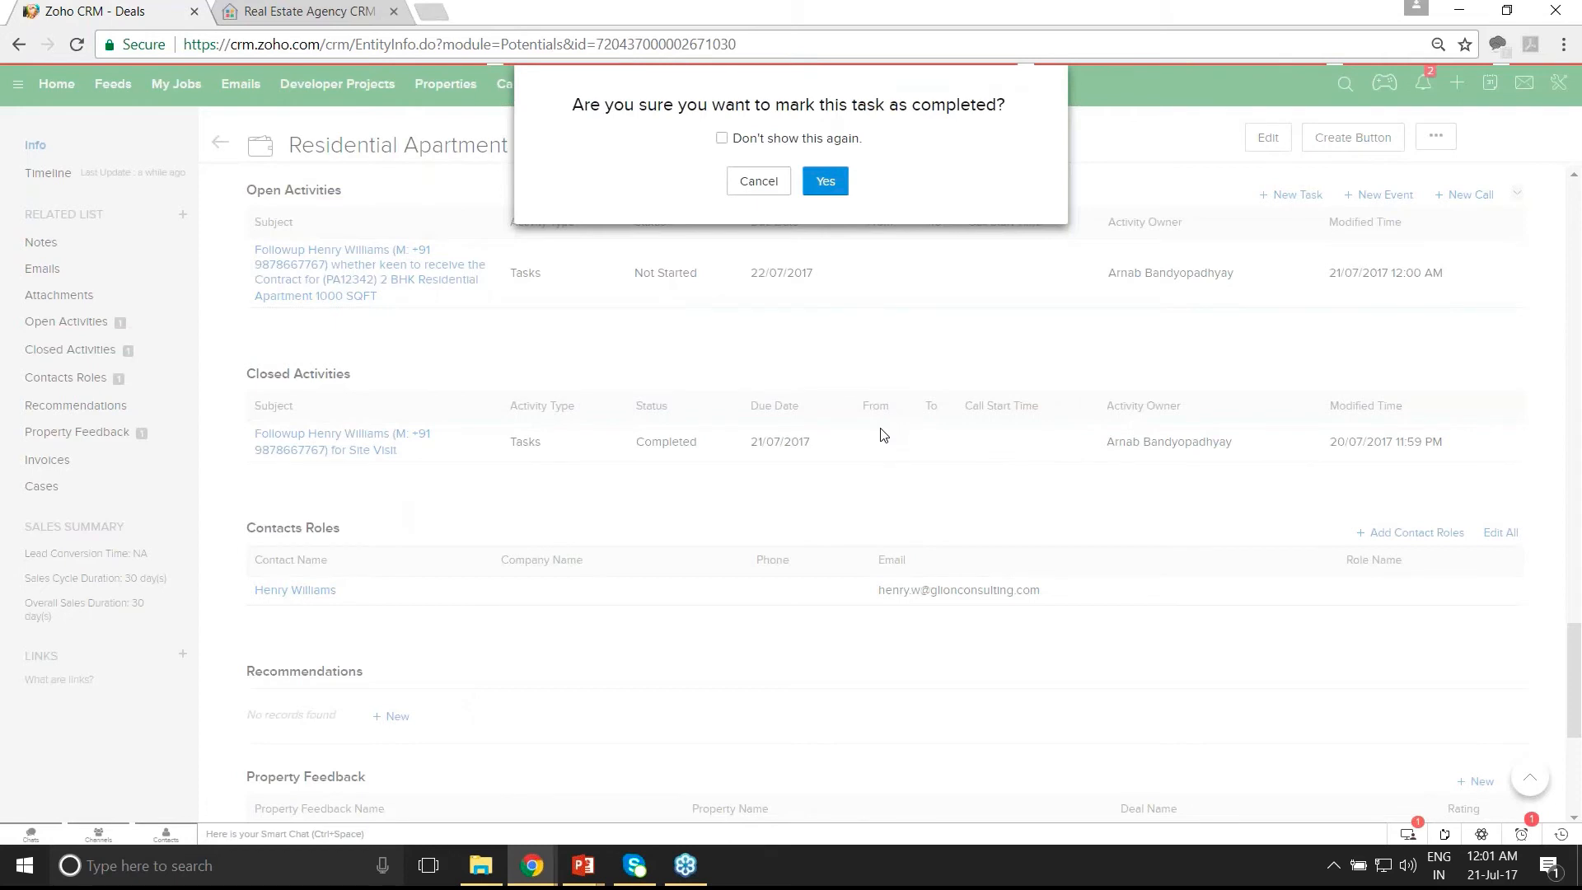
{"action": "key", "text": "Return"}
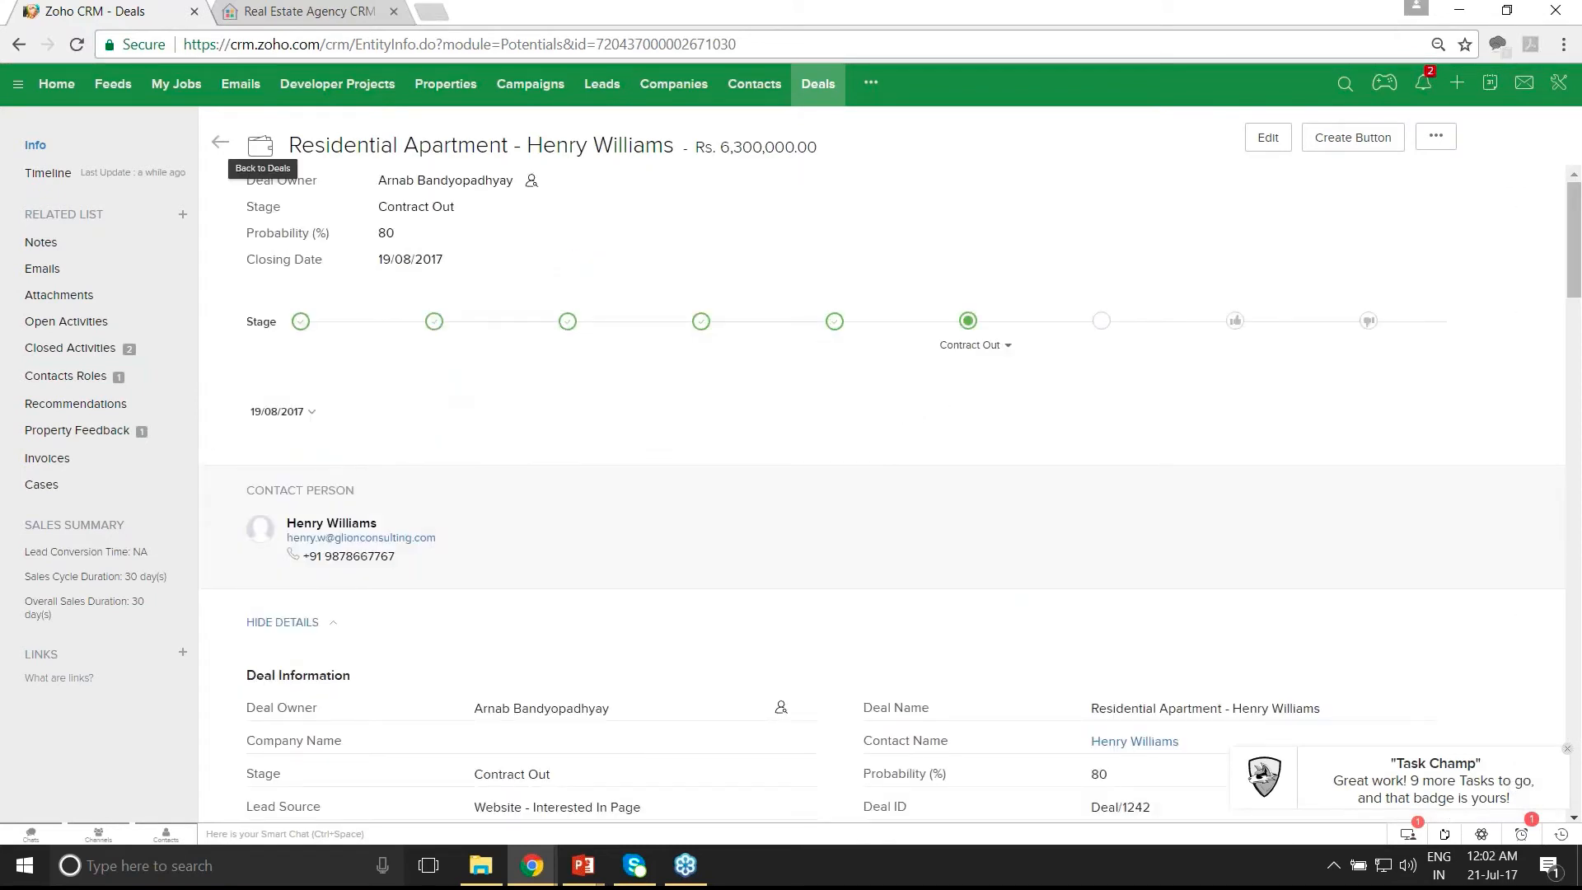
{"action": "left_click", "coordinate": [220, 142]}
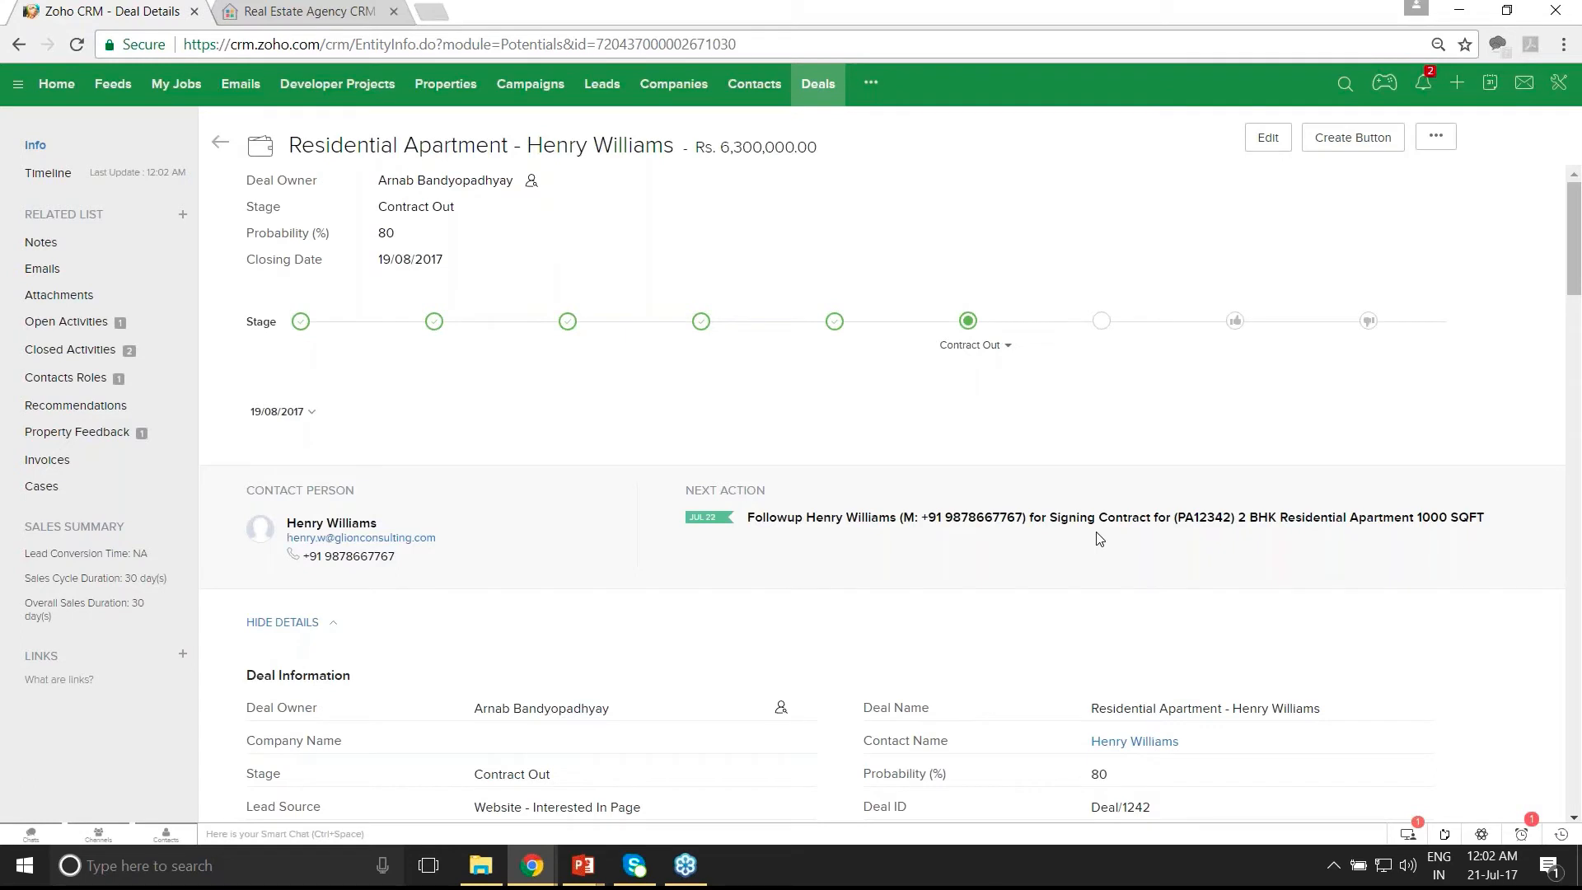
- Set the Contract Signed Date under Contract Information to 21 July 2017
{"action": "scroll", "coordinate": [1099, 540], "scroll_direction": "down", "scroll_amount": 1}
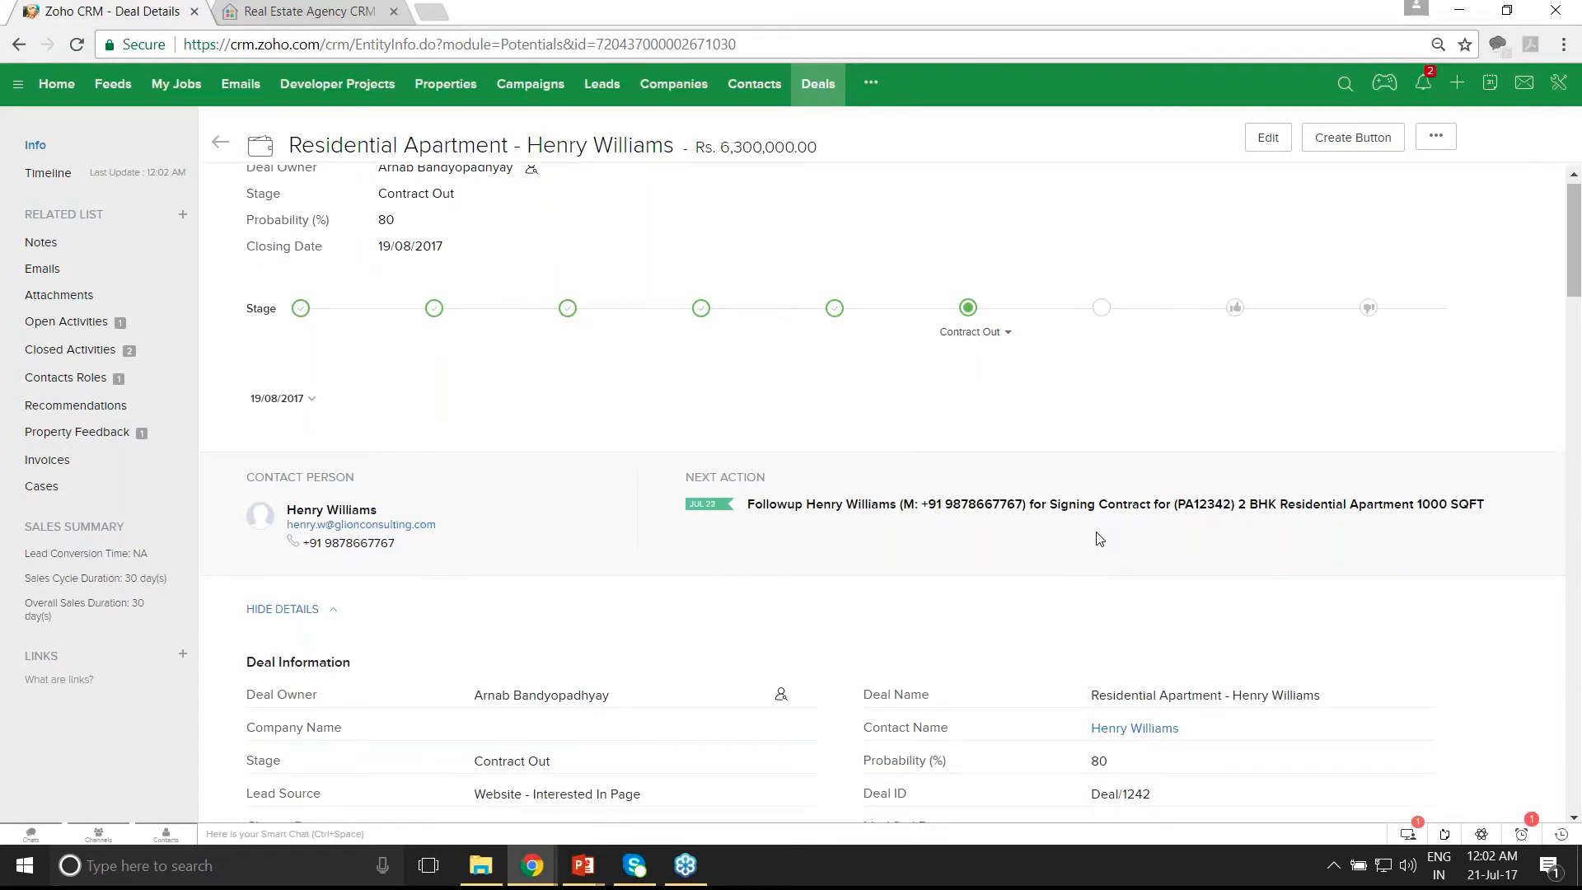
{"action": "scroll", "coordinate": [1098, 539], "scroll_direction": "down", "scroll_amount": 3}
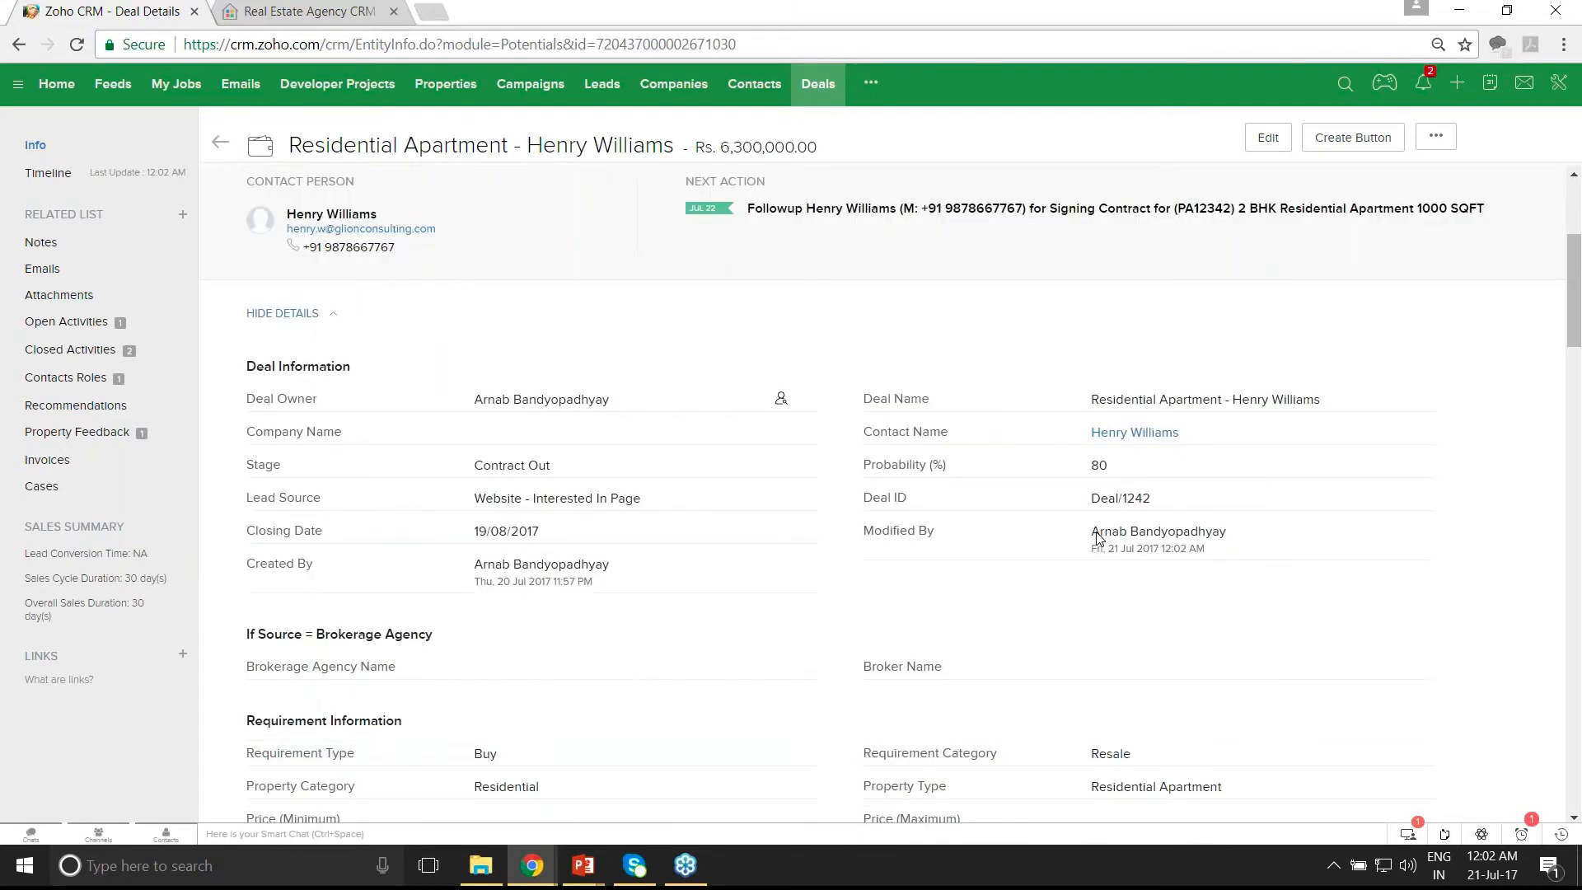
{"action": "scroll", "coordinate": [1098, 539], "scroll_direction": "down", "scroll_amount": 3}
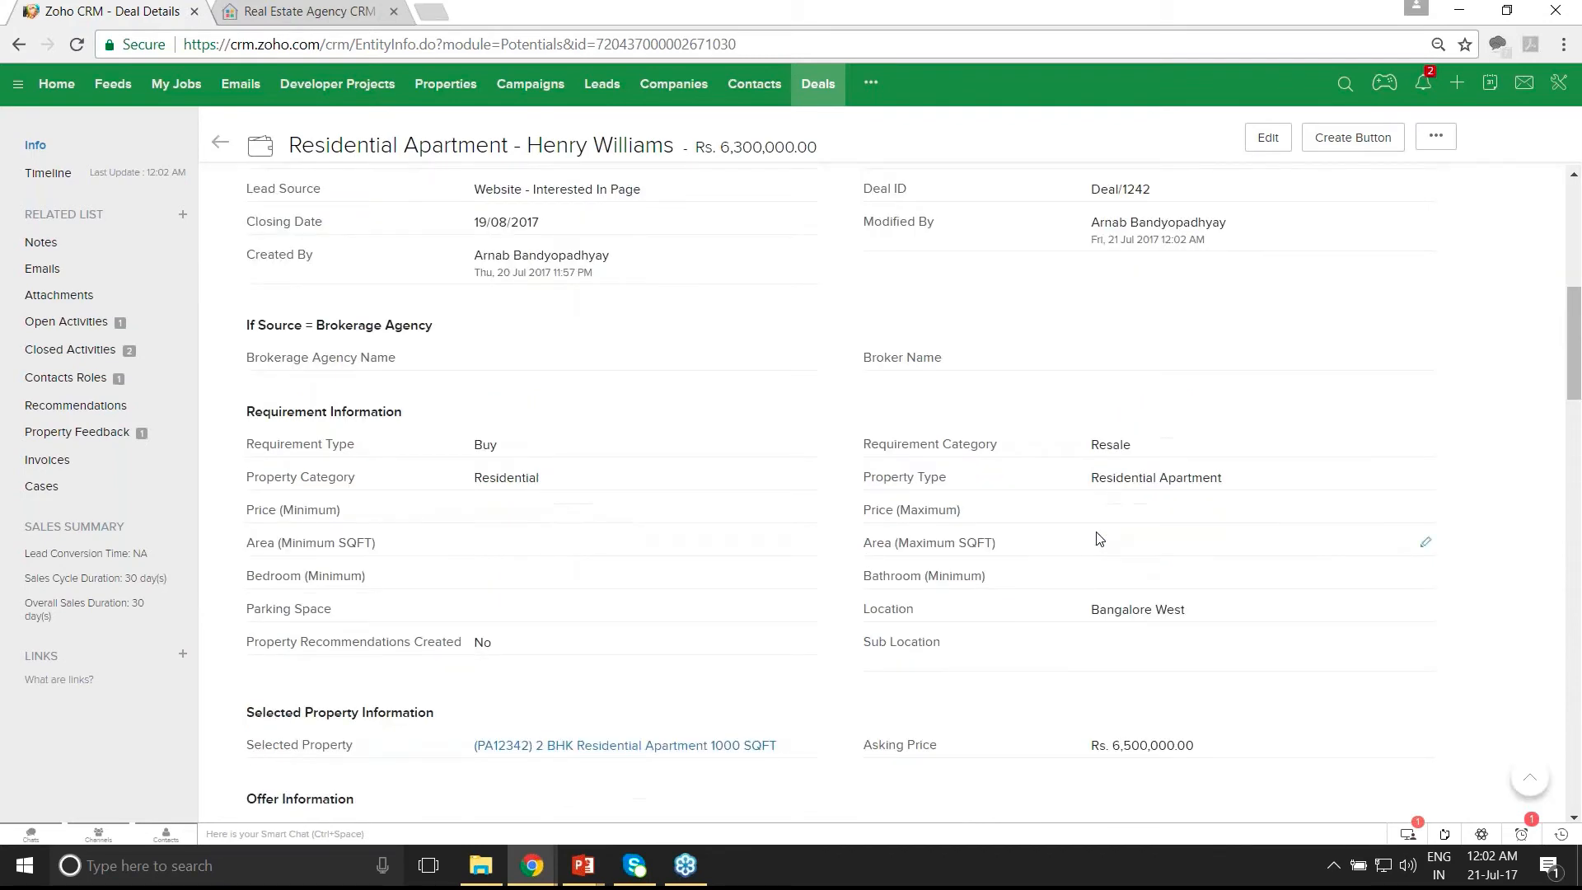
{"action": "scroll", "coordinate": [1099, 540], "scroll_direction": "down", "scroll_amount": 1}
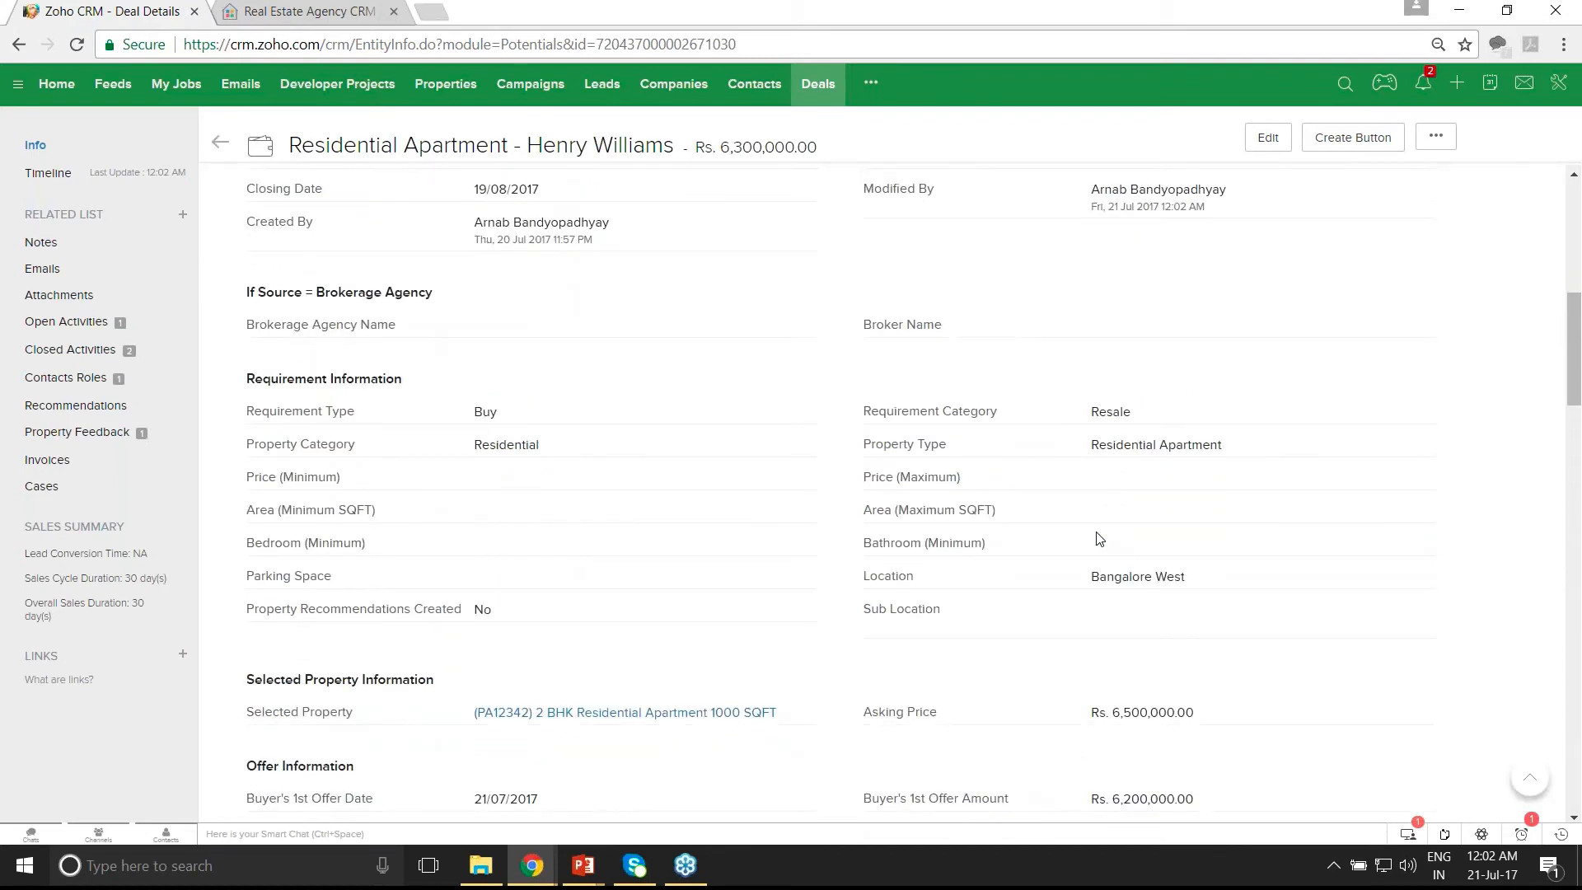
{"action": "scroll", "coordinate": [1099, 540], "scroll_direction": "down", "scroll_amount": 2}
{"action": "scroll", "coordinate": [1099, 540], "scroll_direction": "down", "scroll_amount": 1}
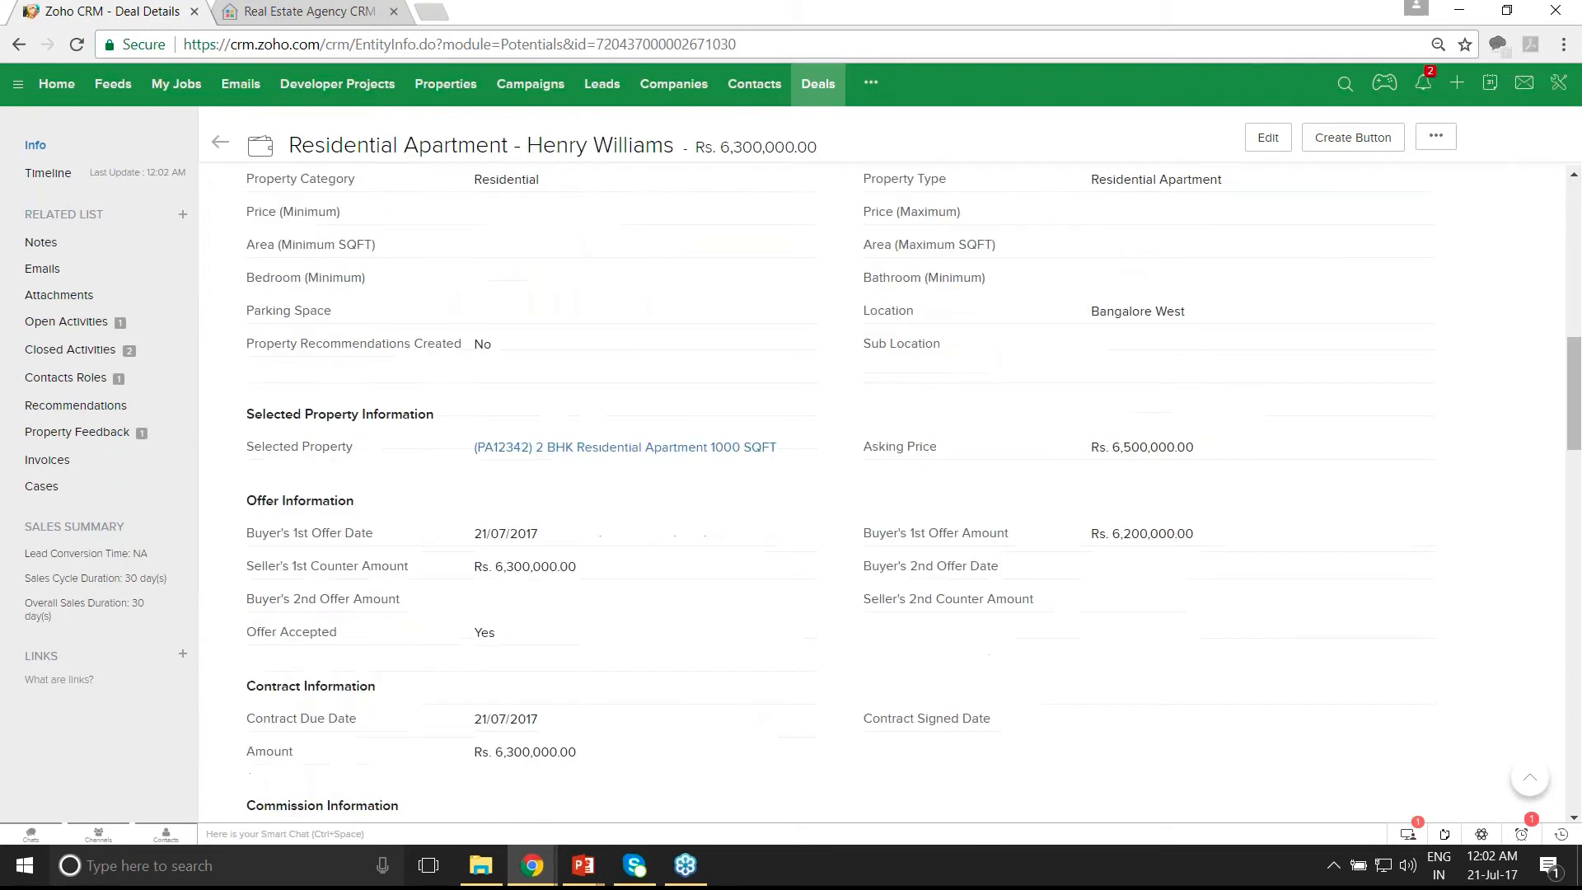
{"action": "scroll", "coordinate": [1099, 540], "scroll_direction": "down", "scroll_amount": 1}
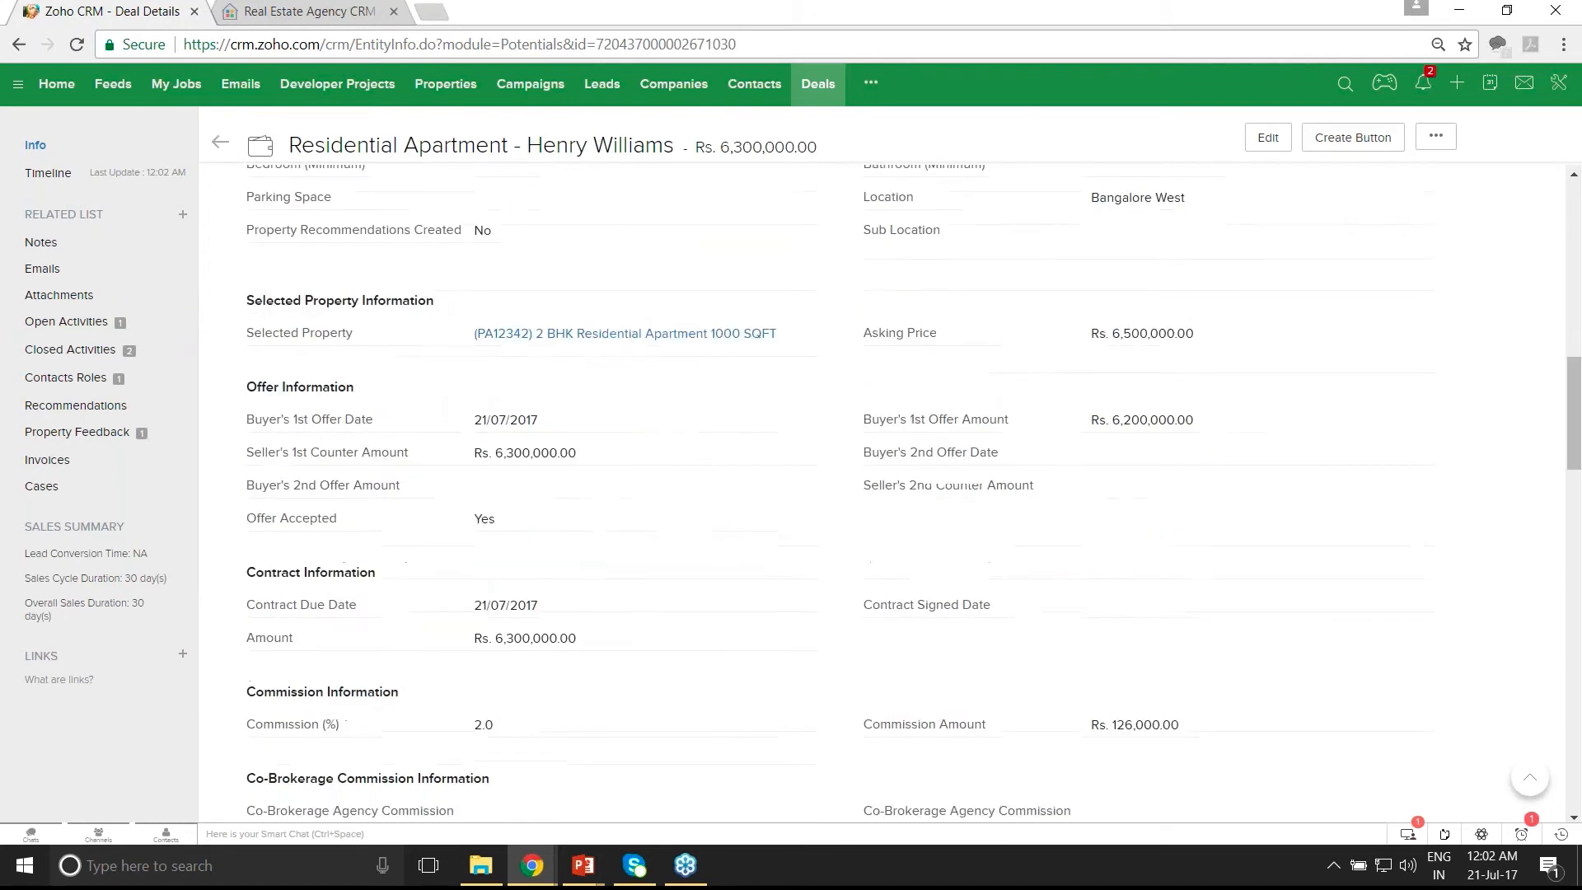
{"action": "left_click", "coordinate": [1117, 606]}
{"action": "left_click", "coordinate": [1204, 740]}
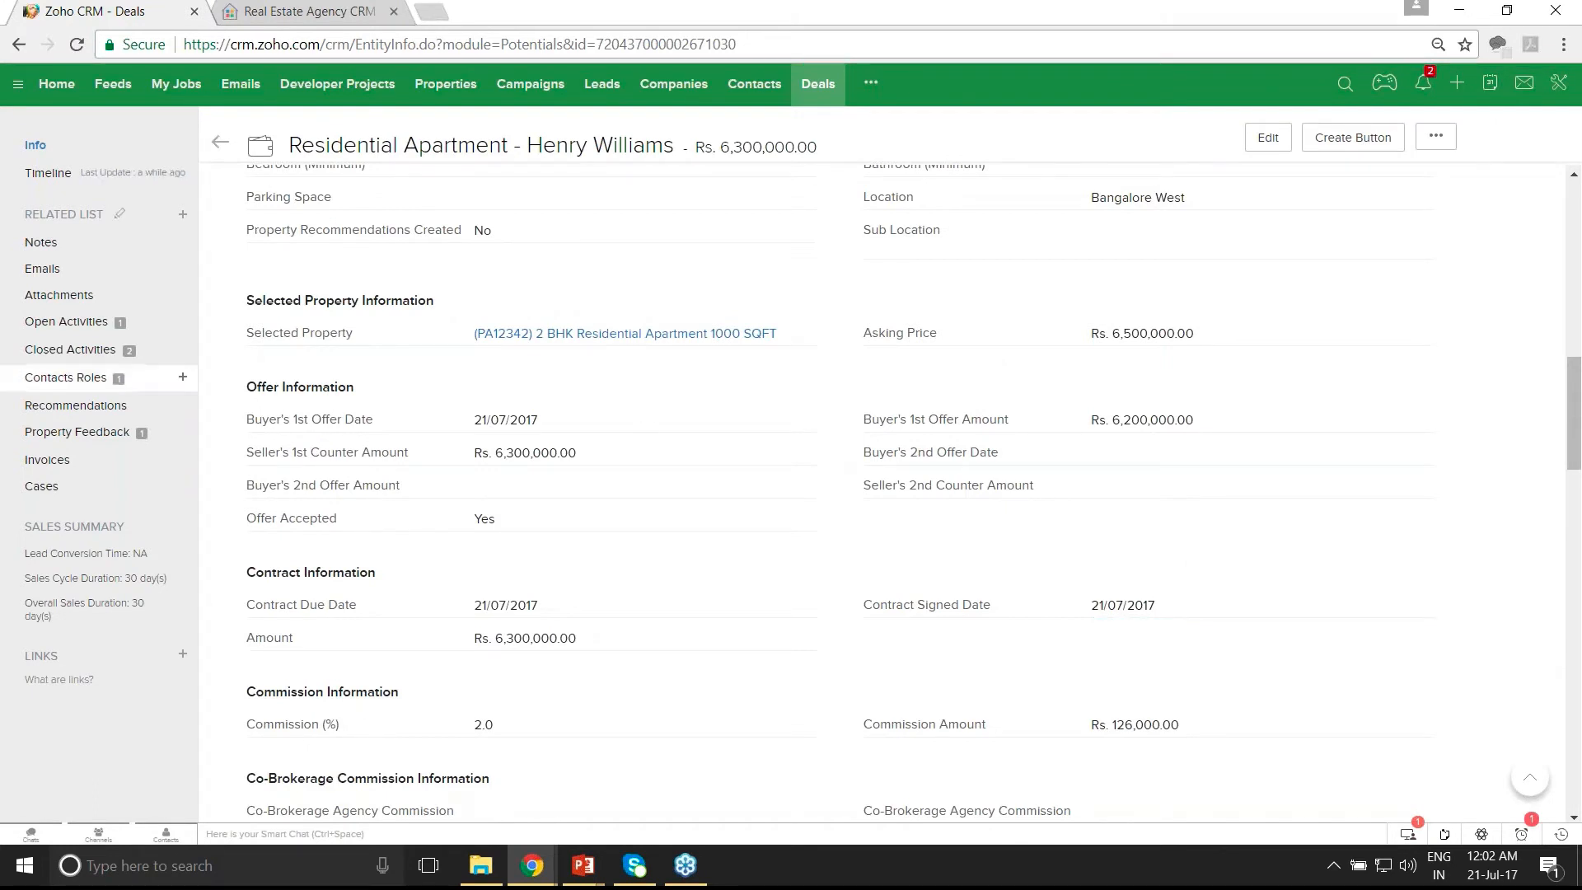
- Complete the signing-contract follow-up task and refresh the deal to show Contract Signed at 90%
{"action": "left_click", "coordinate": [84, 329]}
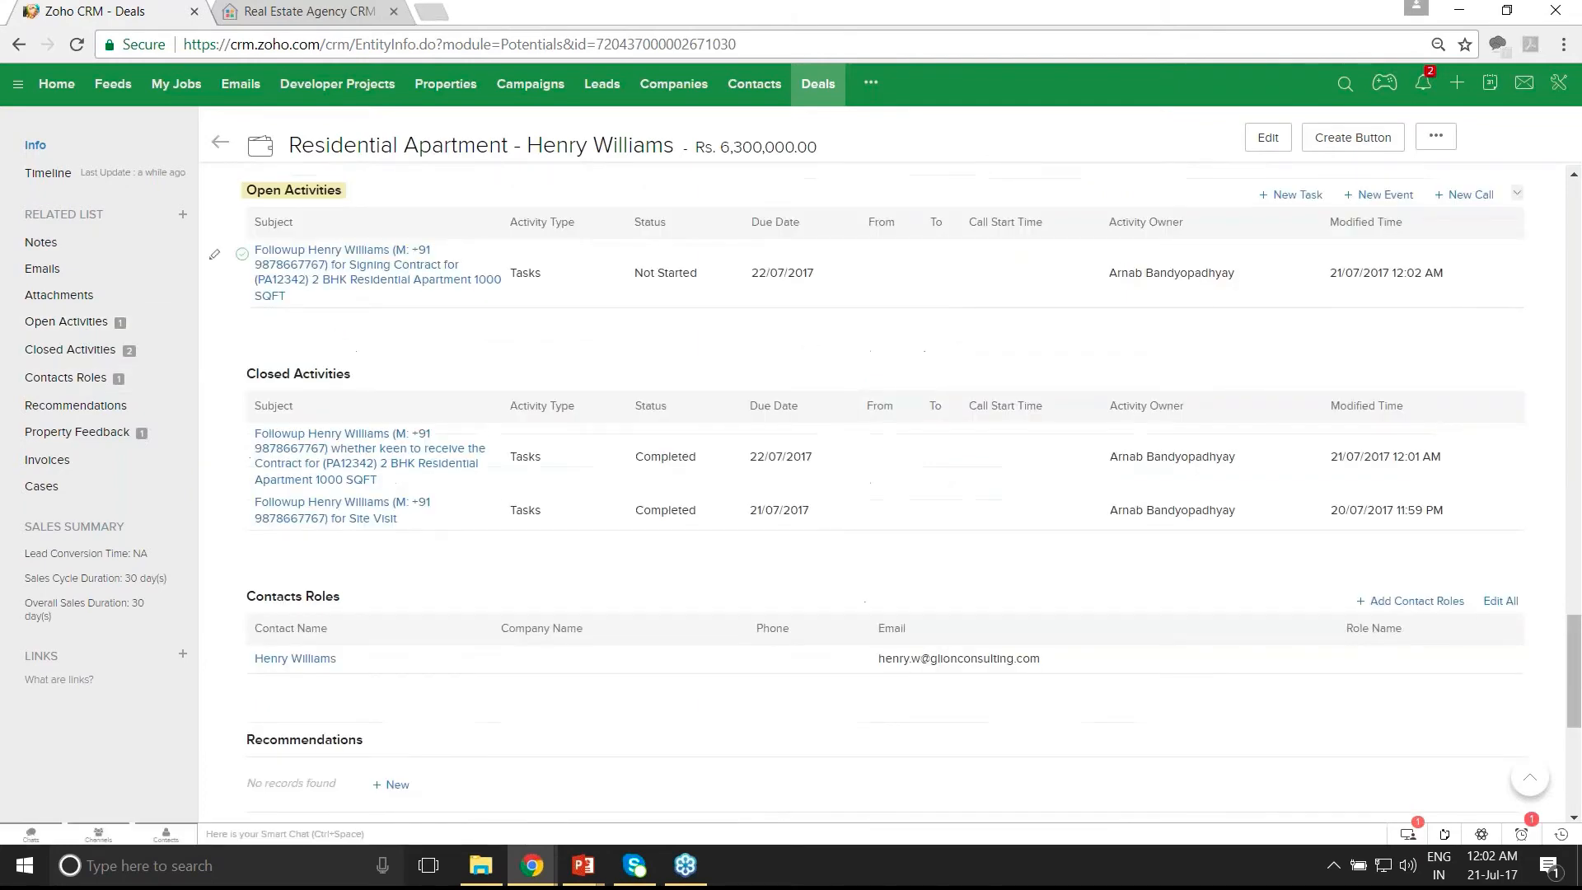
{"action": "left_click", "coordinate": [242, 254]}
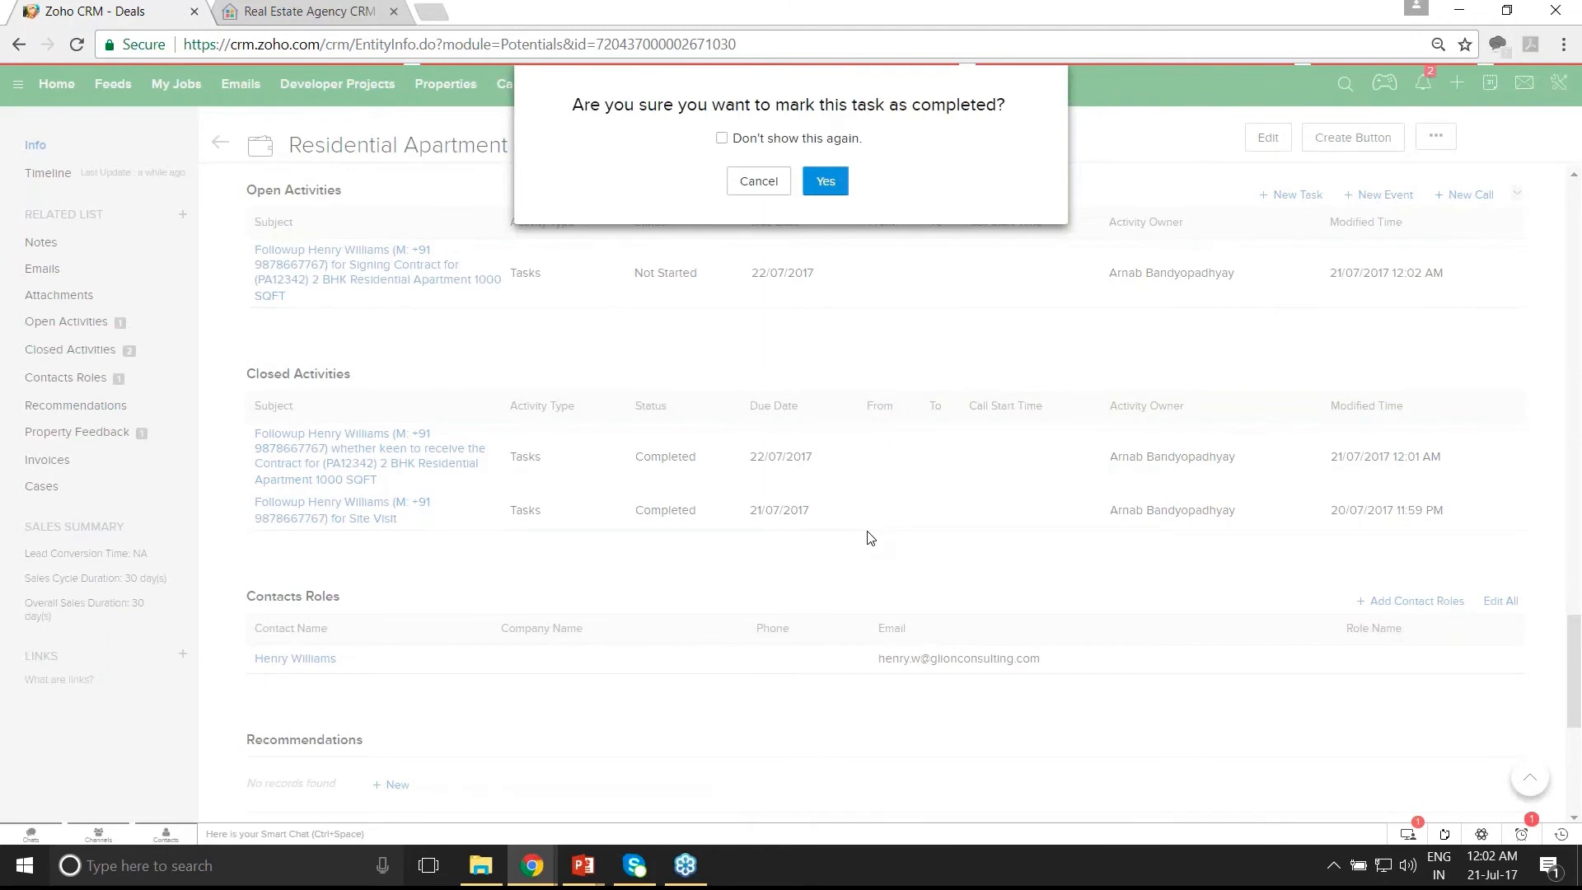
{"action": "key", "text": "Return"}
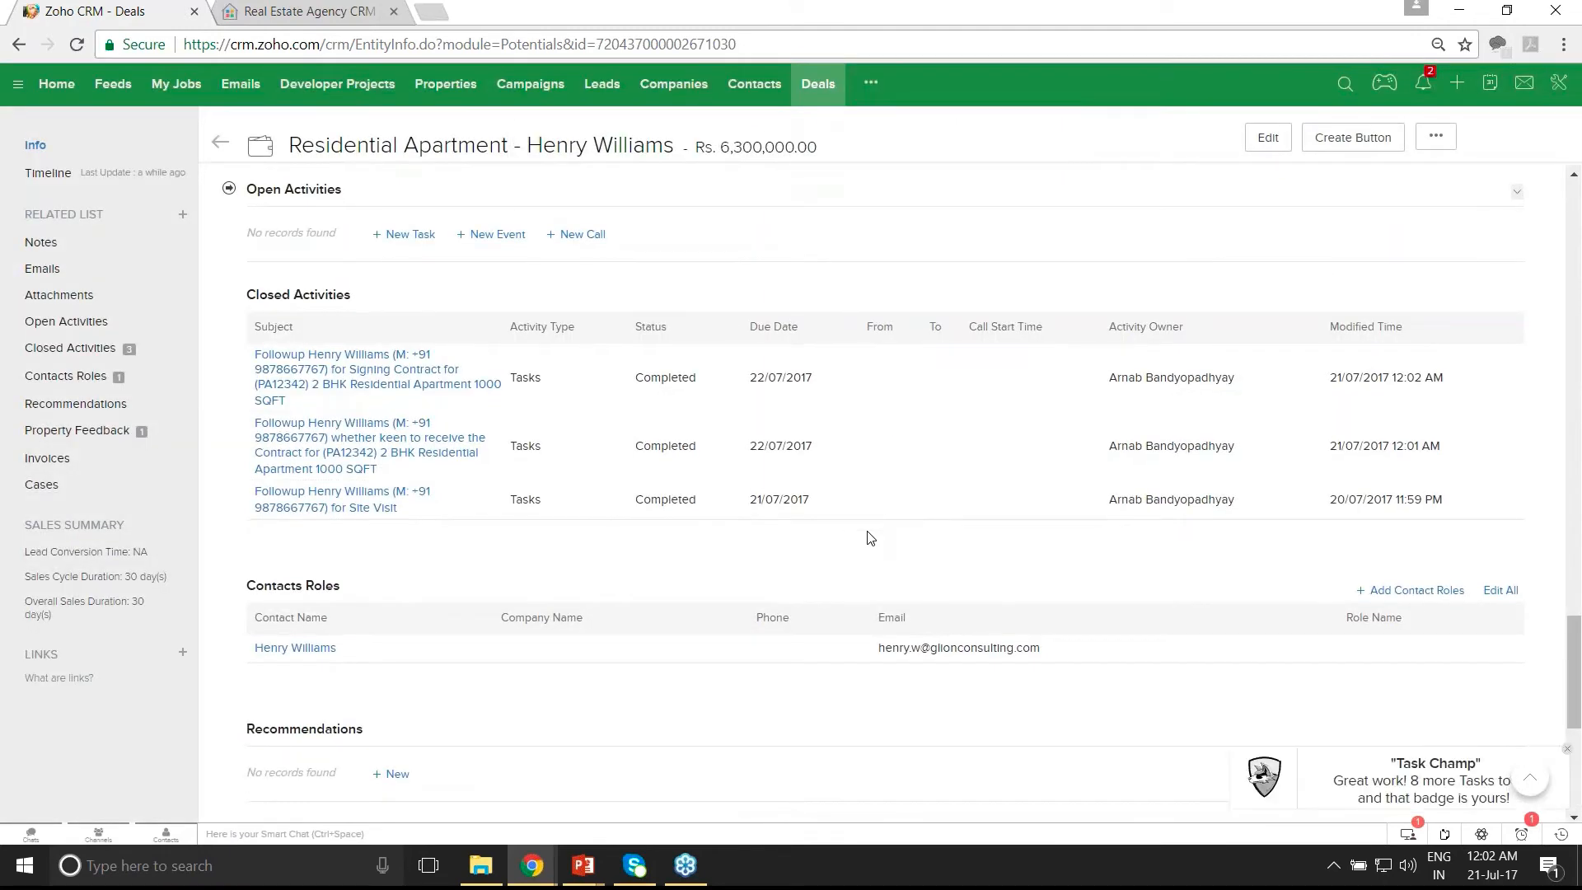
{"action": "scroll", "coordinate": [867, 538], "scroll_direction": "up", "scroll_amount": 15}
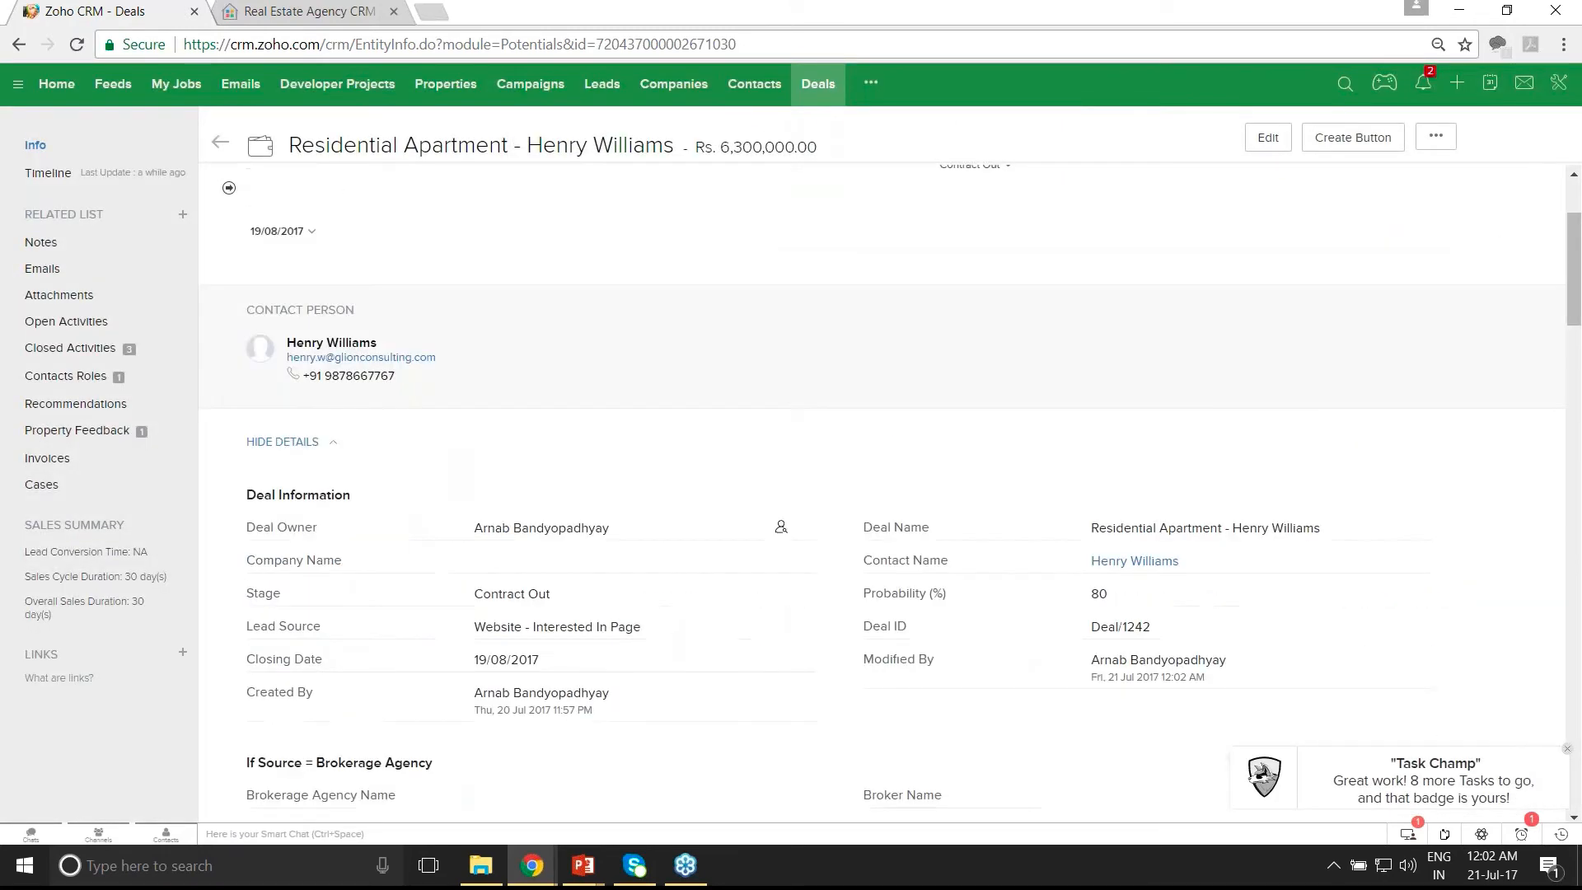
{"action": "scroll", "coordinate": [1095, 425], "scroll_direction": "up", "scroll_amount": 3}
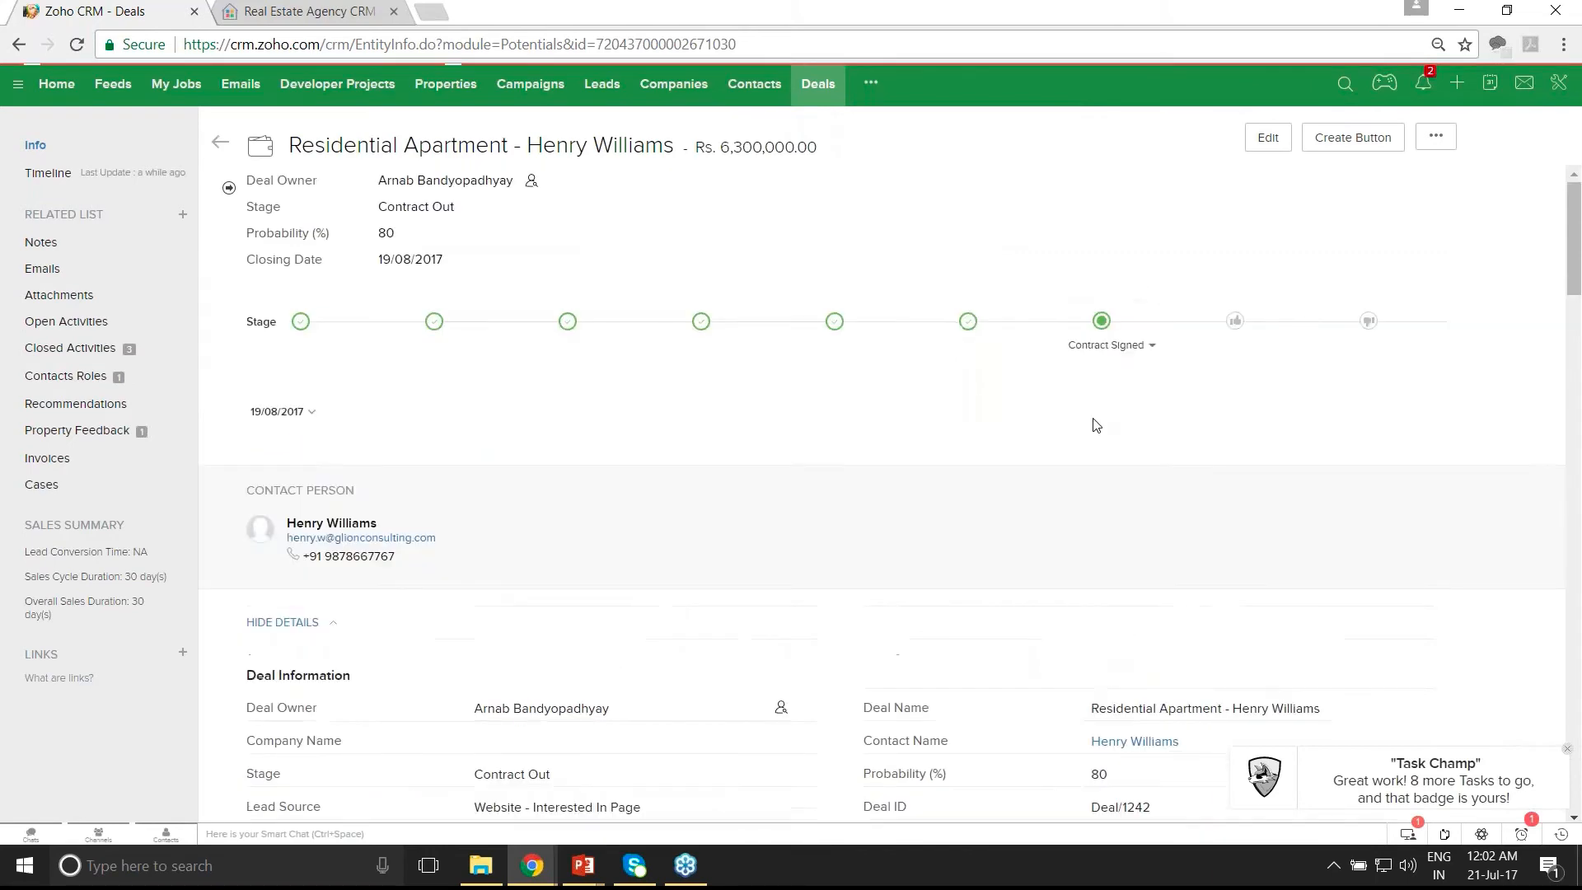
{"action": "left_click", "coordinate": [79, 45]}
{"action": "left_click", "coordinate": [81, 47]}
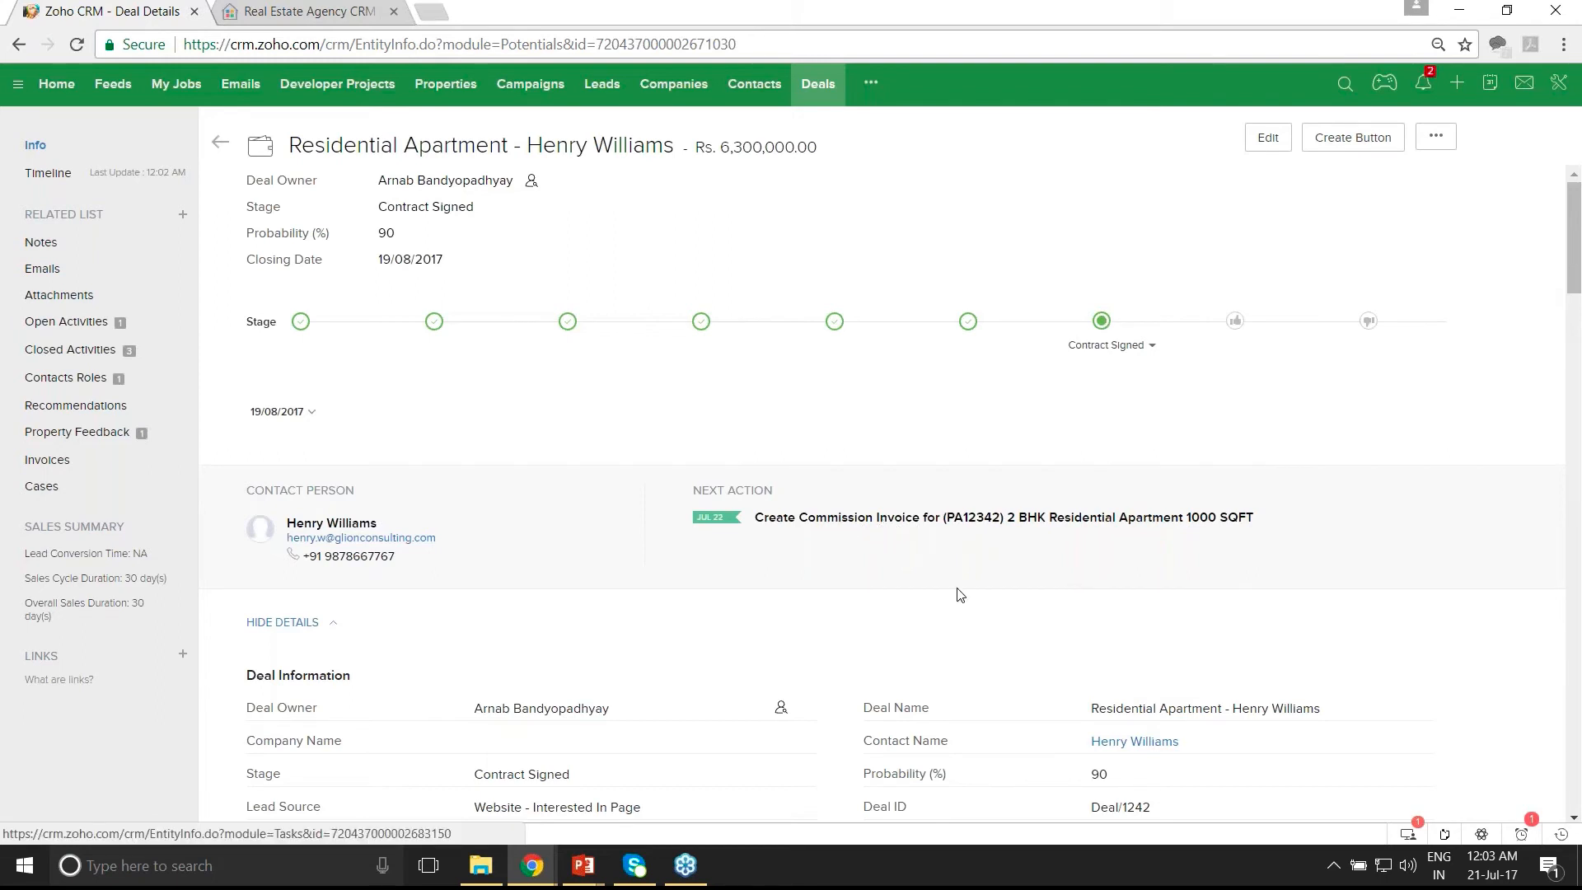
- Change Invoice Raised on Buyer/Tenant to Yes, then reload the deal to show its linked invoice
{"action": "scroll", "coordinate": [958, 590], "scroll_direction": "down", "scroll_amount": 1}
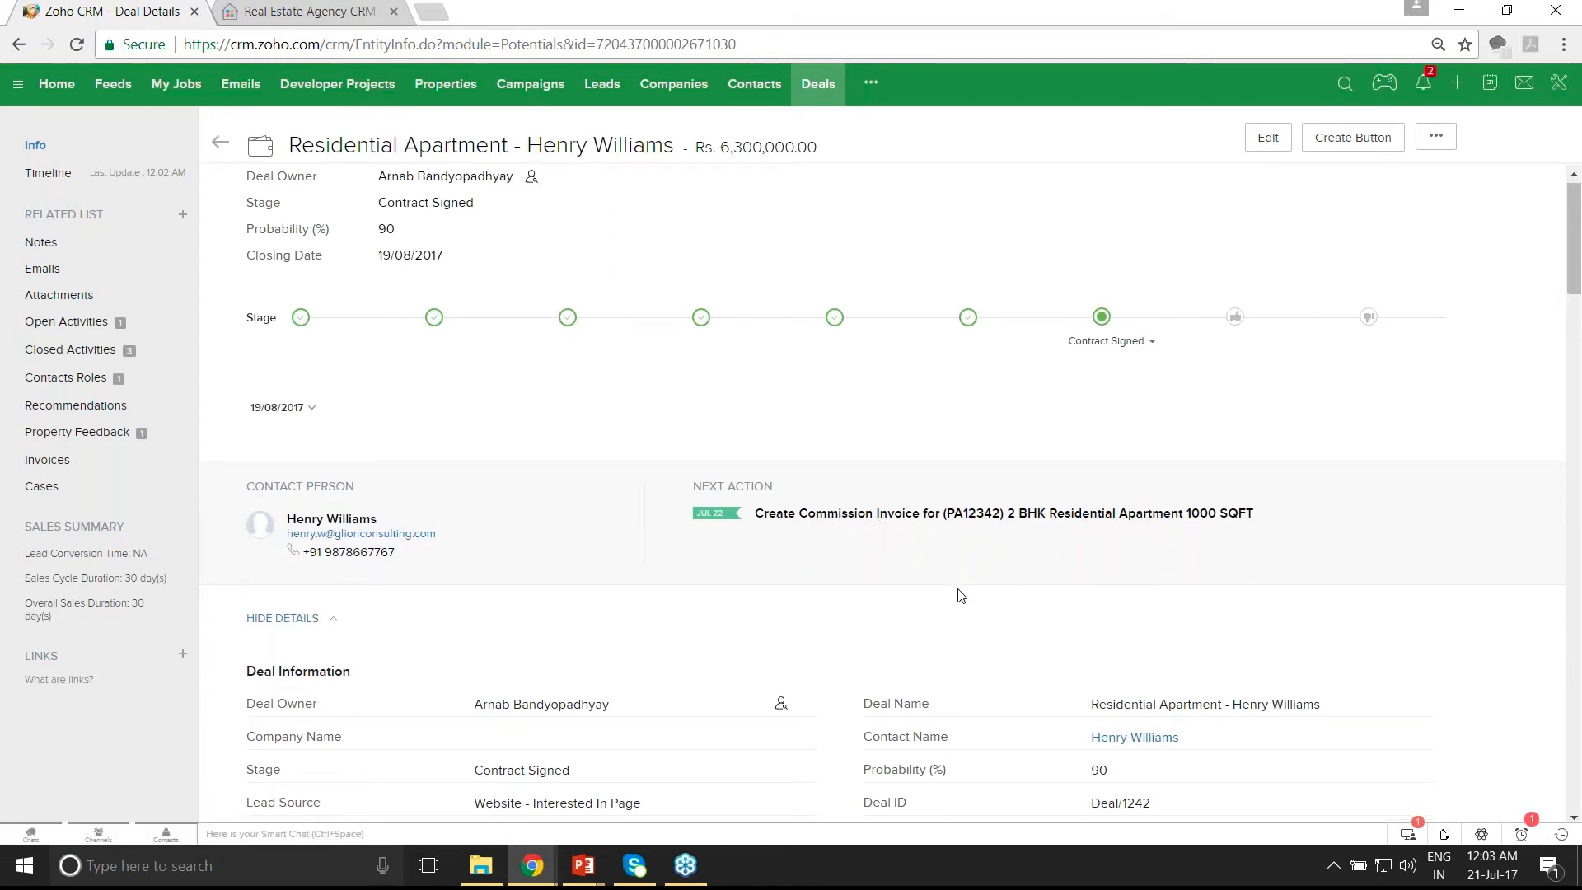
{"action": "scroll", "coordinate": [961, 595], "scroll_direction": "down", "scroll_amount": 4}
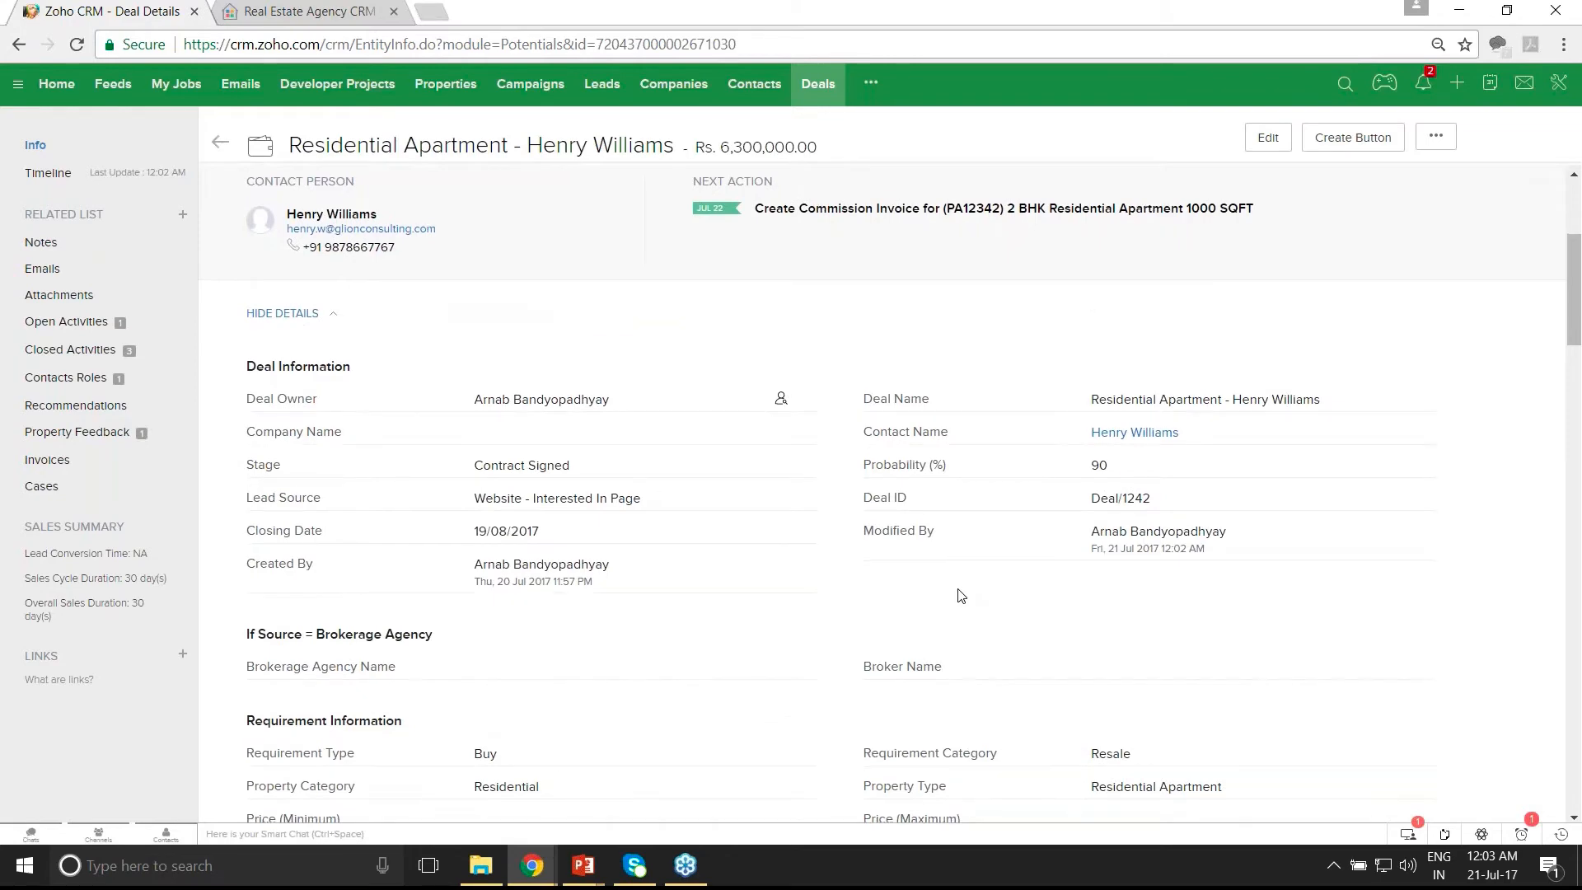
{"action": "scroll", "coordinate": [960, 595], "scroll_direction": "down", "scroll_amount": 8}
{"action": "scroll", "coordinate": [961, 595], "scroll_direction": "down", "scroll_amount": 3}
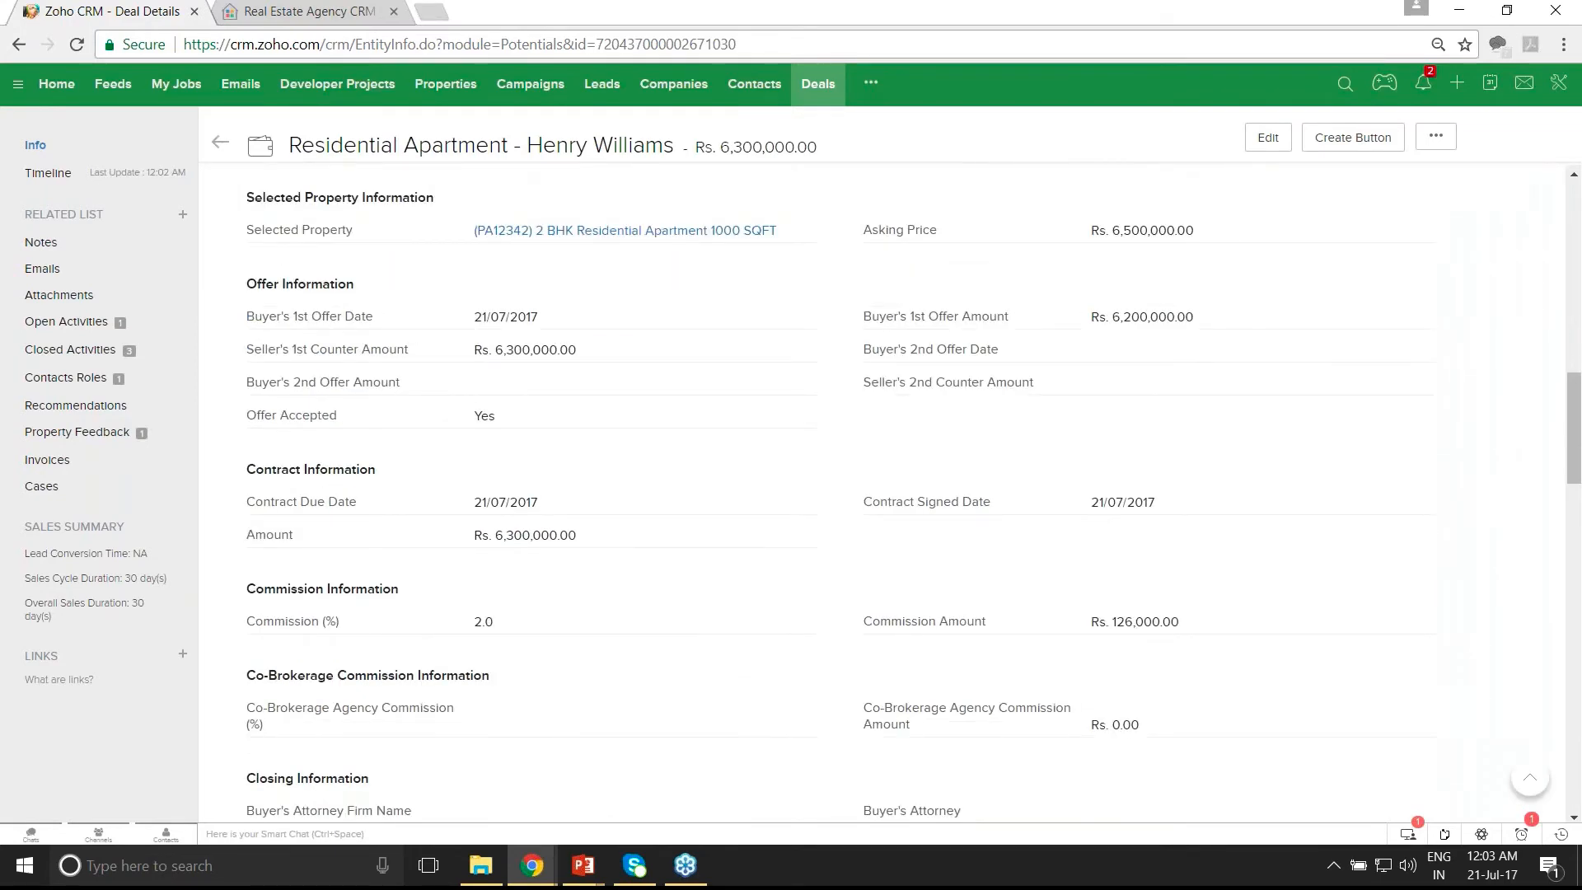
{"action": "scroll", "coordinate": [960, 595], "scroll_direction": "down", "scroll_amount": 3}
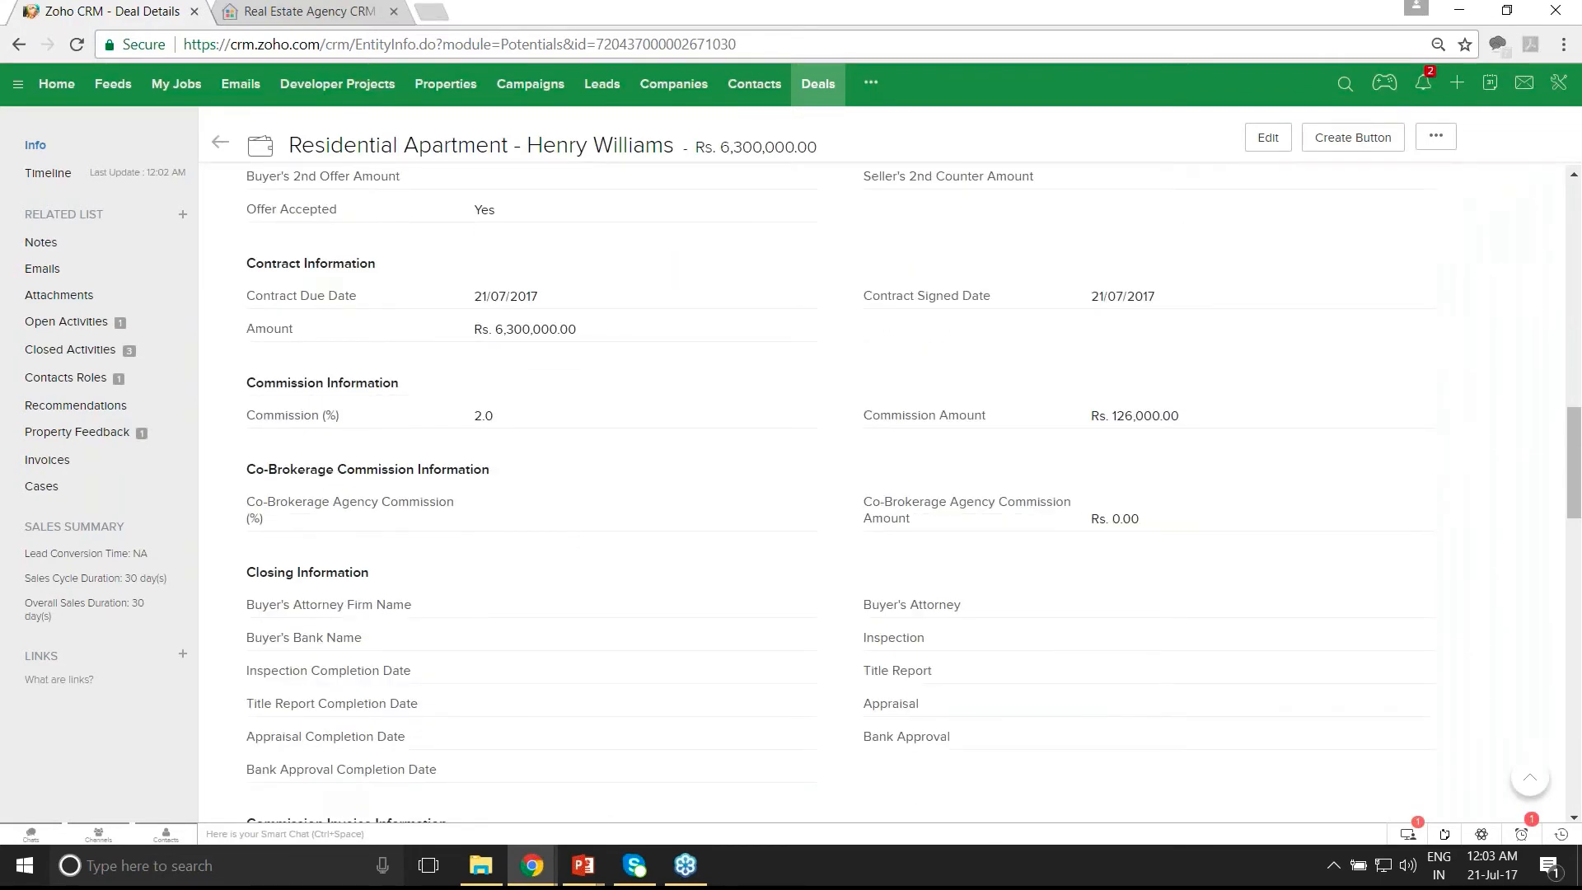
{"action": "scroll", "coordinate": [913, 493], "scroll_direction": "down", "scroll_amount": 1}
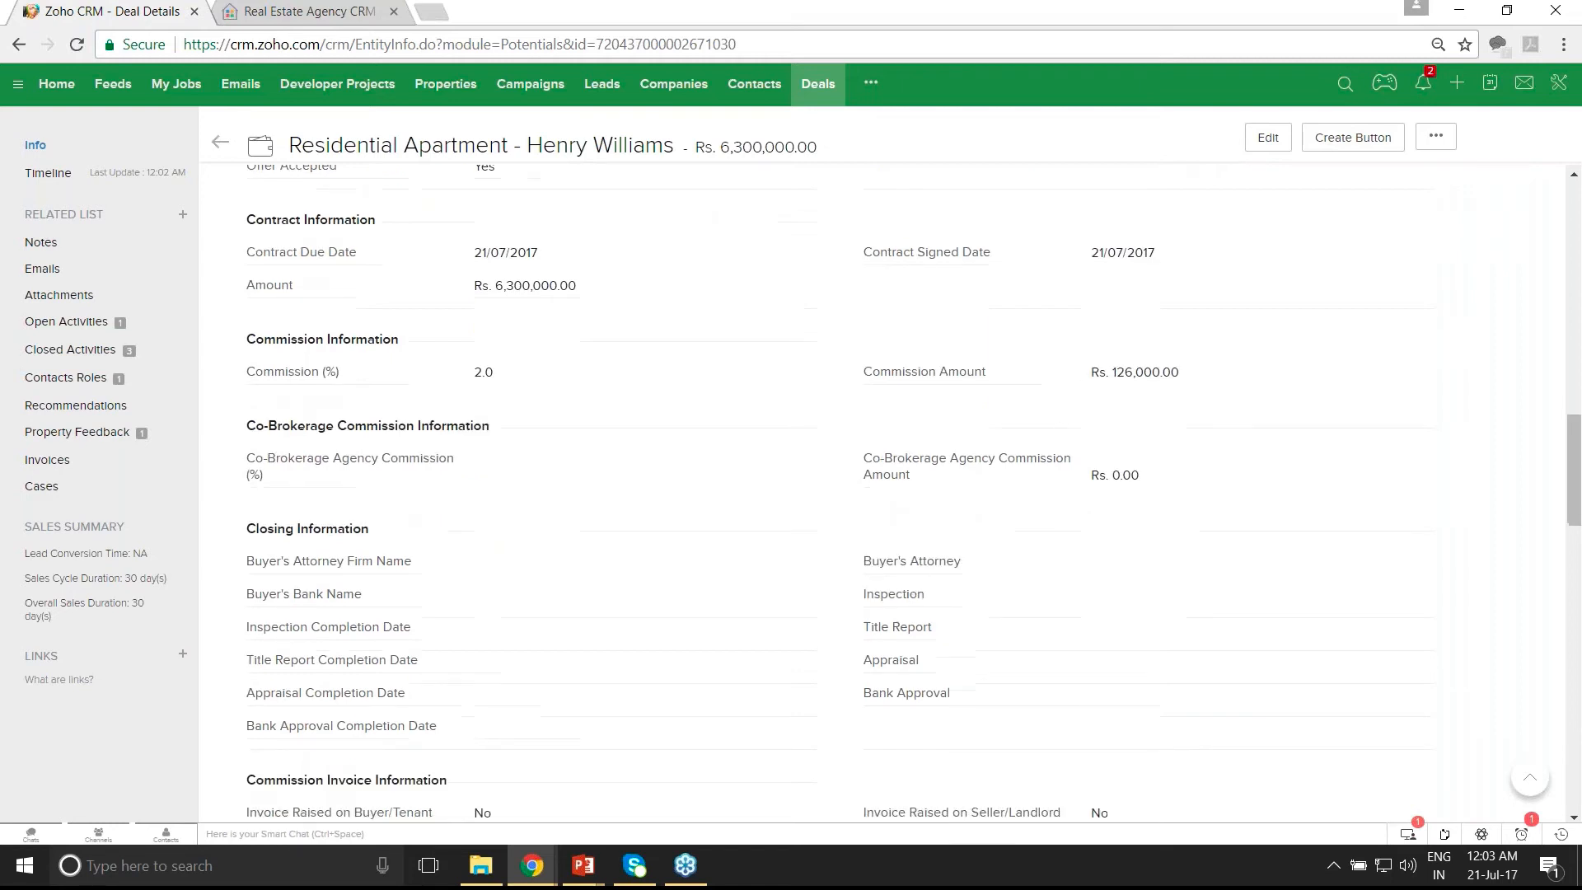
{"action": "scroll", "coordinate": [505, 664], "scroll_direction": "down", "scroll_amount": 4}
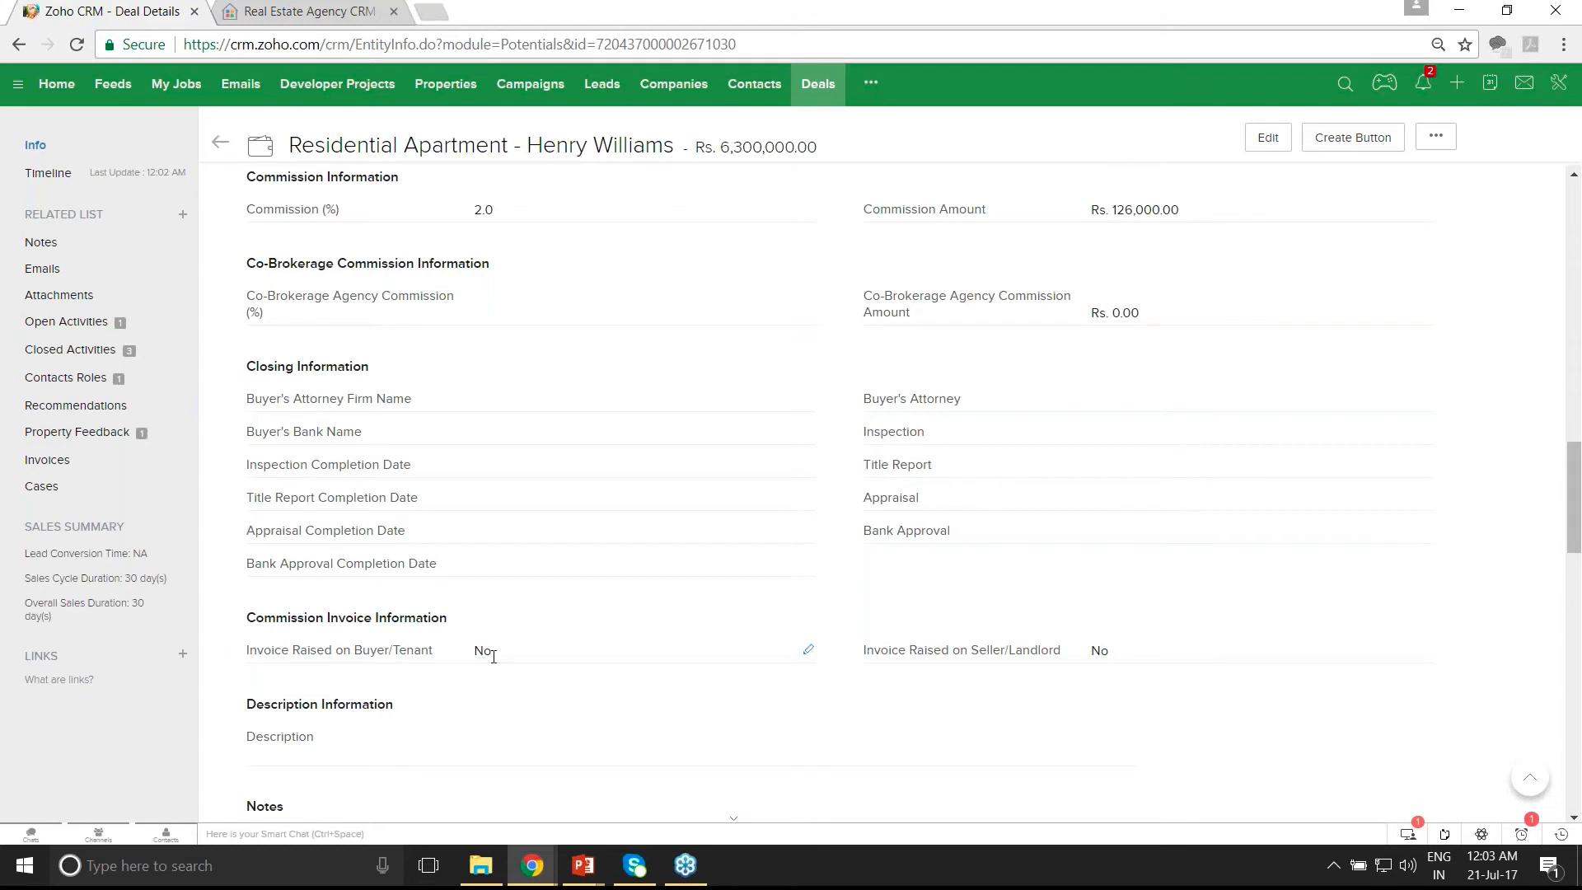
{"action": "left_click", "coordinate": [810, 655]}
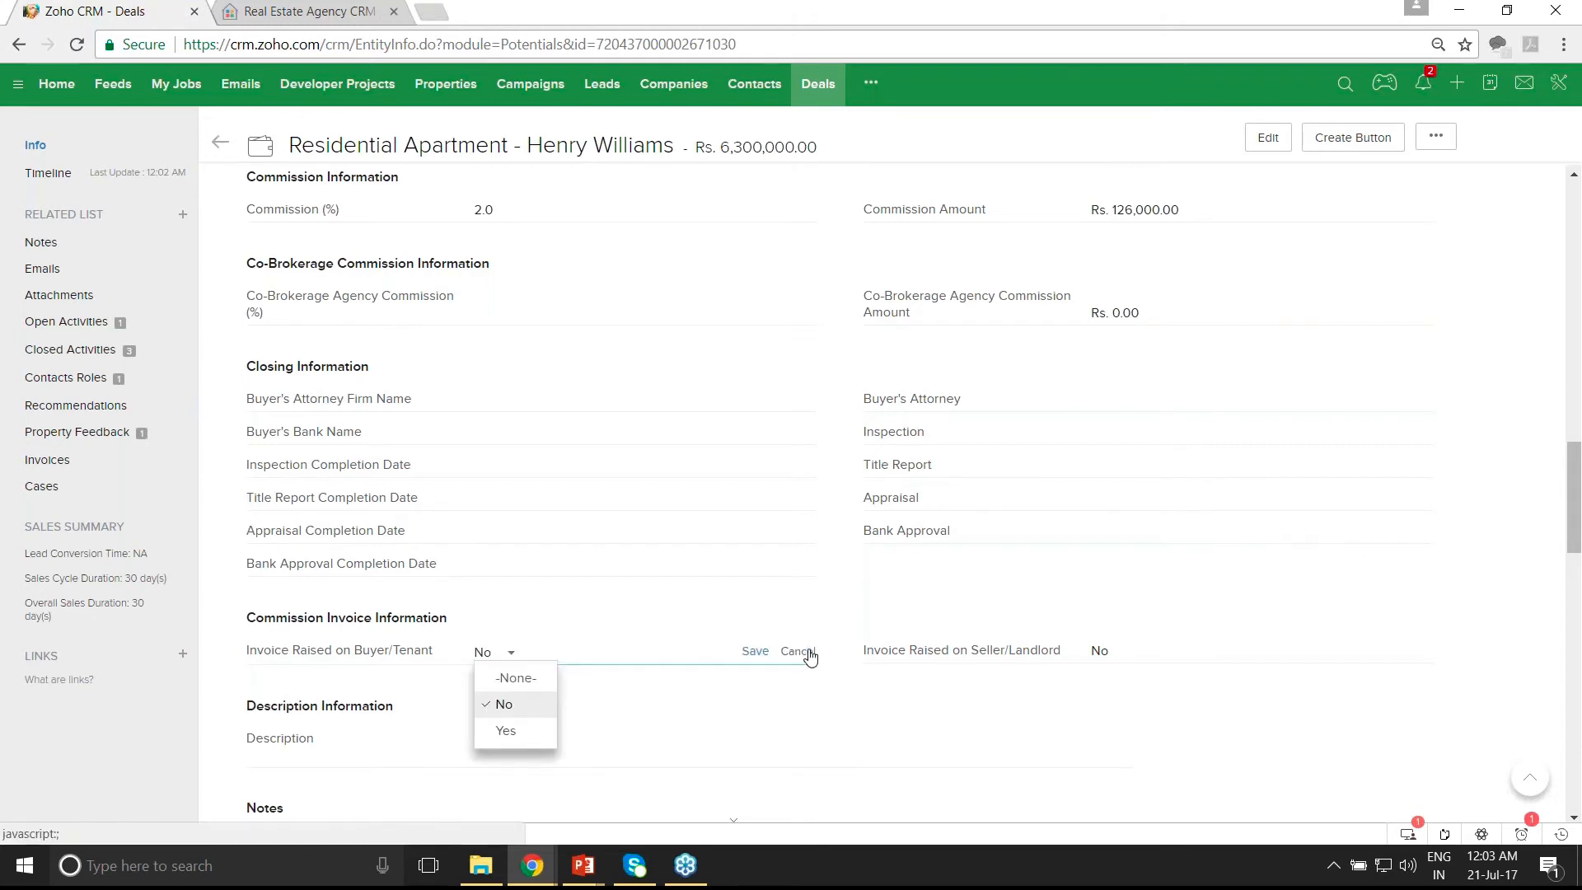
{"action": "left_click", "coordinate": [506, 730]}
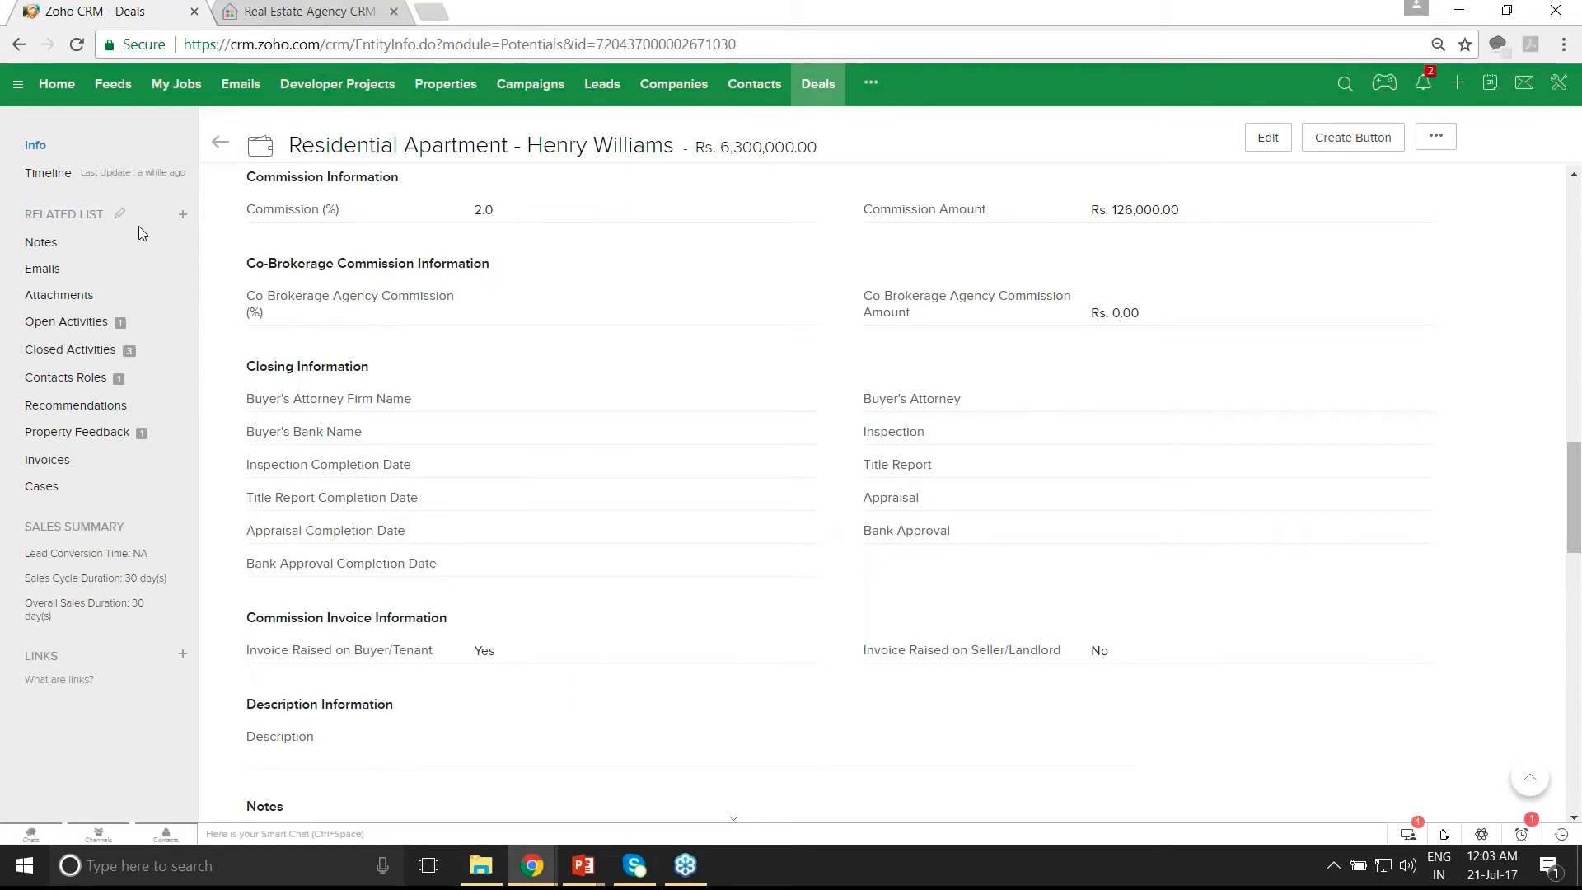
{"action": "left_click", "coordinate": [77, 46]}
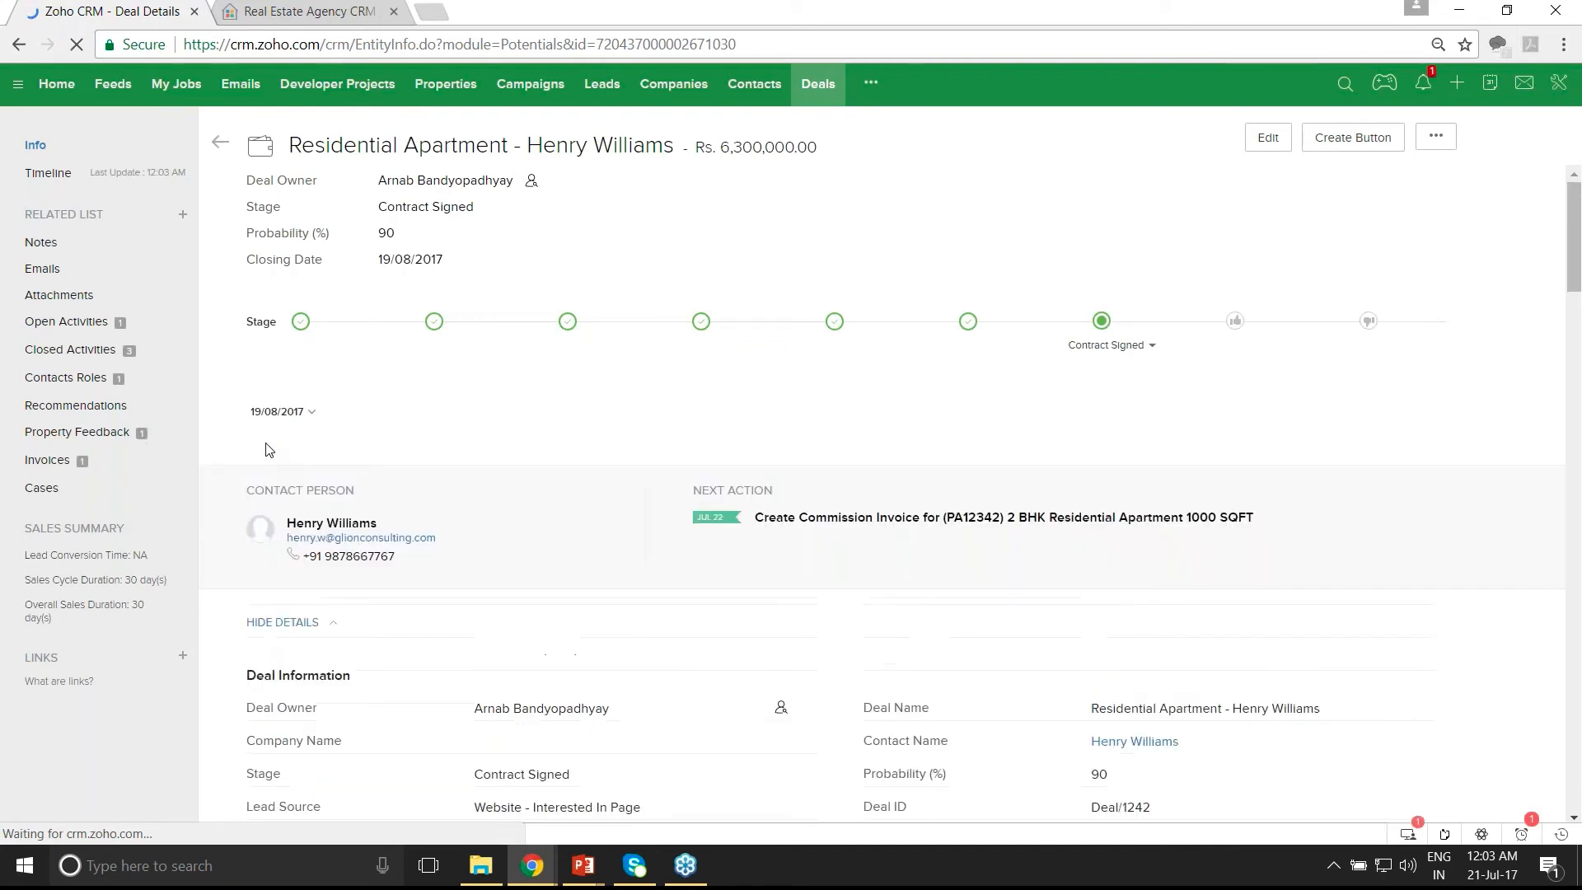
- Open the deal's commission invoice and review its Property and Commission Details (Rs. 126,000.00 total)
{"action": "left_click", "coordinate": [51, 466]}
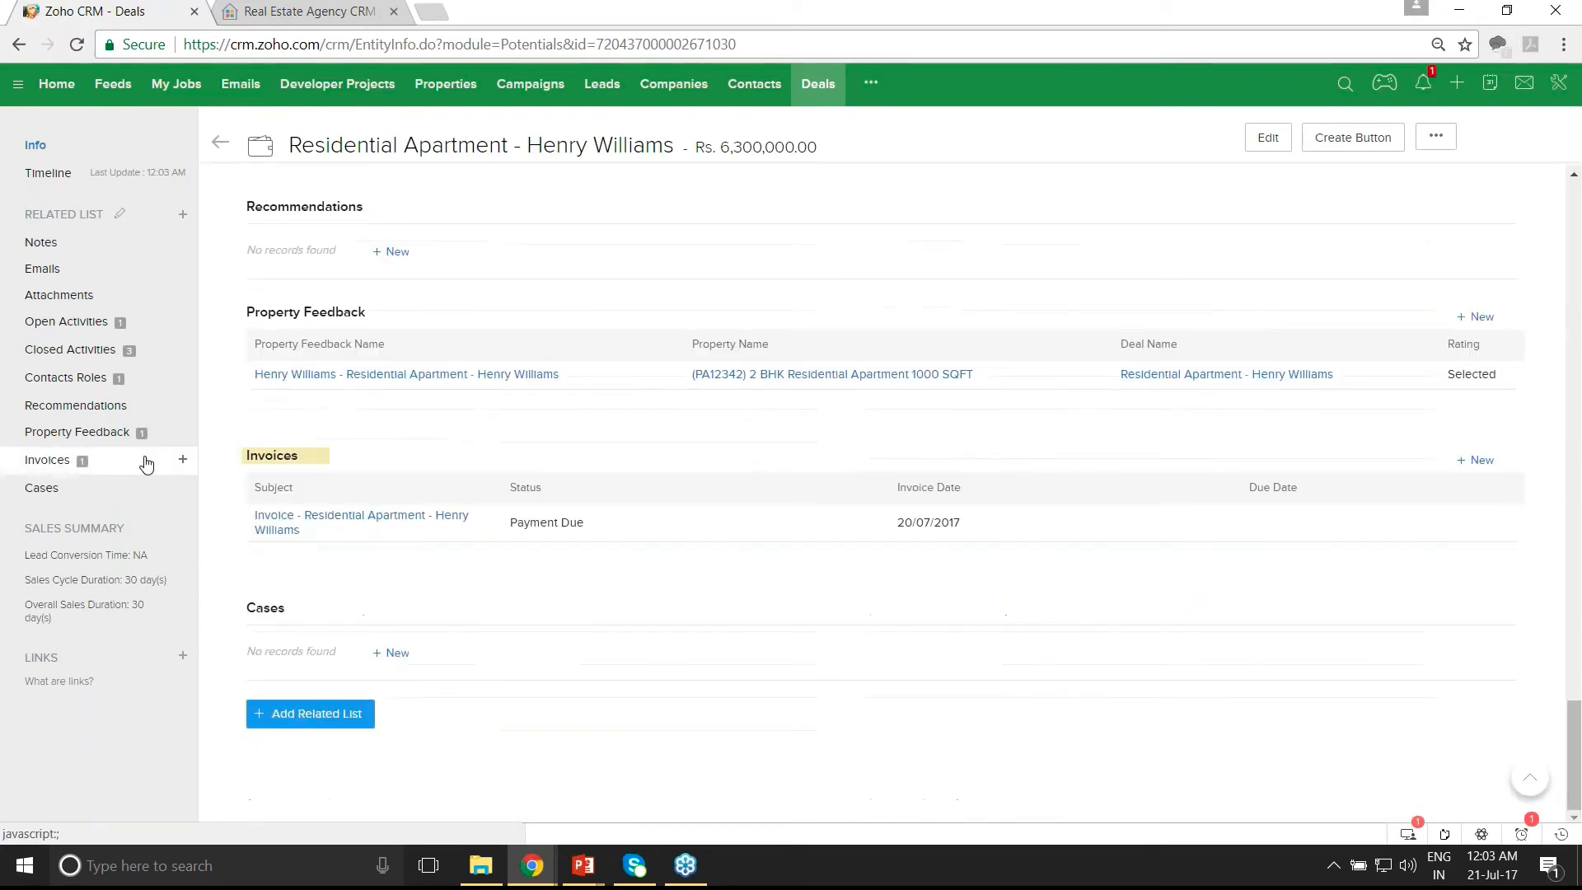
{"action": "left_click", "coordinate": [281, 537]}
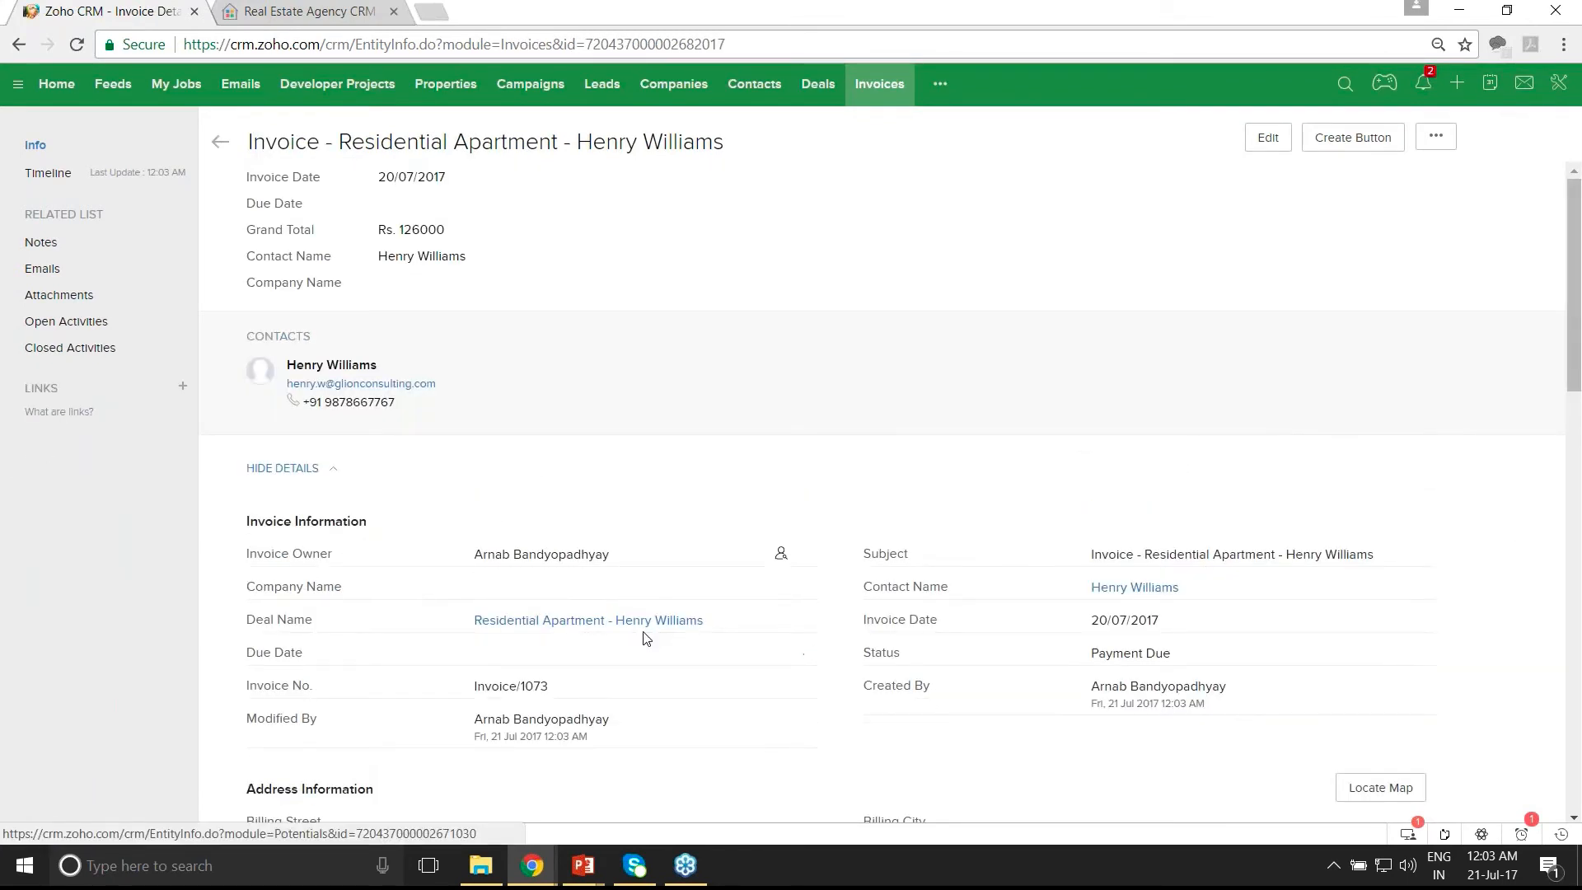
{"action": "scroll", "coordinate": [752, 652], "scroll_direction": "down", "scroll_amount": 1}
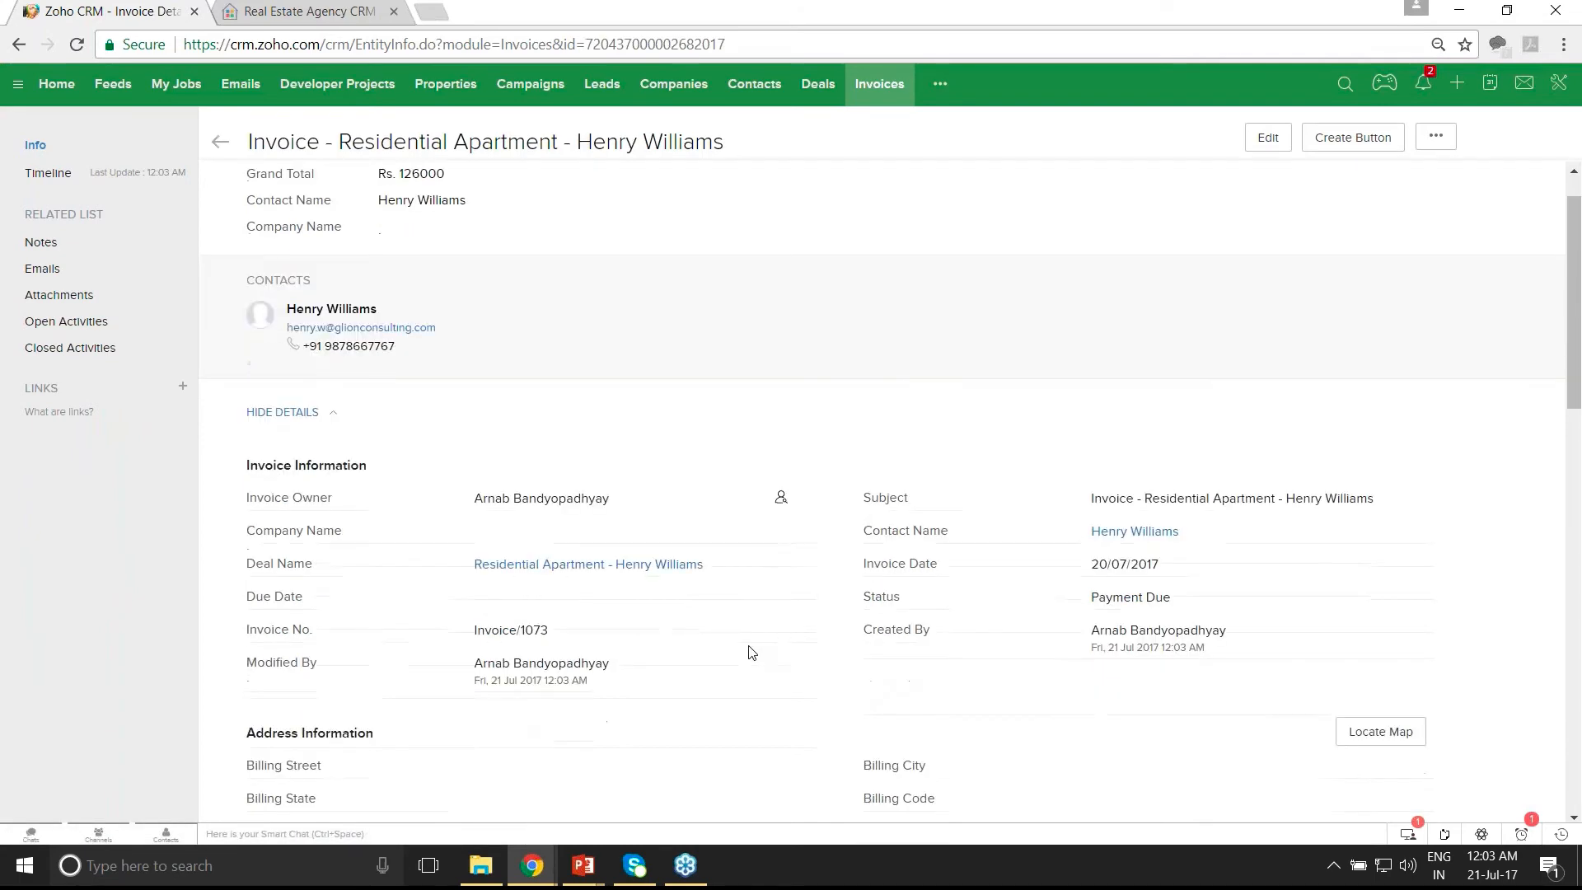
{"action": "scroll", "coordinate": [751, 652], "scroll_direction": "down", "scroll_amount": 3}
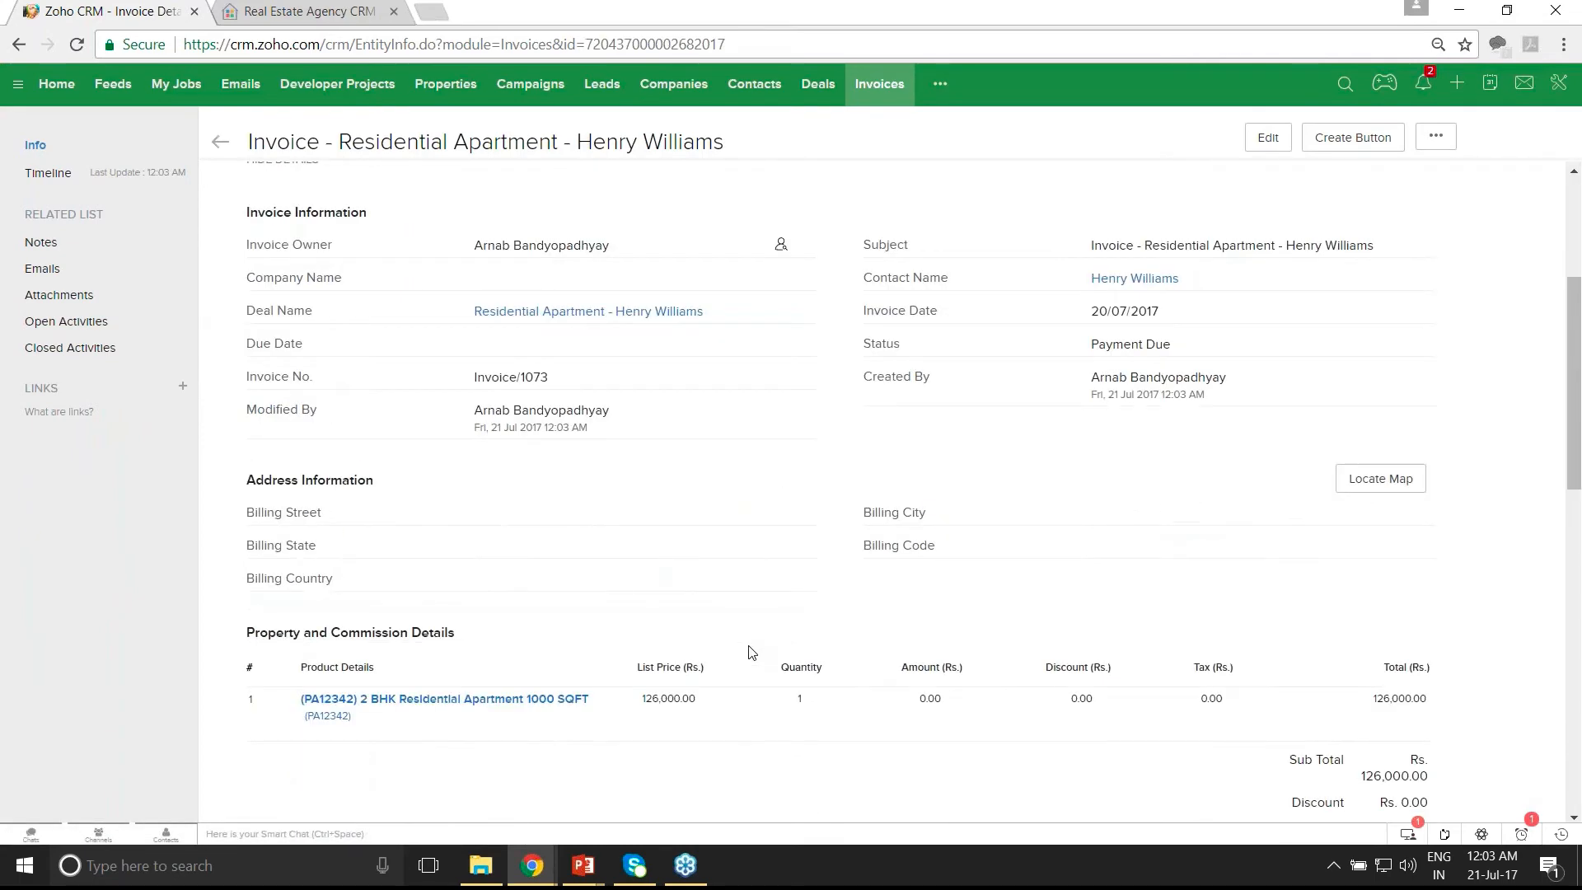
{"action": "scroll", "coordinate": [752, 652], "scroll_direction": "down", "scroll_amount": 1}
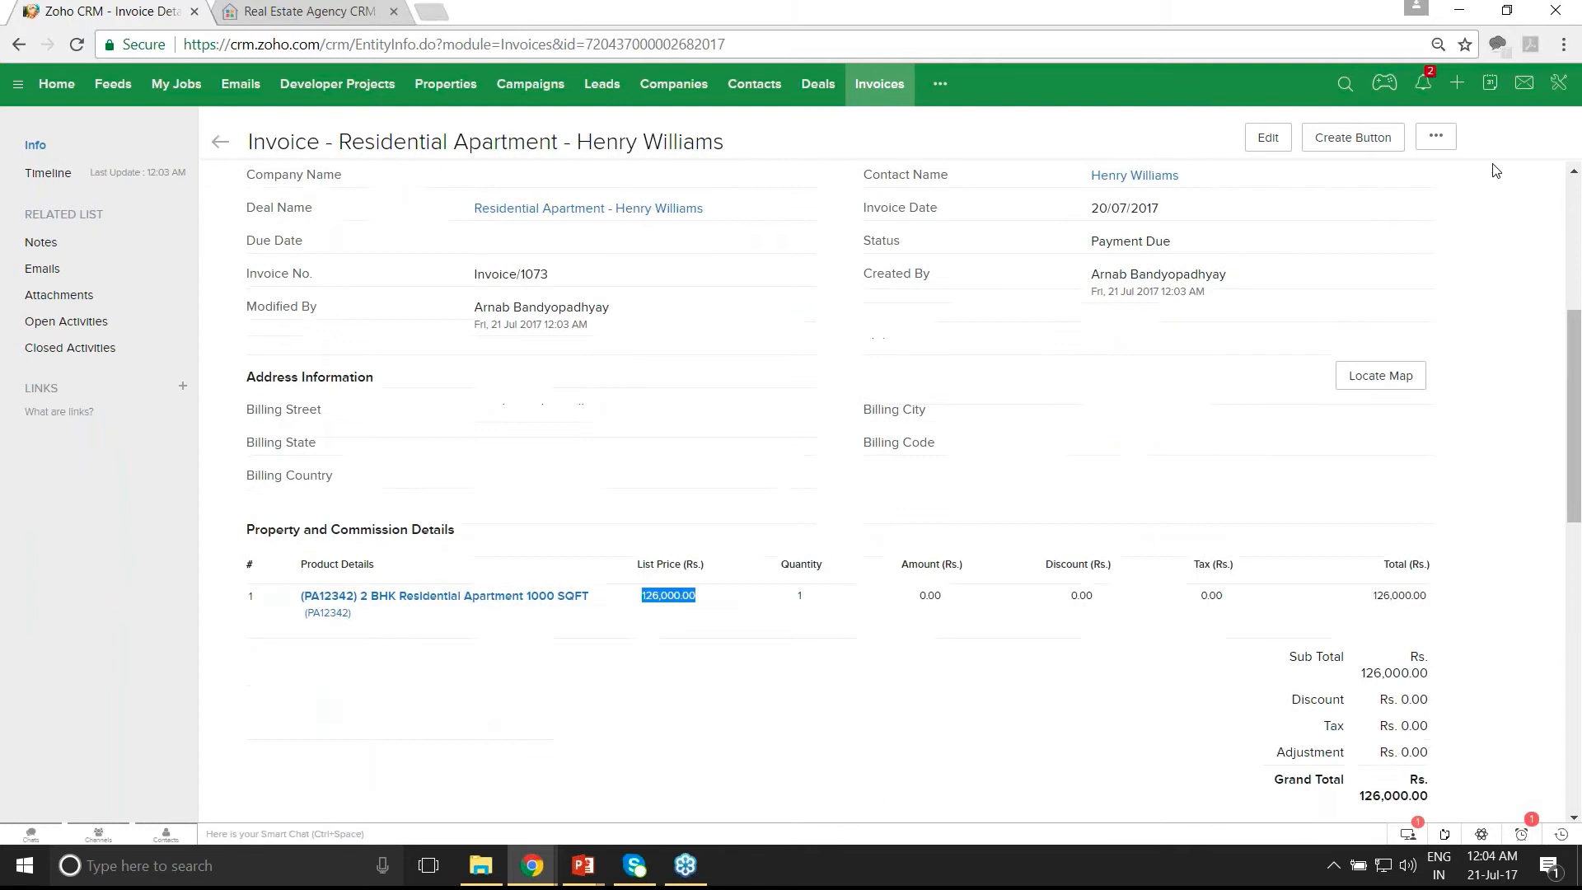
{"action": "left_click", "coordinate": [1436, 140]}
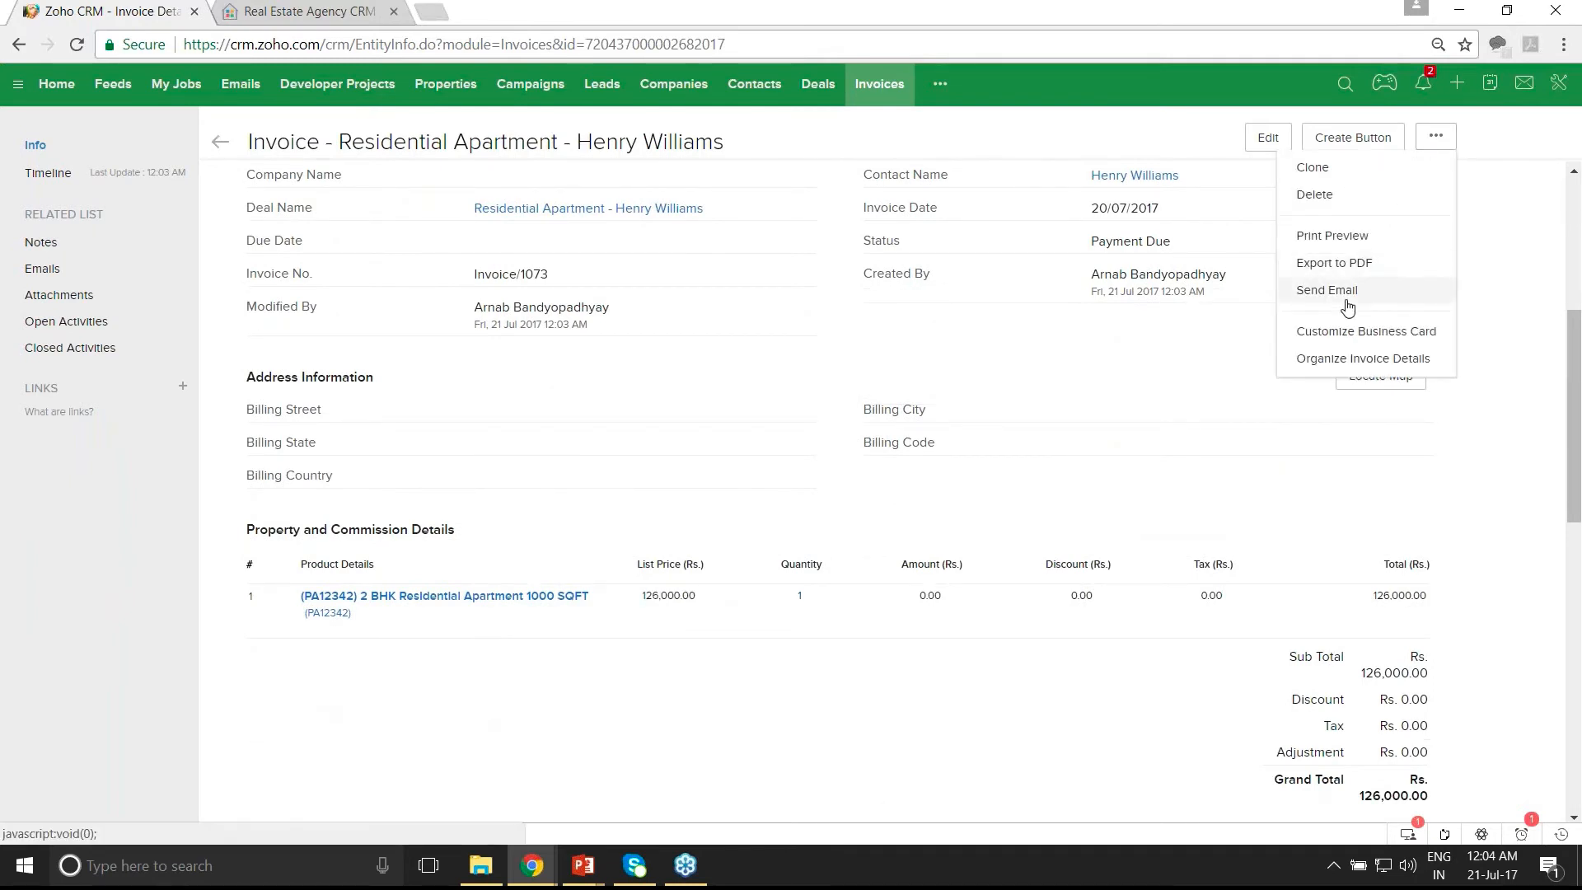
{"action": "left_click", "coordinate": [1479, 419]}
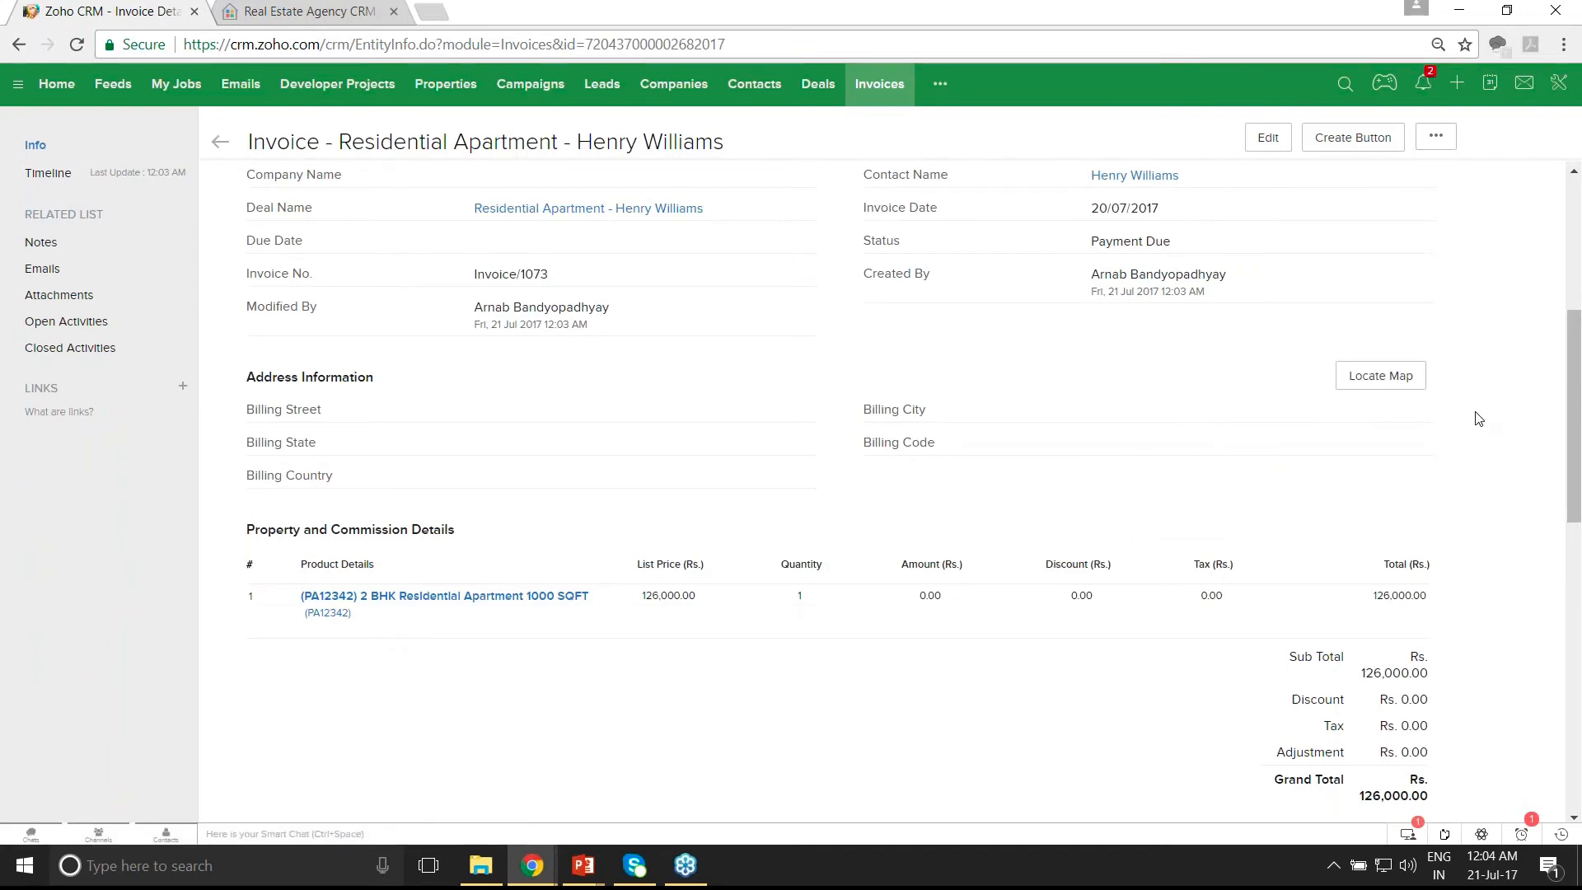
{"action": "scroll", "coordinate": [1478, 420], "scroll_direction": "up", "scroll_amount": 4}
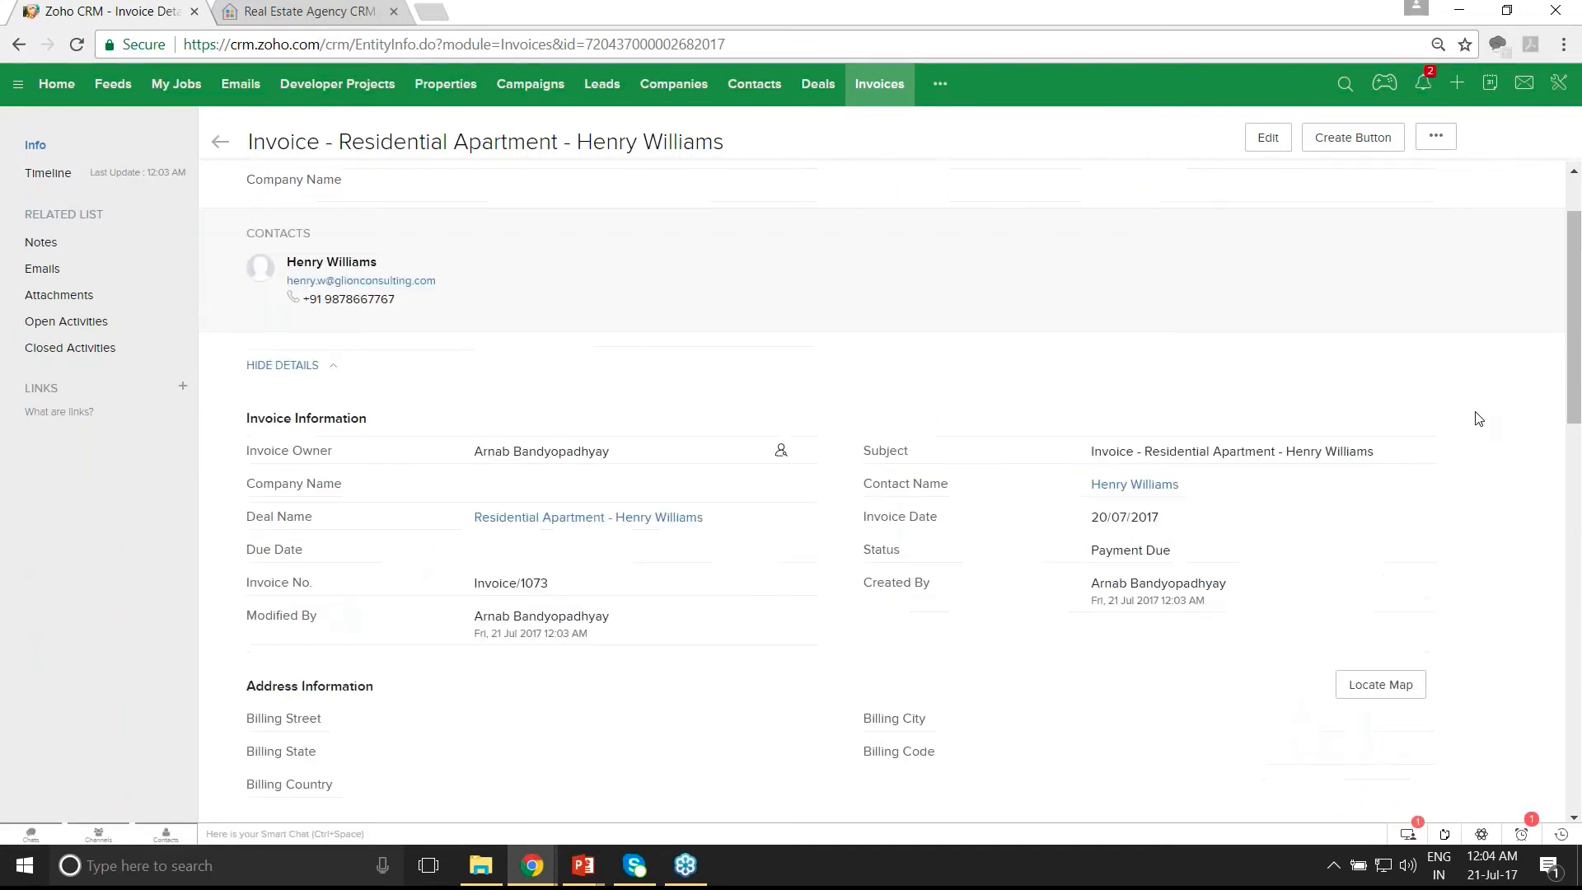
{"action": "scroll", "coordinate": [1478, 419], "scroll_direction": "up", "scroll_amount": 1}
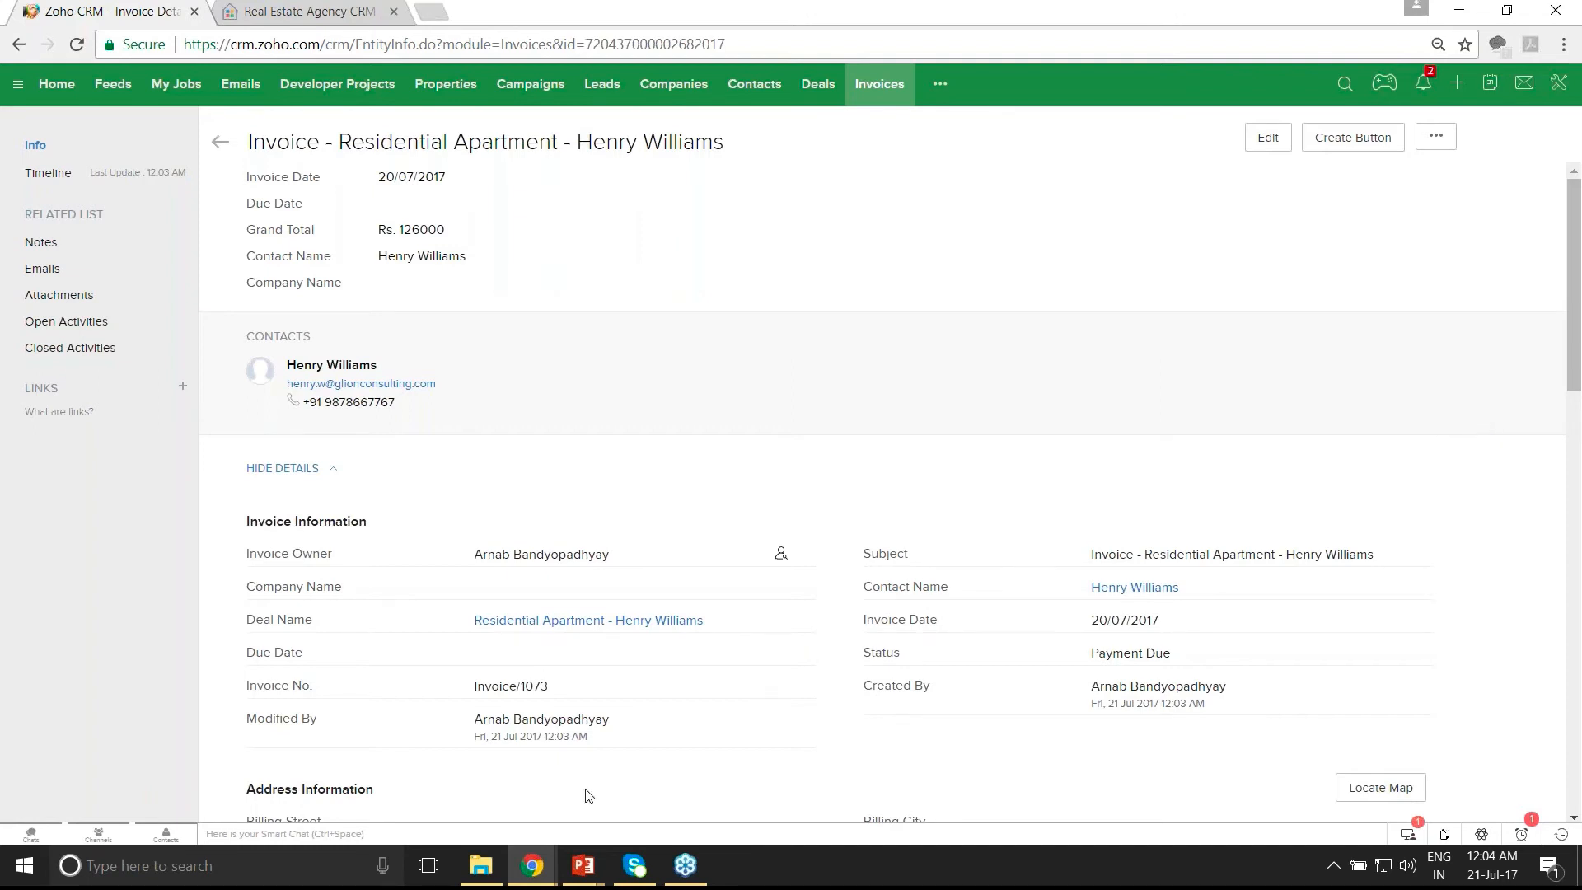
{"action": "mouse_move", "coordinate": [551, 854]}
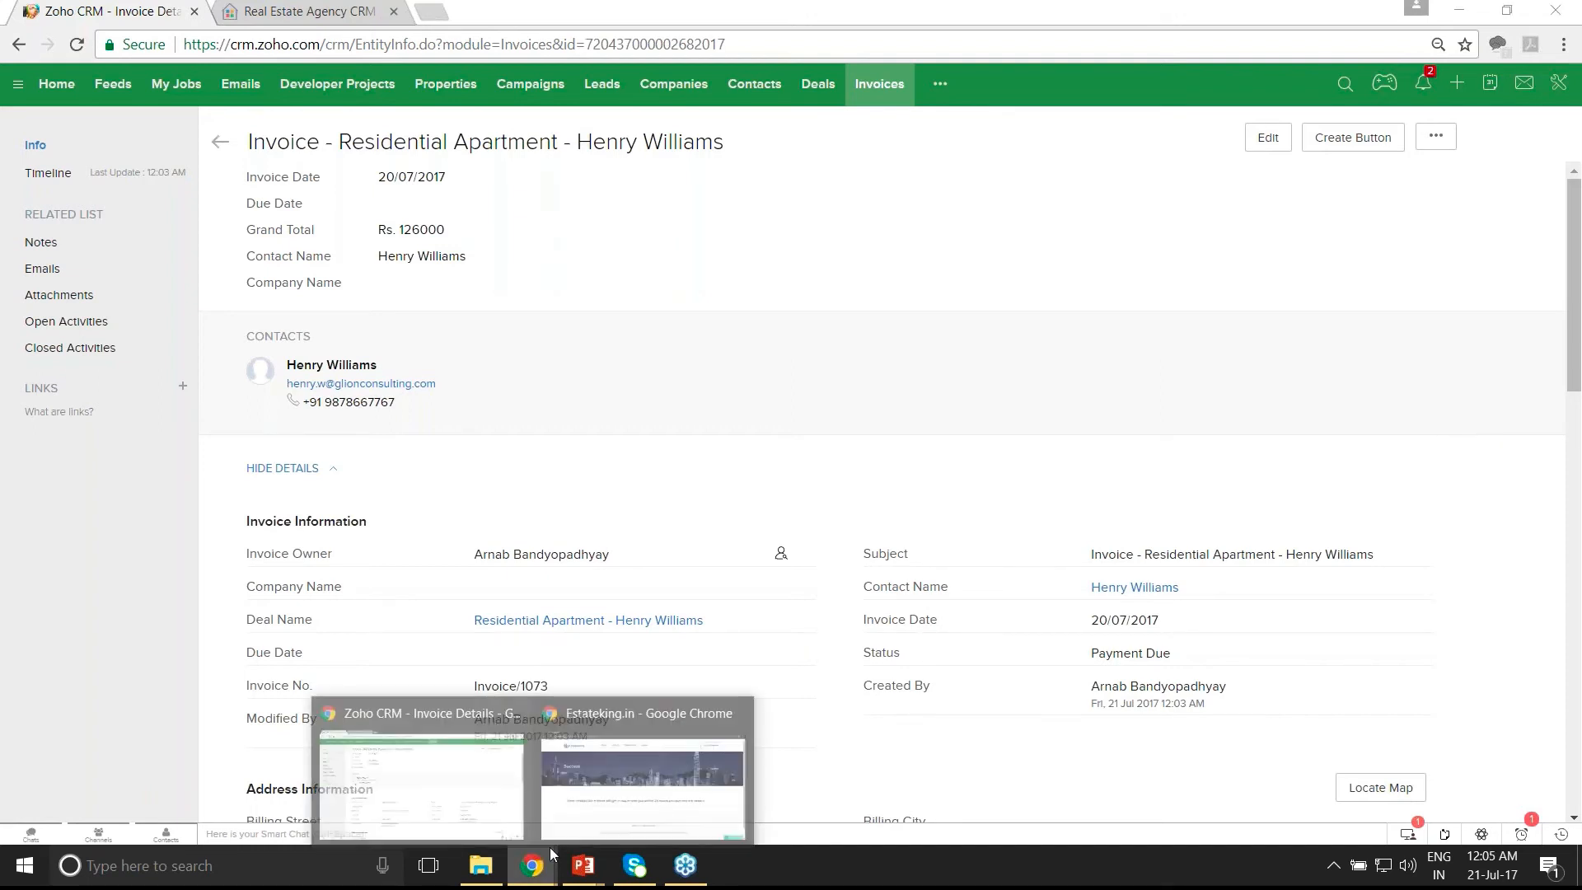
- On the Estateking contact form, enter the buyer's name, mobile number and e-mail address
{"action": "left_click", "coordinate": [669, 789]}
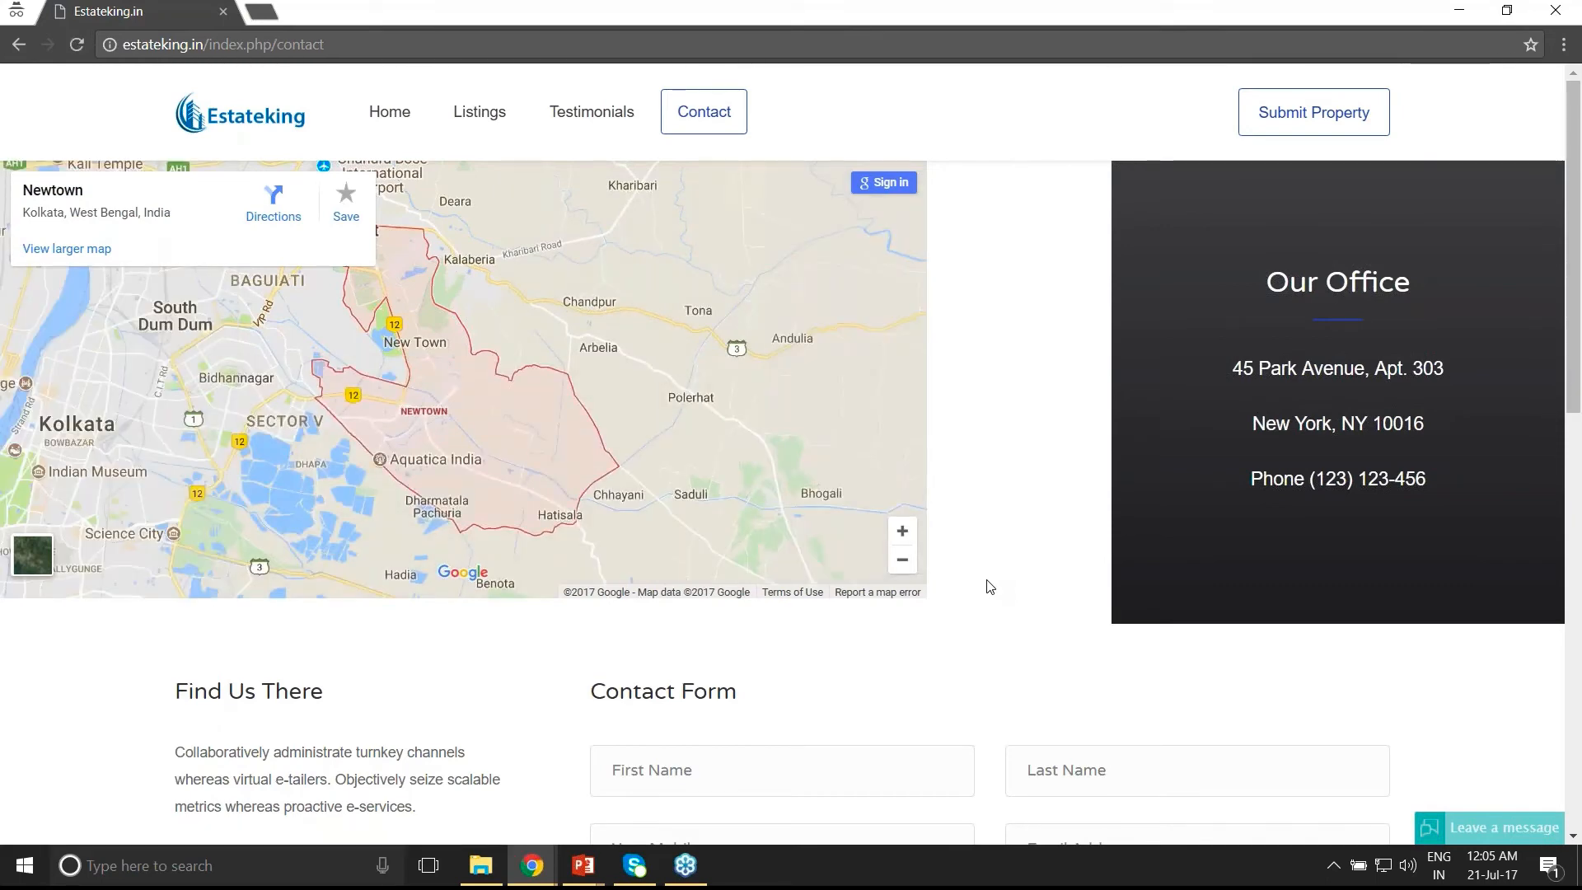
{"action": "scroll", "coordinate": [990, 586], "scroll_direction": "down", "scroll_amount": 5}
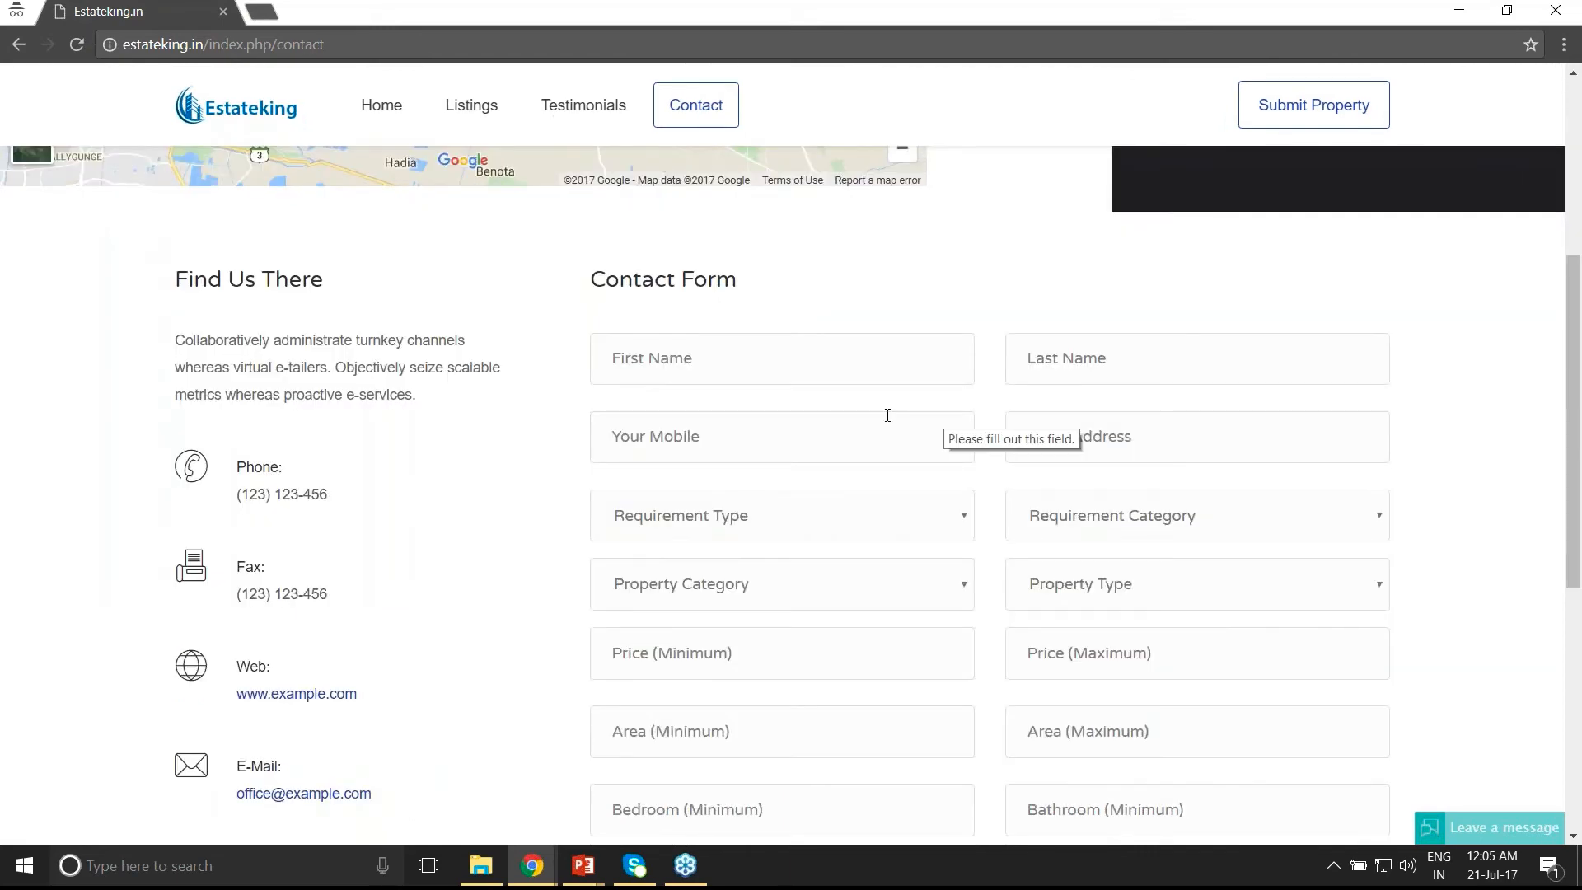
{"action": "left_click", "coordinate": [714, 364]}
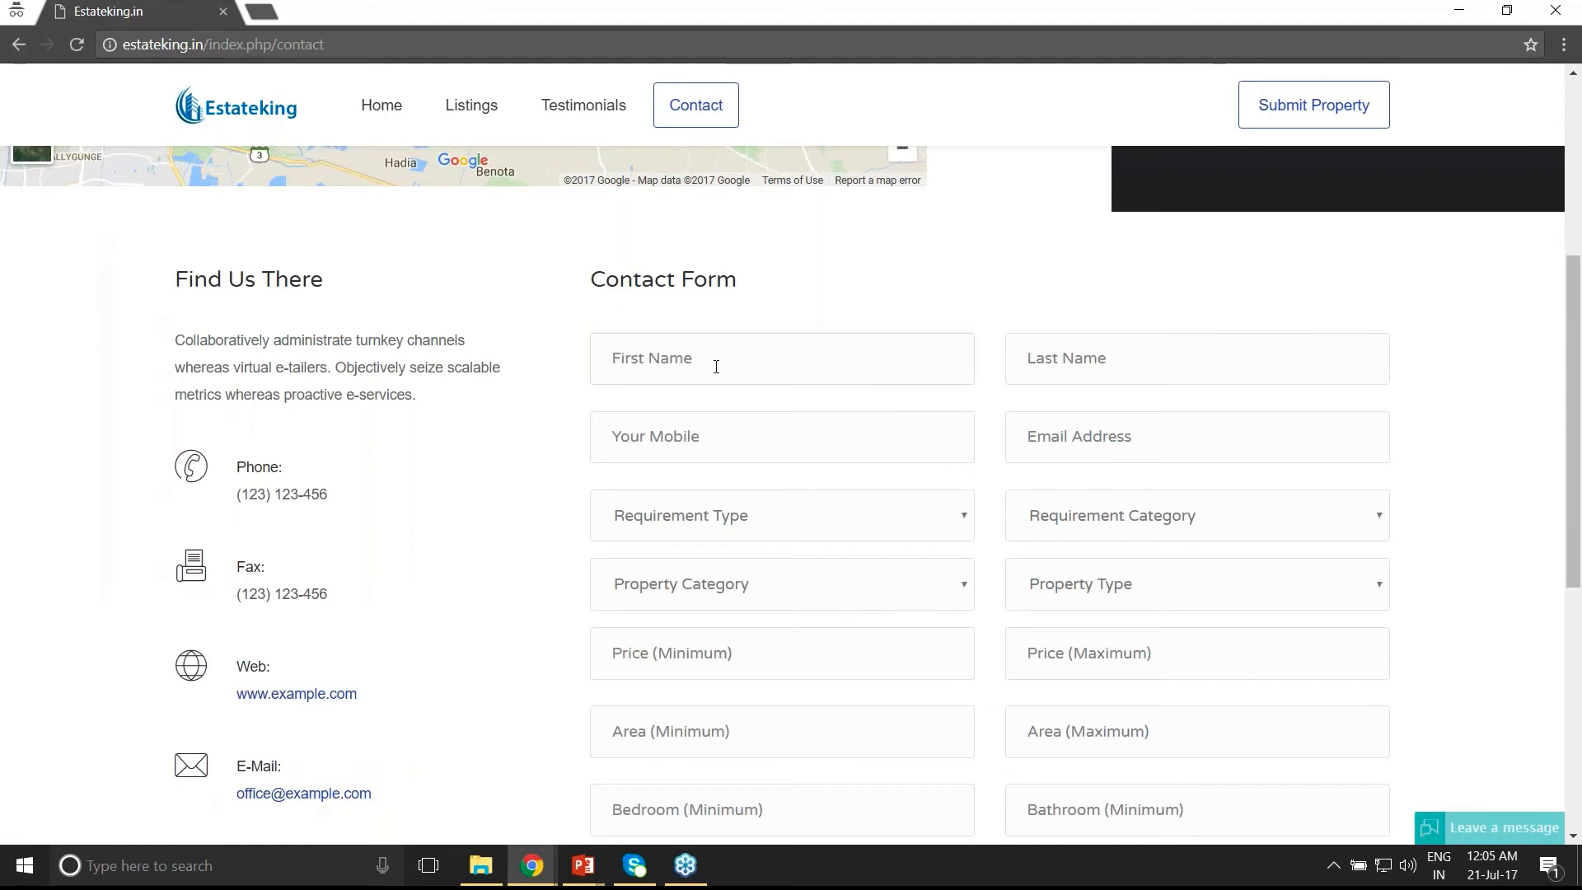
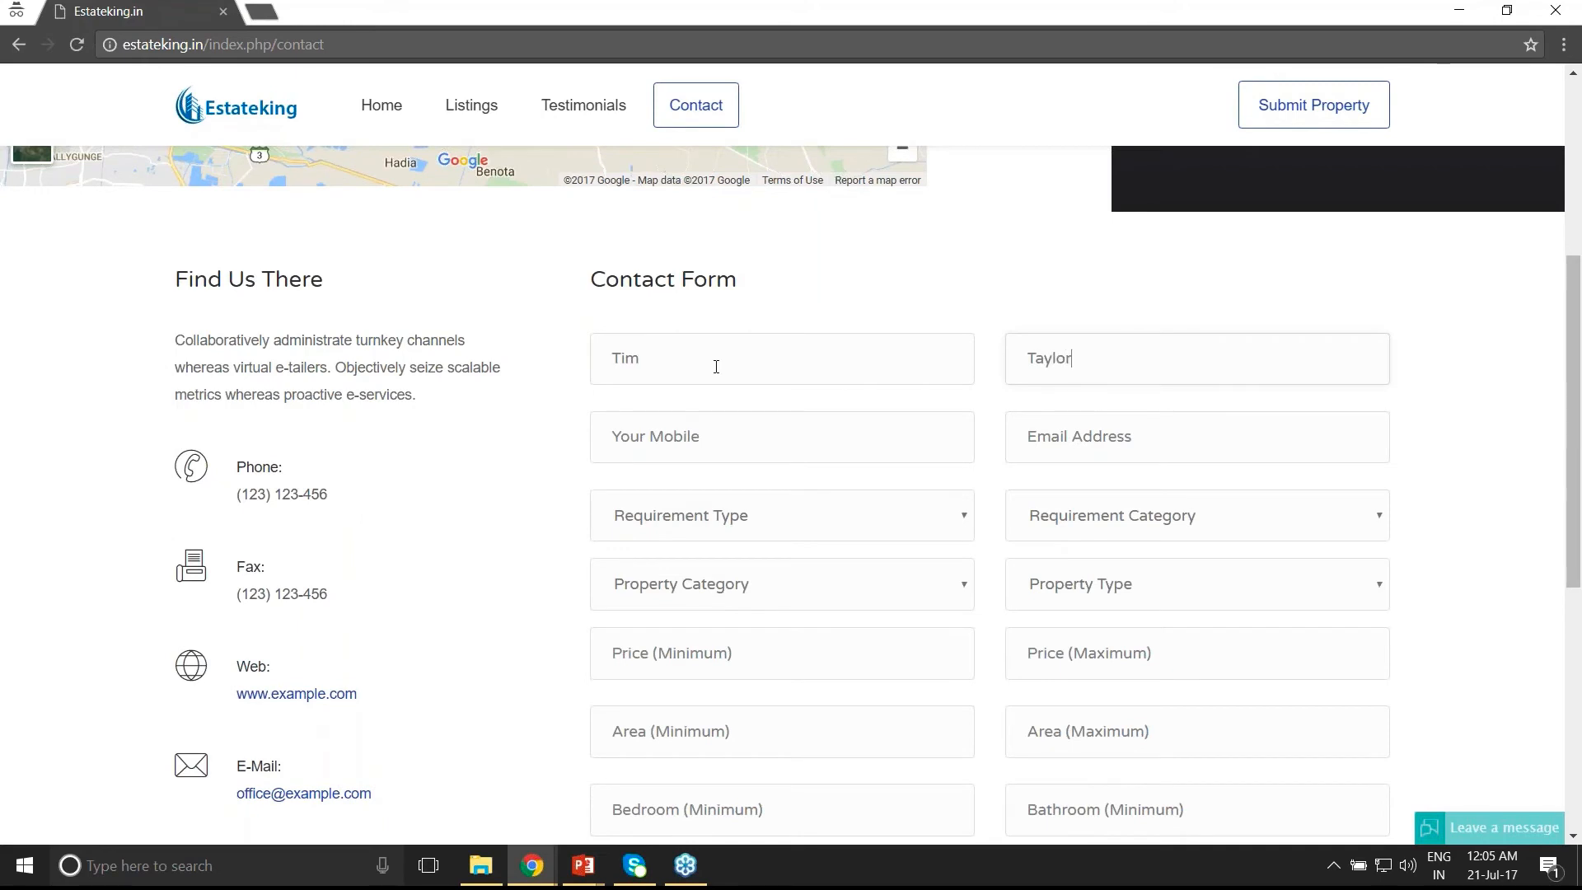
{"action": "key", "text": "Tab"}
{"action": "key", "text": "Tab"}
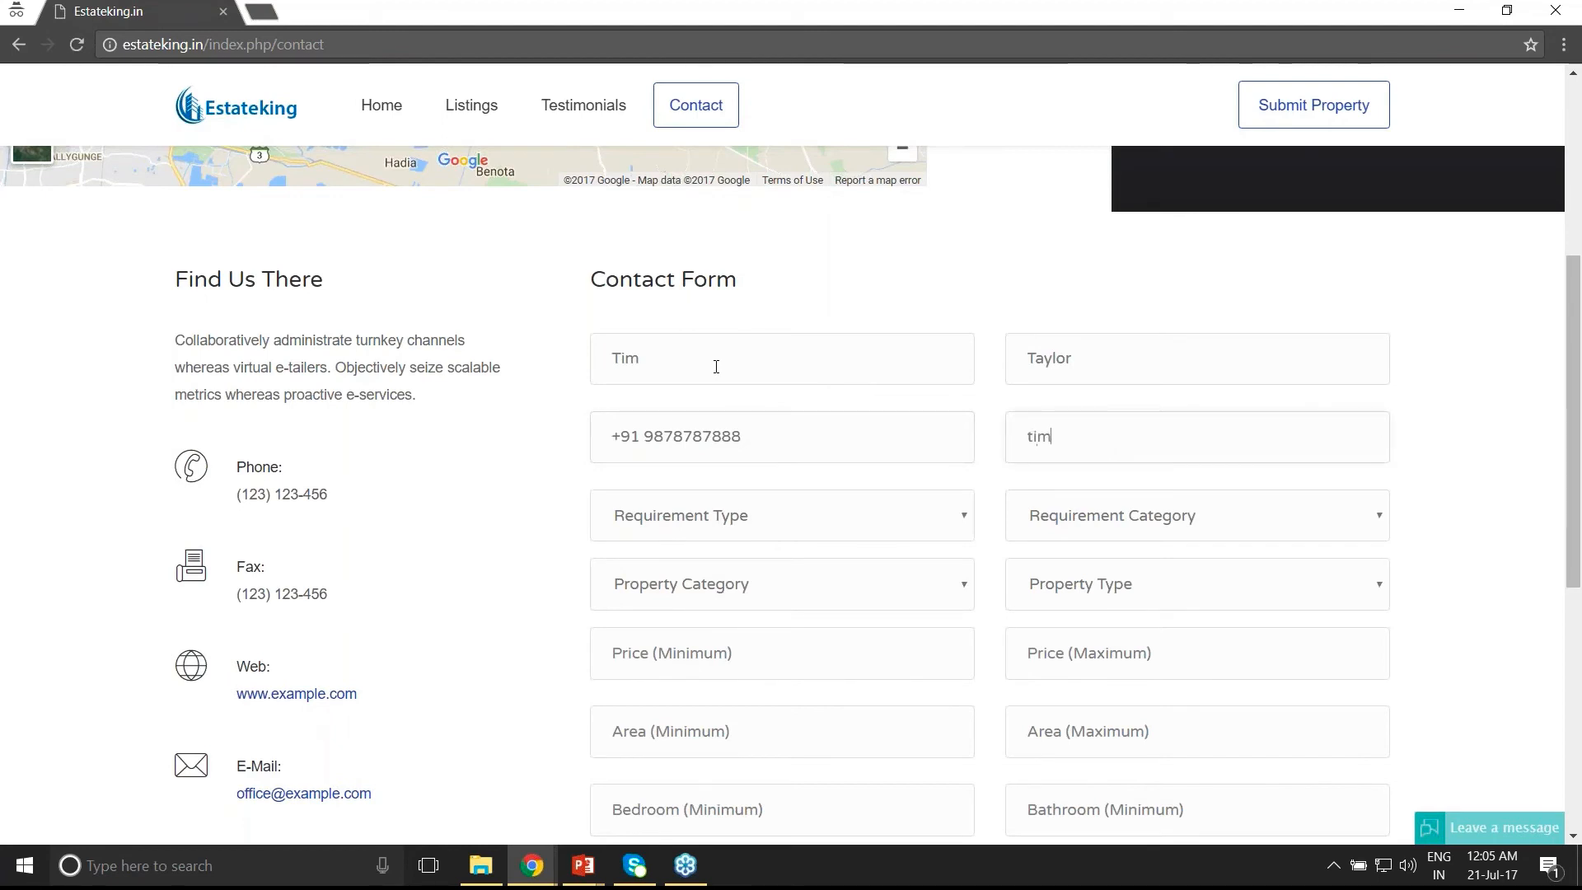
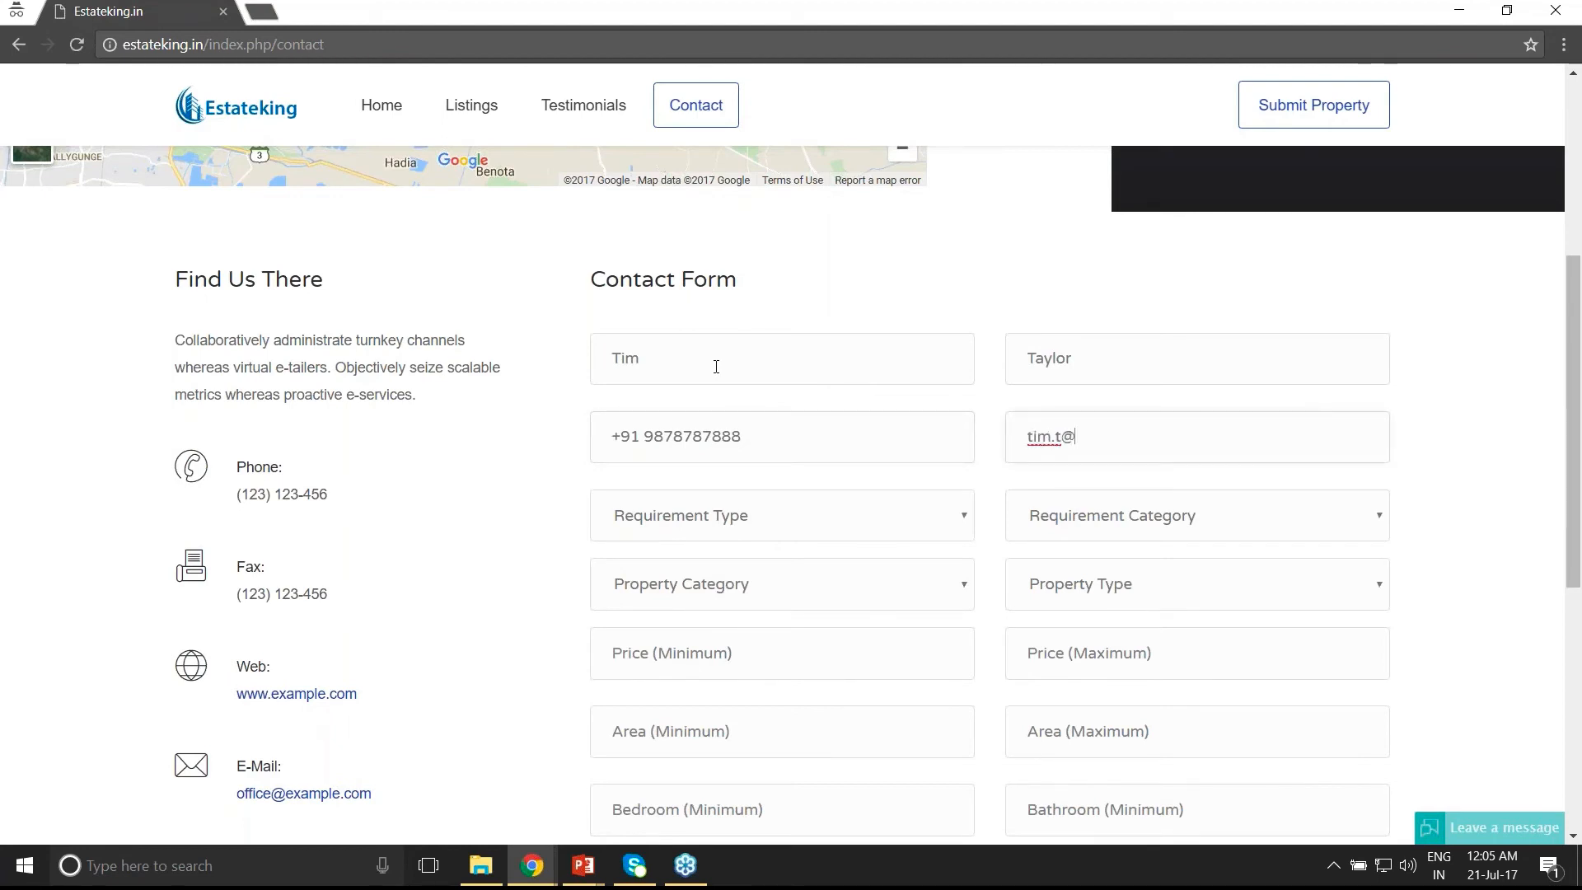
- Set requirement type Buy, category New, property category Residential, type Residential Apartment
{"action": "left_click", "coordinate": [741, 528]}
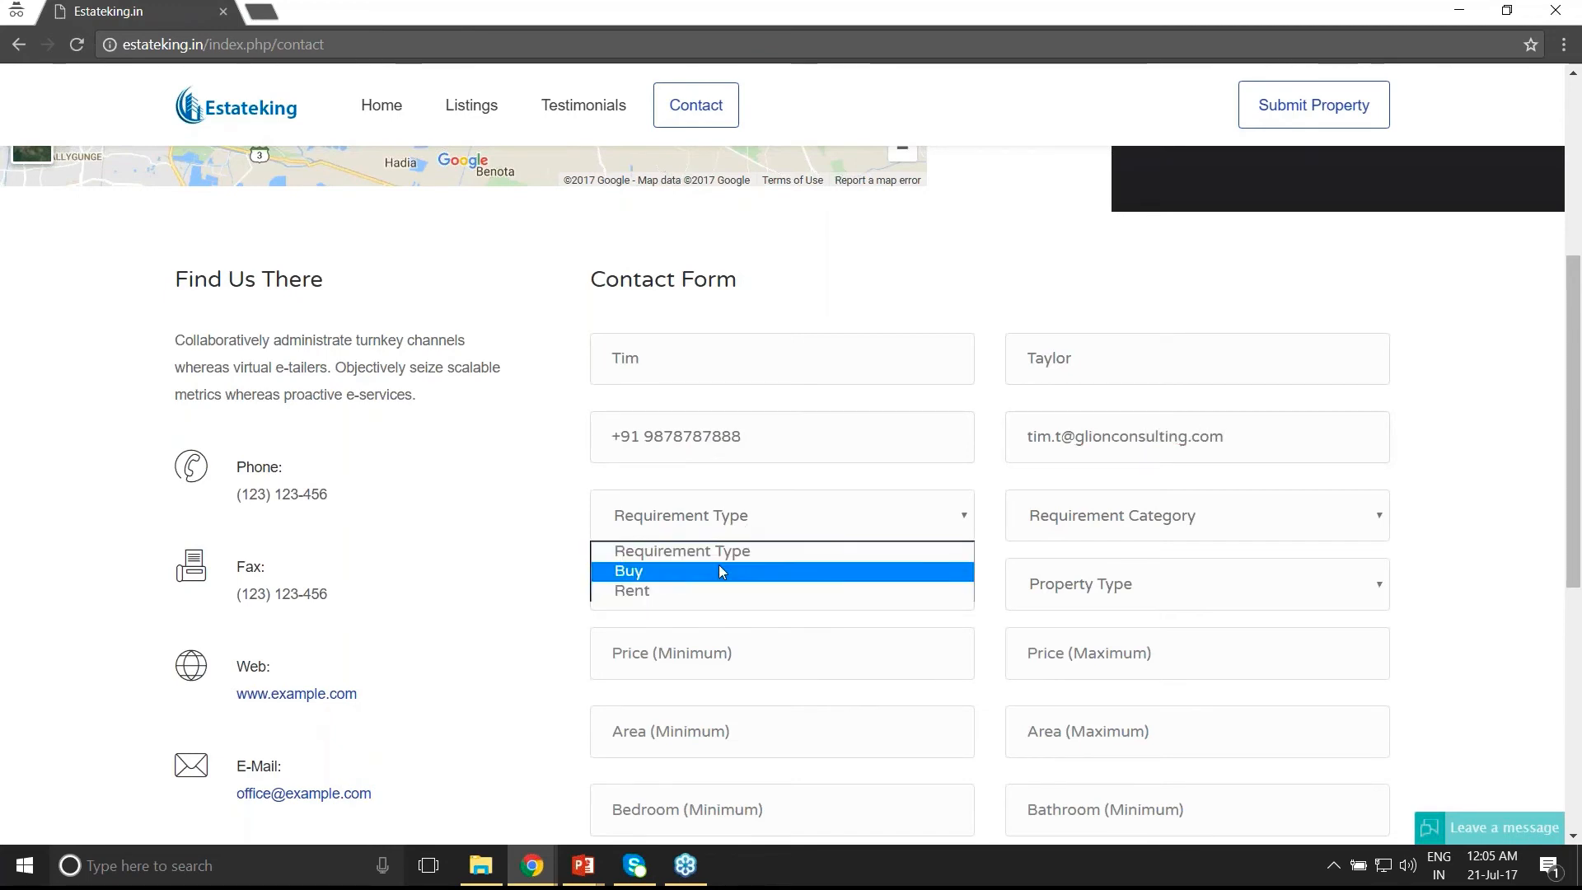
{"action": "left_click", "coordinate": [720, 568]}
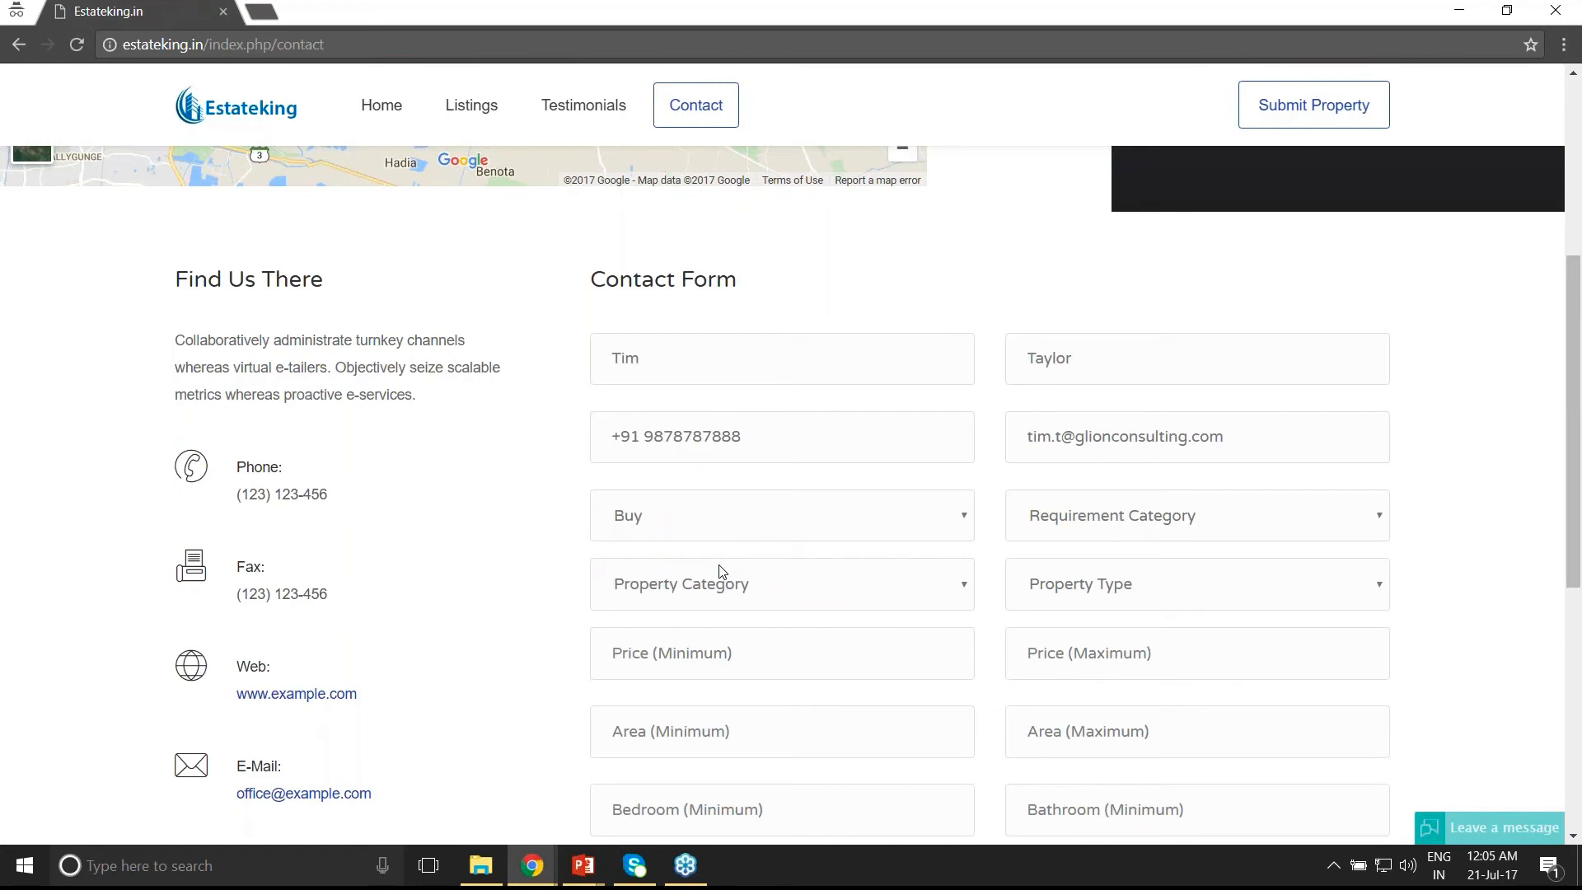
{"action": "left_click", "coordinate": [1049, 517]}
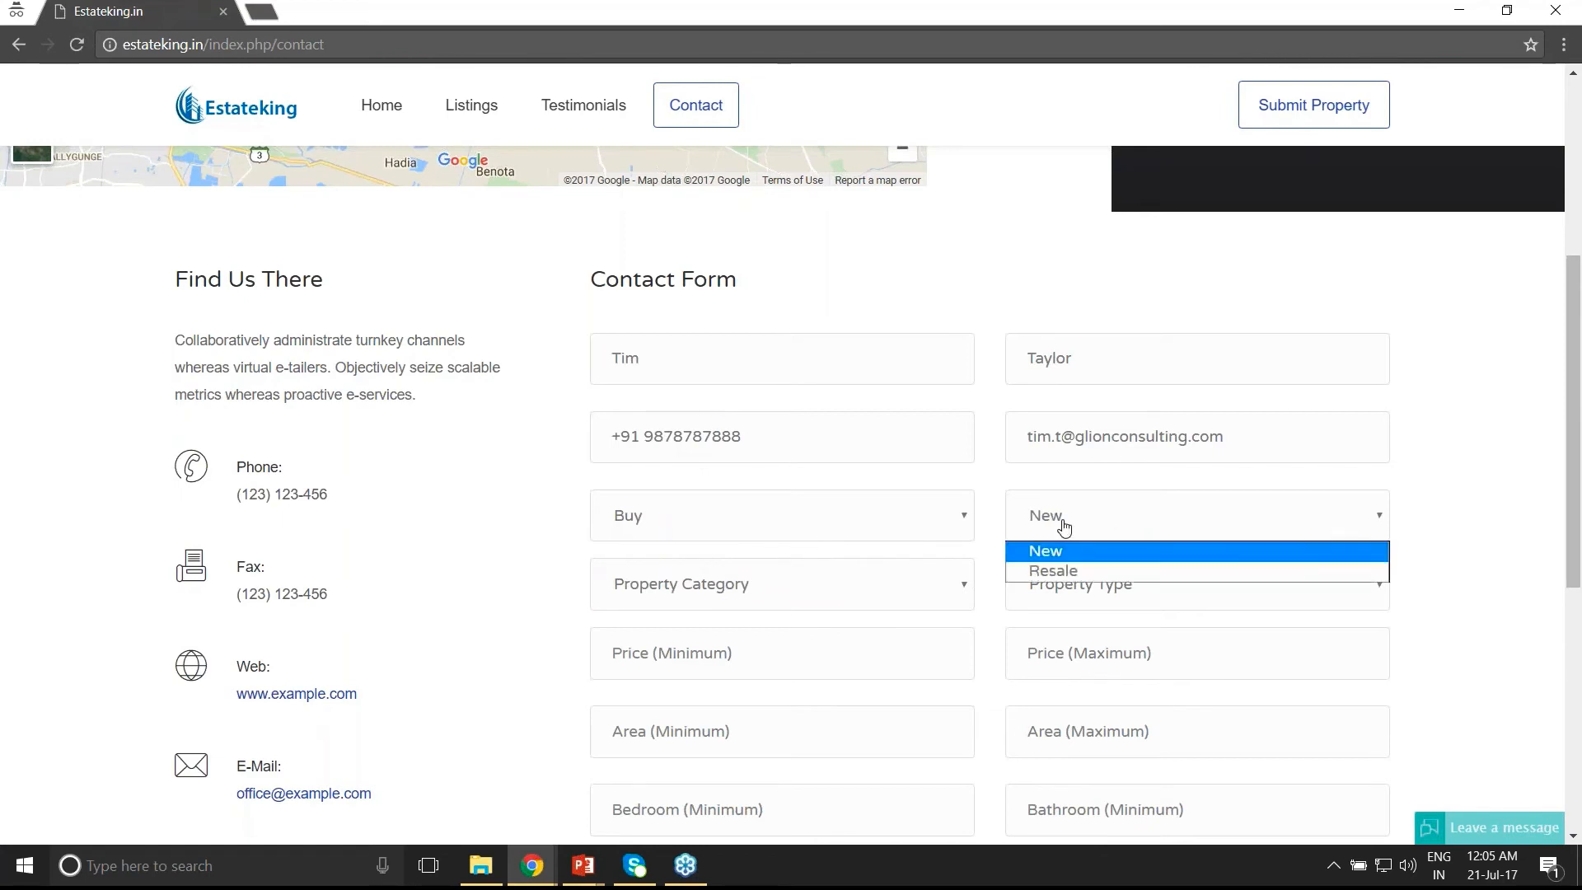
{"action": "left_click", "coordinate": [1022, 522]}
{"action": "left_click", "coordinate": [756, 598]}
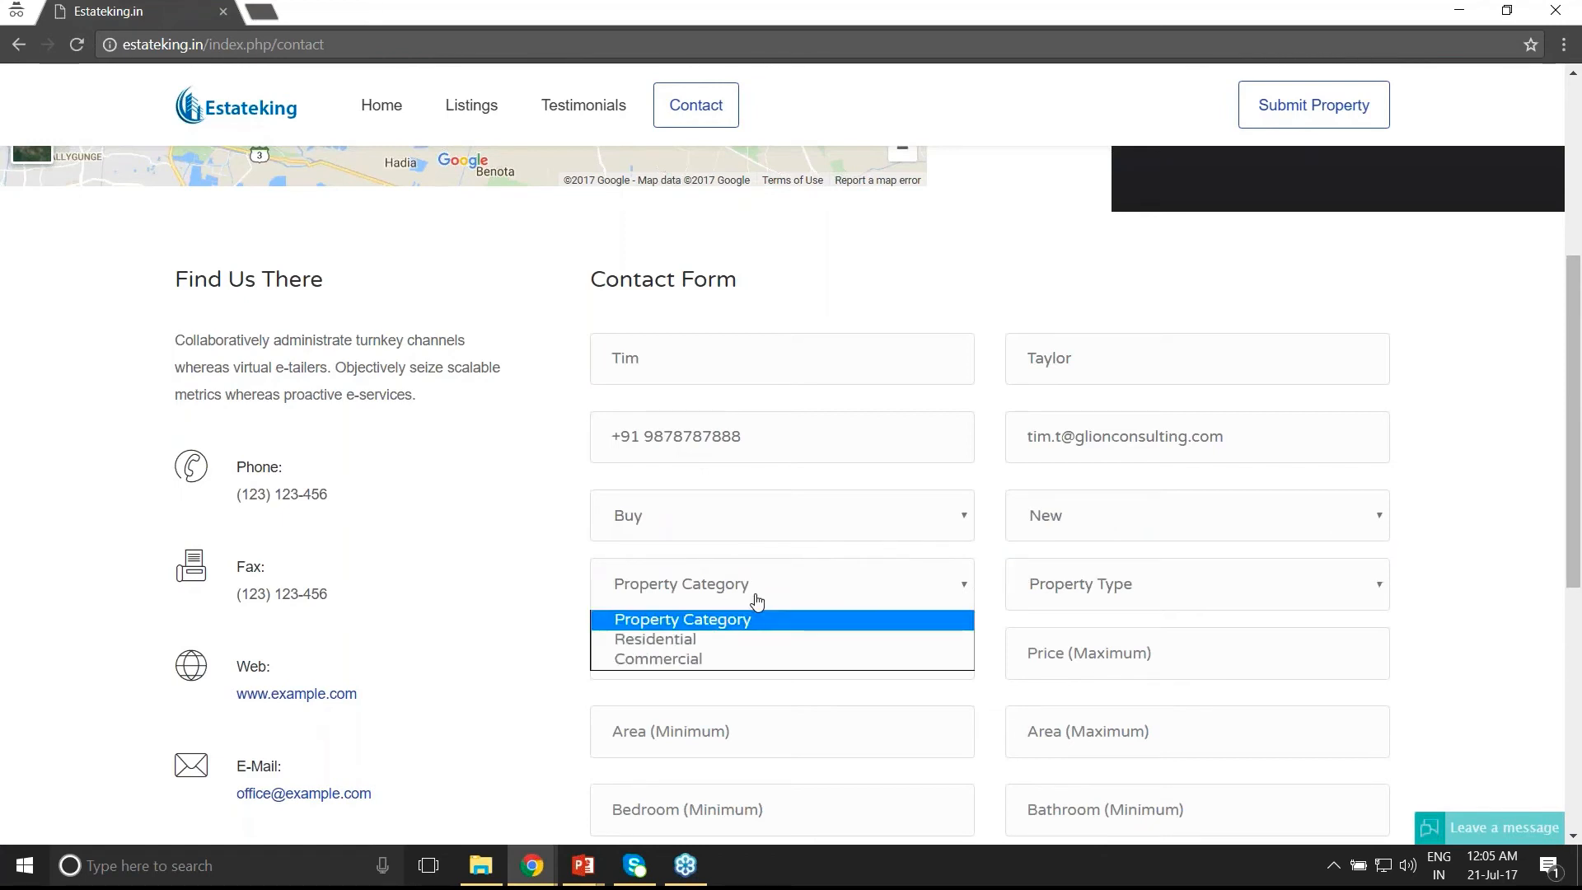
{"action": "left_click", "coordinate": [719, 640]}
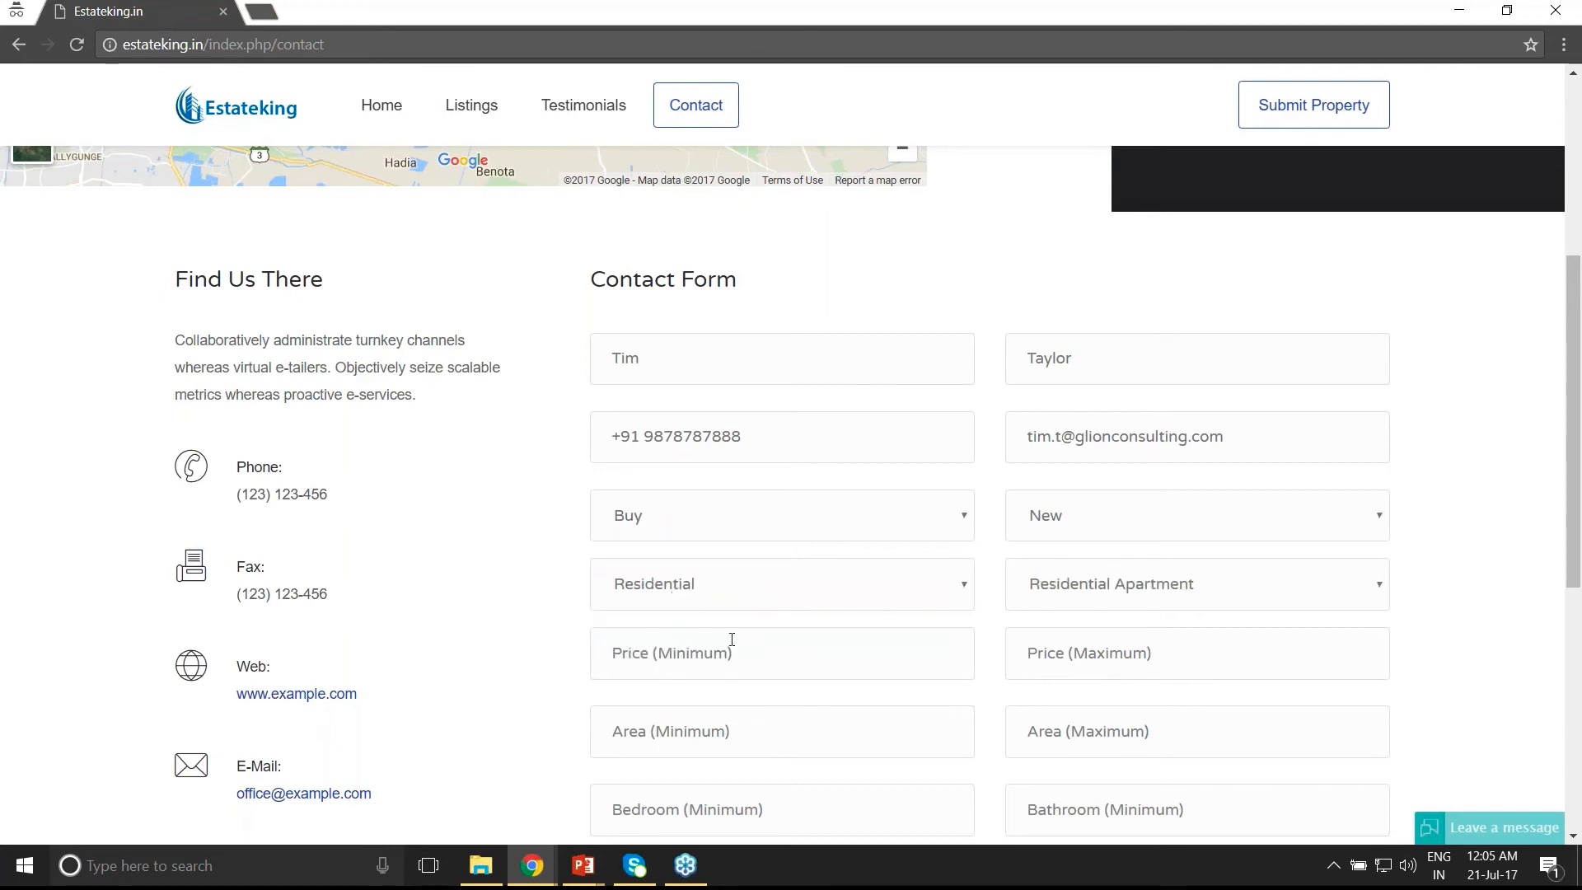
{"action": "left_click", "coordinate": [1120, 600]}
{"action": "left_click", "coordinate": [1120, 615]}
- Enter price 6500000–8500000, area 1000–2000 sqft, 2 bedrooms and 1 bathroom
{"action": "left_click", "coordinate": [686, 659]}
{"action": "type", "text": "6500000"}
{"action": "key", "text": "Tab"}
{"action": "type", "text": "8500000"}
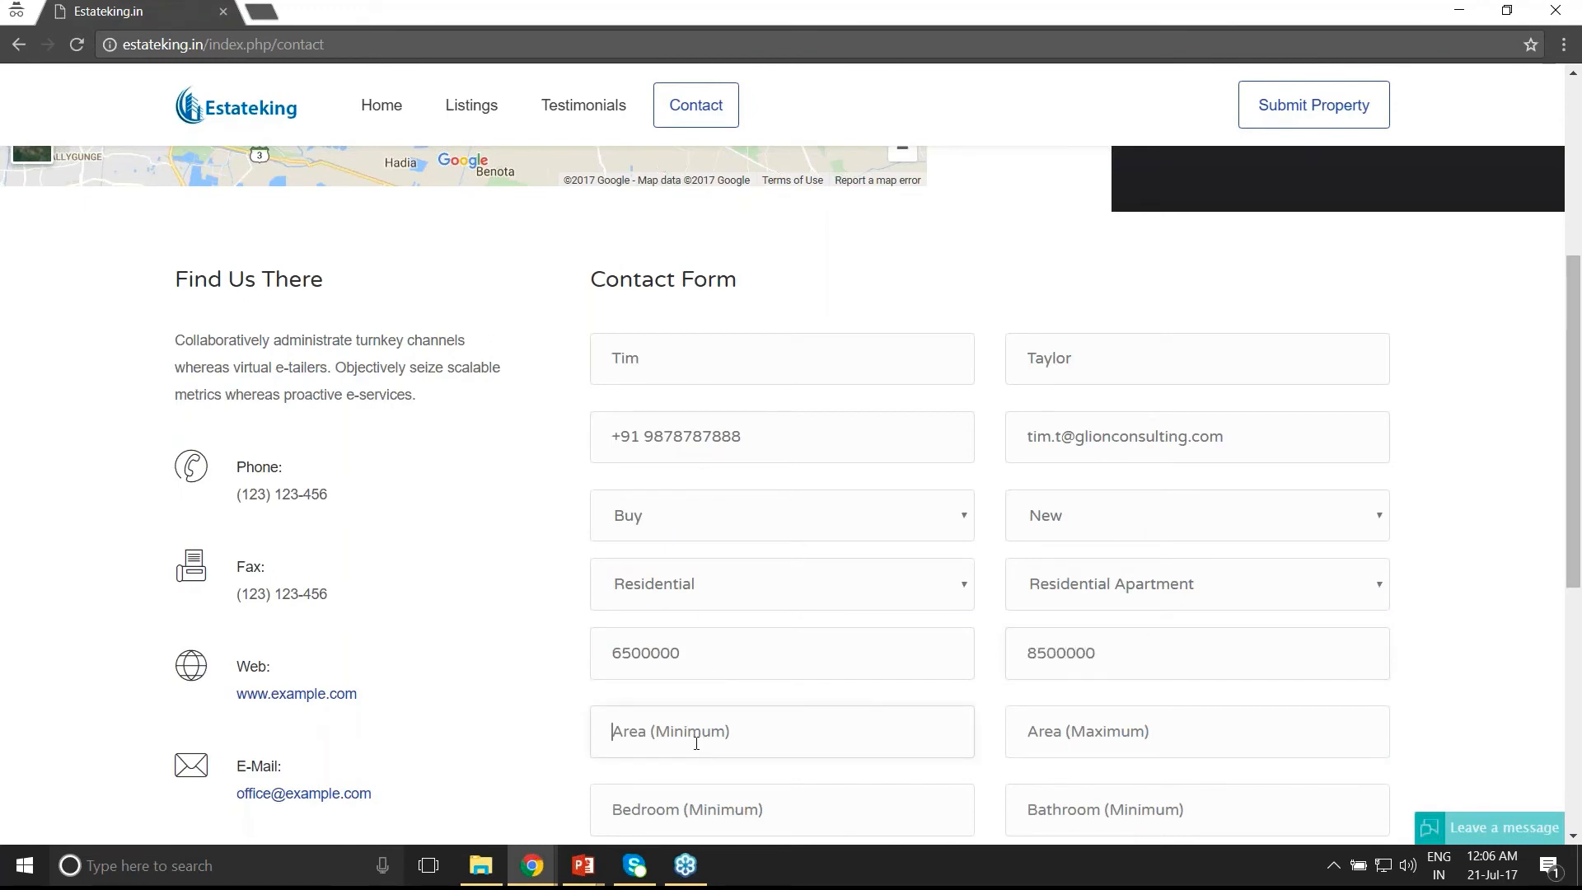
{"action": "type", "text": "1000"}
{"action": "type", "text": "2000"}
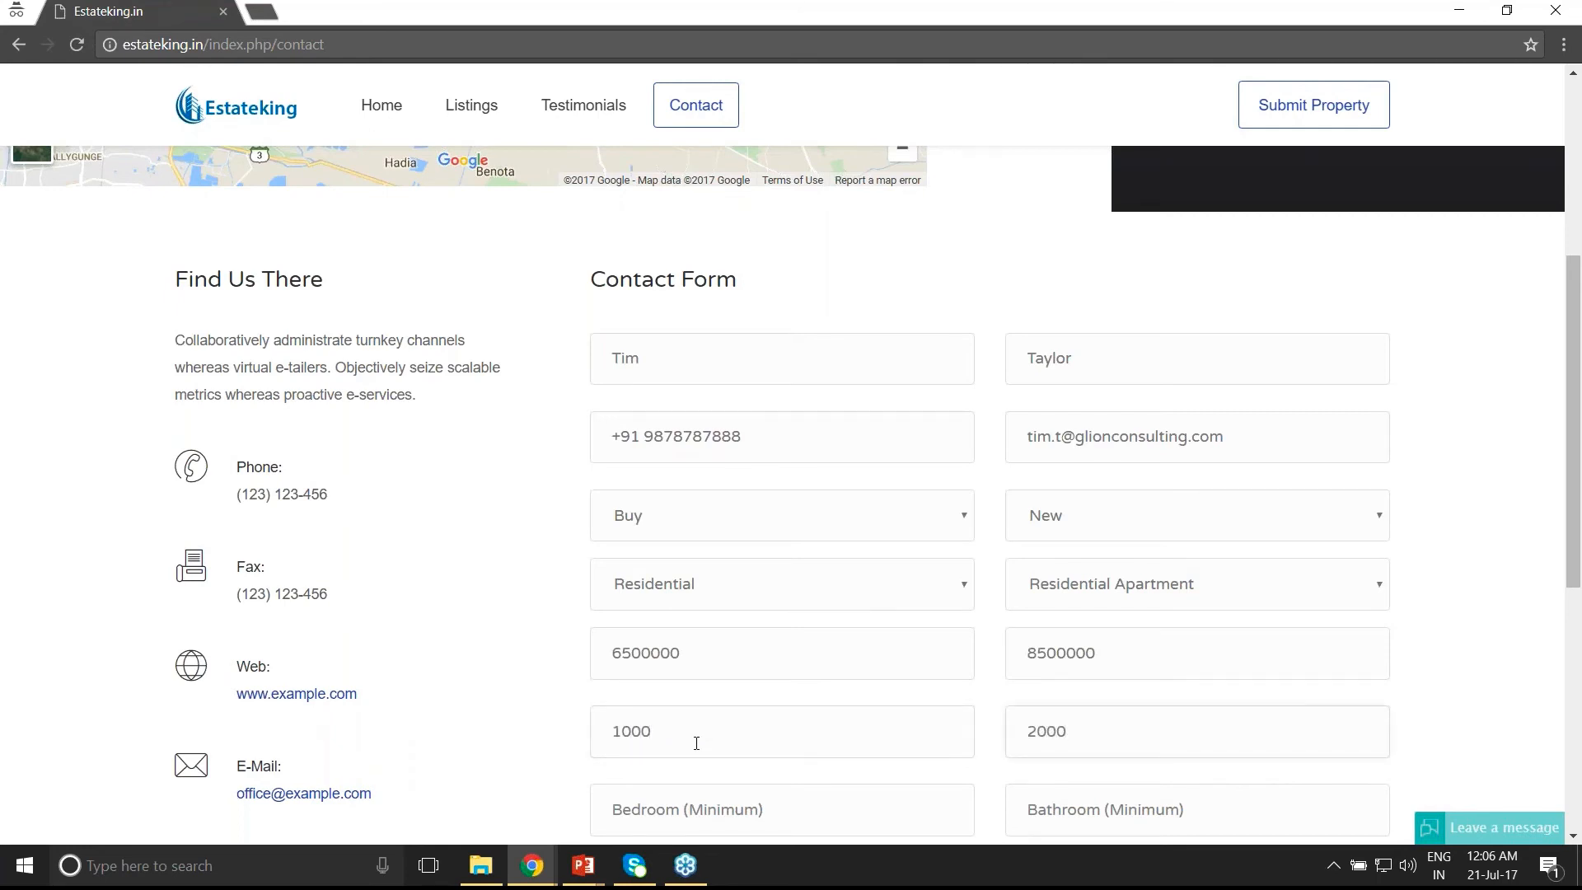
{"action": "key", "text": "Tab"}
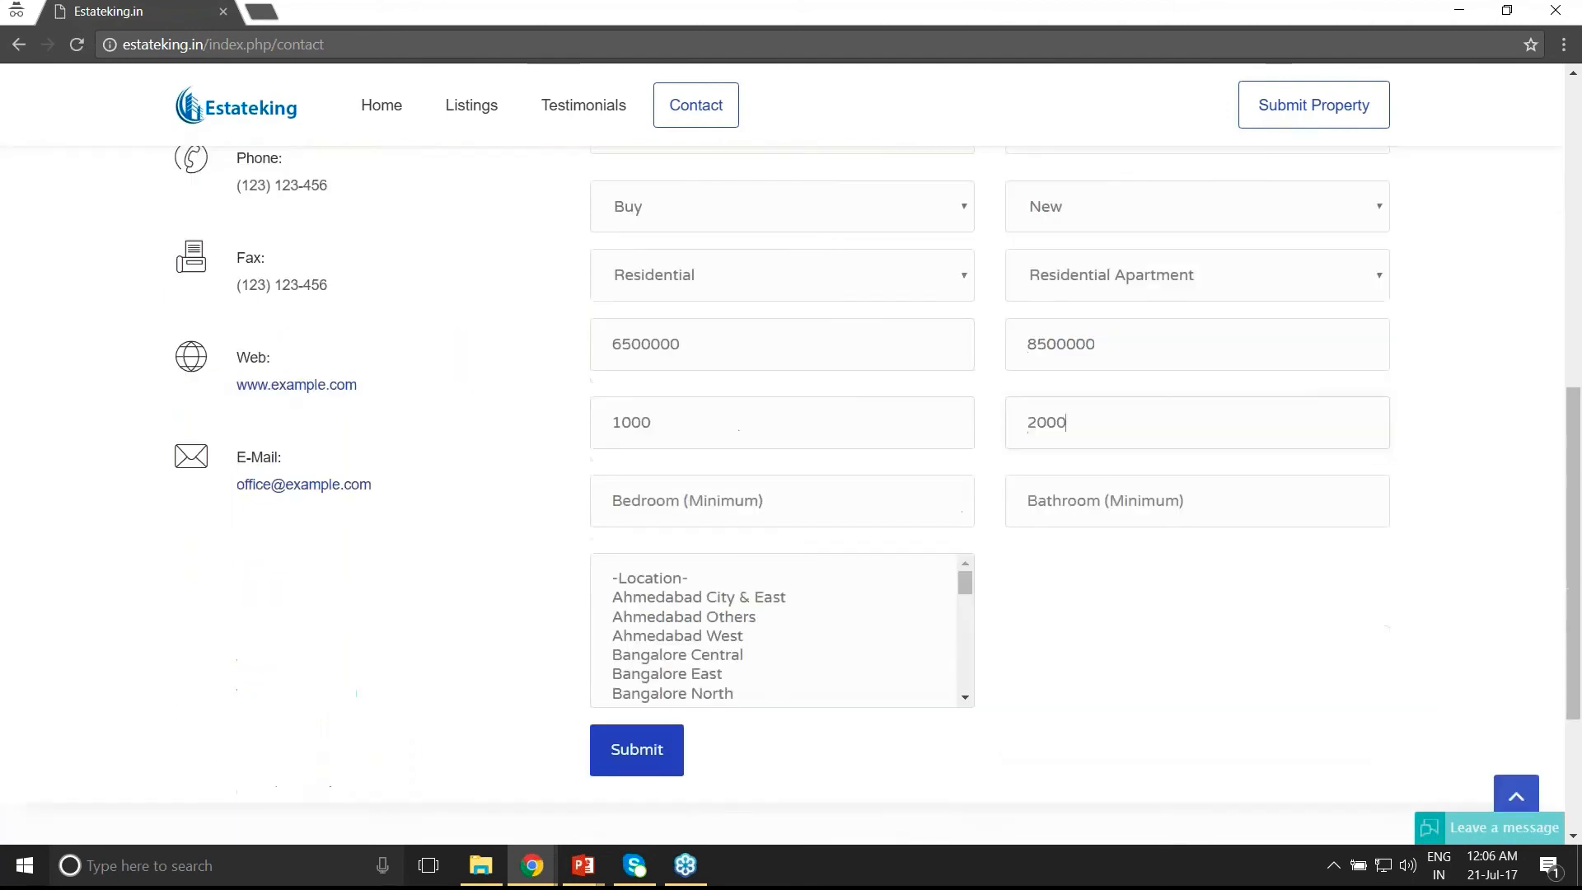
{"action": "type", "text": "2"}
{"action": "key", "text": "Tab"}
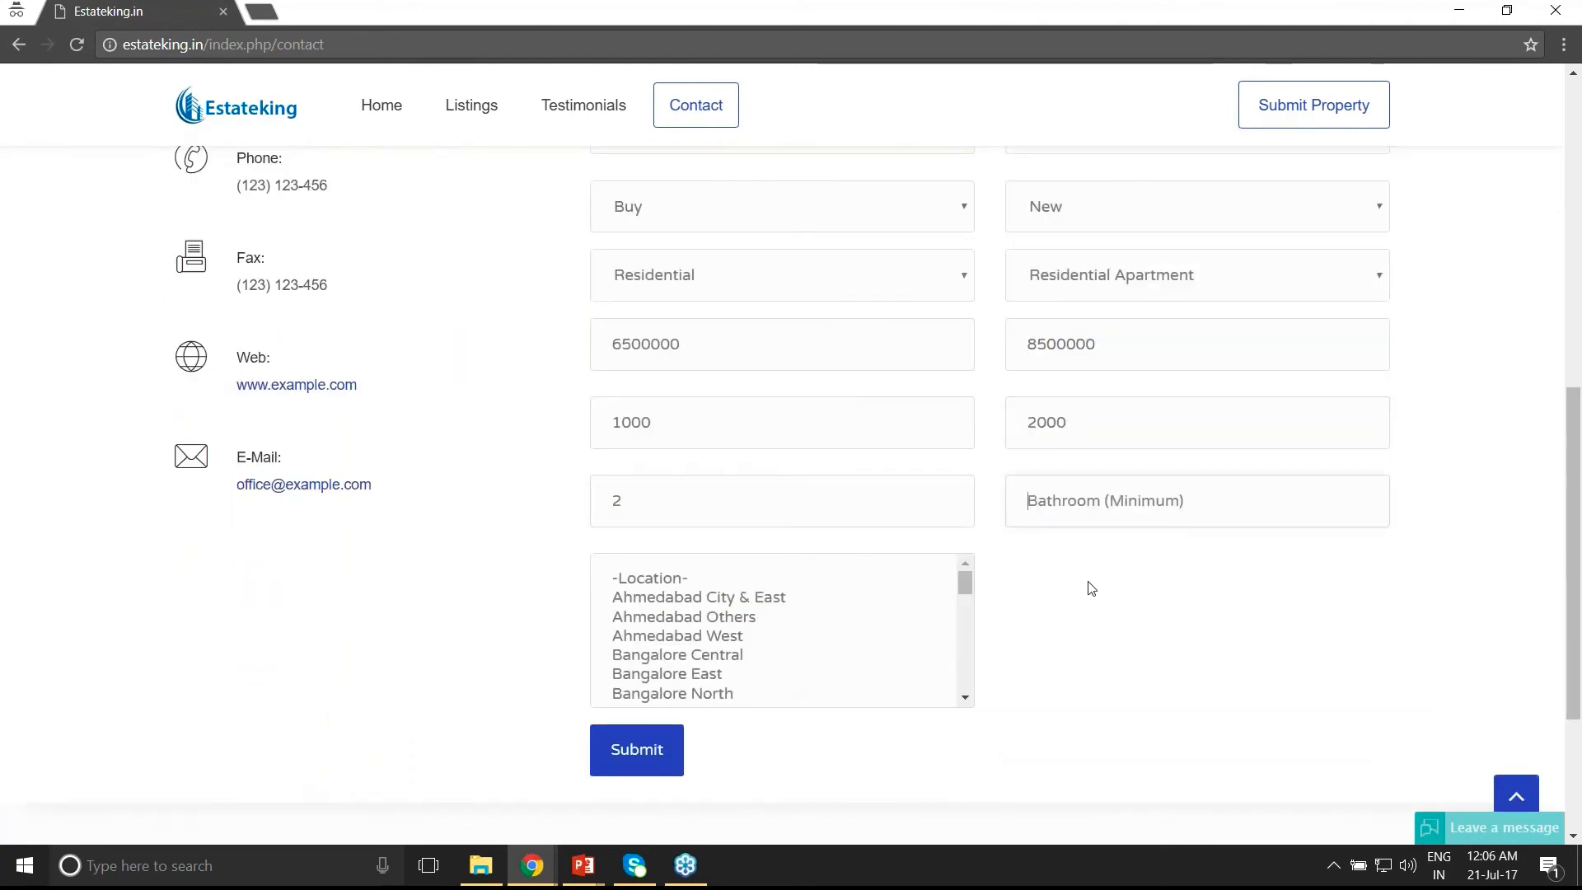
{"action": "type", "text": "1"}
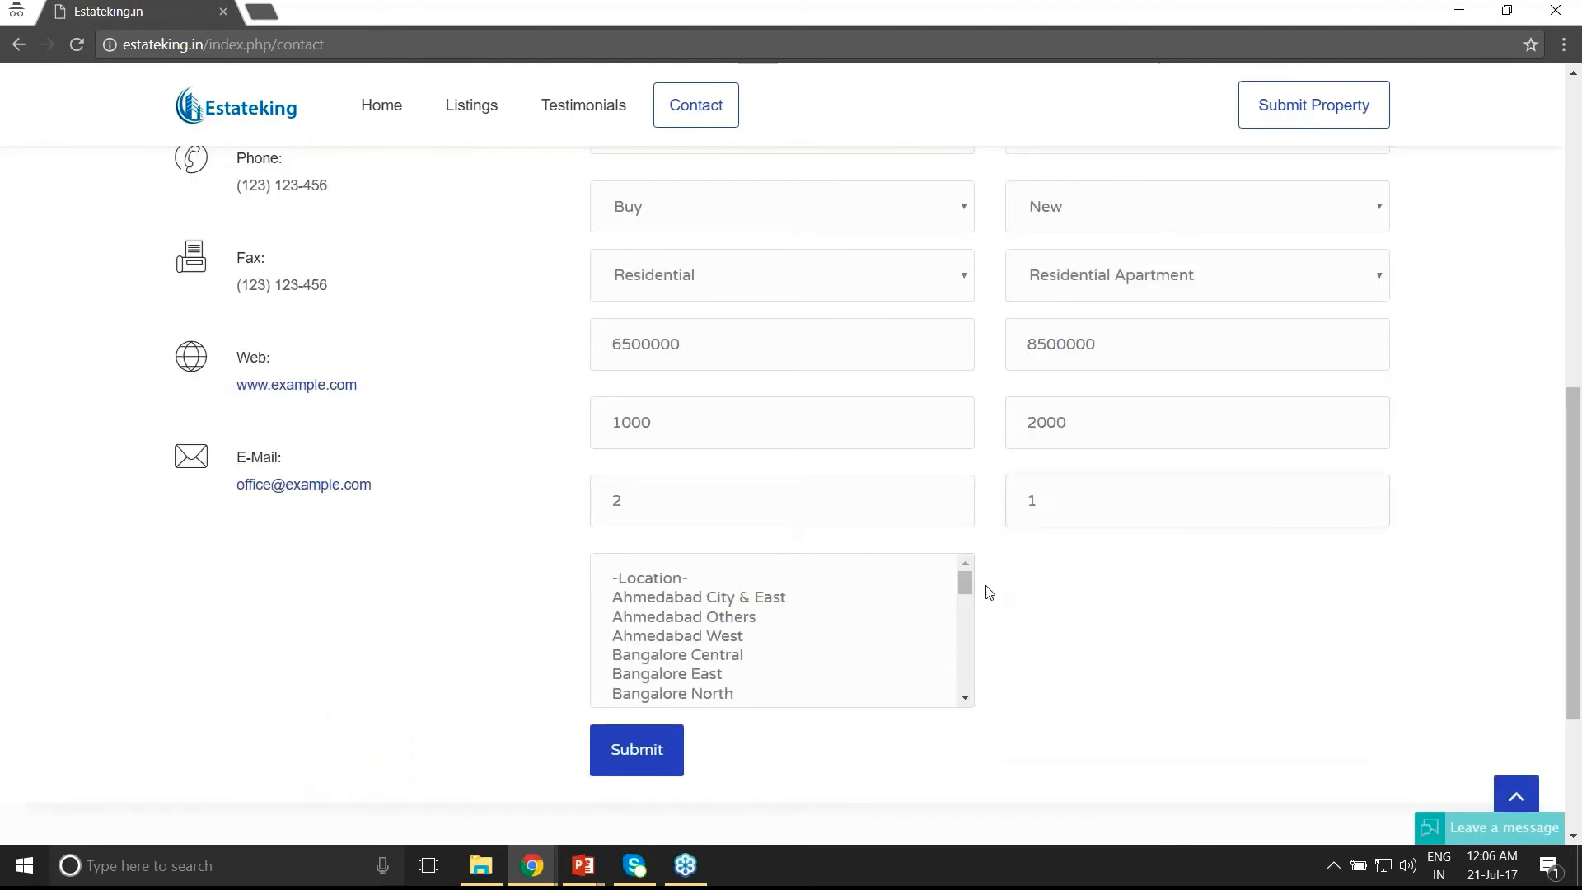
- Choose Bangalore West as the location and submit the enquiry
{"action": "left_click", "coordinate": [964, 697]}
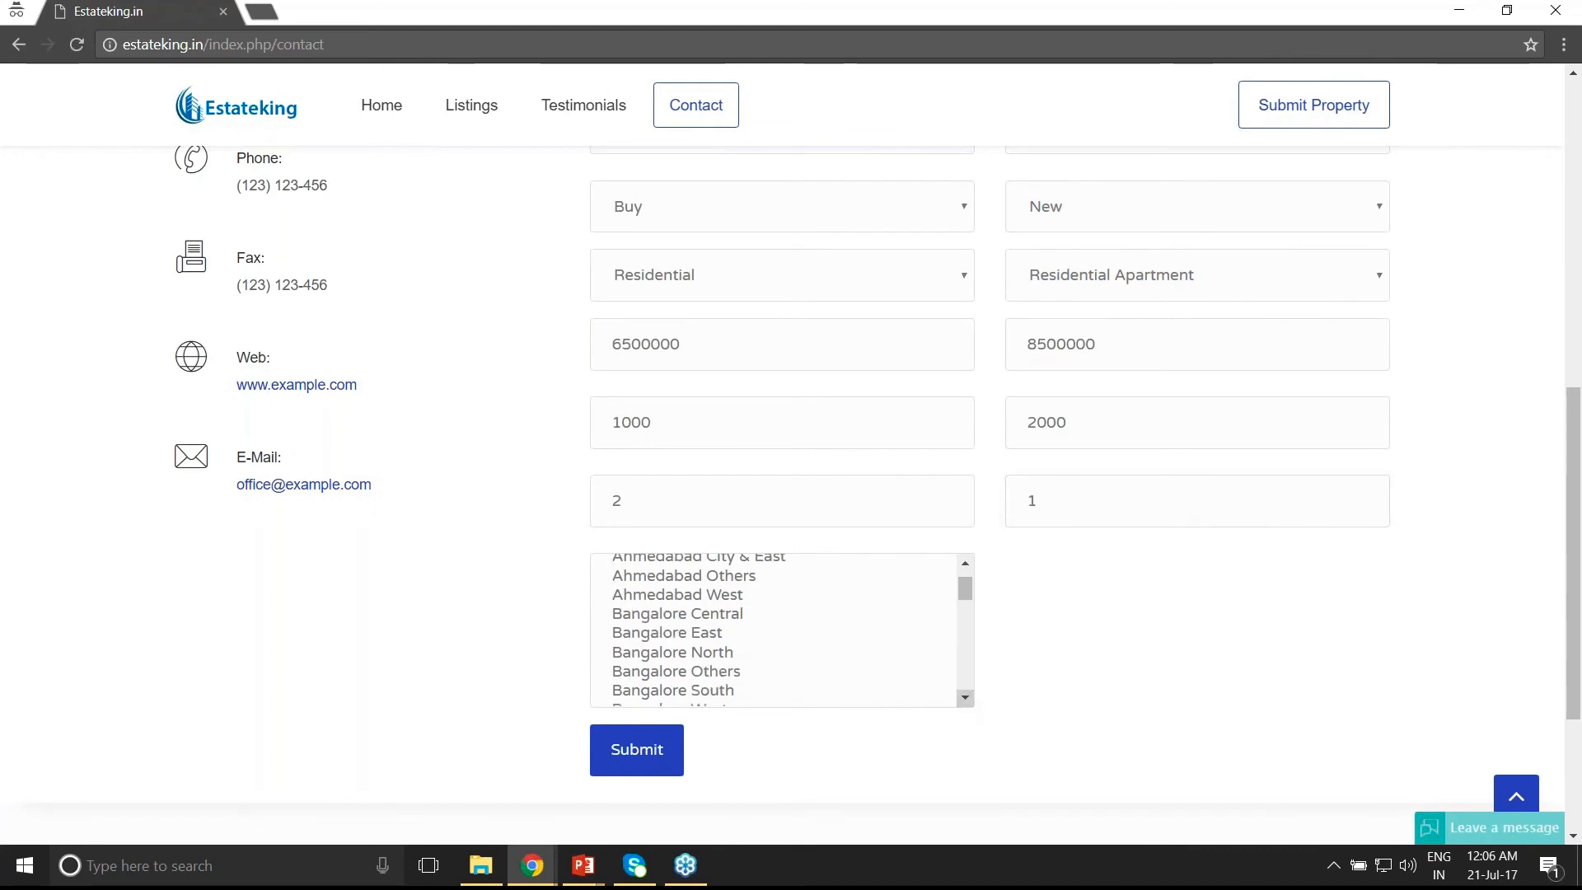
{"action": "left_click", "coordinate": [964, 696]}
{"action": "left_click", "coordinate": [700, 669]}
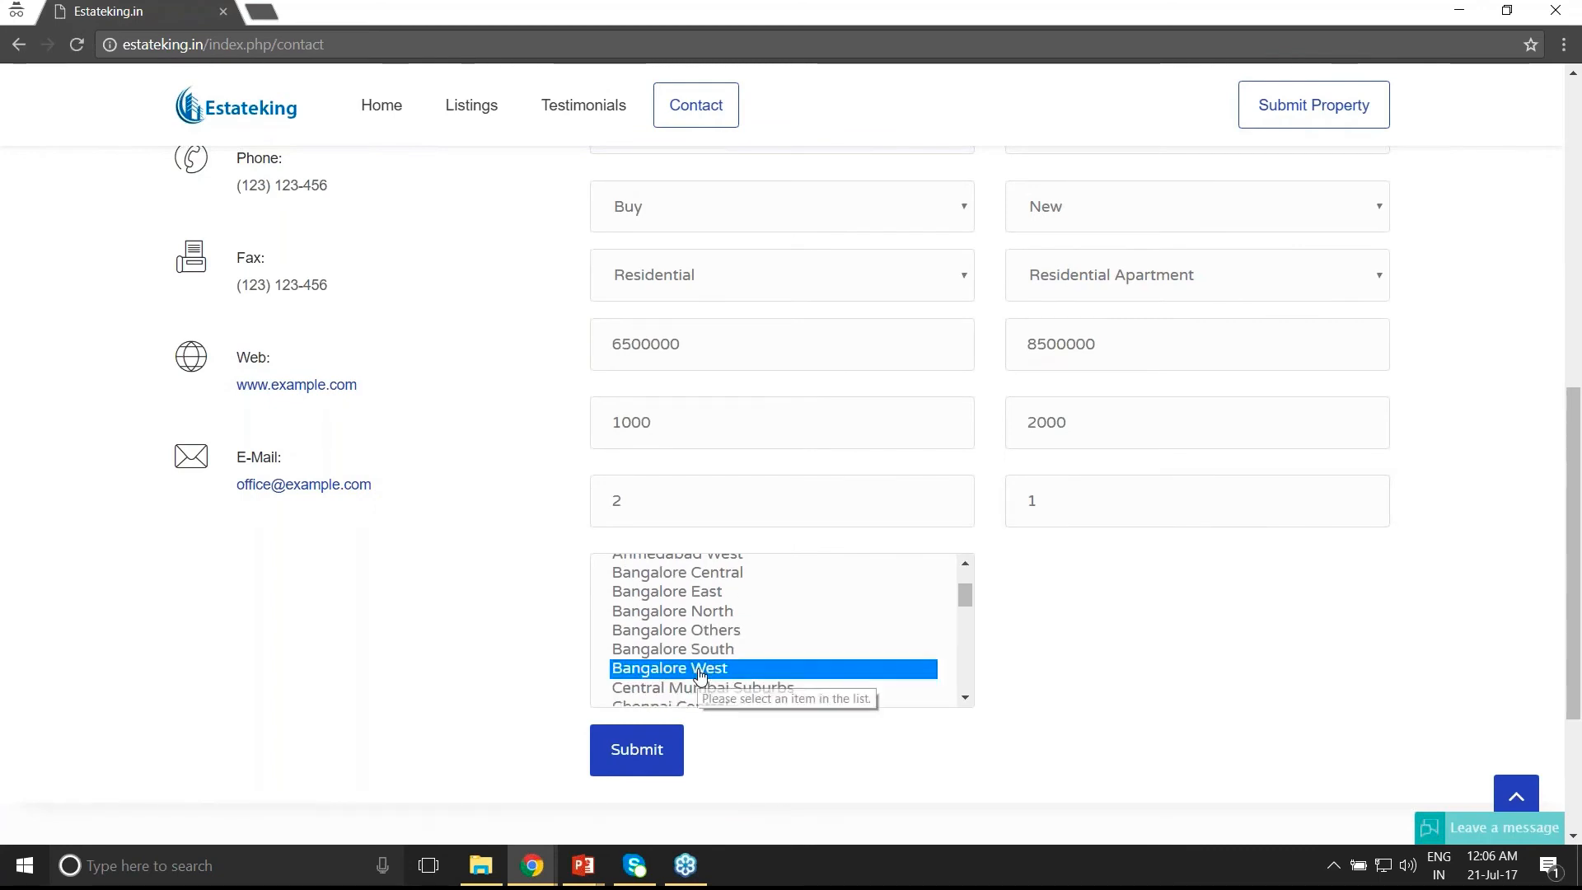
{"action": "left_click", "coordinate": [651, 759]}
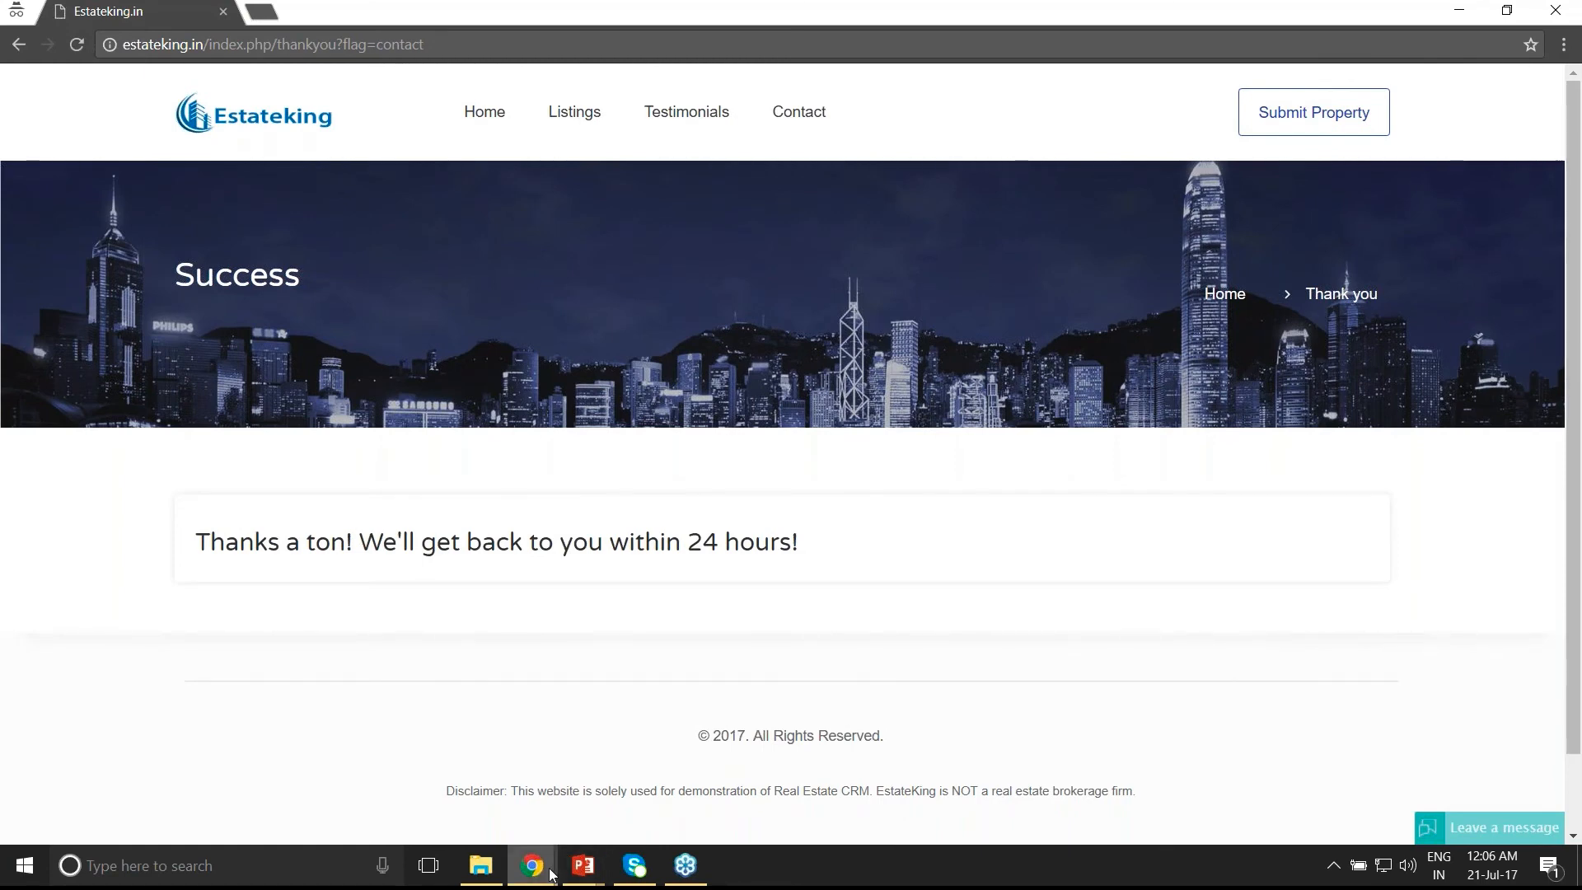
- Back in Zoho CRM, open the new contact and its 2BHK Residential Apartment deal
{"action": "mouse_move", "coordinate": [552, 875]}
{"action": "left_click", "coordinate": [484, 822]}
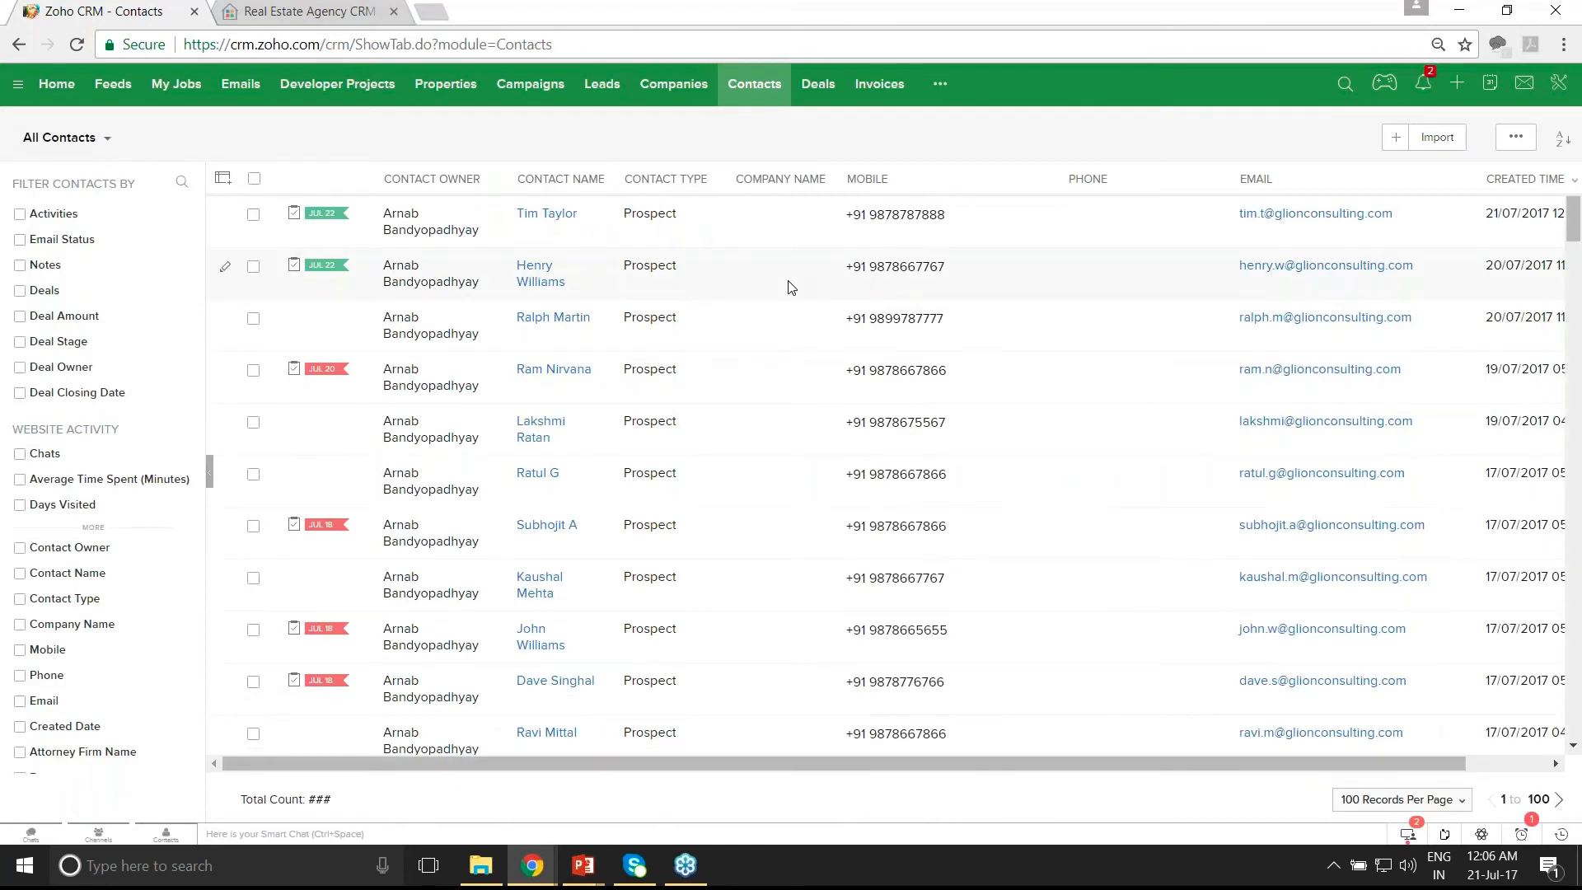
{"action": "left_click", "coordinate": [544, 215]}
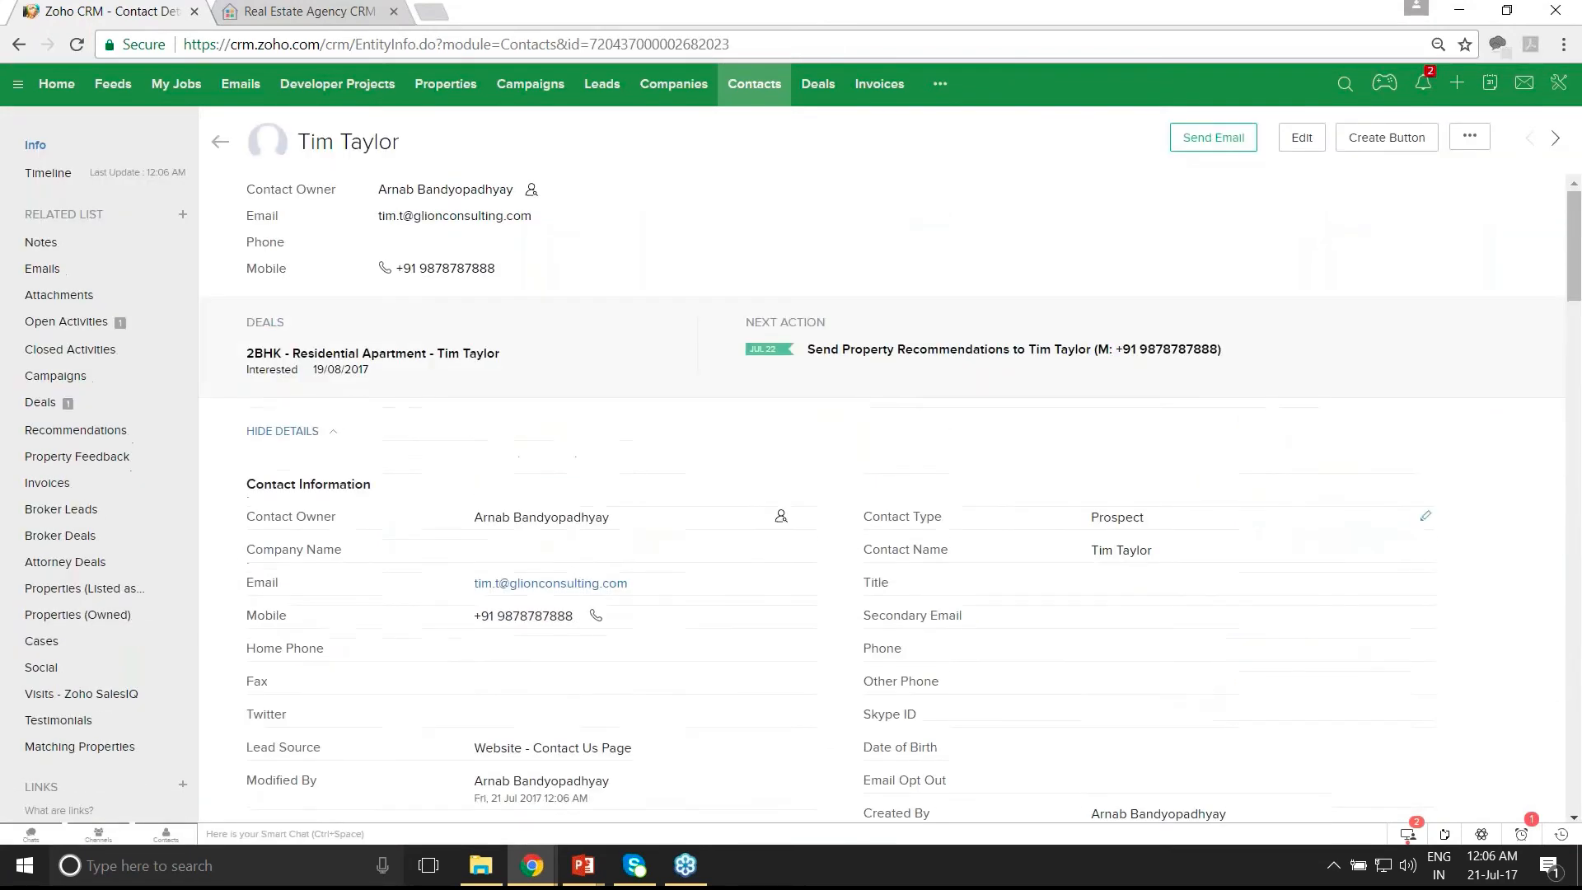
{"action": "scroll", "coordinate": [890, 496], "scroll_direction": "down", "scroll_amount": 1}
{"action": "scroll", "coordinate": [1095, 556], "scroll_direction": "down", "scroll_amount": 3}
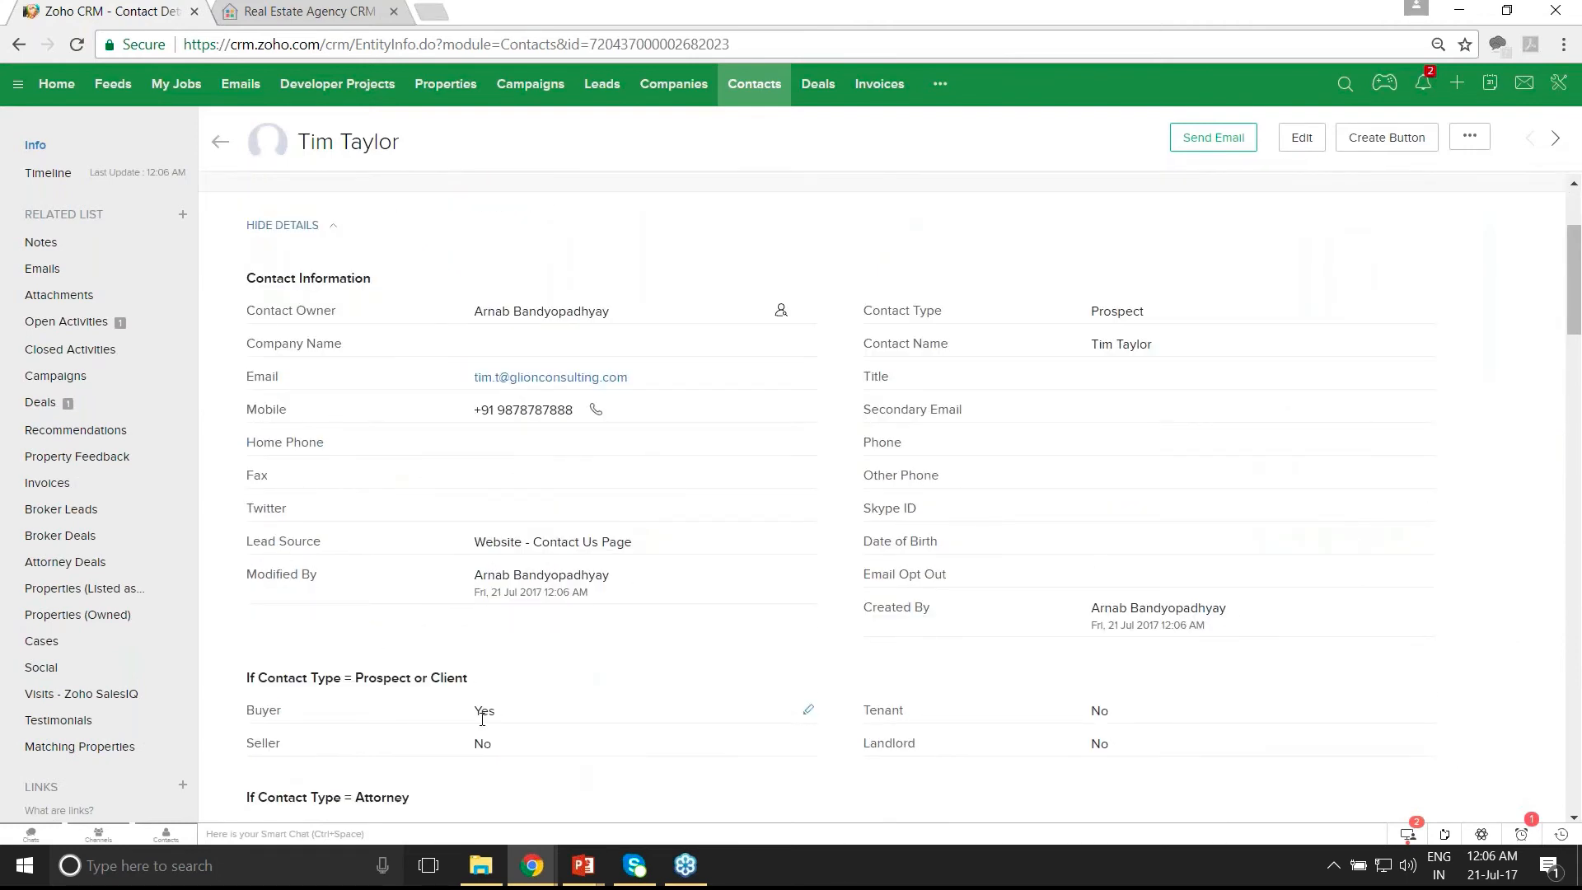
{"action": "left_click", "coordinate": [53, 406]}
{"action": "left_click", "coordinate": [506, 262]}
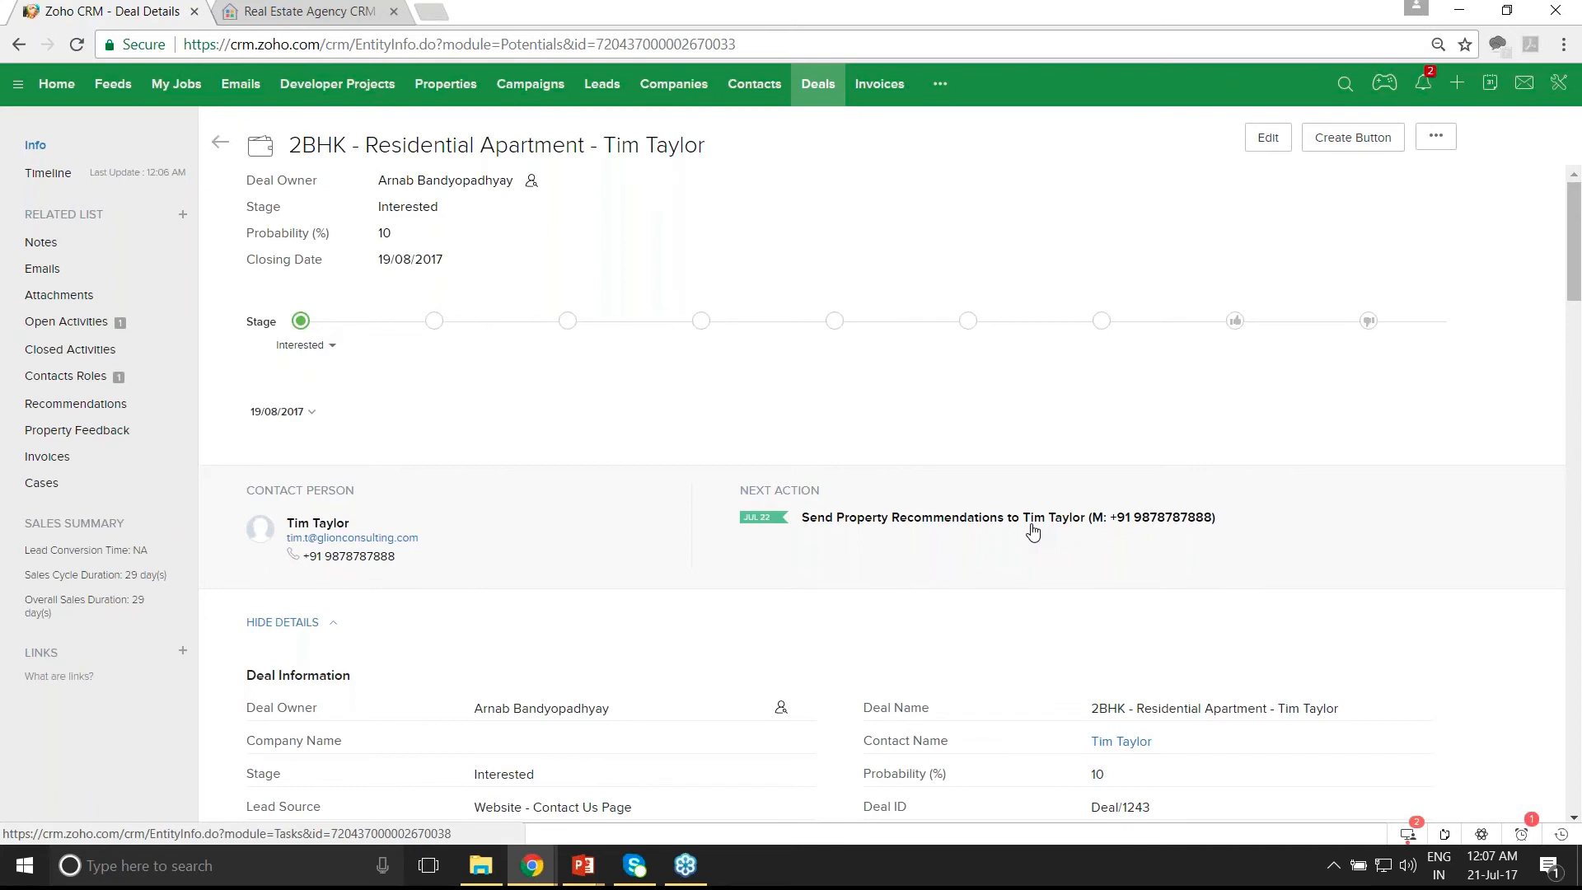
{"action": "scroll", "coordinate": [1033, 533], "scroll_direction": "down", "scroll_amount": 1}
{"action": "scroll", "coordinate": [1033, 533], "scroll_direction": "down", "scroll_amount": 3}
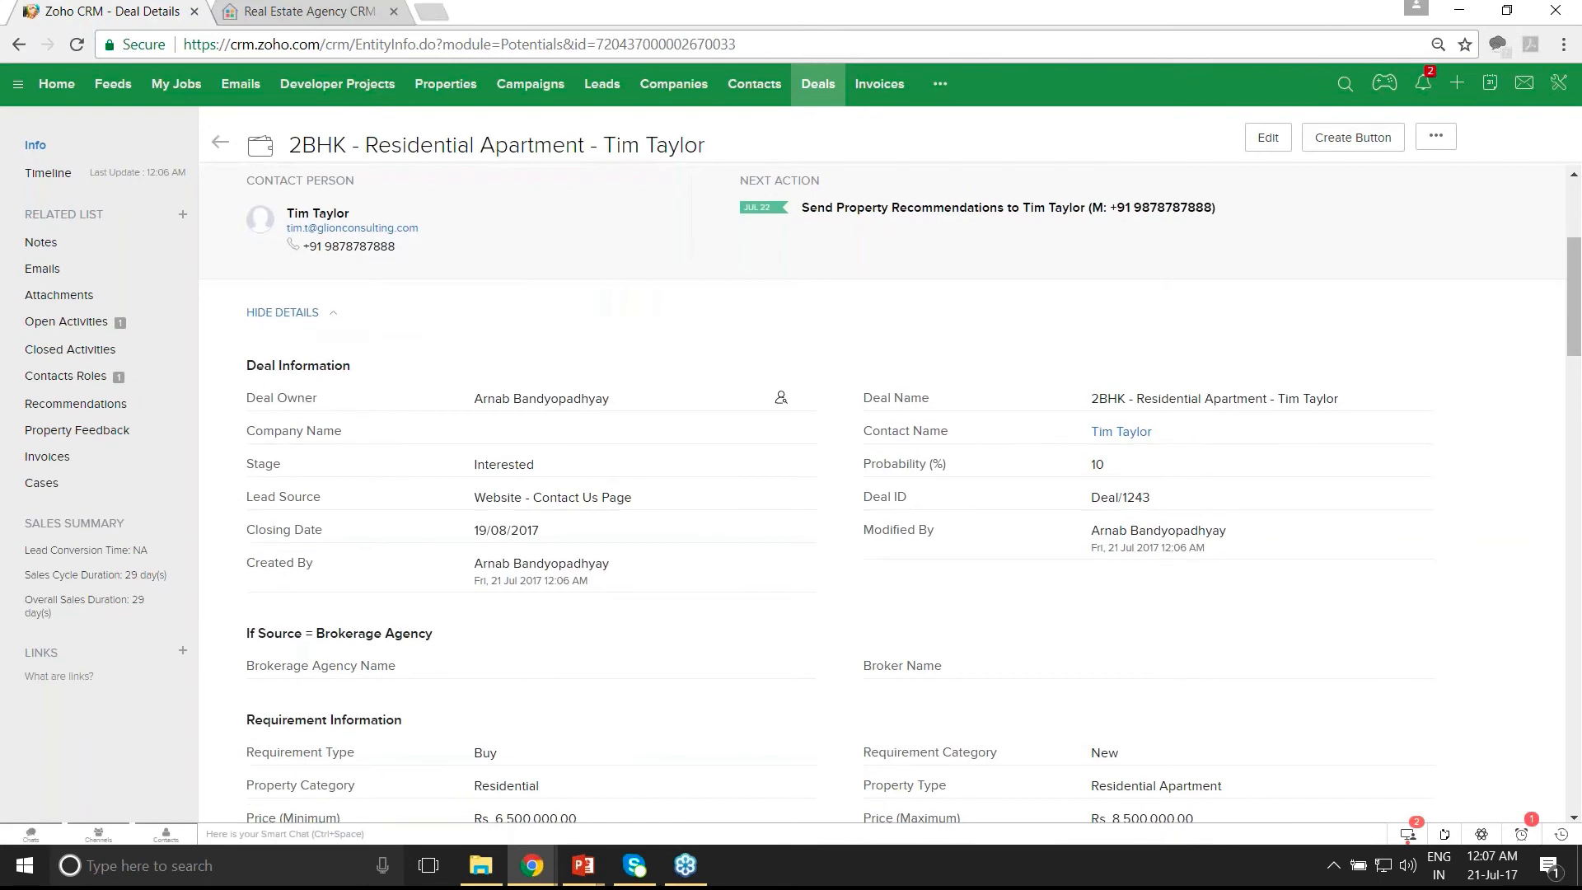
{"action": "scroll", "coordinate": [1033, 533], "scroll_direction": "down", "scroll_amount": 2}
{"action": "scroll", "coordinate": [811, 648], "scroll_direction": "down", "scroll_amount": 1}
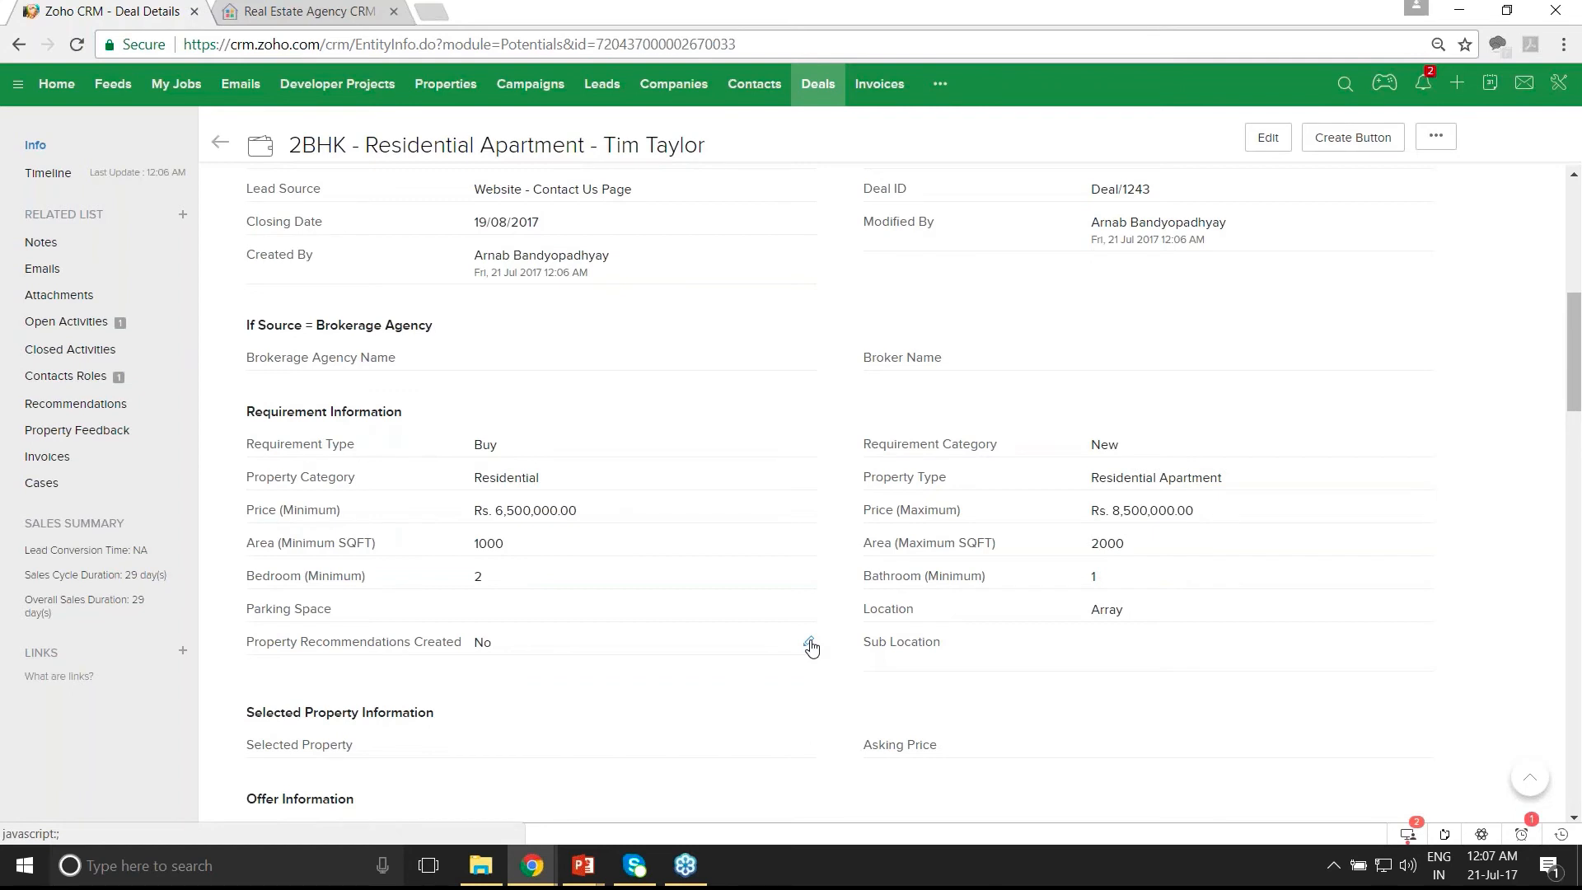
- Set Property Recommendations Created to Yes and save, reapplying it after a reload
{"action": "left_click", "coordinate": [809, 645]}
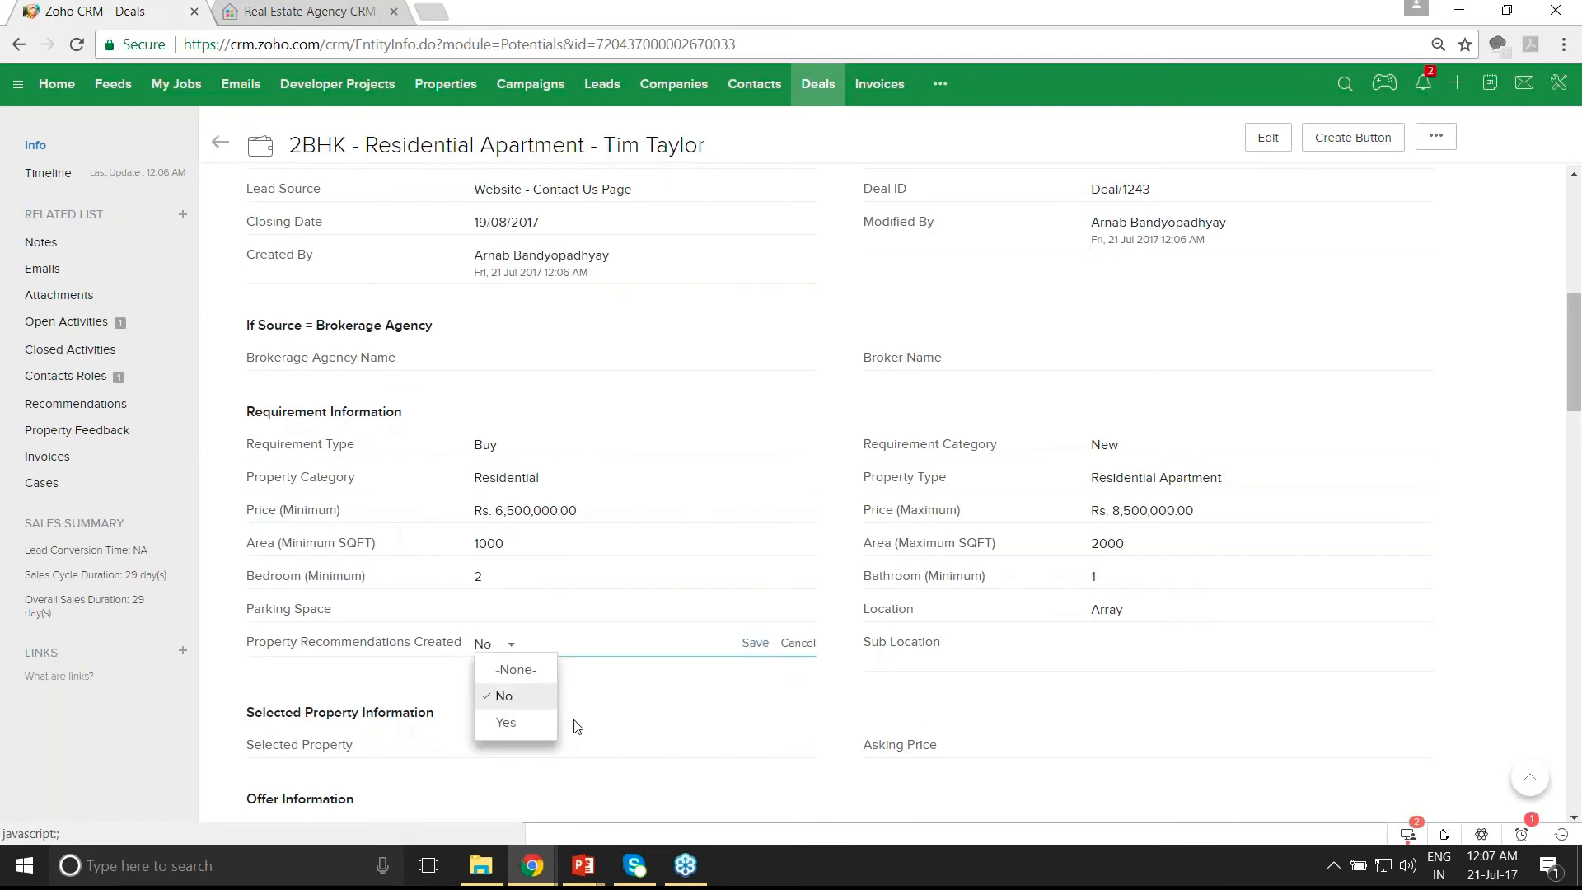
{"action": "left_click", "coordinate": [504, 722]}
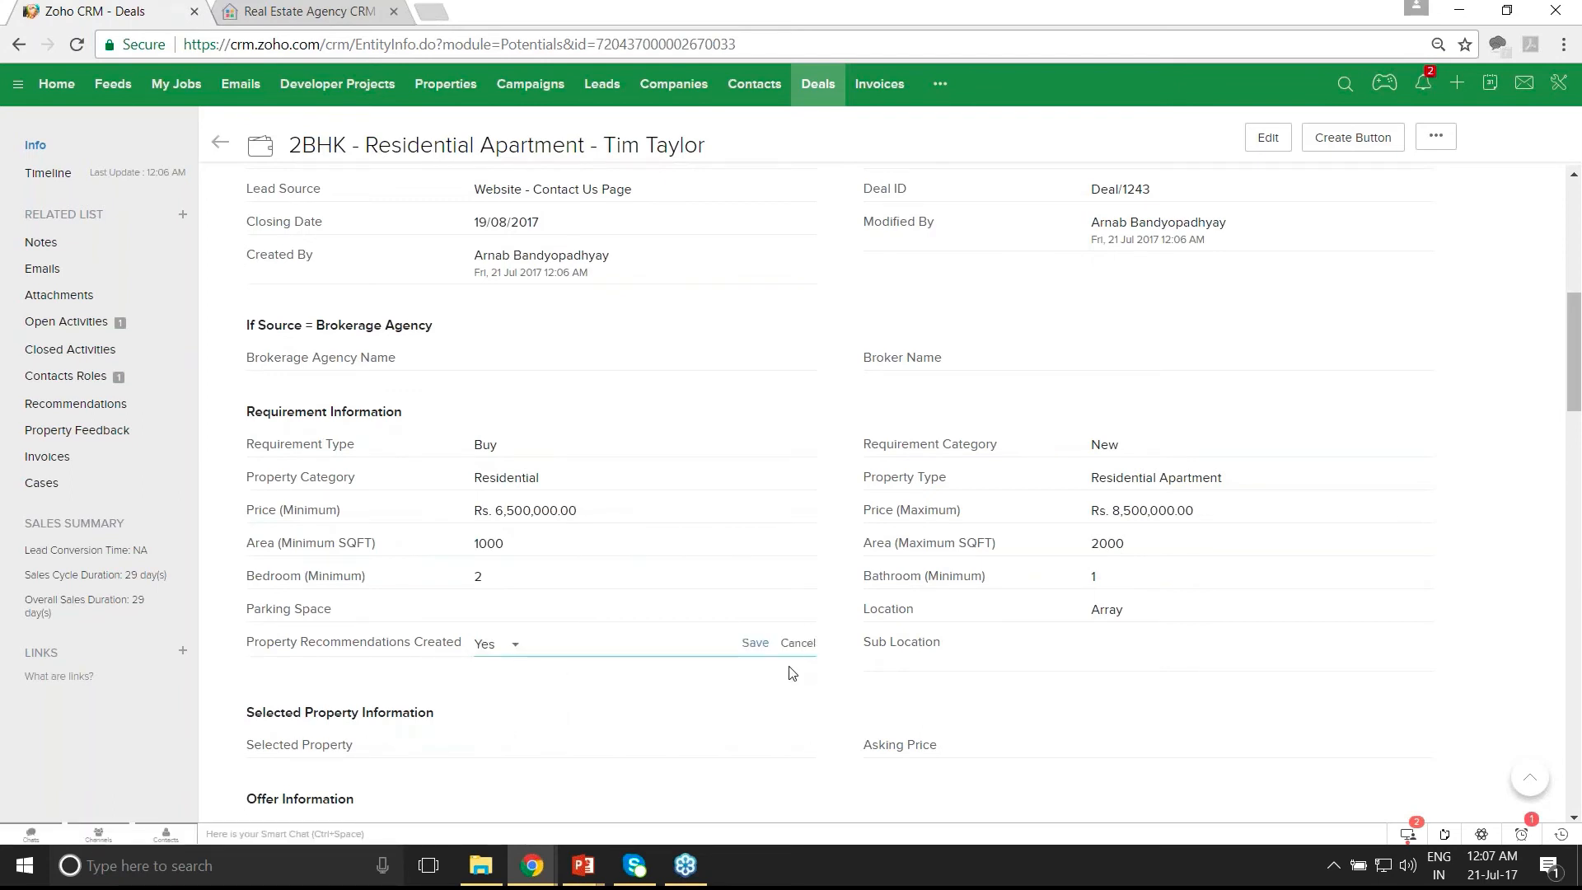
{"action": "left_click", "coordinate": [755, 644]}
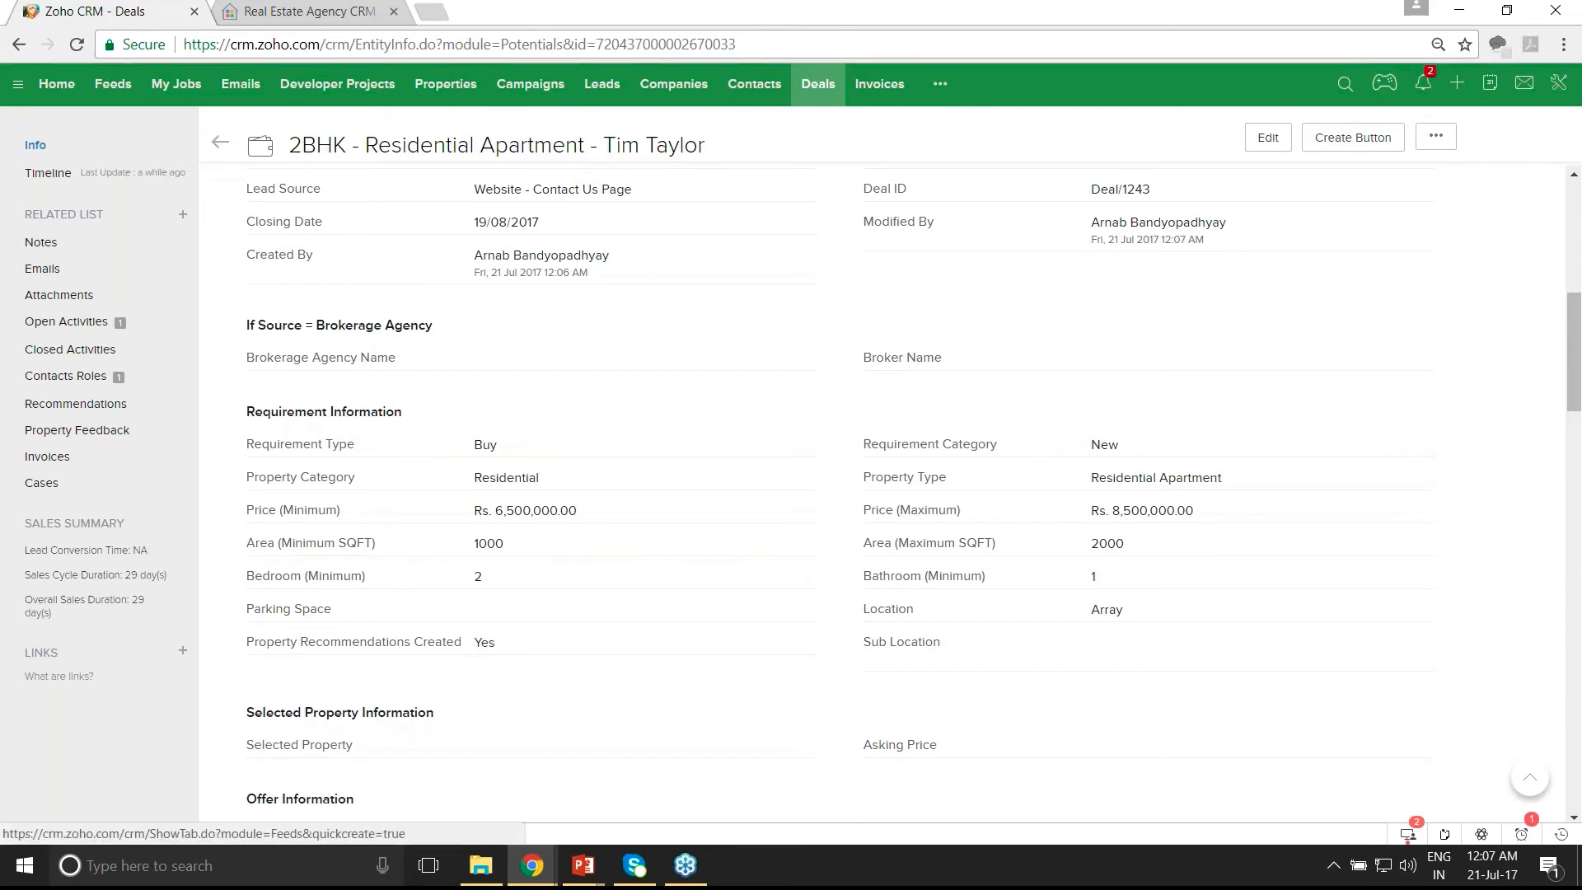
{"action": "left_click", "coordinate": [229, 145]}
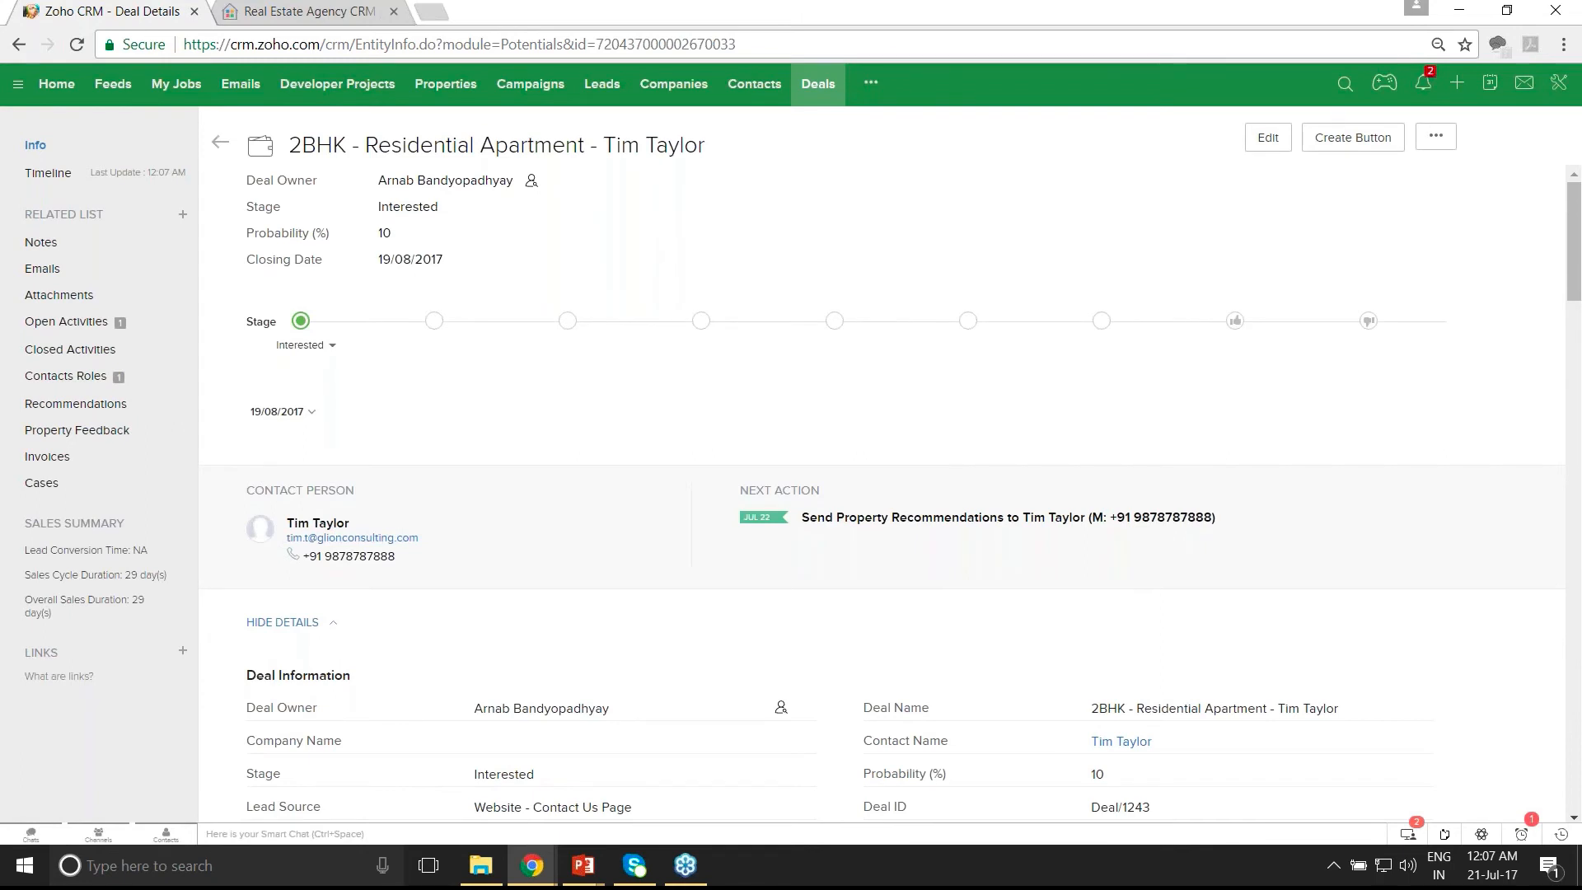
{"action": "scroll", "coordinate": [893, 492], "scroll_direction": "down", "scroll_amount": 5}
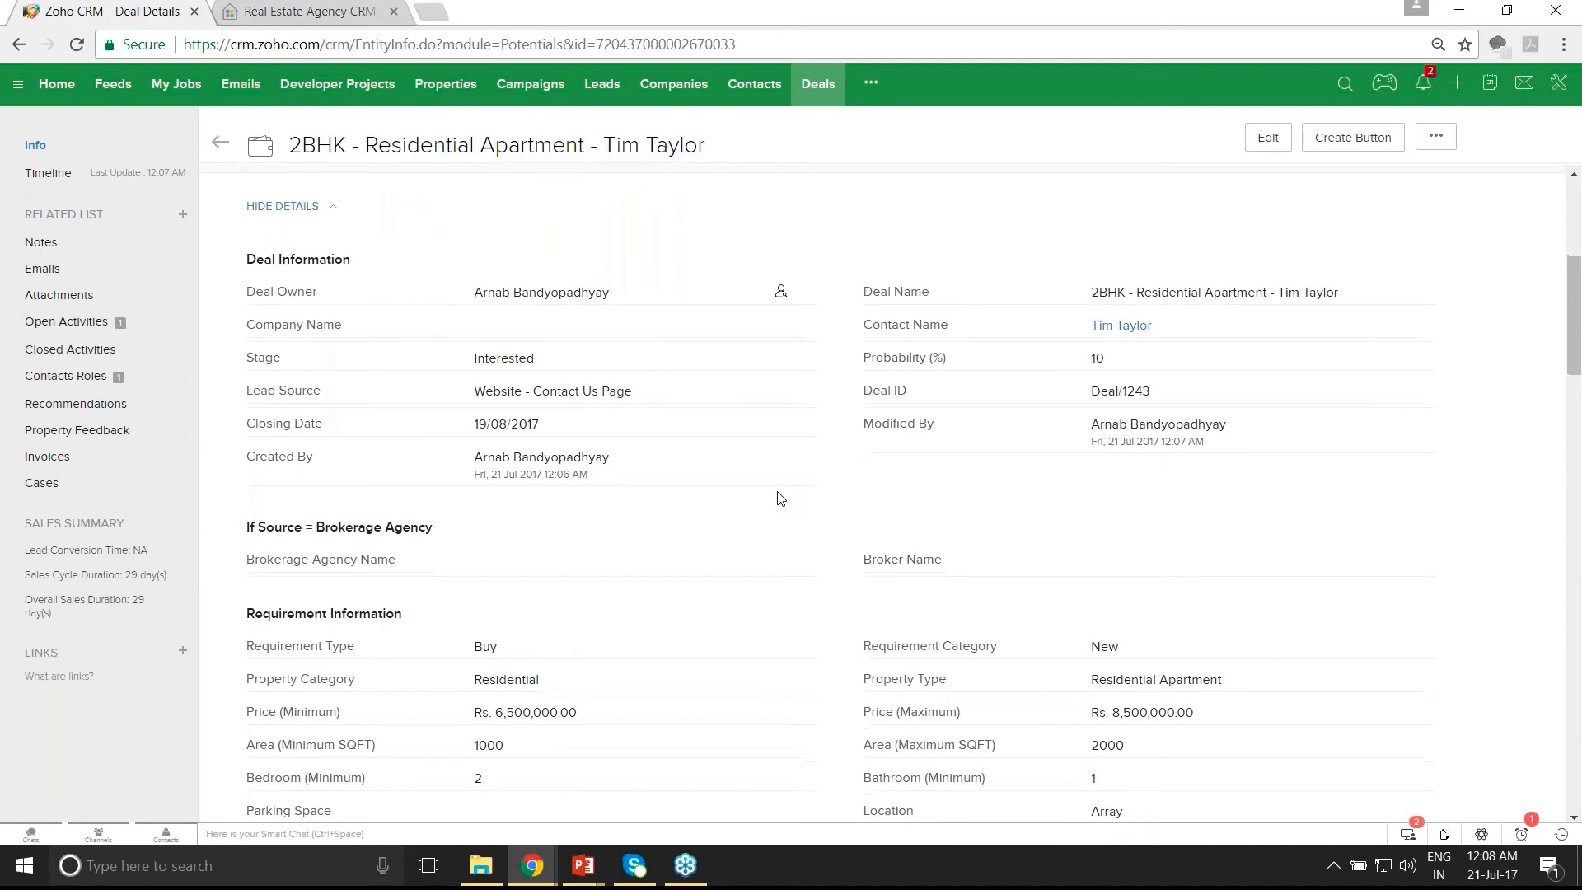
{"action": "scroll", "coordinate": [780, 497], "scroll_direction": "down", "scroll_amount": 4}
{"action": "left_click", "coordinate": [810, 543]}
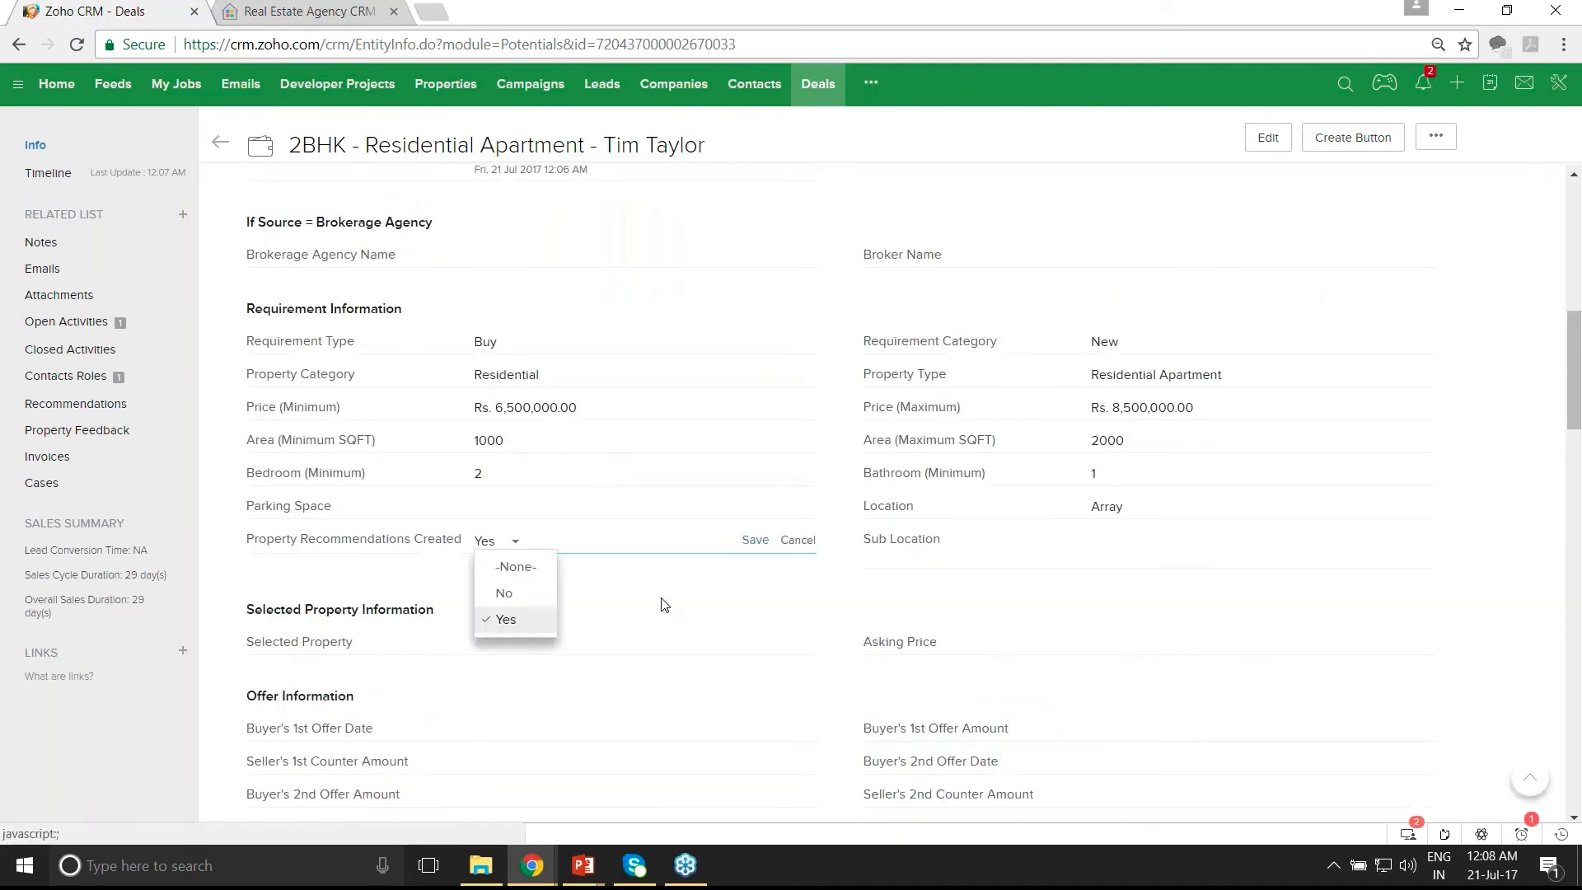
{"action": "left_click", "coordinate": [505, 619]}
{"action": "left_click", "coordinate": [755, 540]}
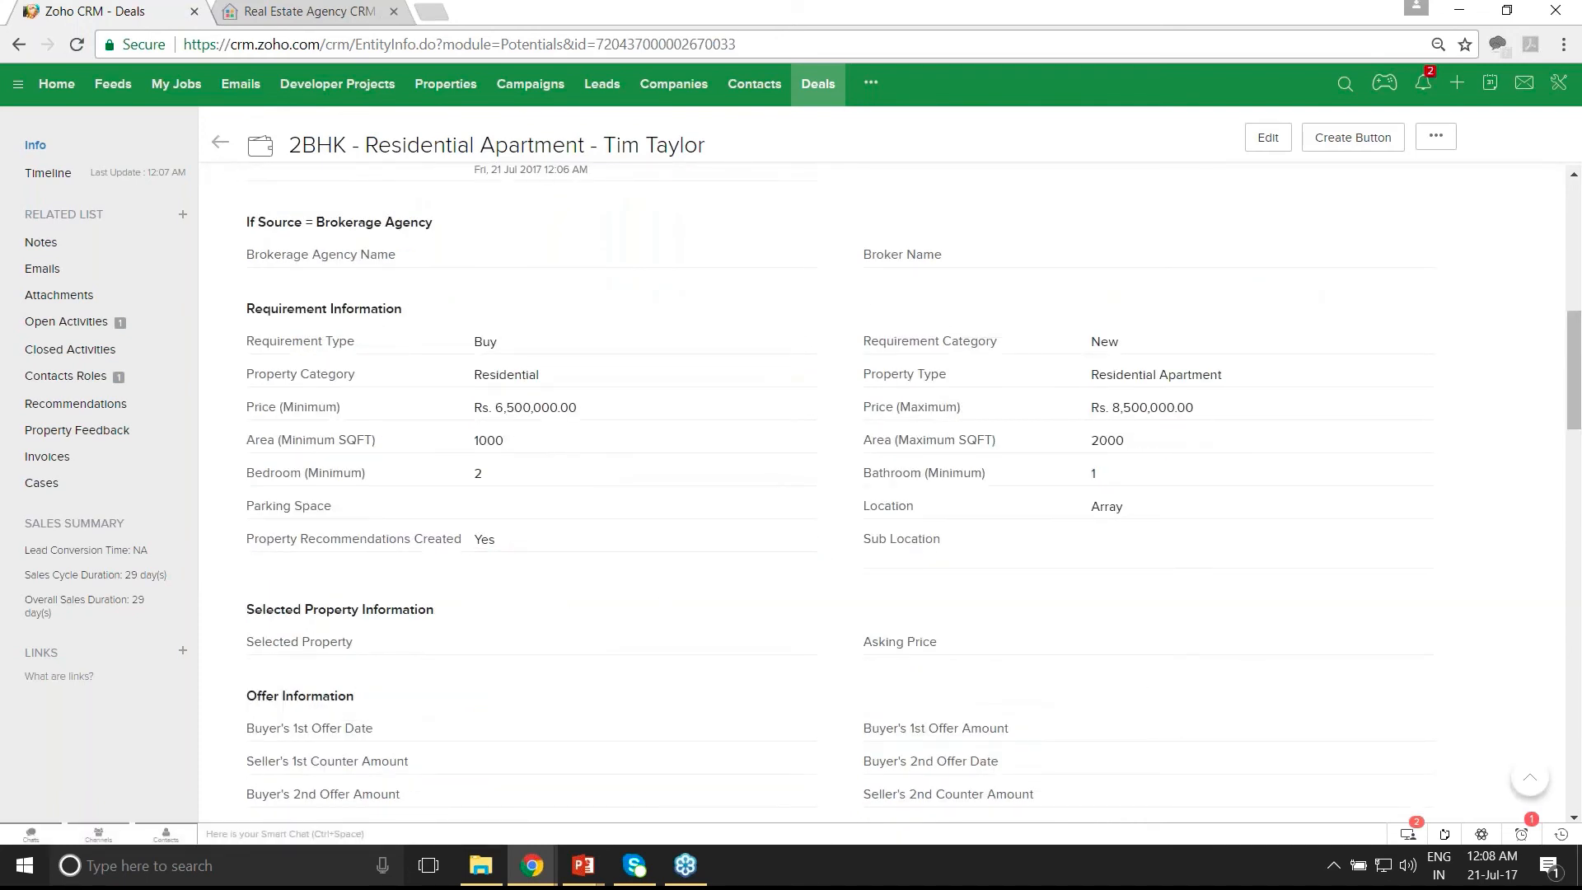
{"action": "left_click", "coordinate": [76, 44]}
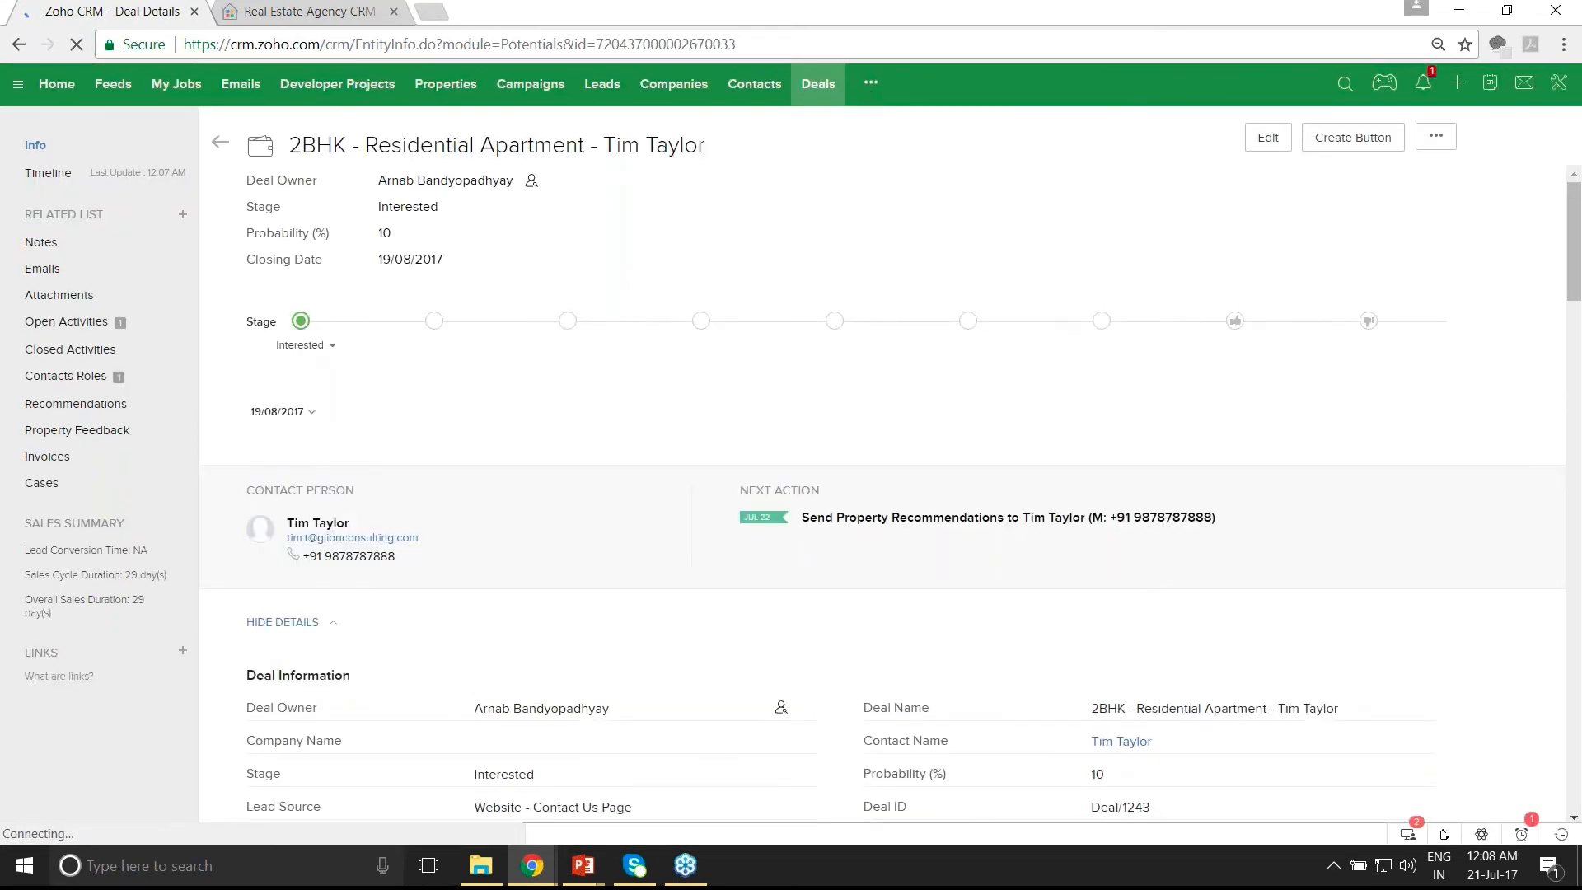
- Check the Recommendations module, then reopen the 2BHK Residential Apartment deal in Edit Deal
{"action": "left_click", "coordinate": [870, 85]}
{"action": "left_click", "coordinate": [925, 118]}
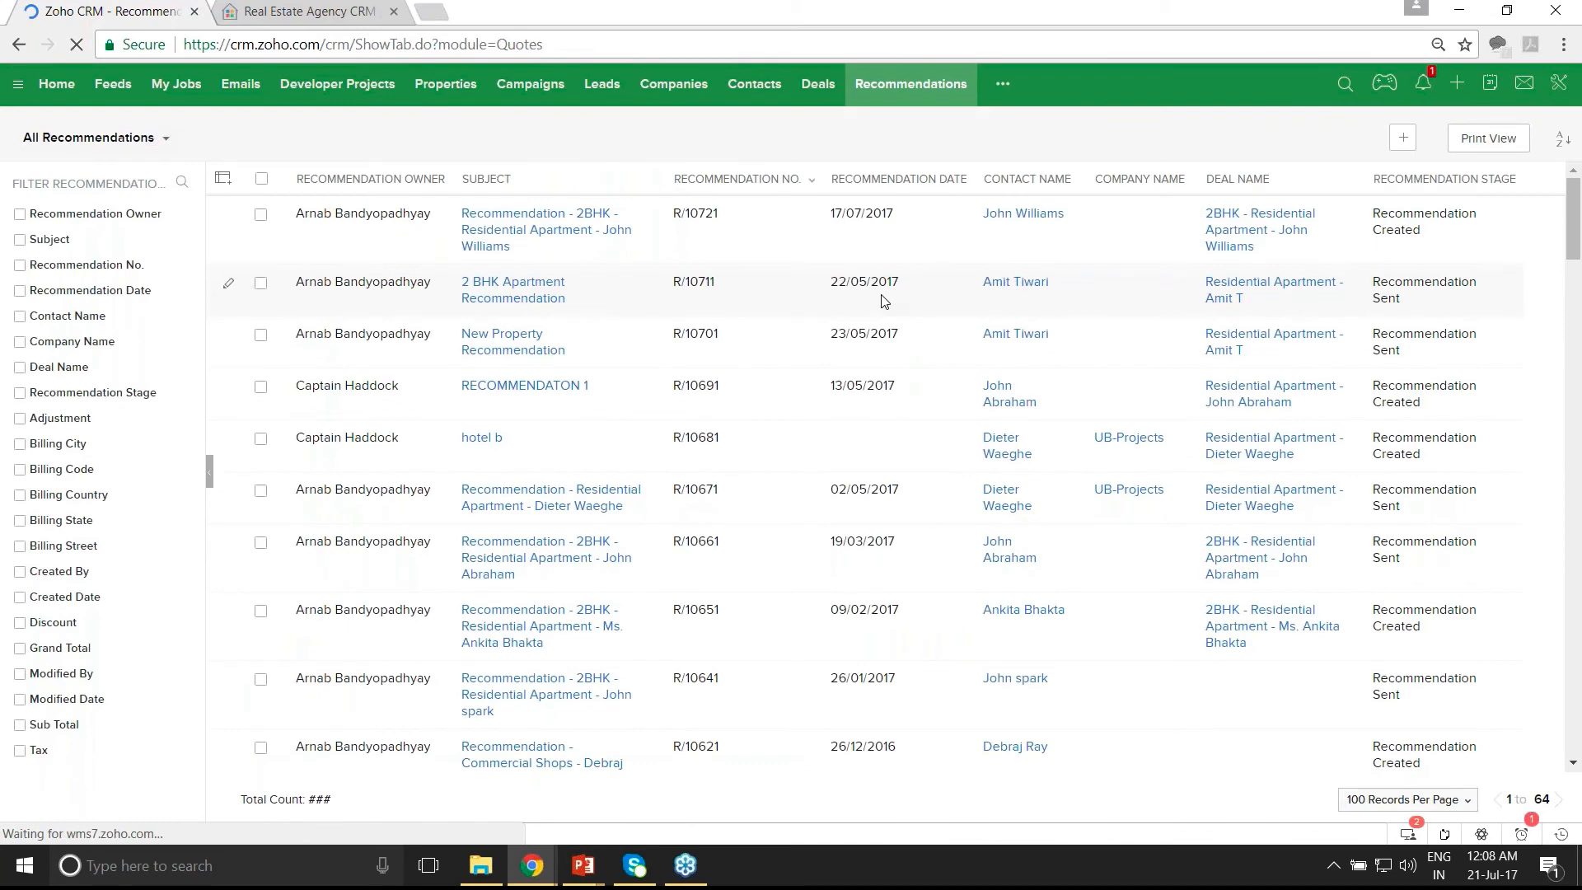
{"action": "left_click", "coordinate": [819, 92]}
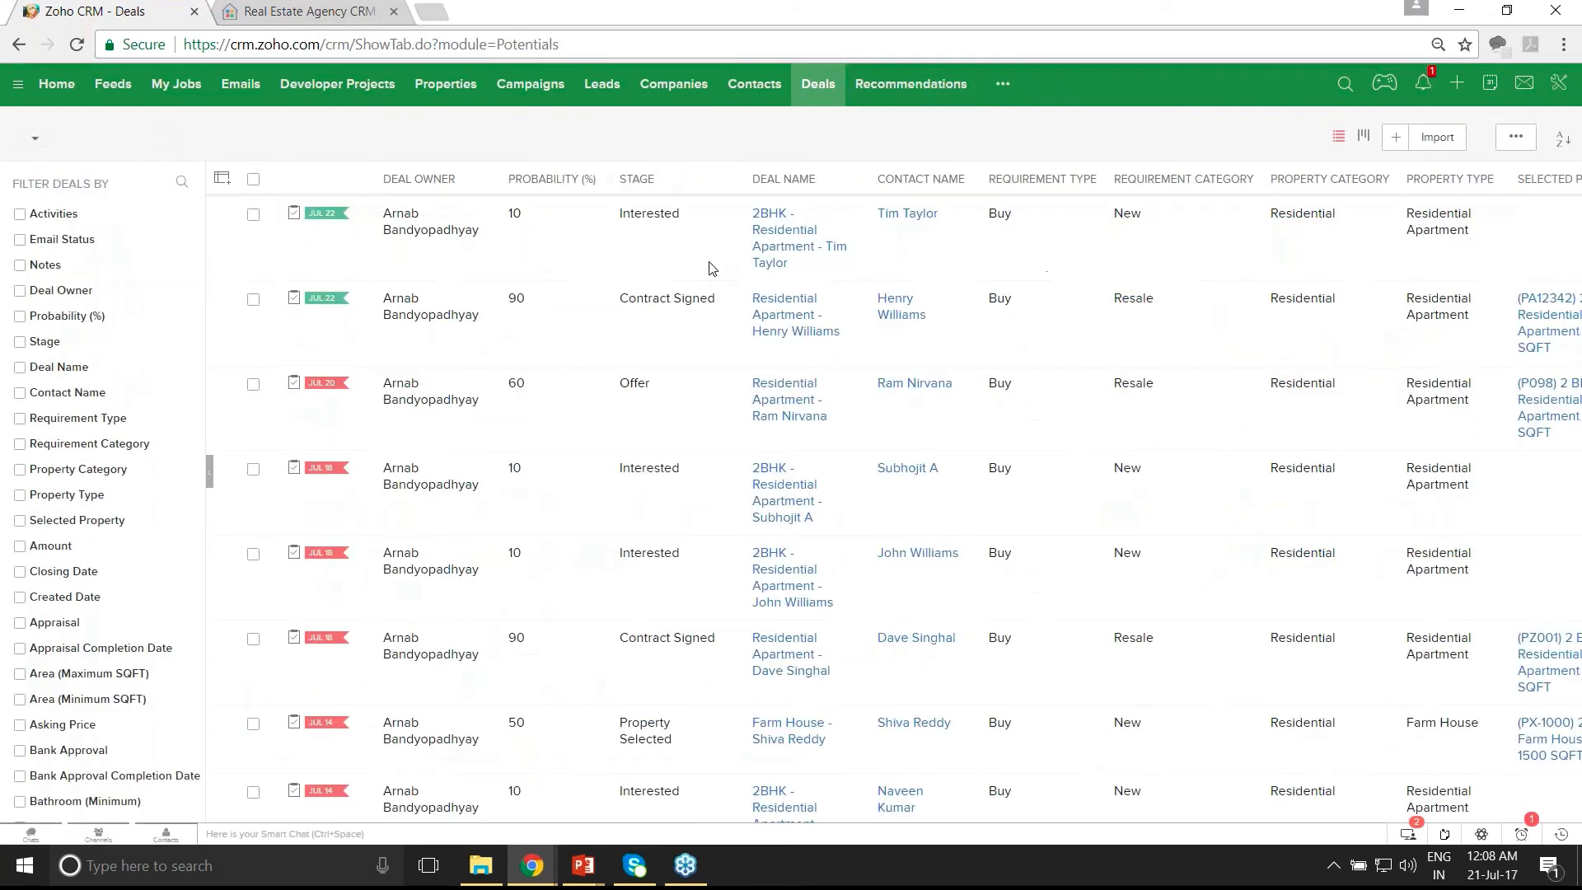
{"action": "left_click", "coordinate": [770, 256]}
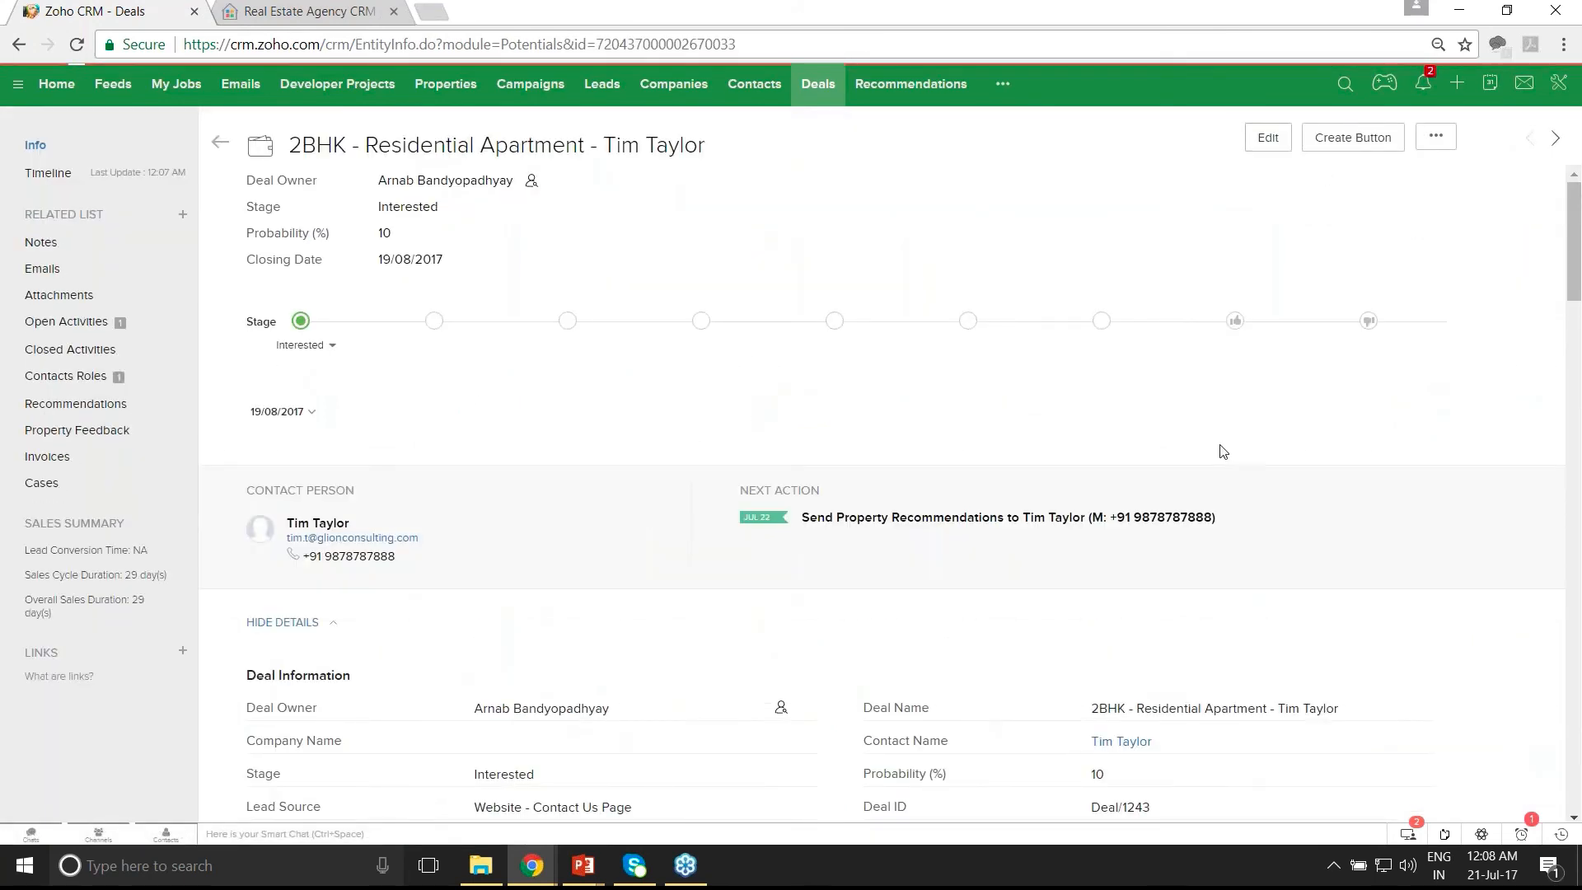
{"action": "left_click", "coordinate": [1213, 516]}
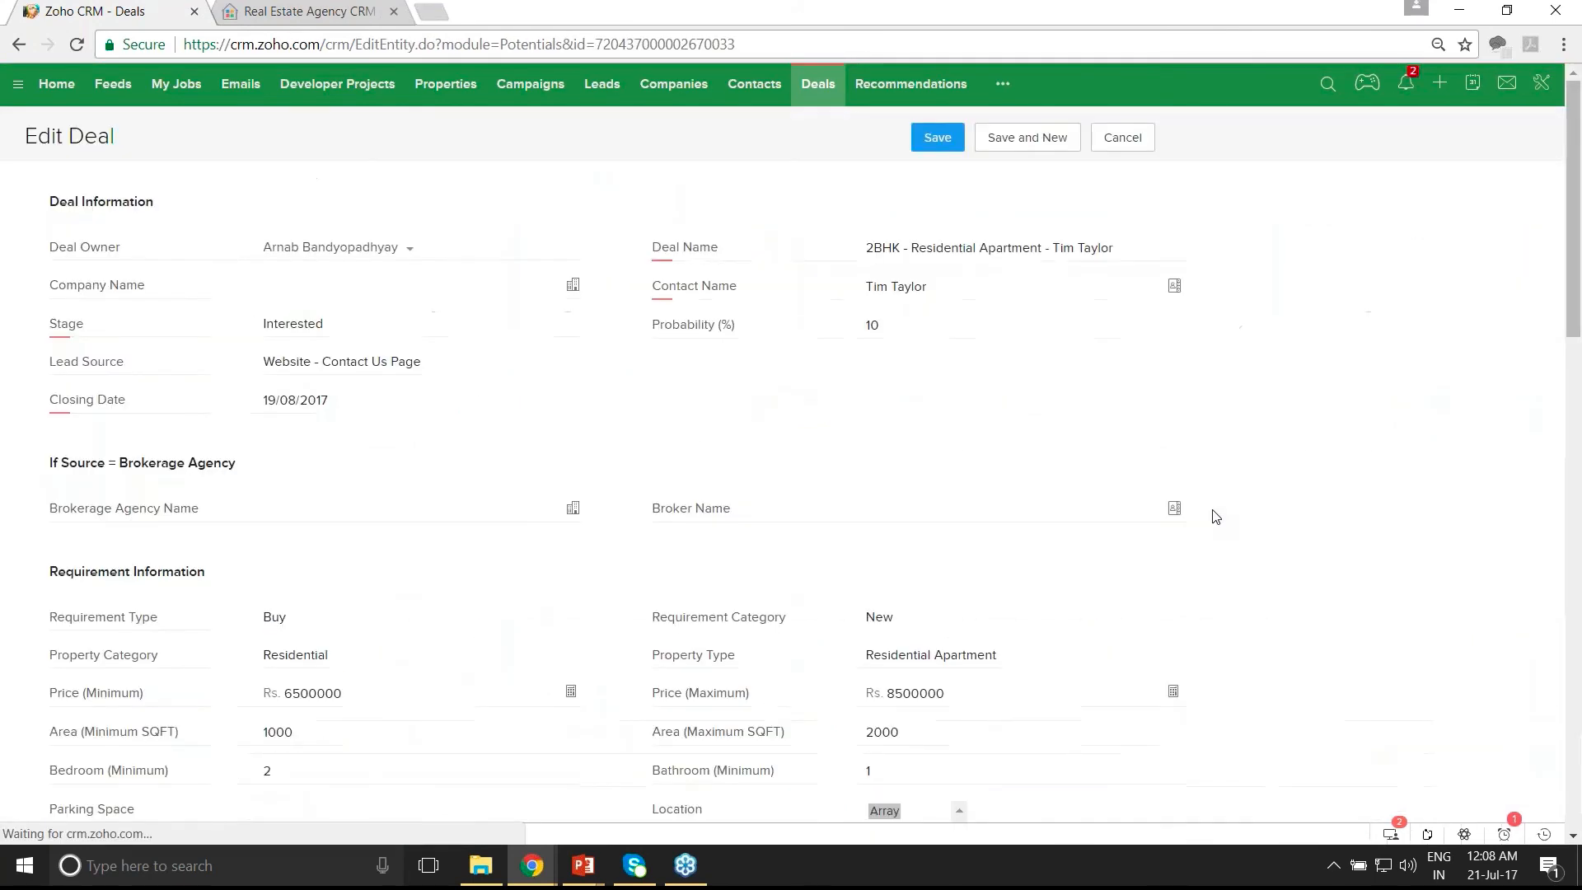
- Keep minimum bathrooms at 1 and change Price (Minimum) to 5000000
{"action": "scroll", "coordinate": [1213, 517], "scroll_direction": "down", "scroll_amount": 2}
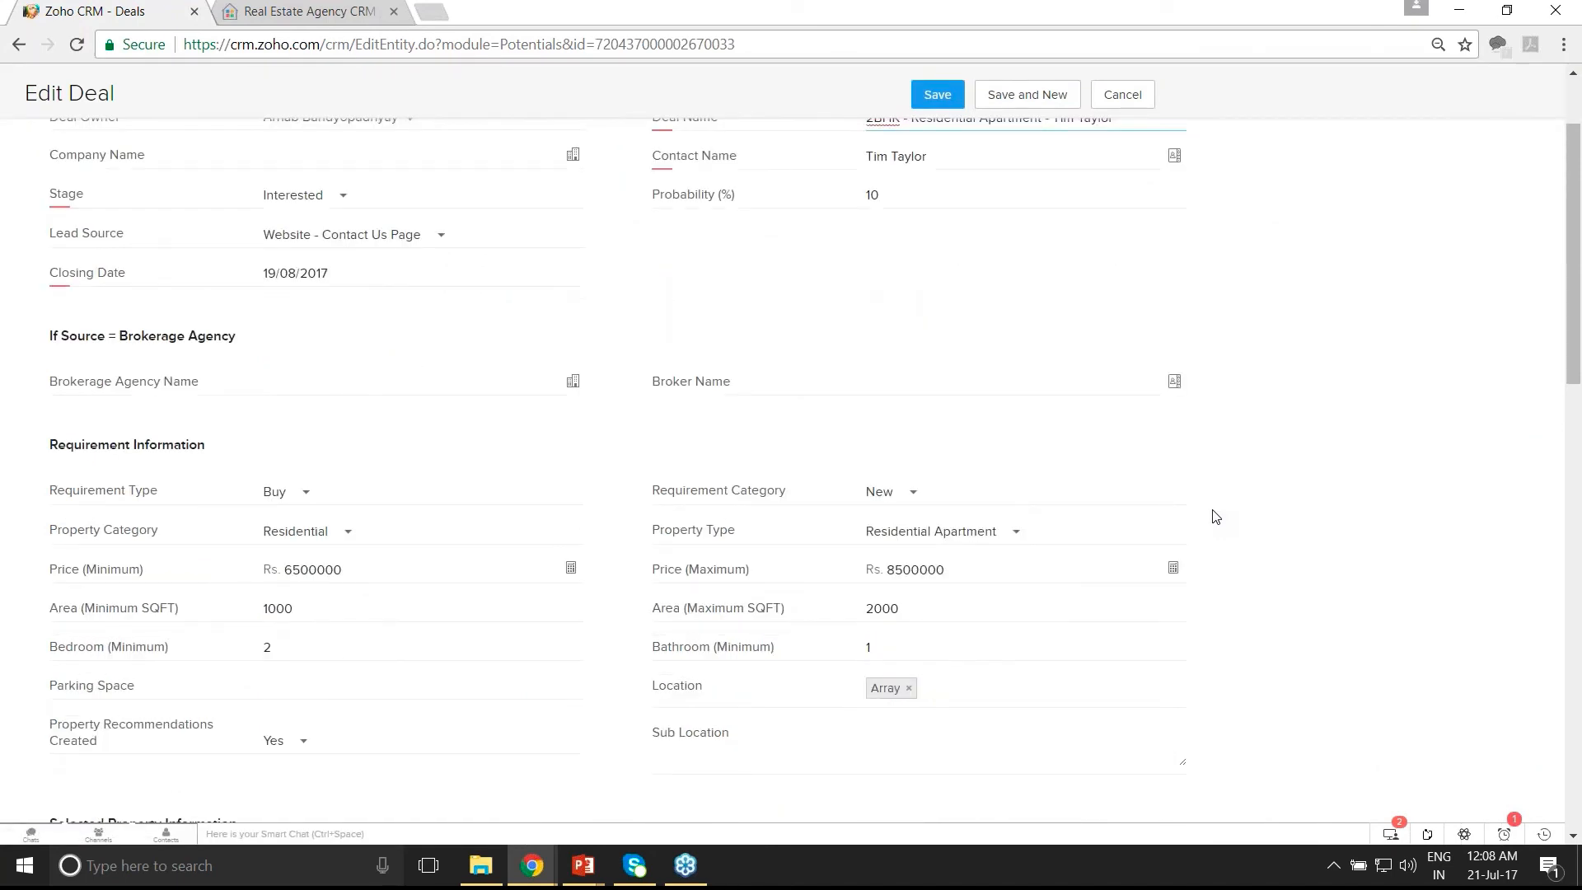
{"action": "scroll", "coordinate": [1214, 516], "scroll_direction": "down", "scroll_amount": 1}
{"action": "double_click", "coordinate": [869, 571]}
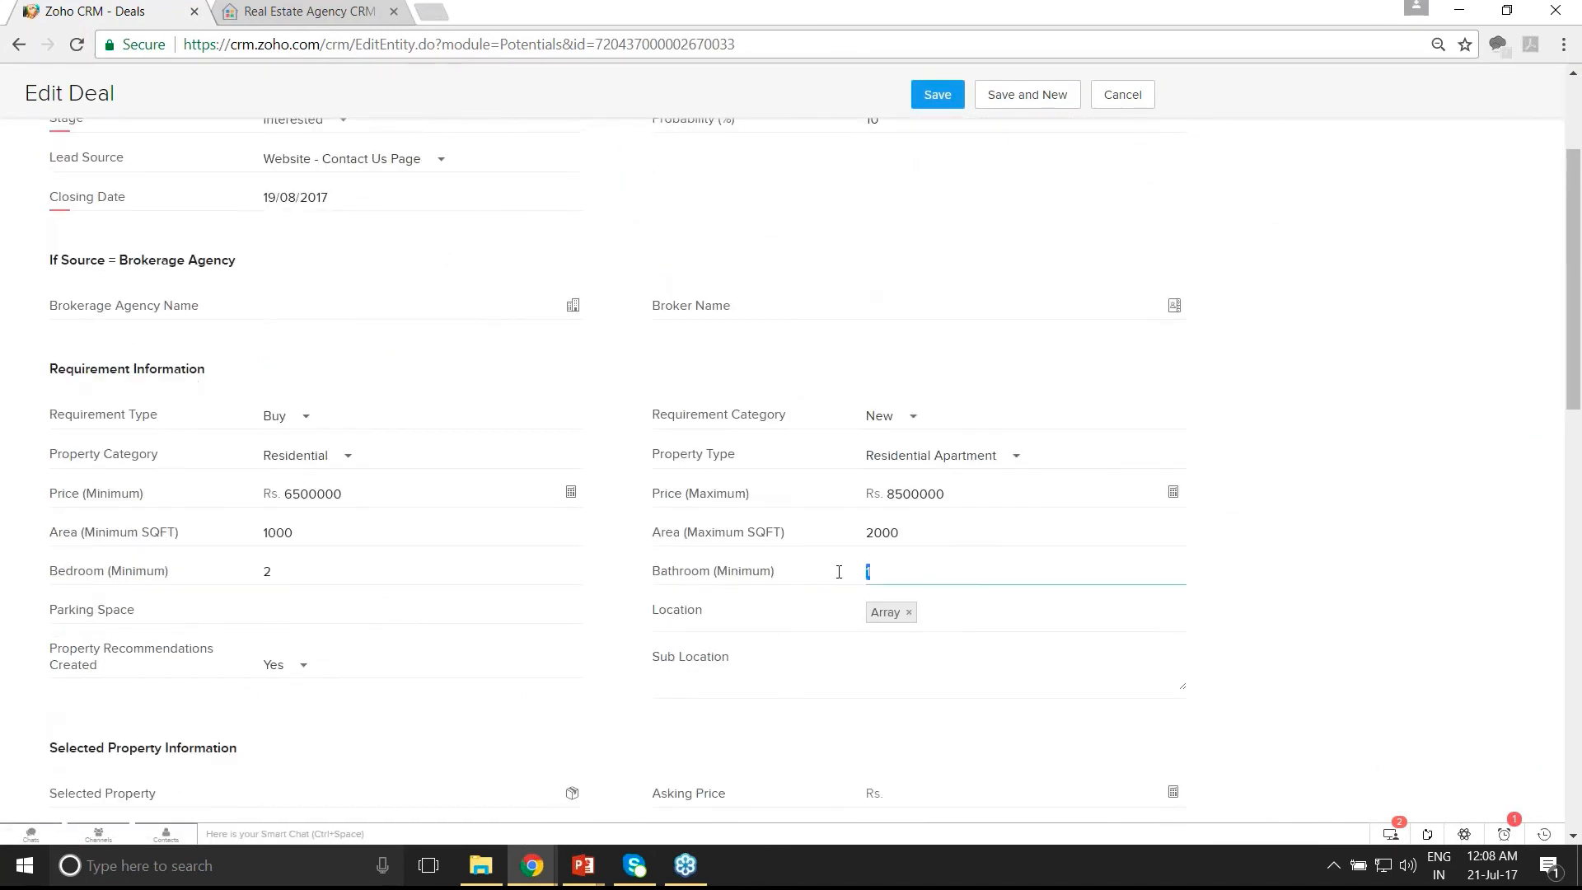
{"action": "type", "text": "0"}
{"action": "key", "text": "BackSpace"}
{"action": "type", "text": "1"}
{"action": "double_click", "coordinate": [451, 500]}
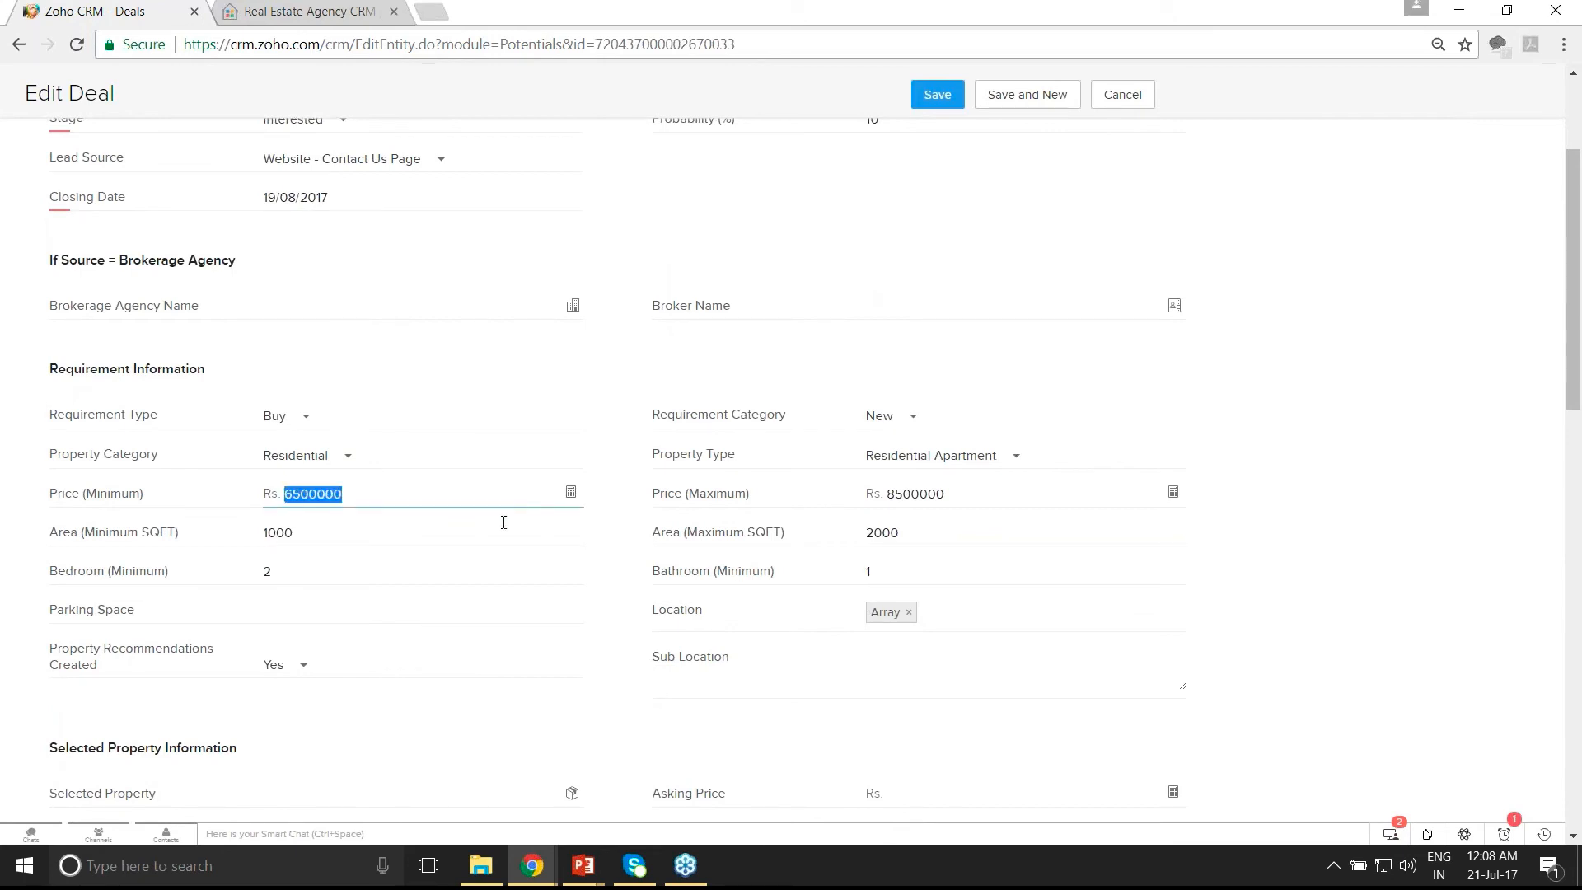
{"action": "type", "text": "5000000"}
- Replace the Array location with Bangalore West and save the deal
{"action": "scroll", "coordinate": [504, 522], "scroll_direction": "down", "scroll_amount": 1}
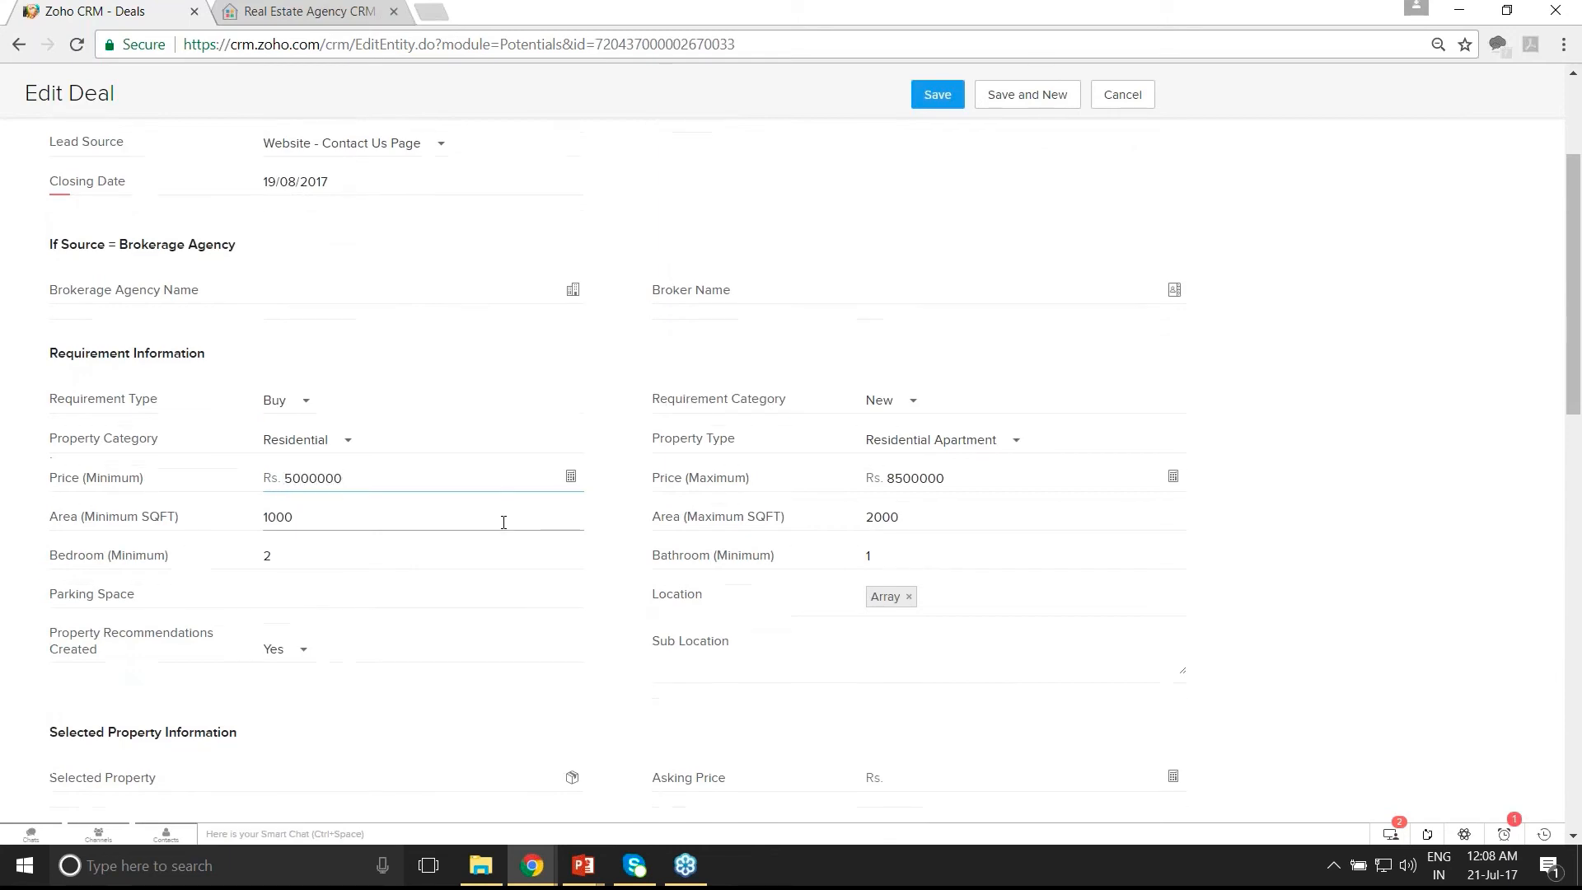
{"action": "scroll", "coordinate": [503, 522], "scroll_direction": "down", "scroll_amount": 3}
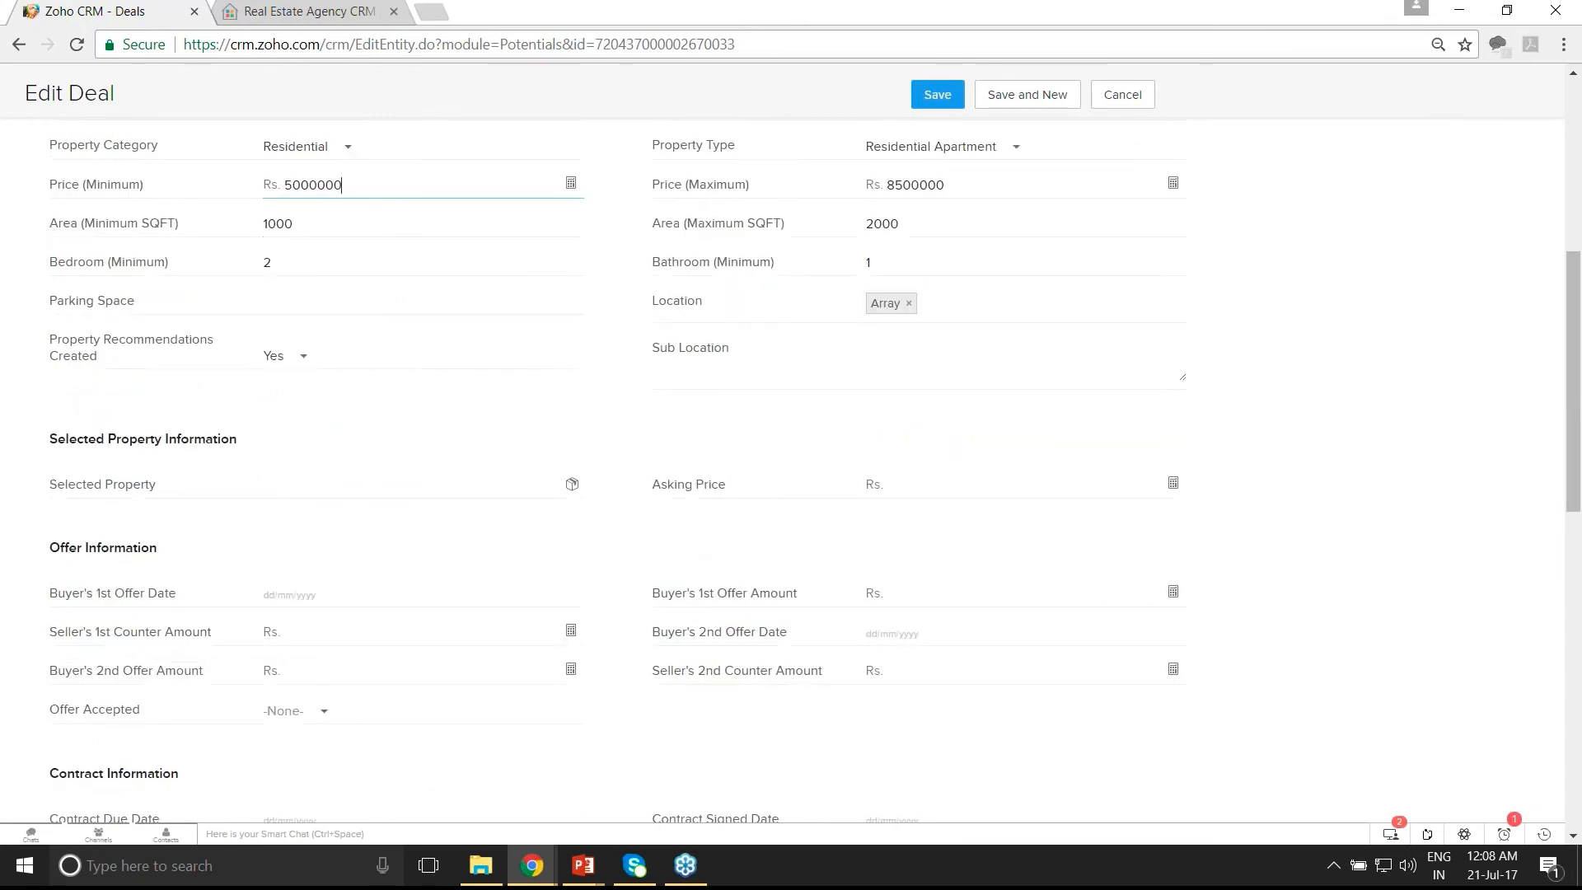
{"action": "scroll", "coordinate": [503, 522], "scroll_direction": "up", "scroll_amount": 1}
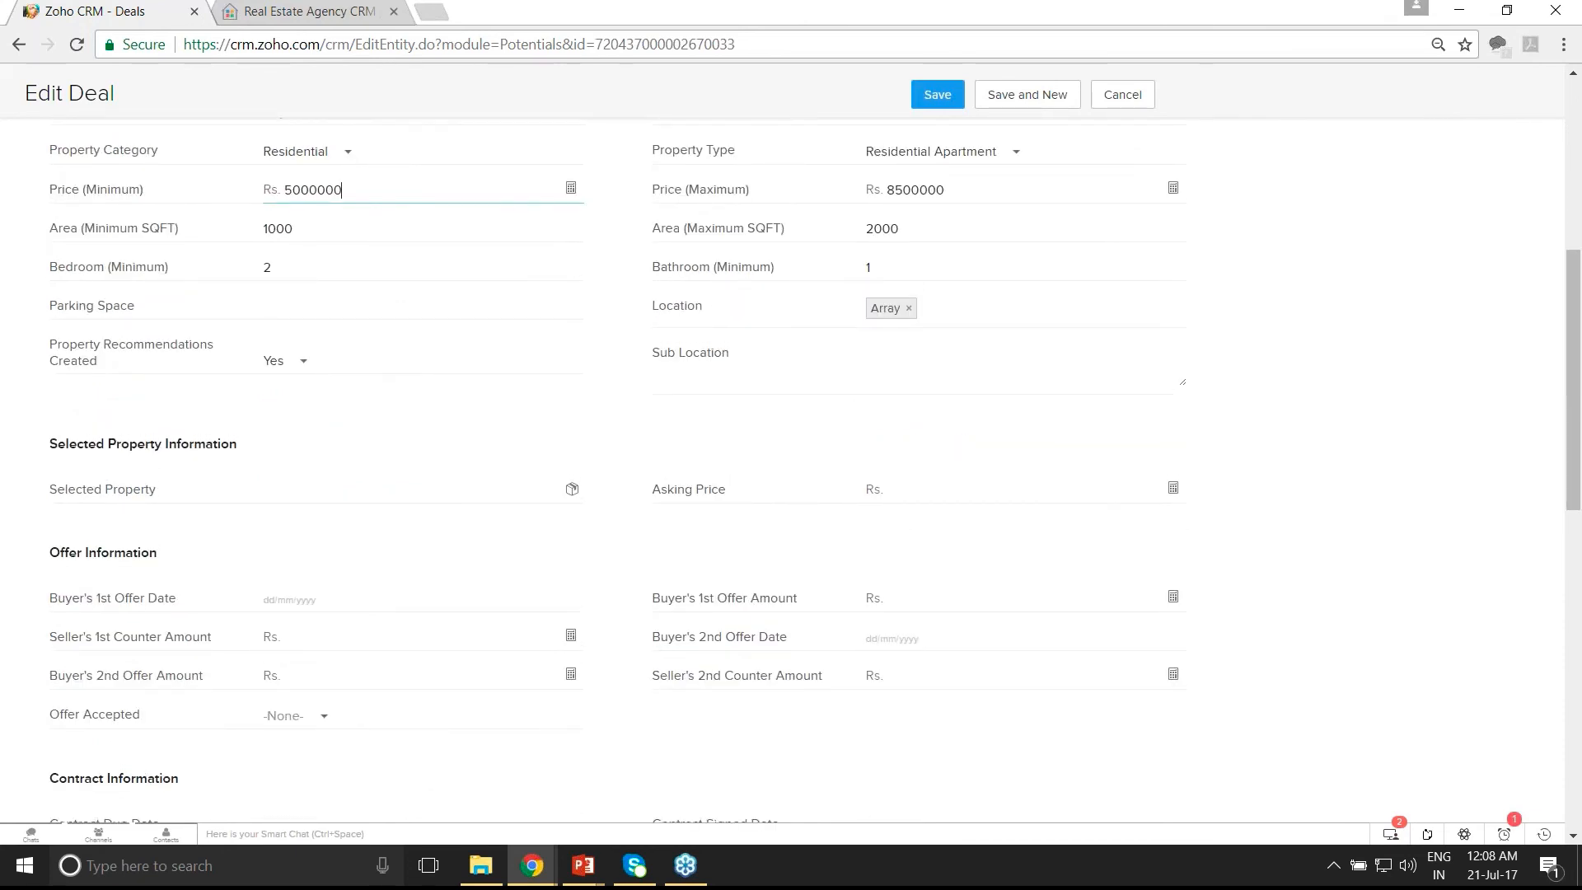
{"action": "scroll", "coordinate": [503, 523], "scroll_direction": "up", "scroll_amount": 2}
{"action": "scroll", "coordinate": [769, 643], "scroll_direction": "up", "scroll_amount": 2}
{"action": "scroll", "coordinate": [768, 643], "scroll_direction": "down", "scroll_amount": 2}
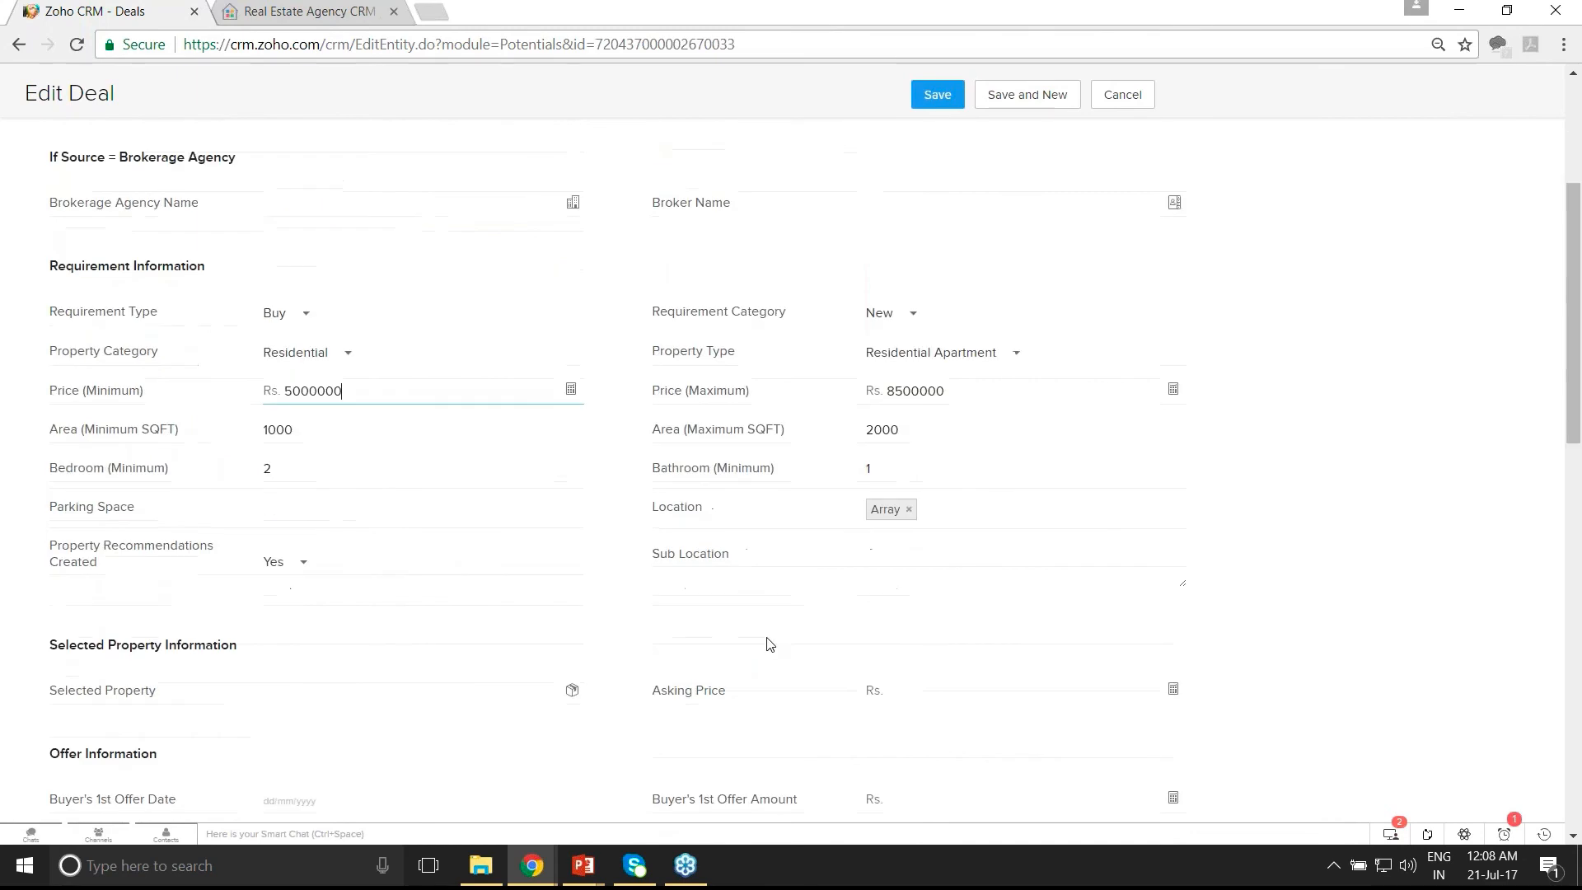
{"action": "scroll", "coordinate": [769, 643], "scroll_direction": "down", "scroll_amount": 2}
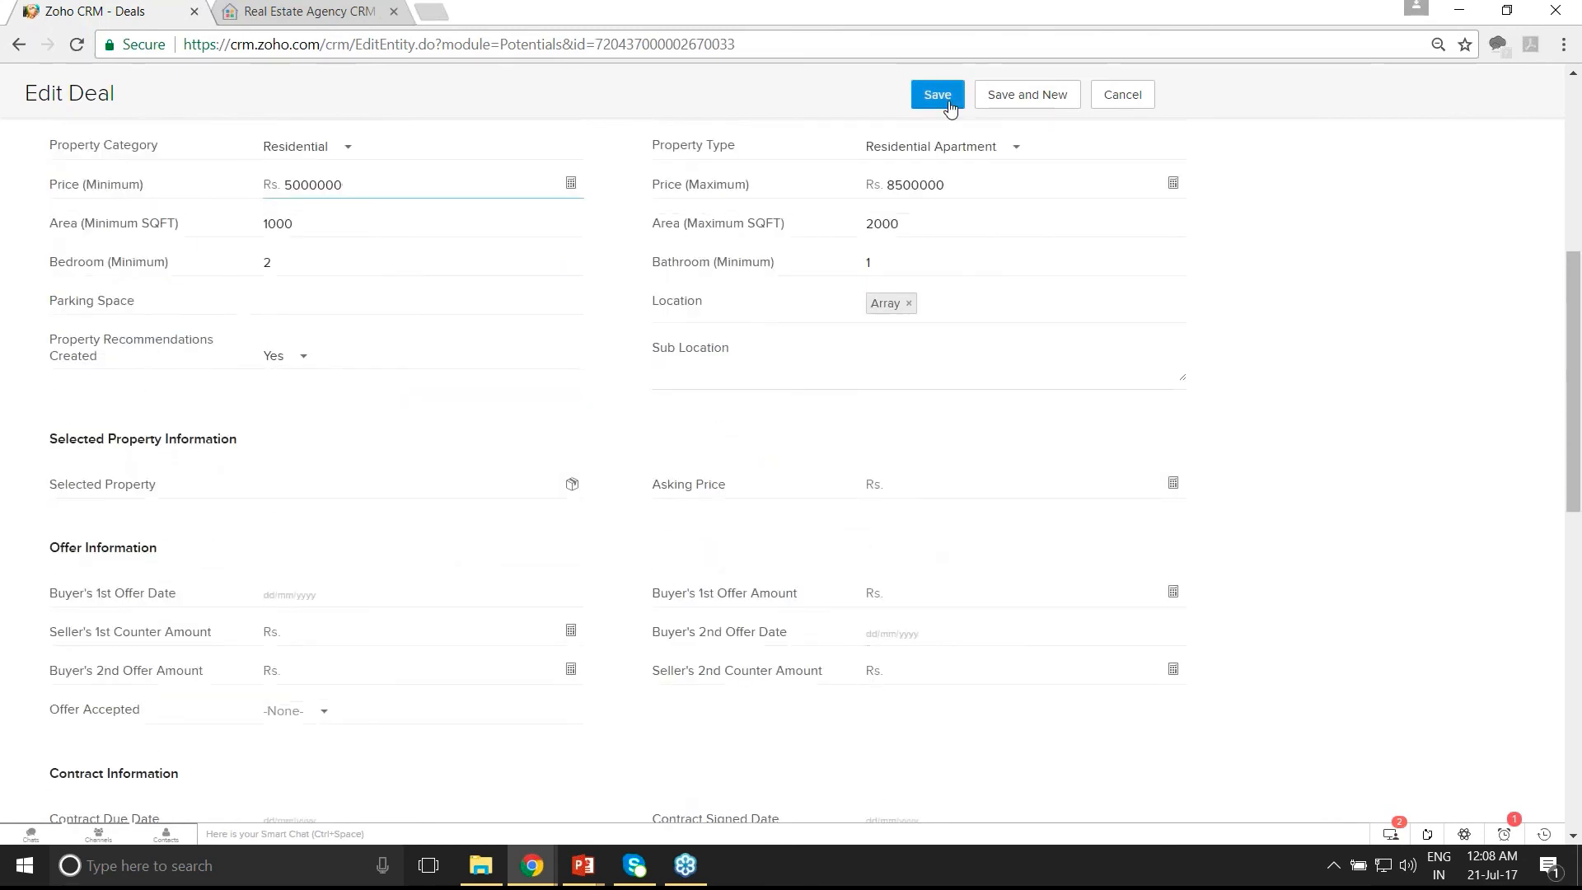
{"action": "left_click", "coordinate": [915, 303]}
{"action": "left_click", "coordinate": [910, 304]}
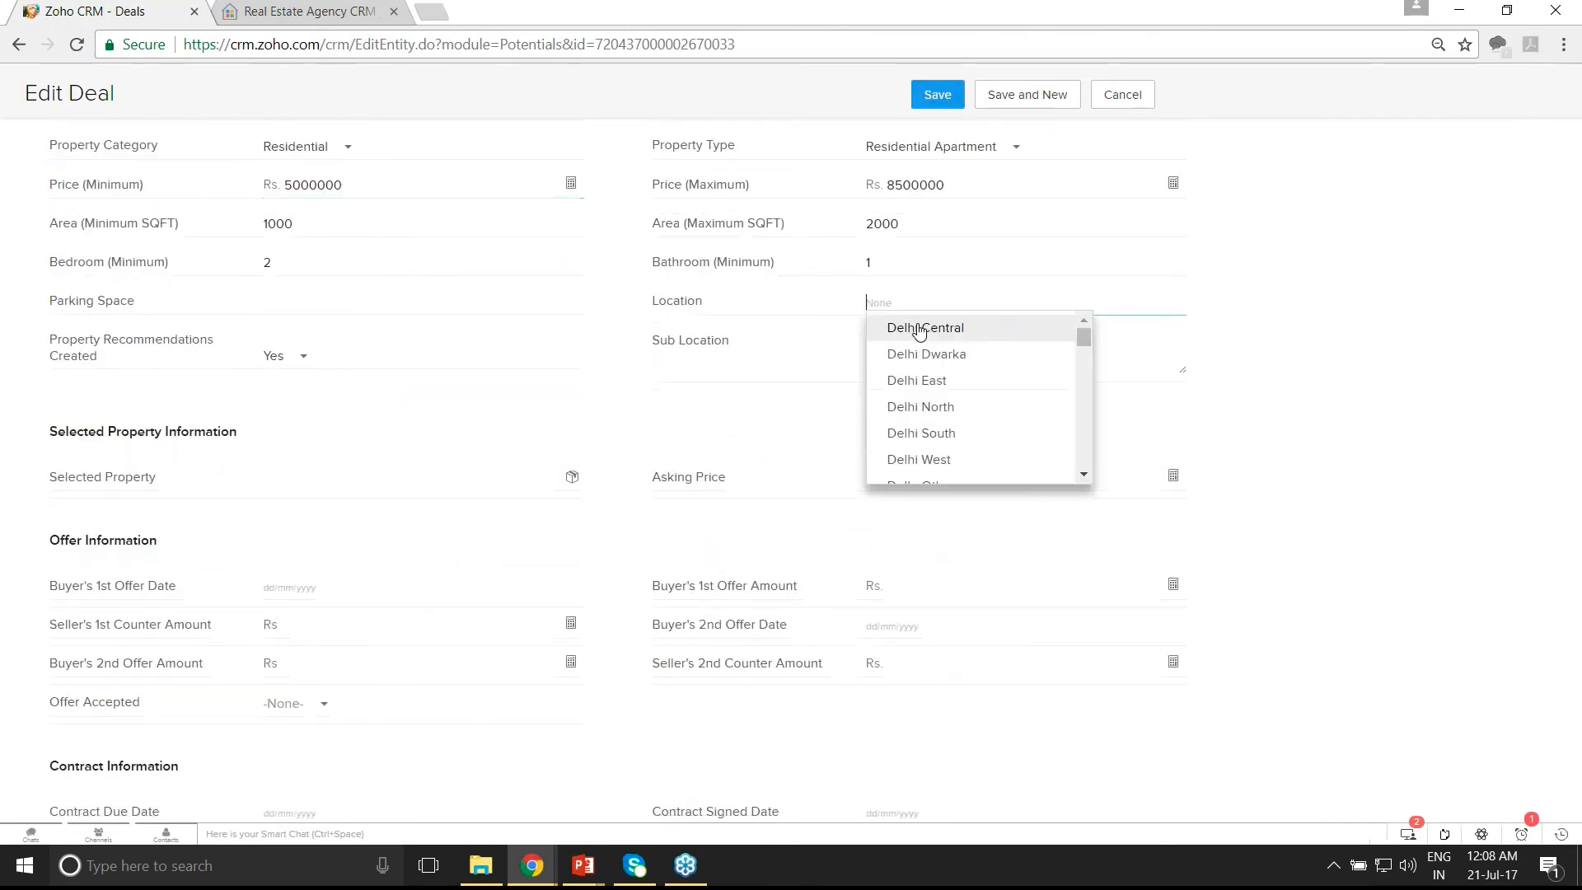
{"action": "type", "text": "ban"}
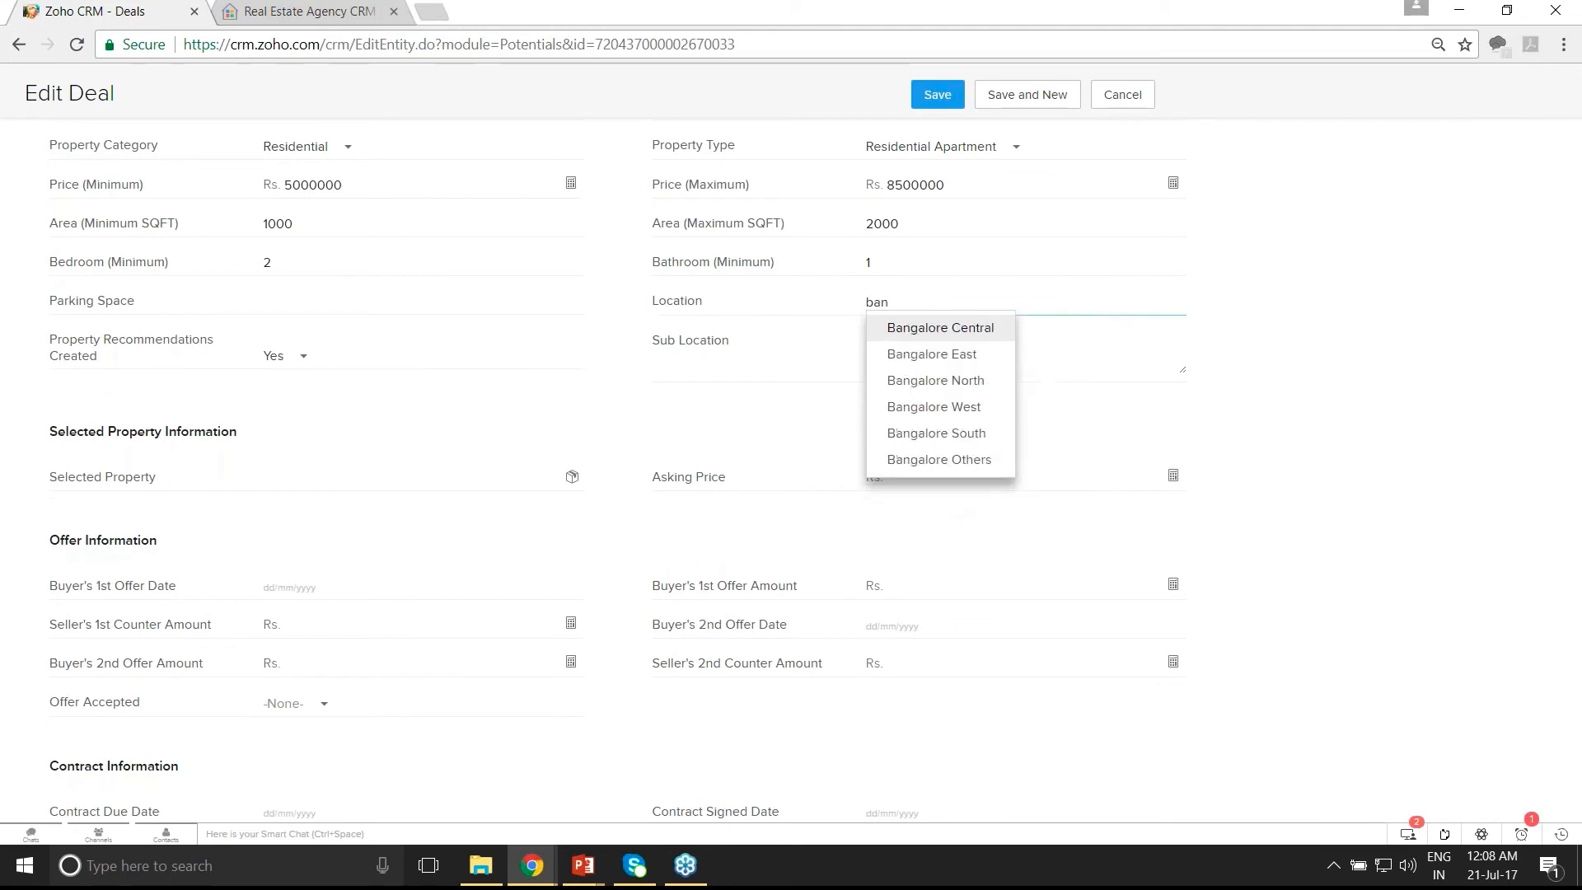
{"action": "left_click", "coordinate": [915, 408]}
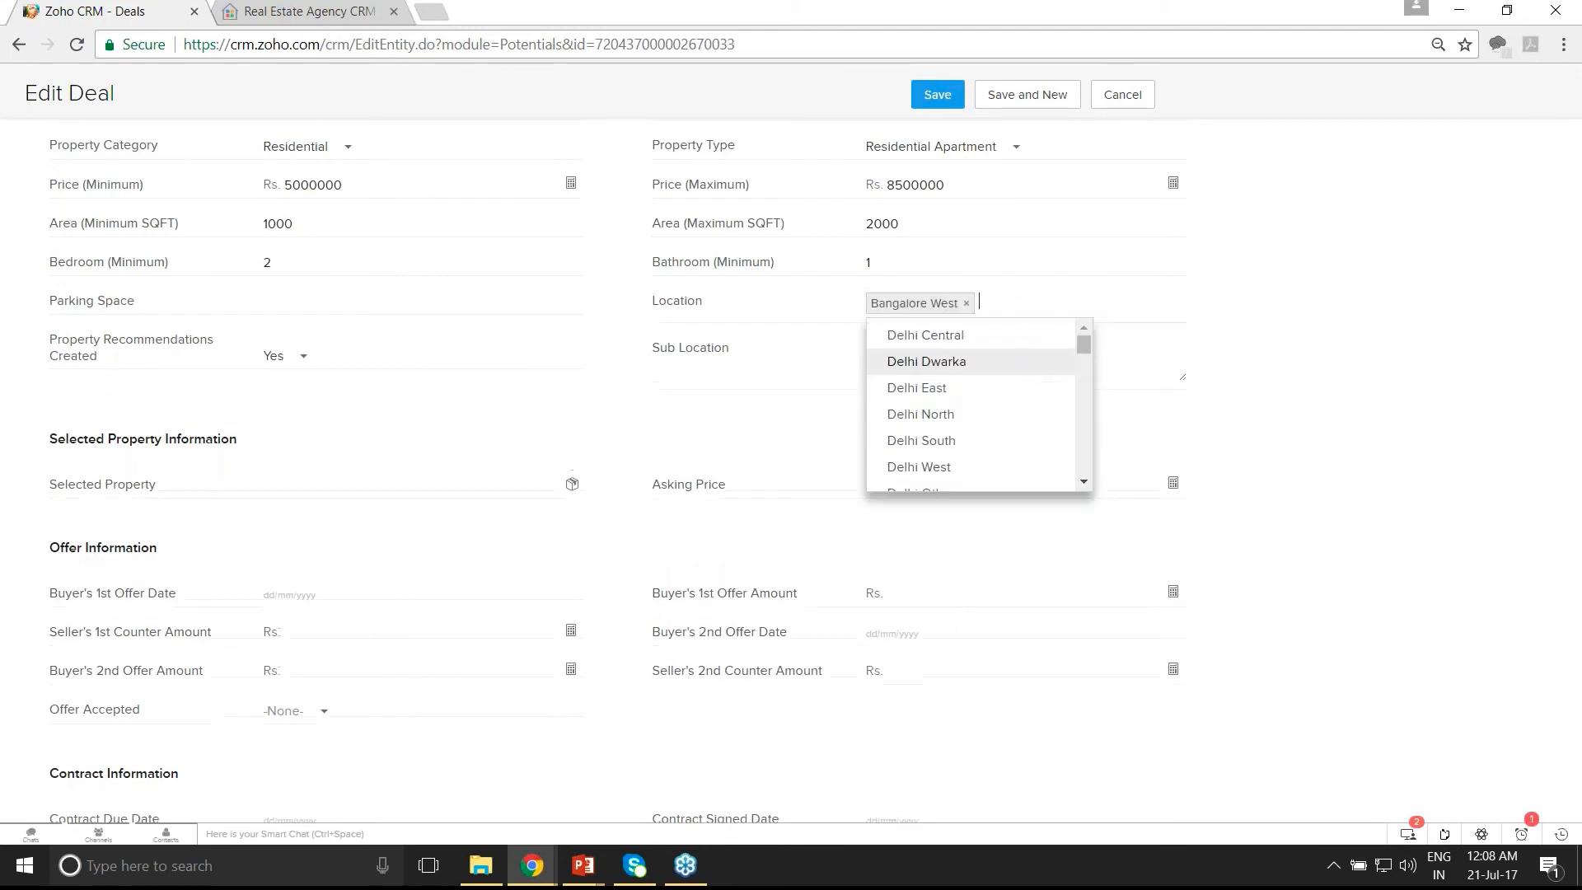
{"action": "left_click", "coordinate": [939, 95]}
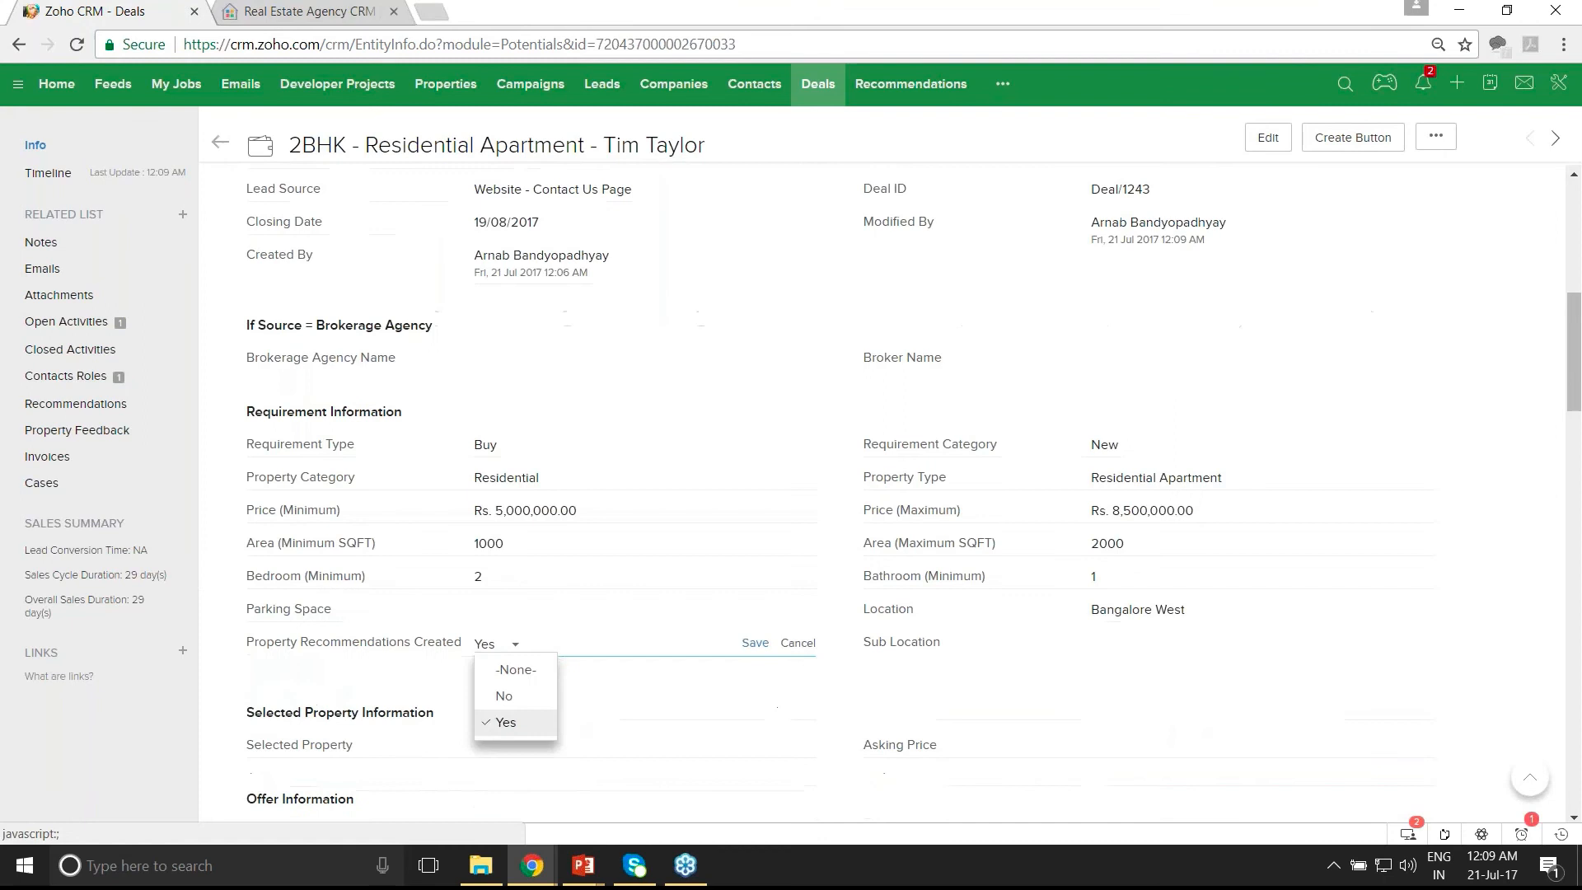
- Inline-set Property Recommendations Created to Yes, save, and reload the deal
{"action": "left_click", "coordinate": [516, 668]}
{"action": "left_click", "coordinate": [752, 645]}
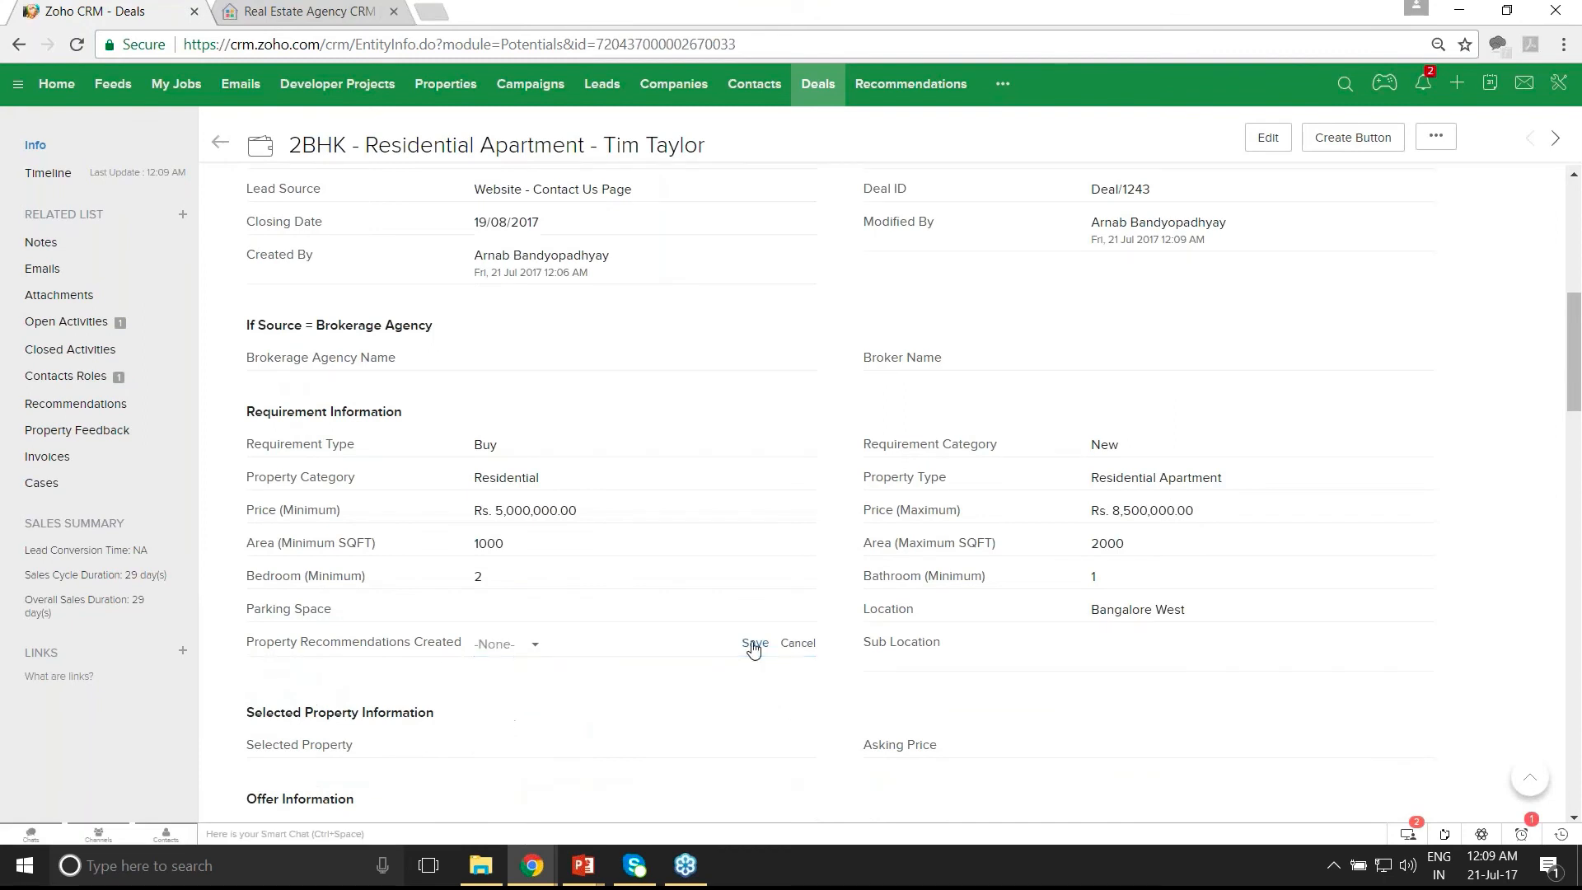
{"action": "left_click", "coordinate": [783, 644]}
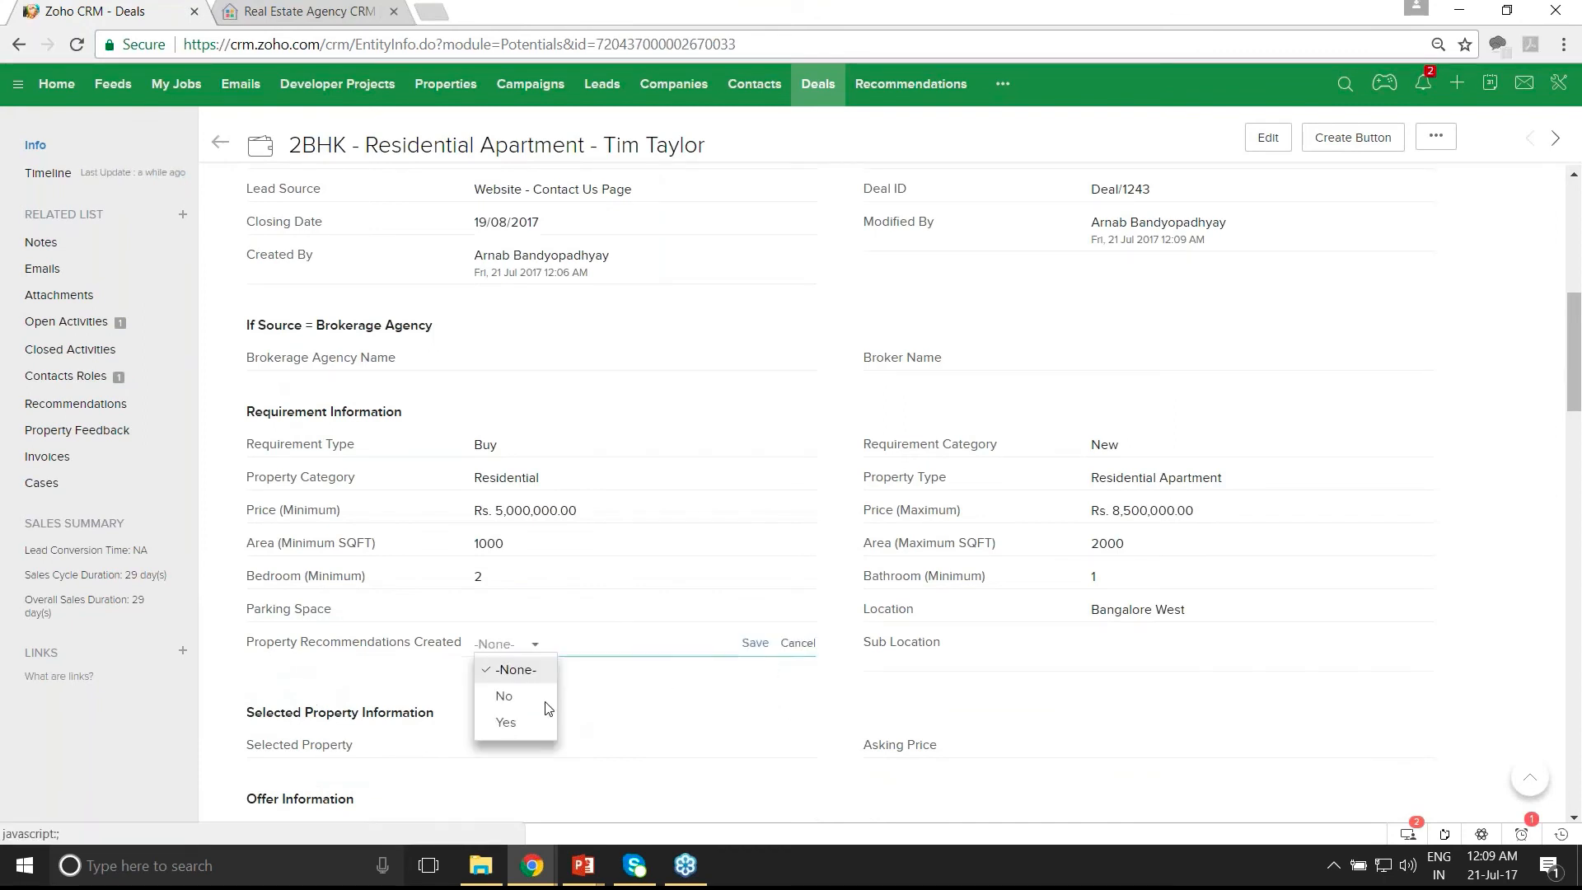
{"action": "left_click", "coordinate": [488, 695]}
{"action": "left_click", "coordinate": [754, 645]}
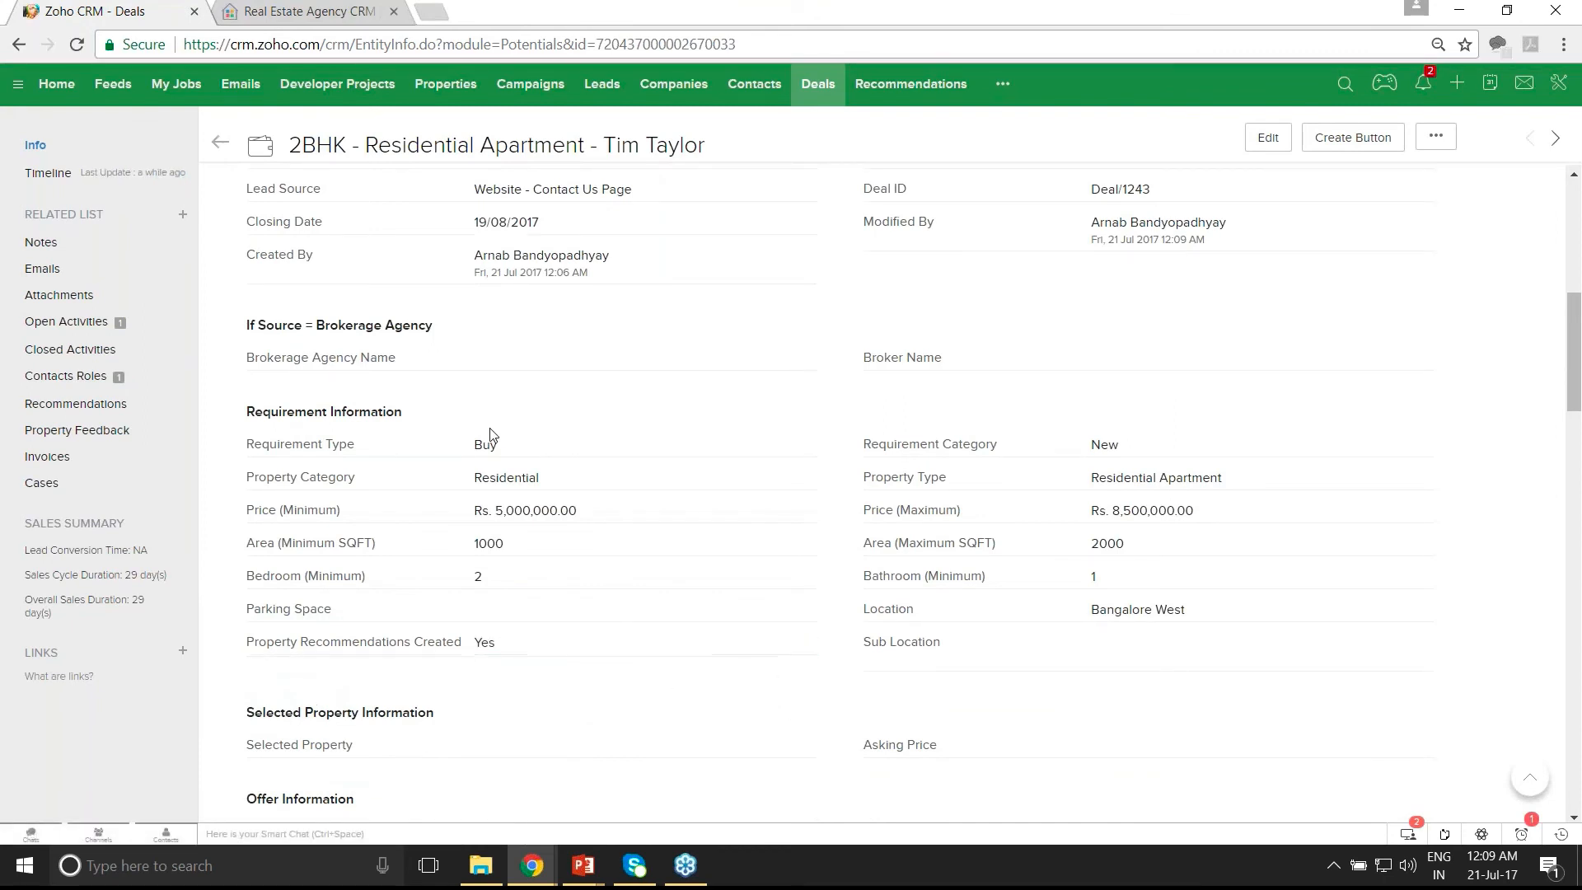
{"action": "left_click", "coordinate": [77, 45]}
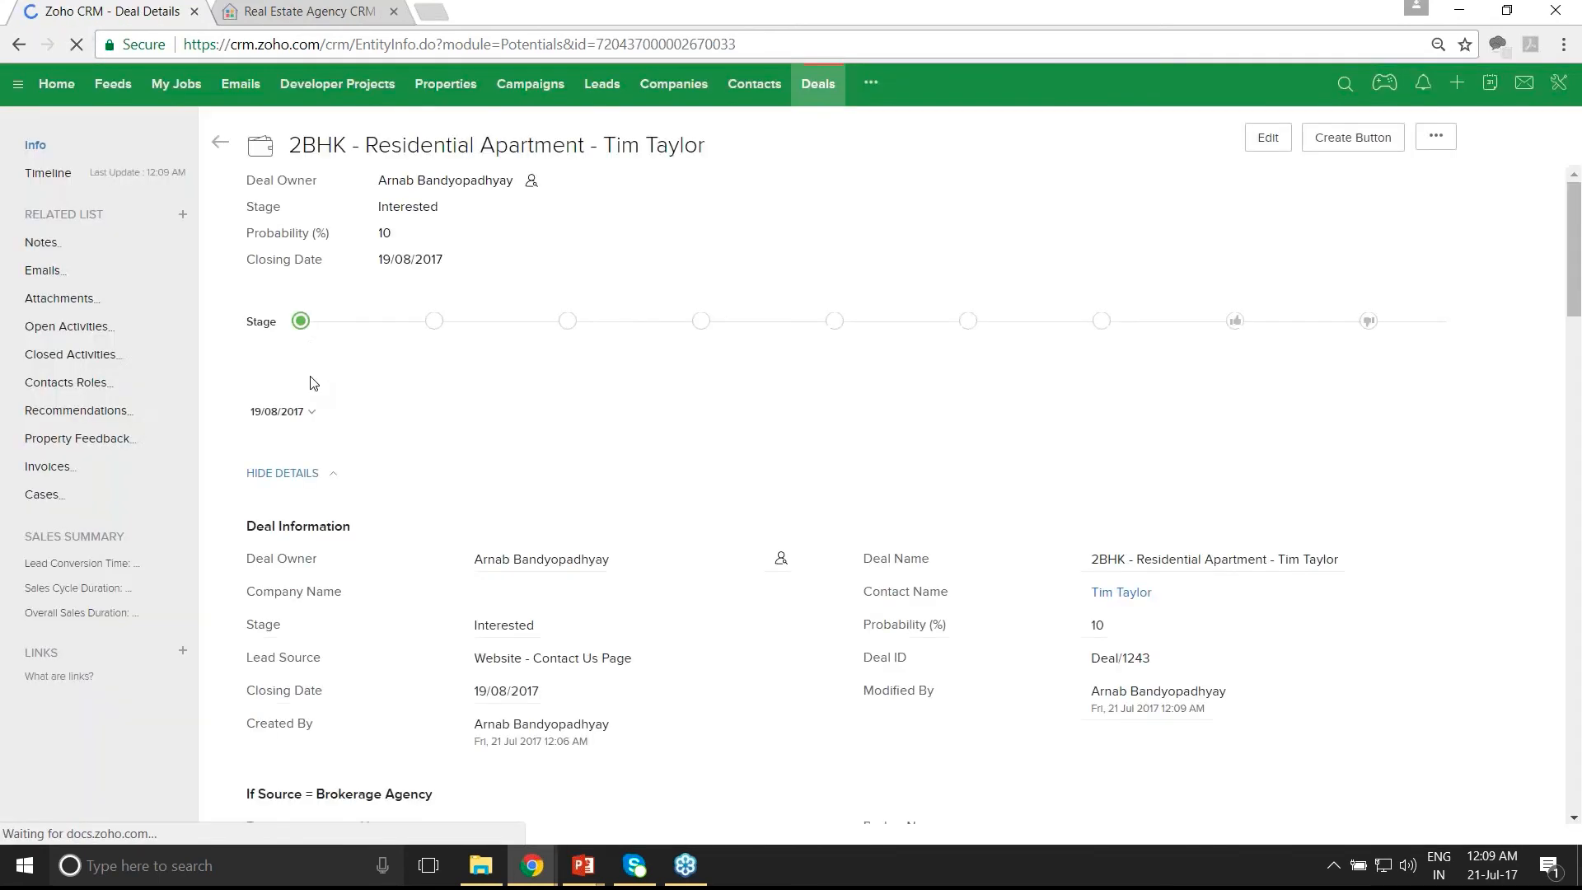
- Open the deal's linked recommendation record from its Recommendations list
{"action": "left_click", "coordinate": [105, 404]}
{"action": "left_click", "coordinate": [360, 319]}
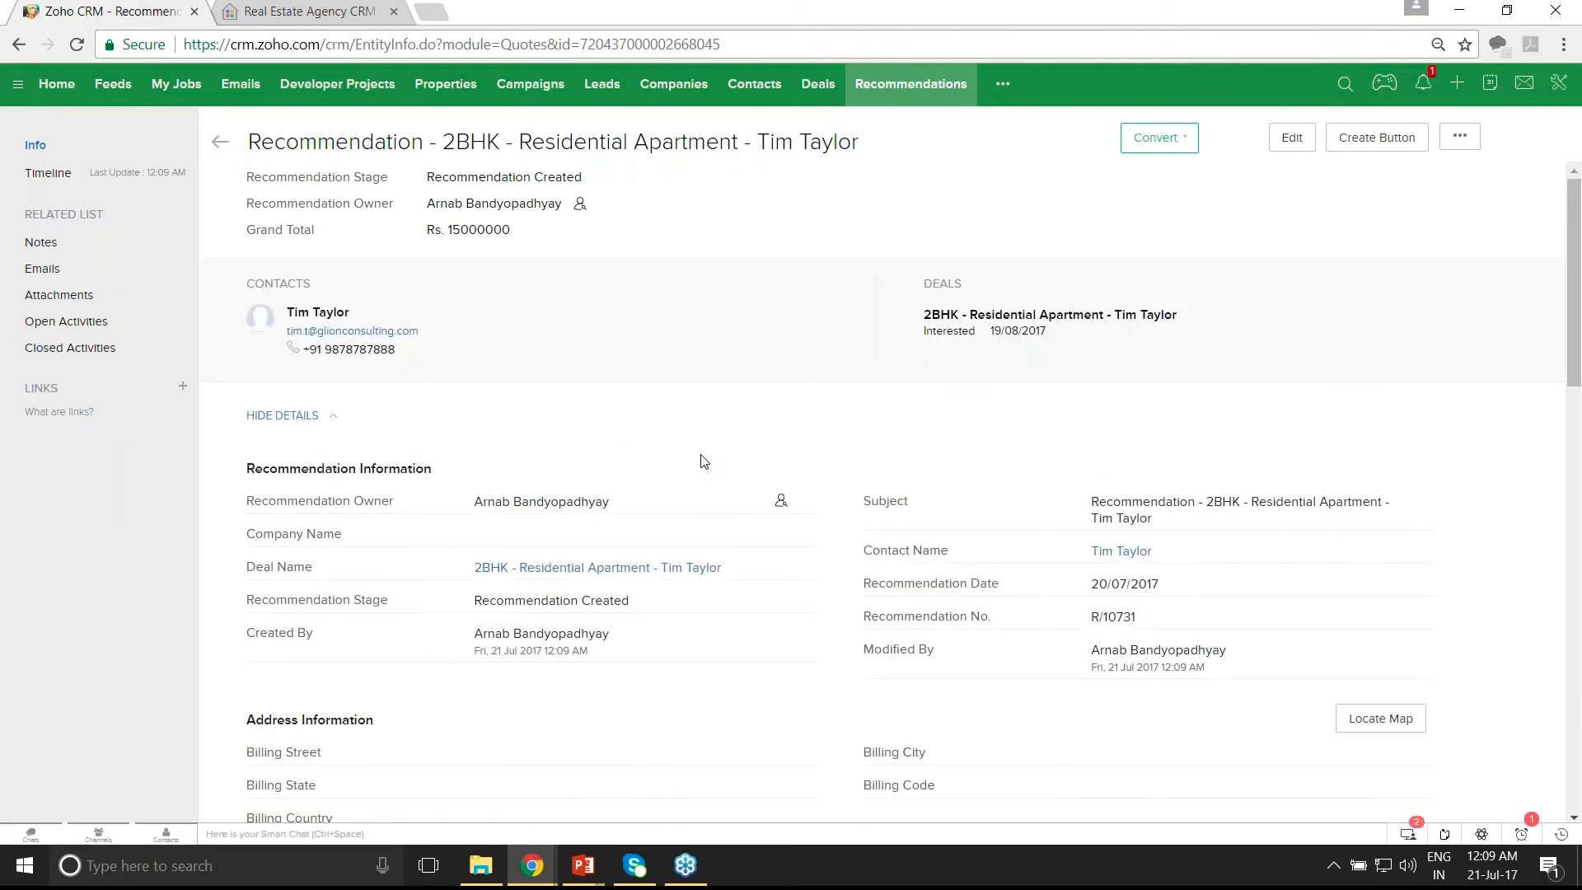
{"action": "scroll", "coordinate": [702, 462], "scroll_direction": "down", "scroll_amount": 1}
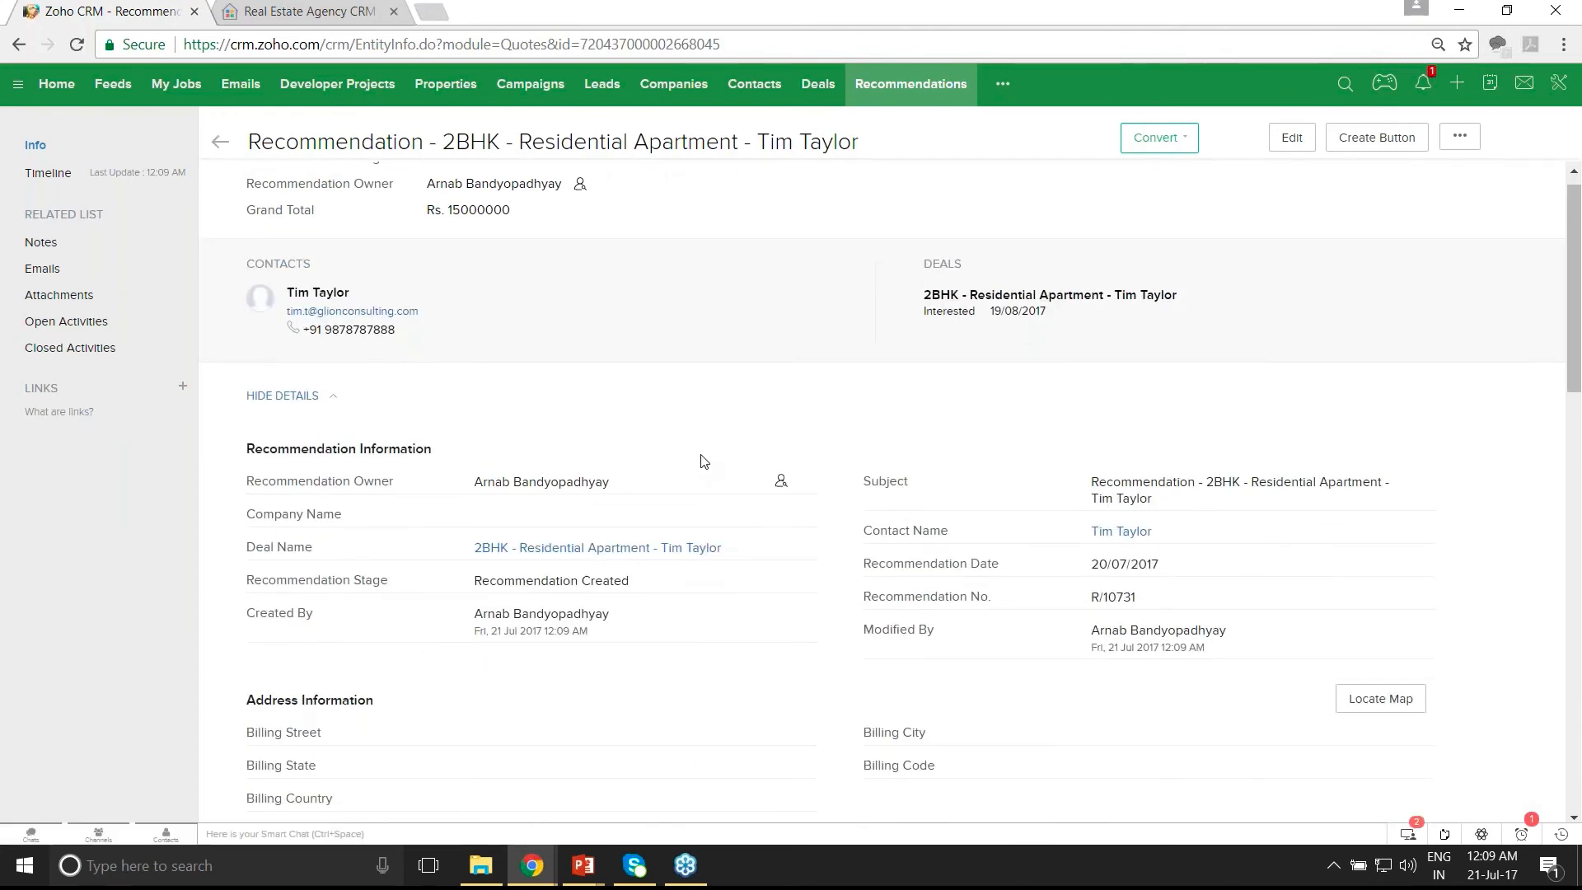
- Export the recommendation to PDF from its more-actions menu
{"action": "scroll", "coordinate": [703, 461], "scroll_direction": "down", "scroll_amount": 4}
{"action": "mouse_move", "coordinate": [412, 684]}
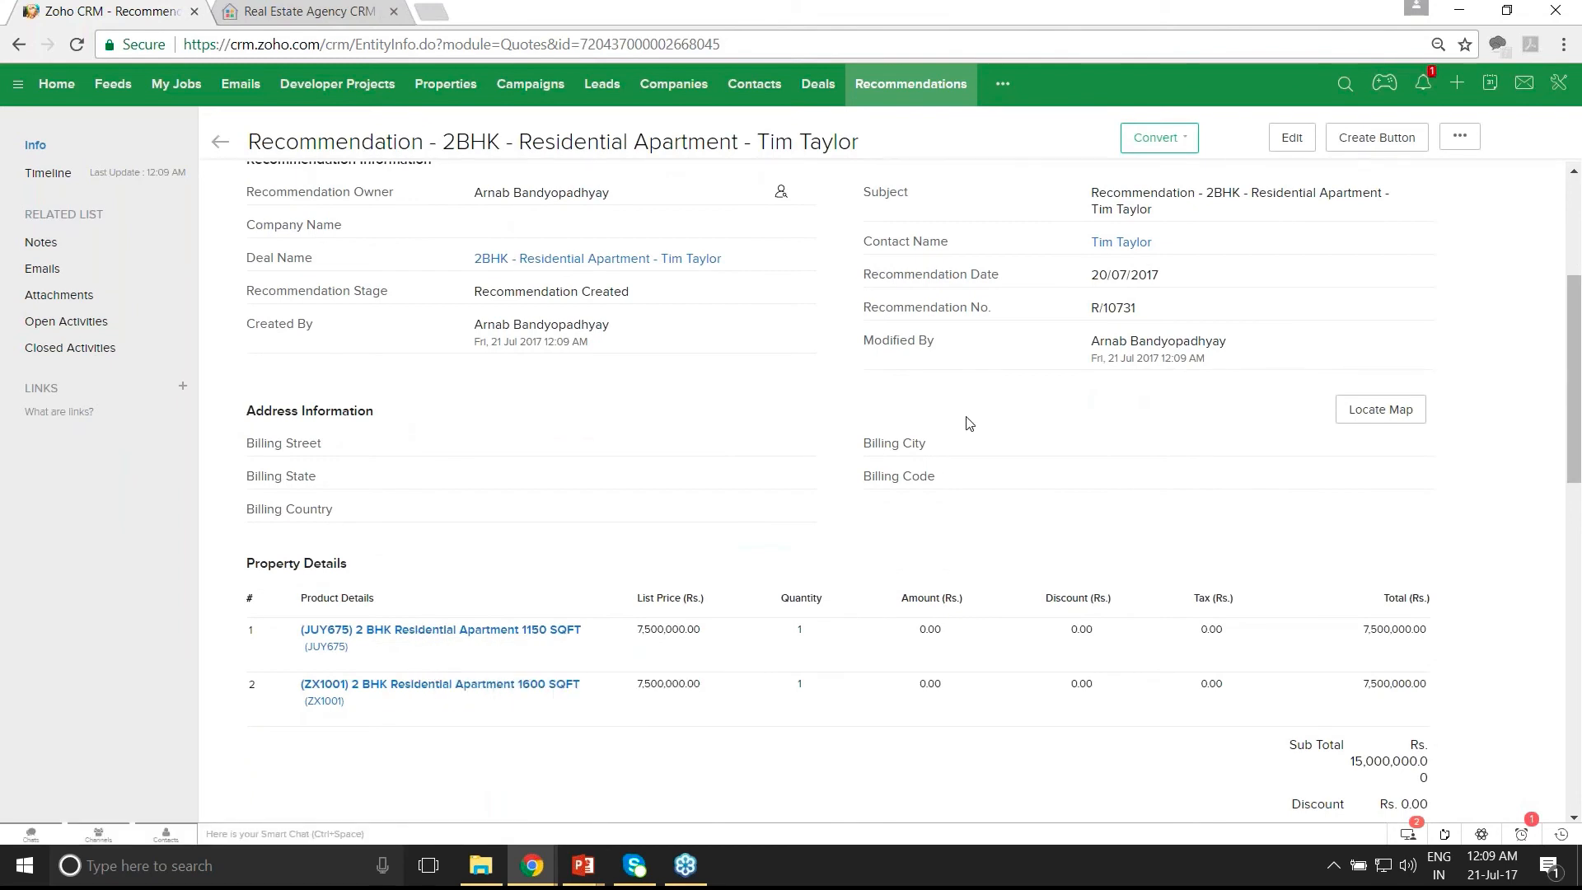
{"action": "scroll", "coordinate": [969, 422], "scroll_direction": "up", "scroll_amount": 5}
{"action": "left_click", "coordinate": [1458, 136]}
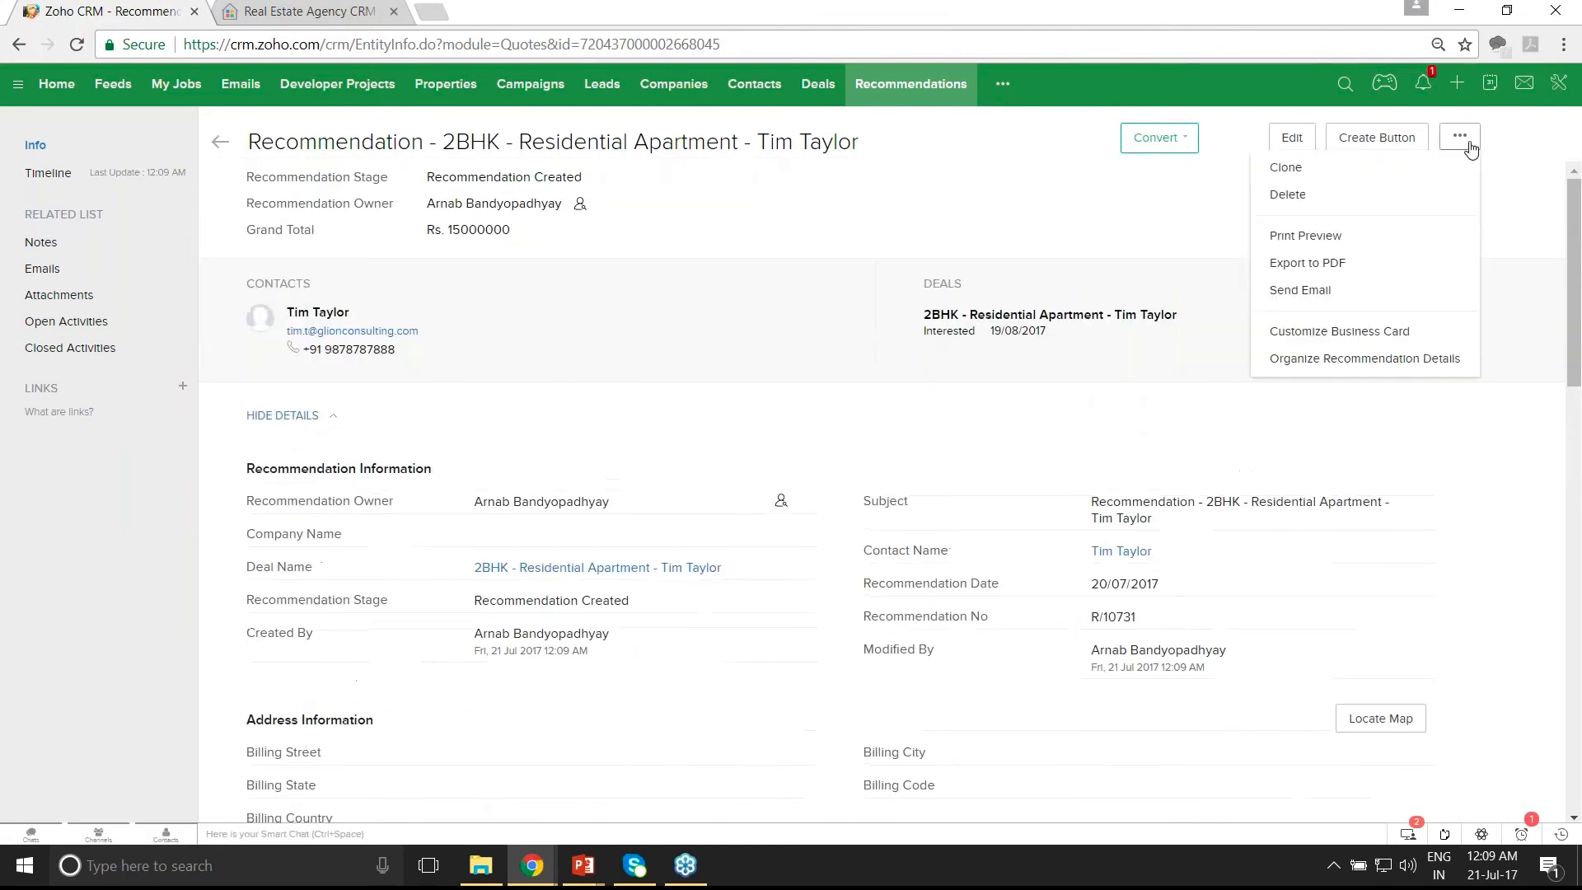
{"action": "left_click", "coordinate": [1352, 264]}
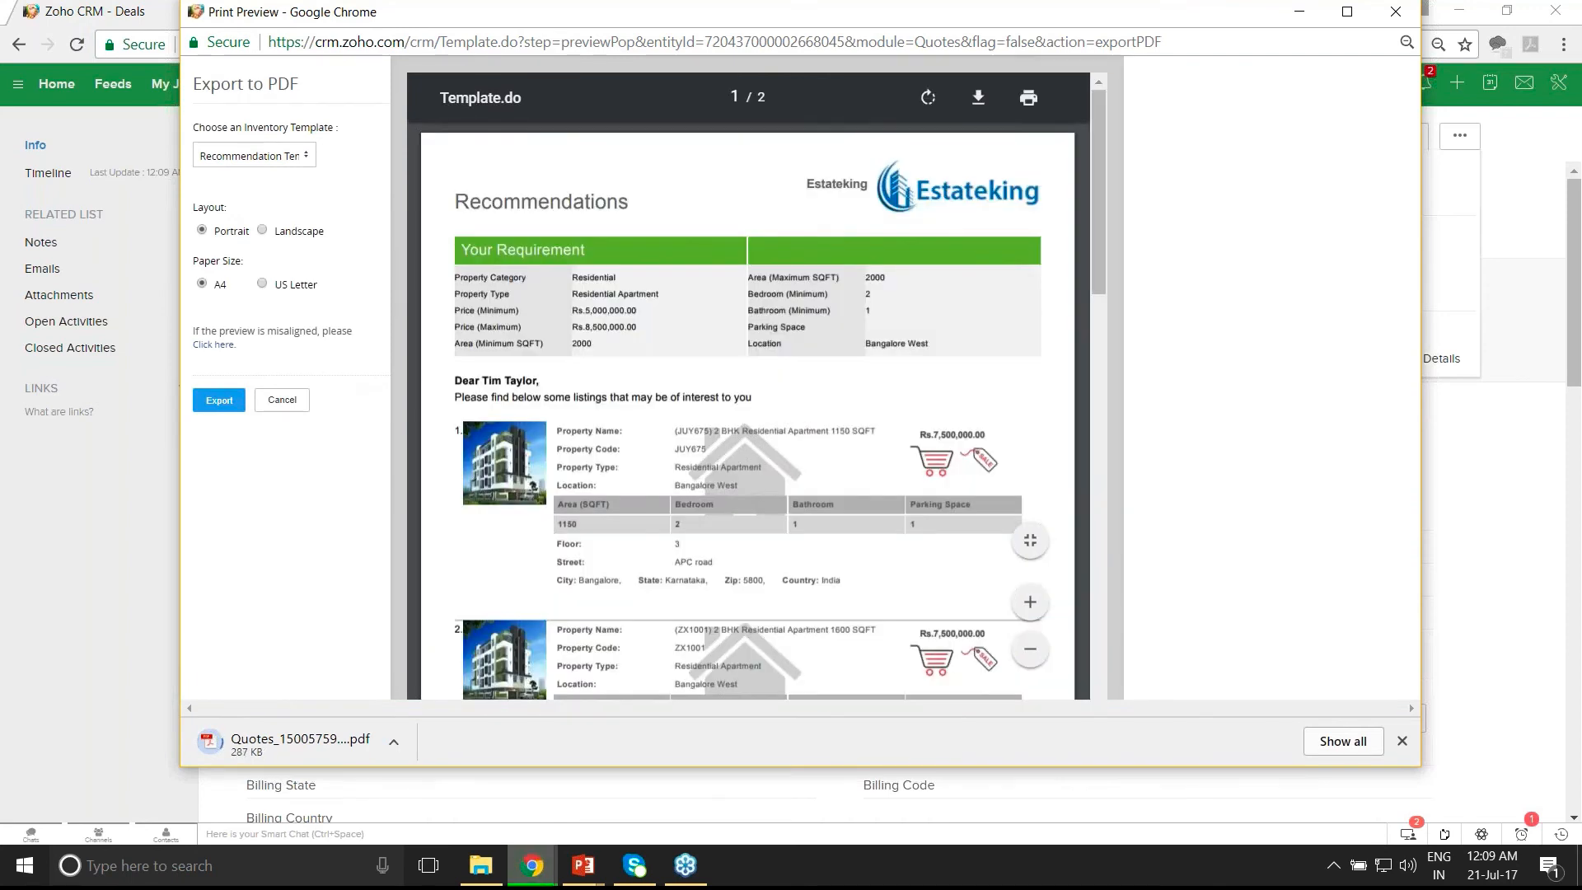
- Open the downloaded Quotes PDF, scroll through both apartment listings, and close it
{"action": "left_click", "coordinate": [310, 755]}
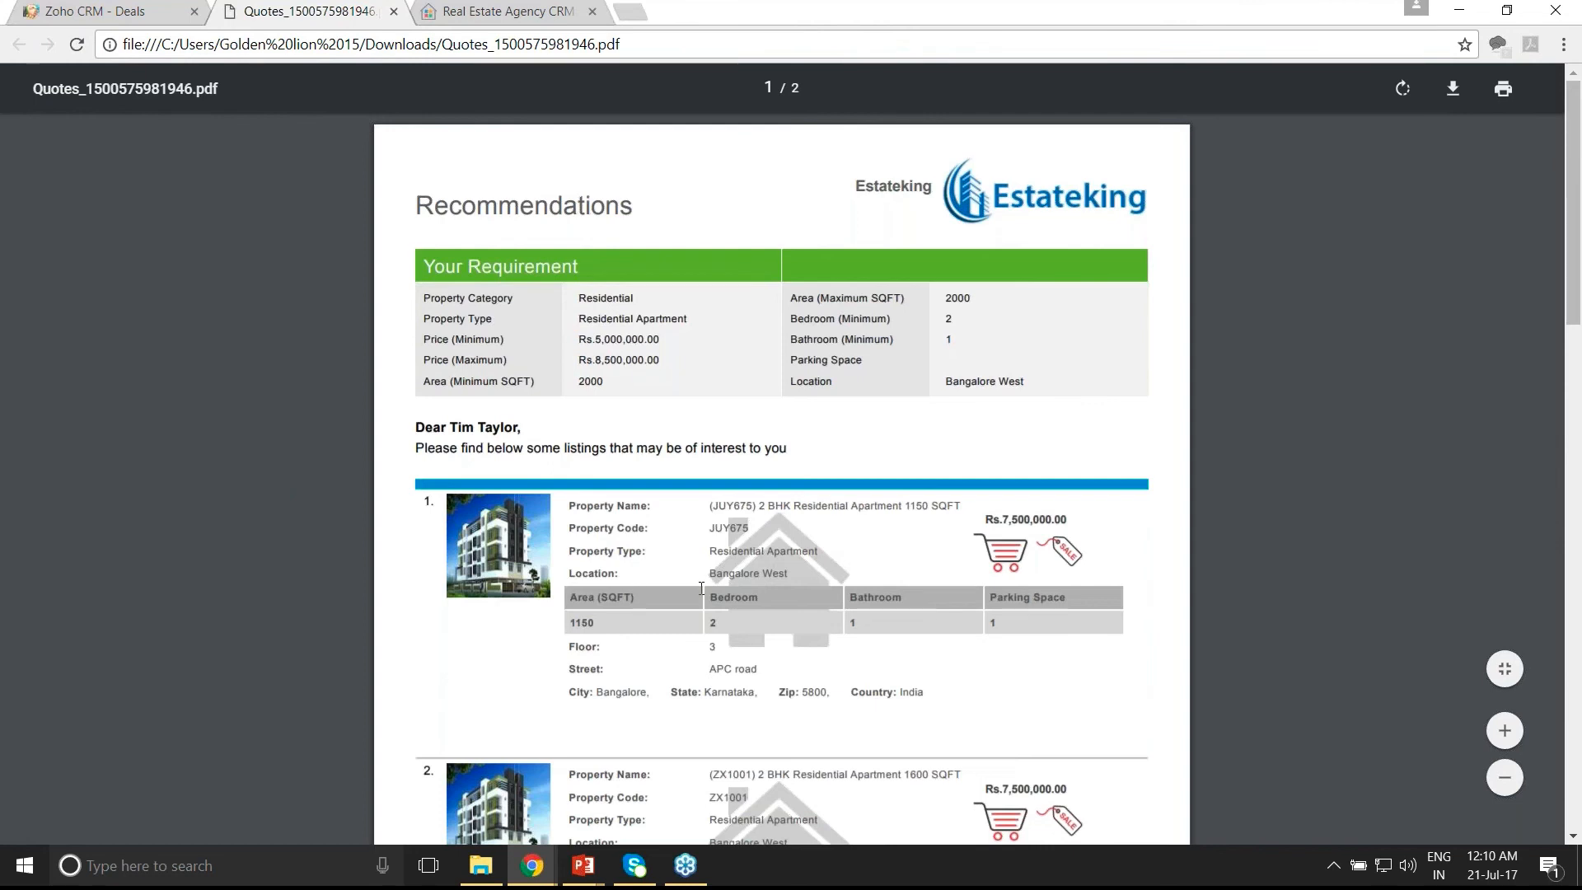
{"action": "scroll", "coordinate": [701, 588], "scroll_direction": "down", "scroll_amount": 1}
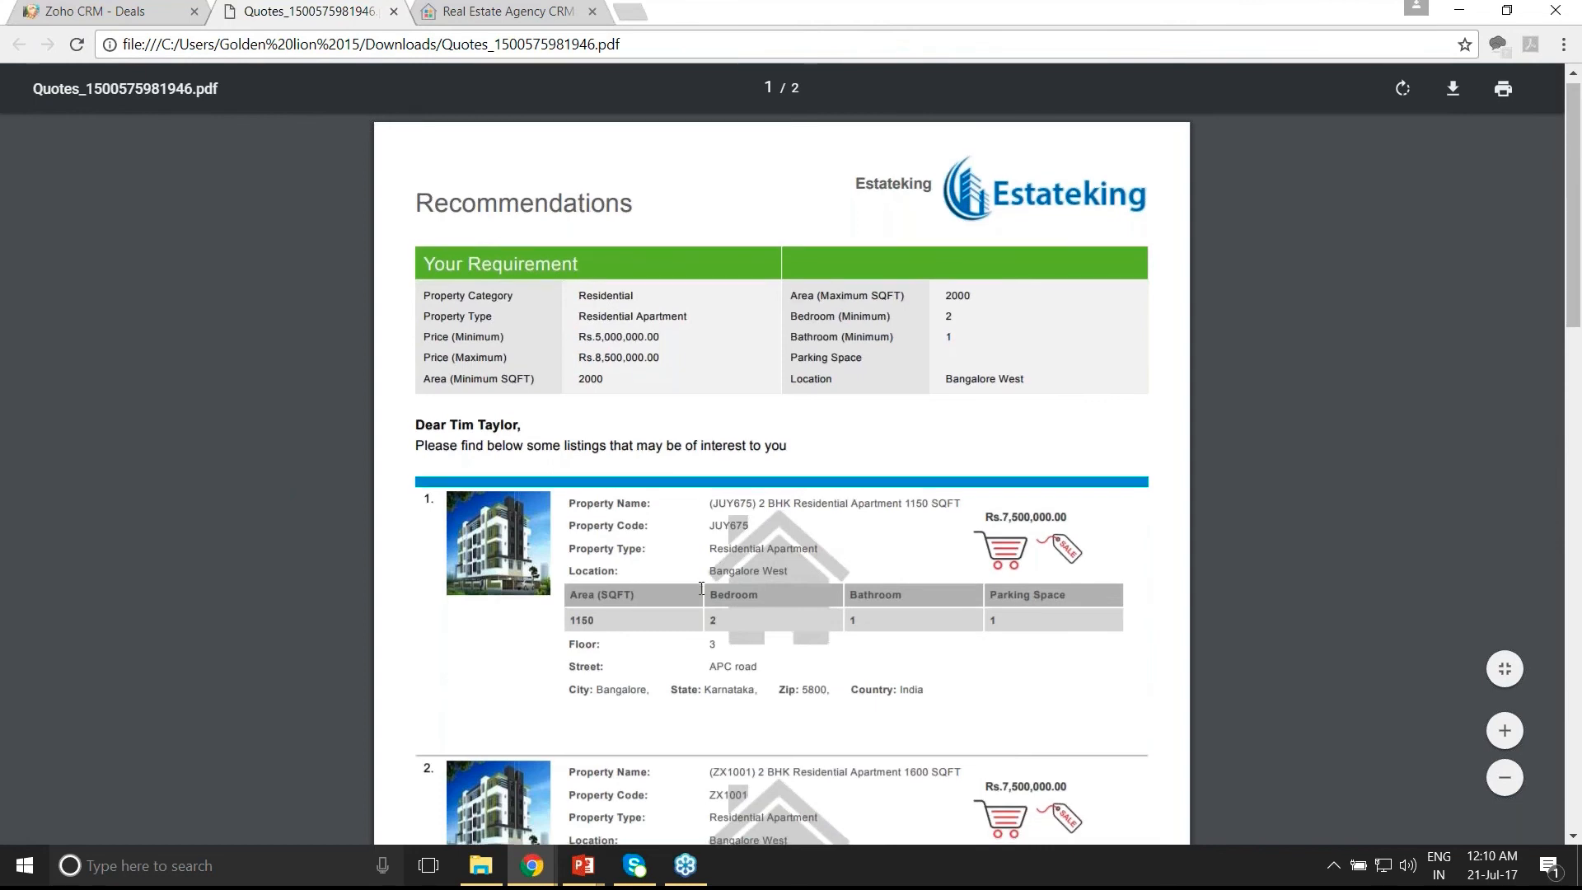
{"action": "scroll", "coordinate": [701, 588], "scroll_direction": "down", "scroll_amount": 1}
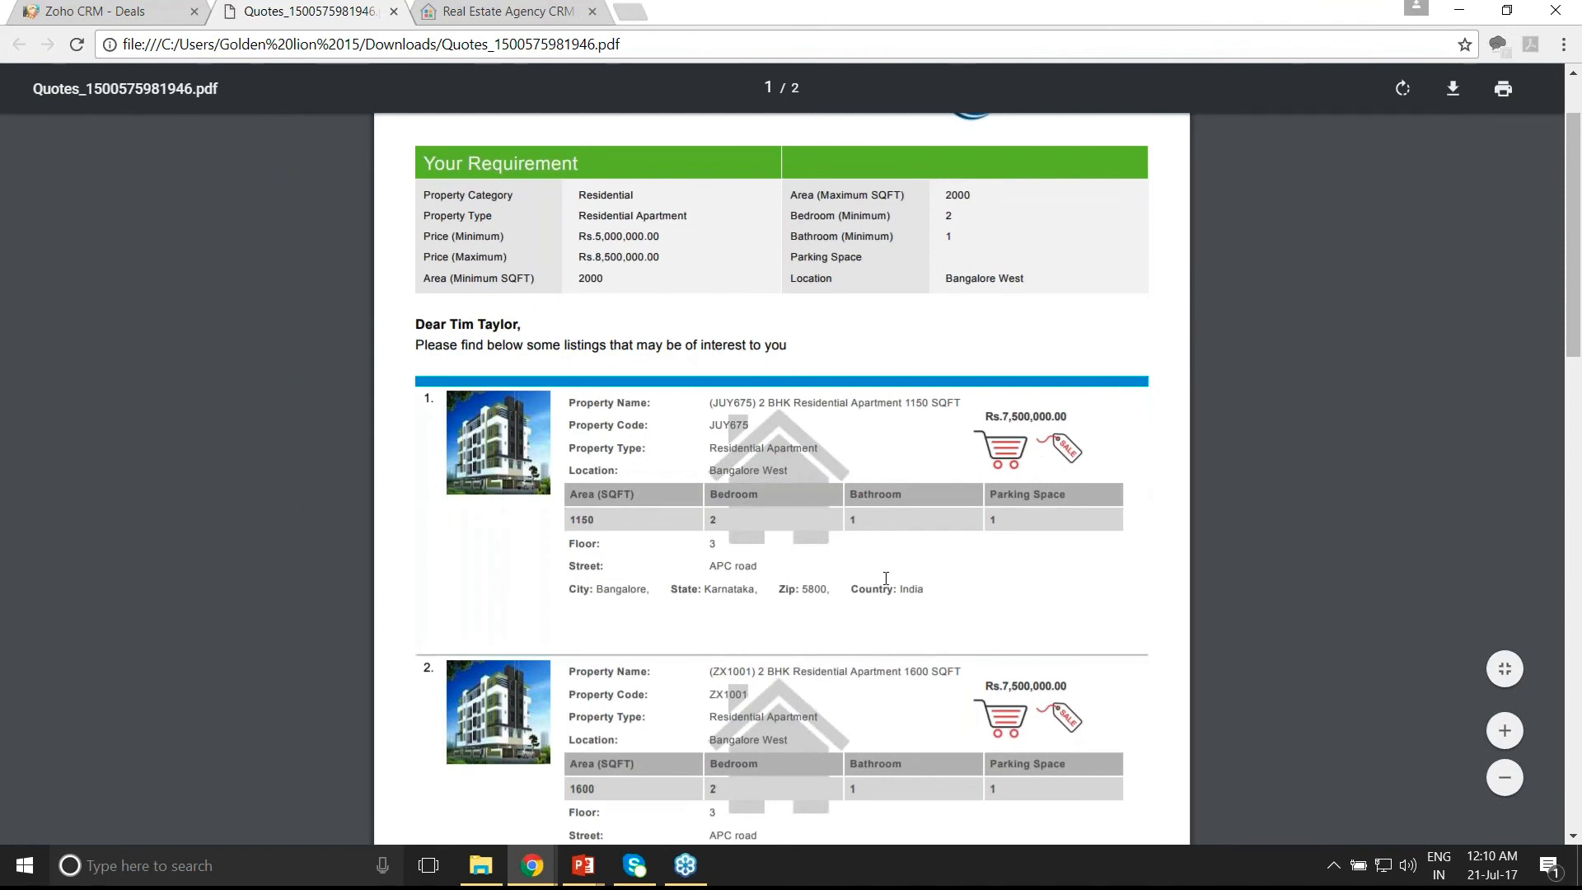
{"action": "scroll", "coordinate": [885, 579], "scroll_direction": "down", "scroll_amount": 1}
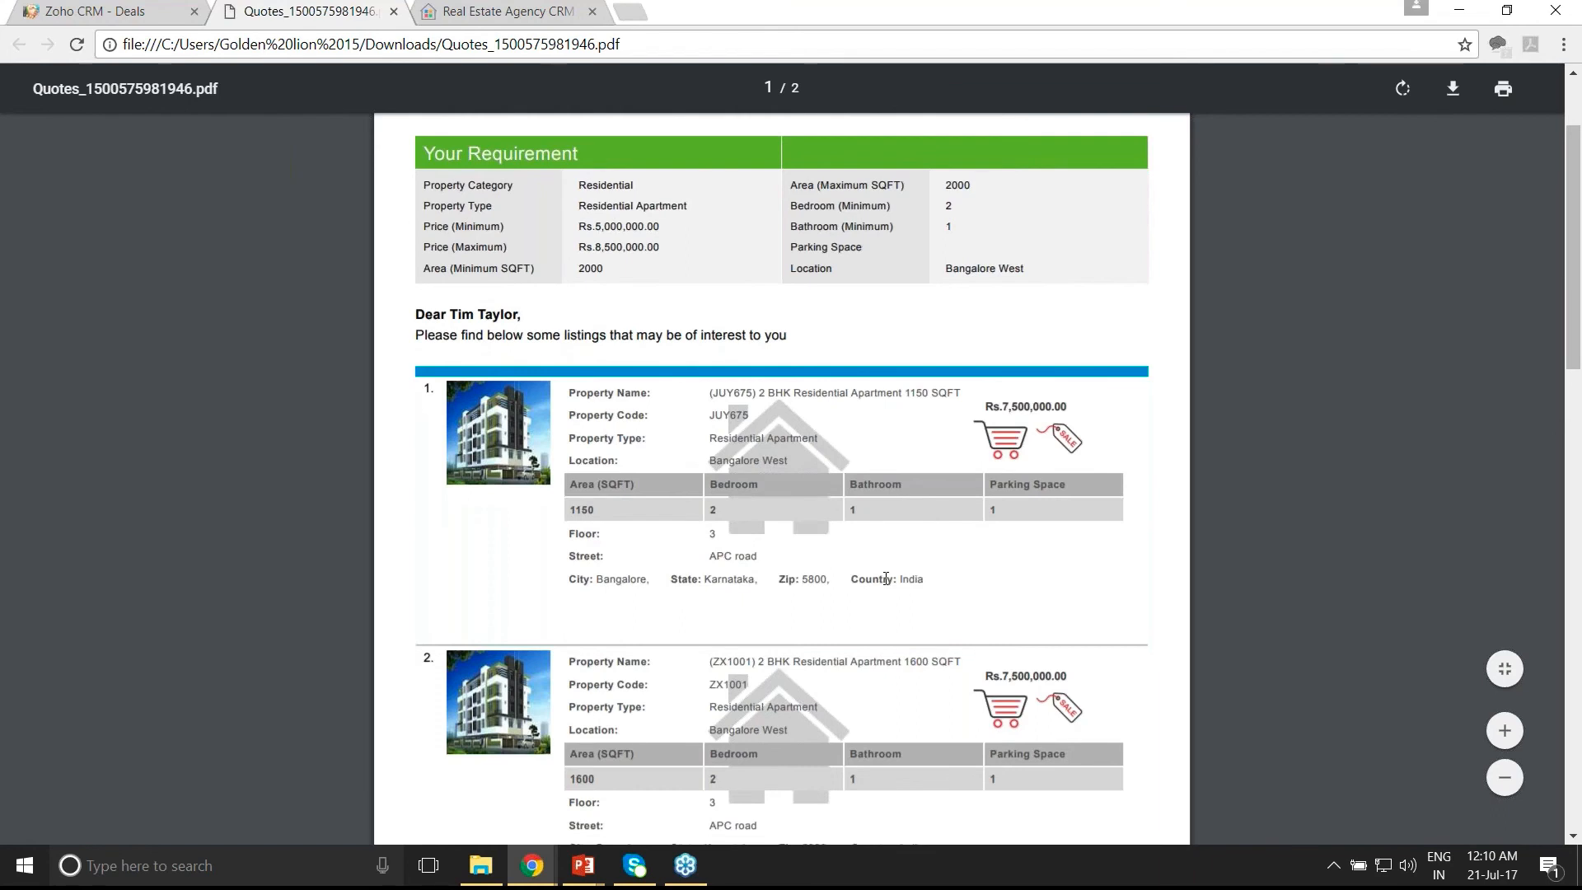
{"action": "scroll", "coordinate": [885, 578], "scroll_direction": "down", "scroll_amount": 3}
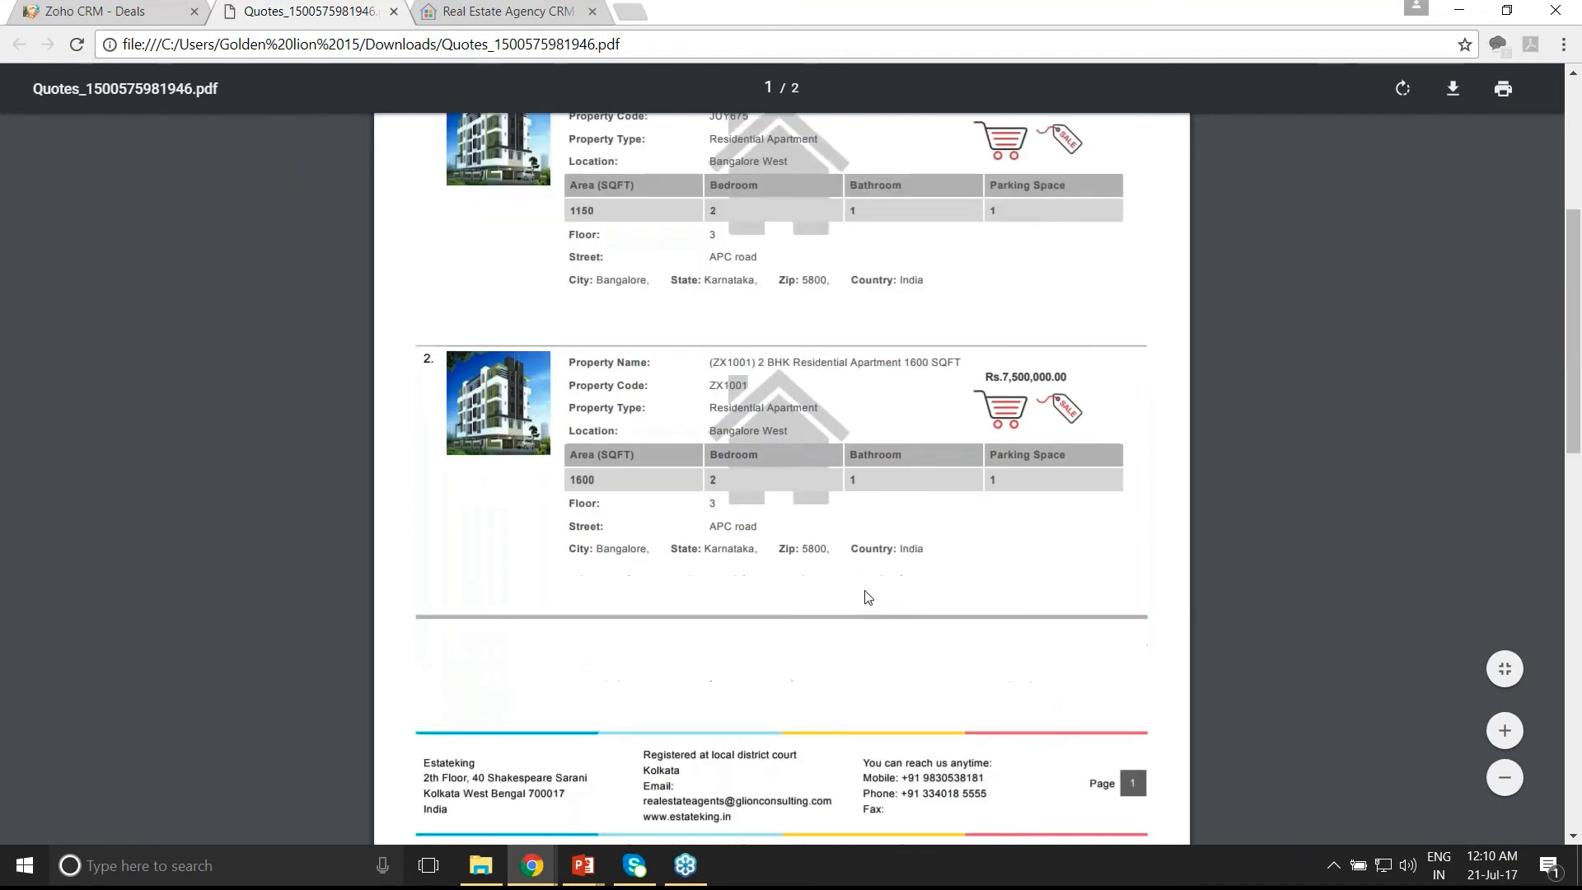
{"action": "scroll", "coordinate": [868, 597], "scroll_direction": "up", "scroll_amount": 4}
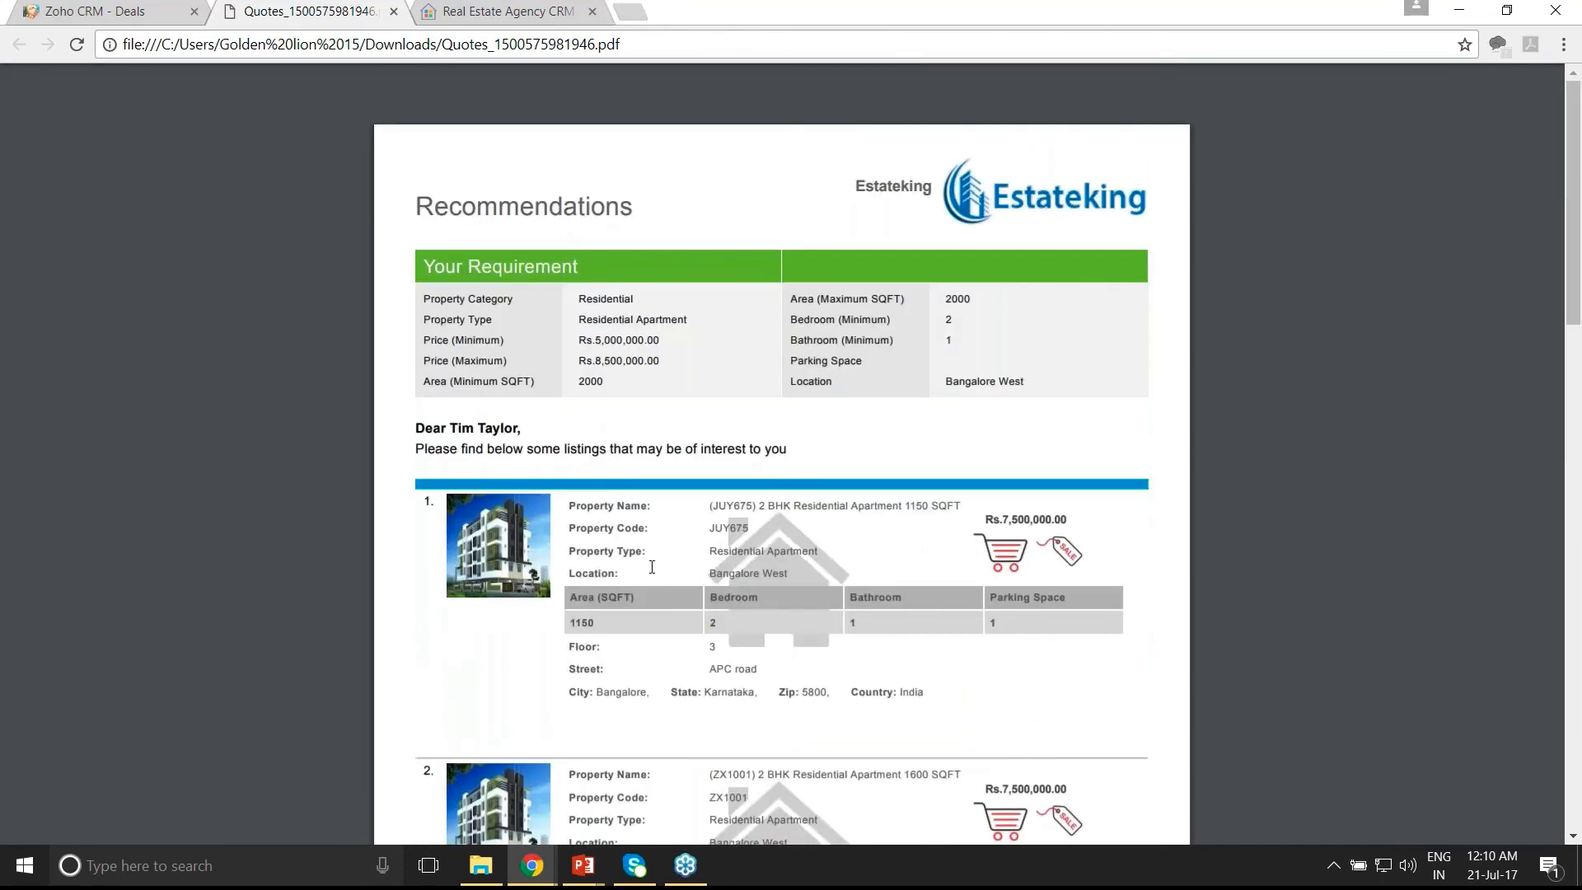
{"action": "left_click", "coordinate": [393, 11]}
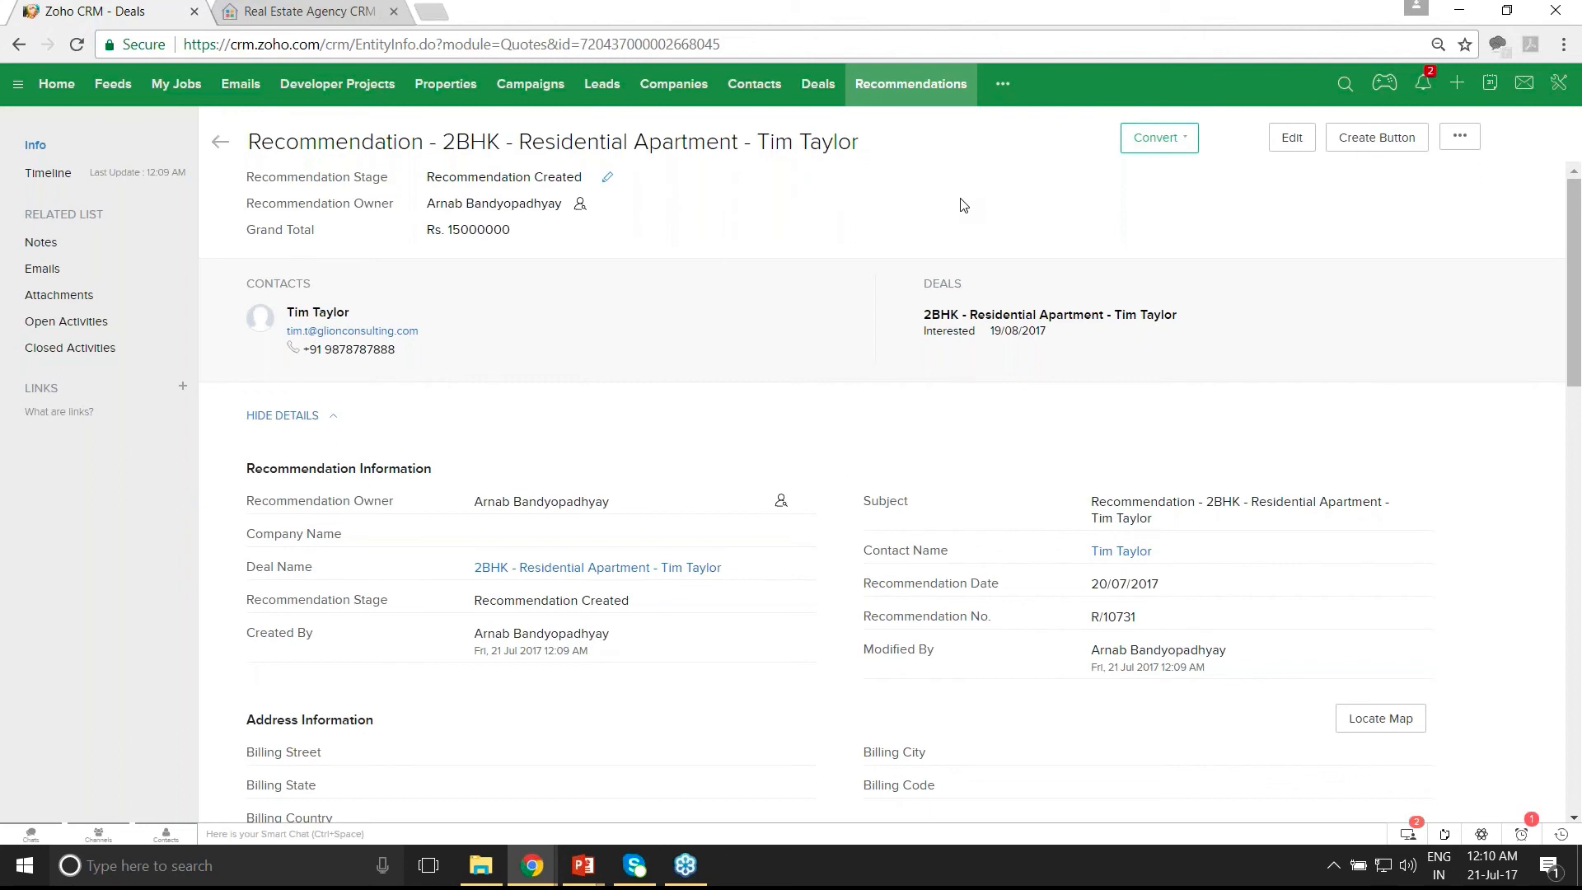
- From the Properties list, open the 2 BHK Residential Apartment 1500 SQFT record in Bangalore West
{"action": "left_click", "coordinate": [442, 86]}
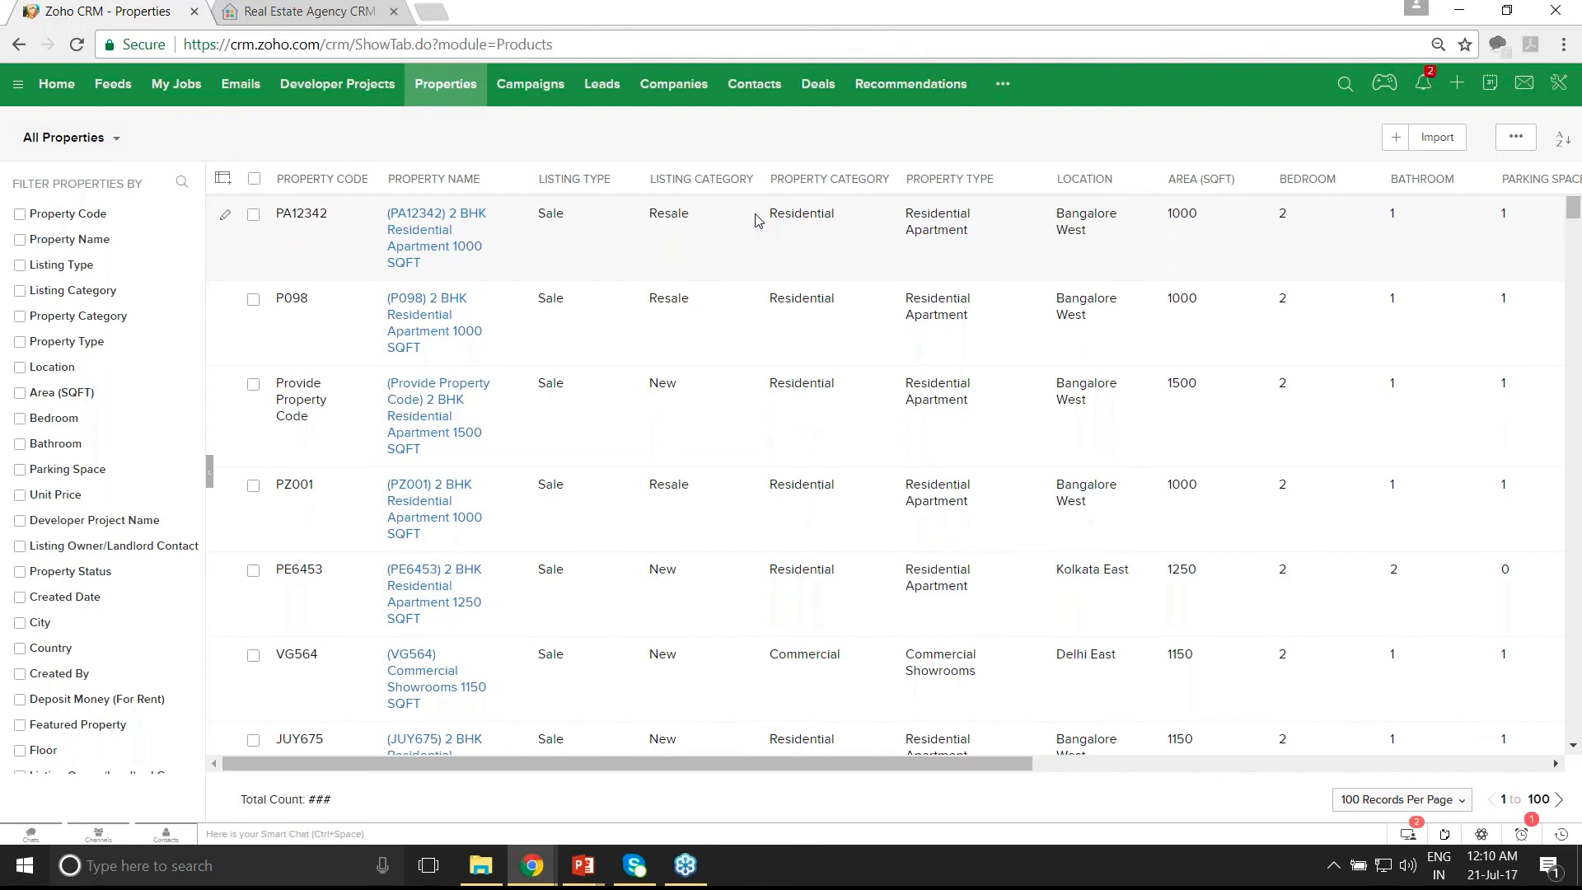
{"action": "left_click", "coordinate": [441, 414]}
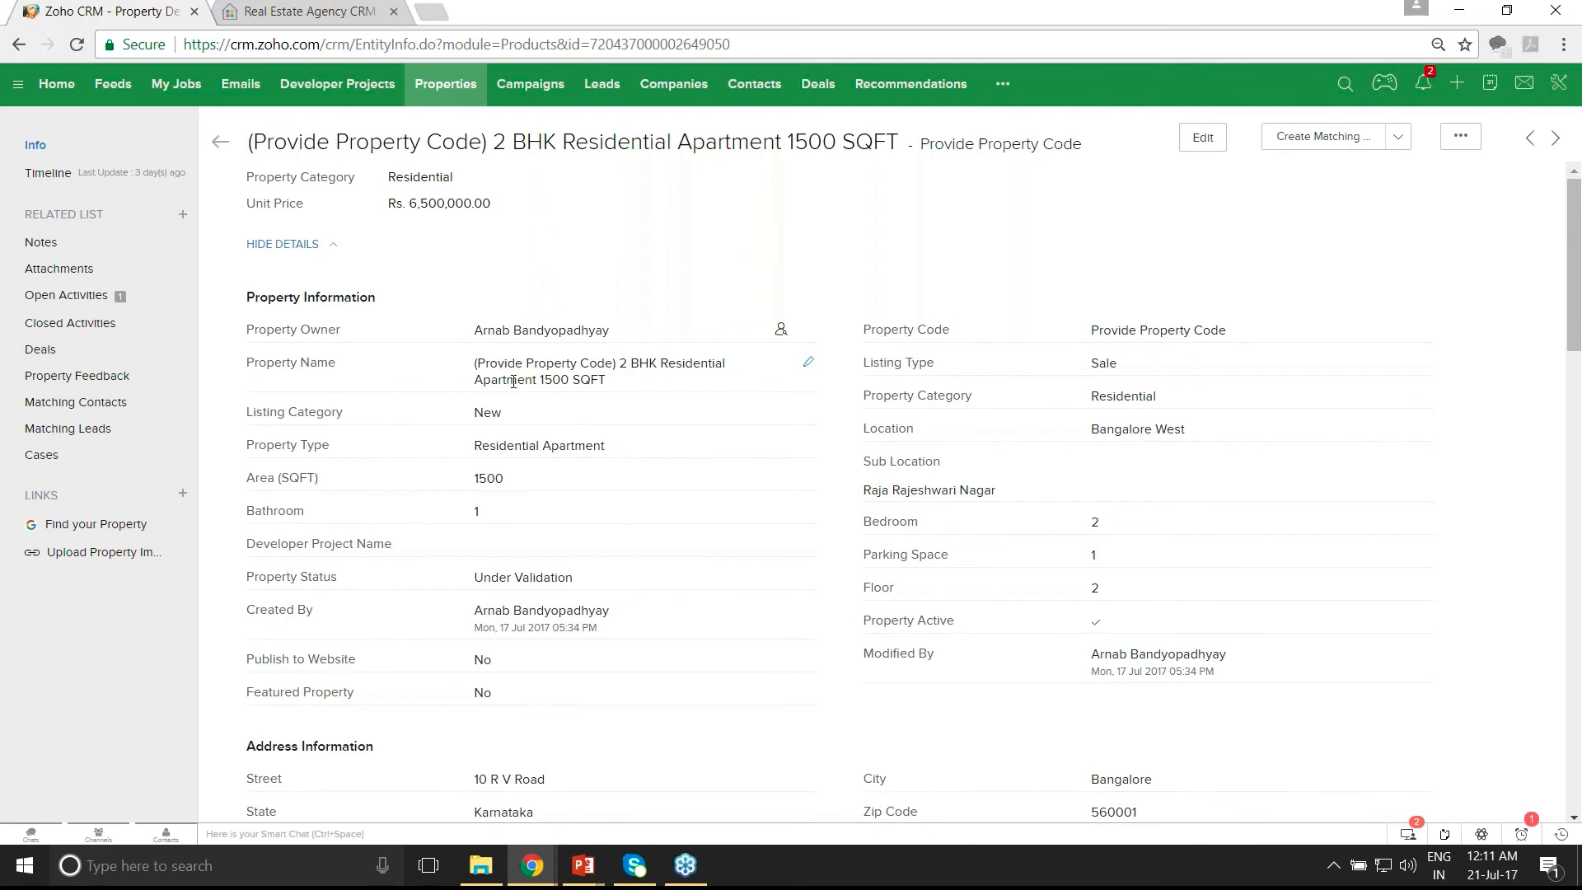
- Create matching contacts for this property and dismiss the success message
{"action": "left_click", "coordinate": [1398, 140]}
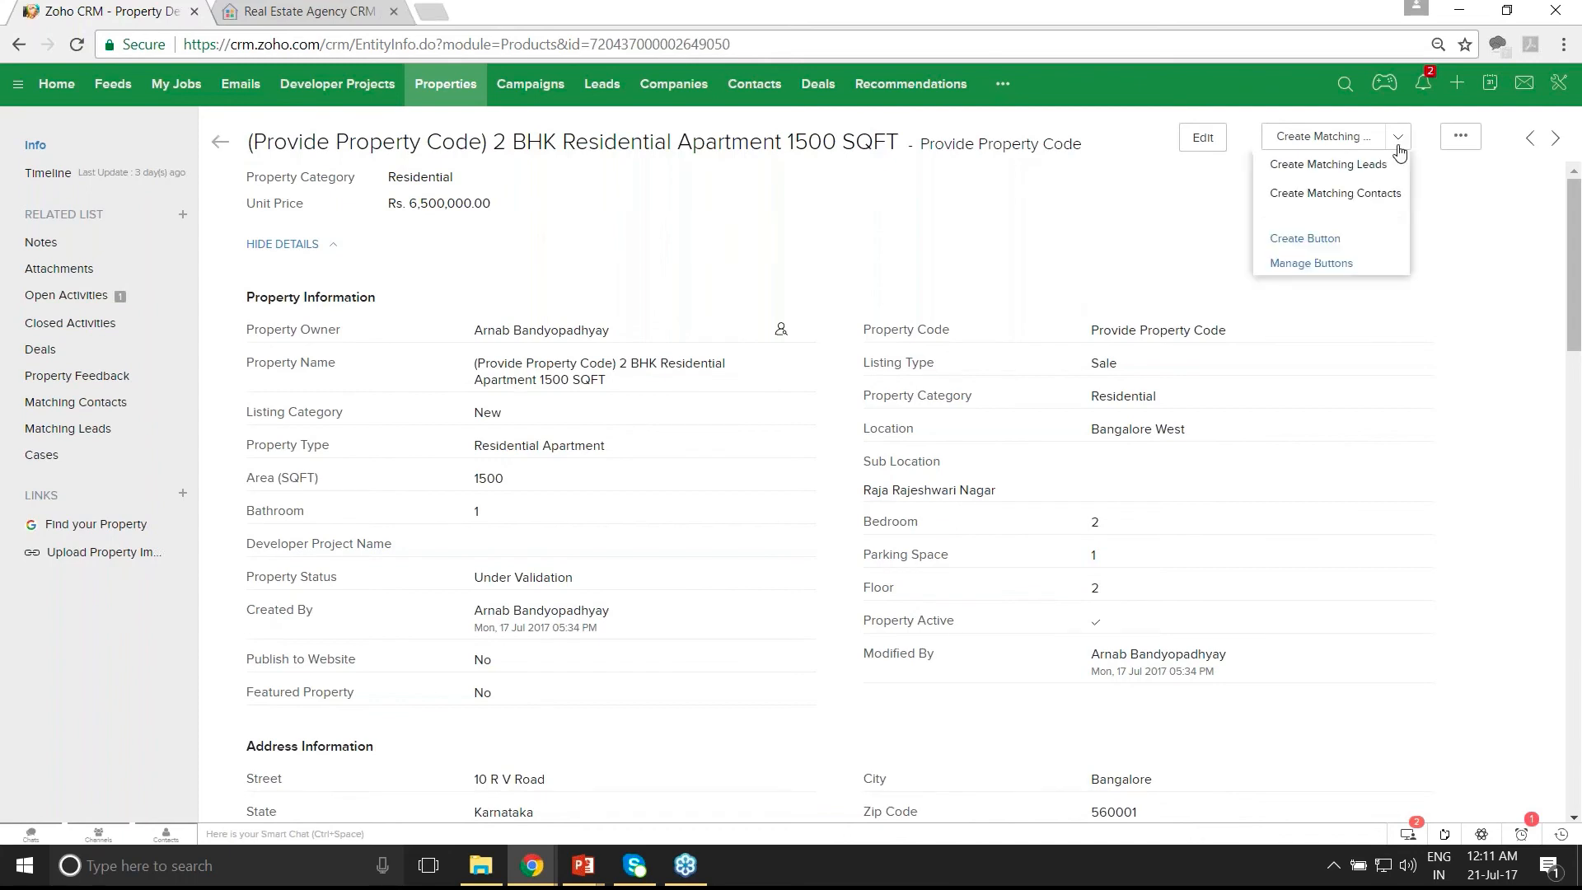
{"action": "left_click", "coordinate": [1361, 194]}
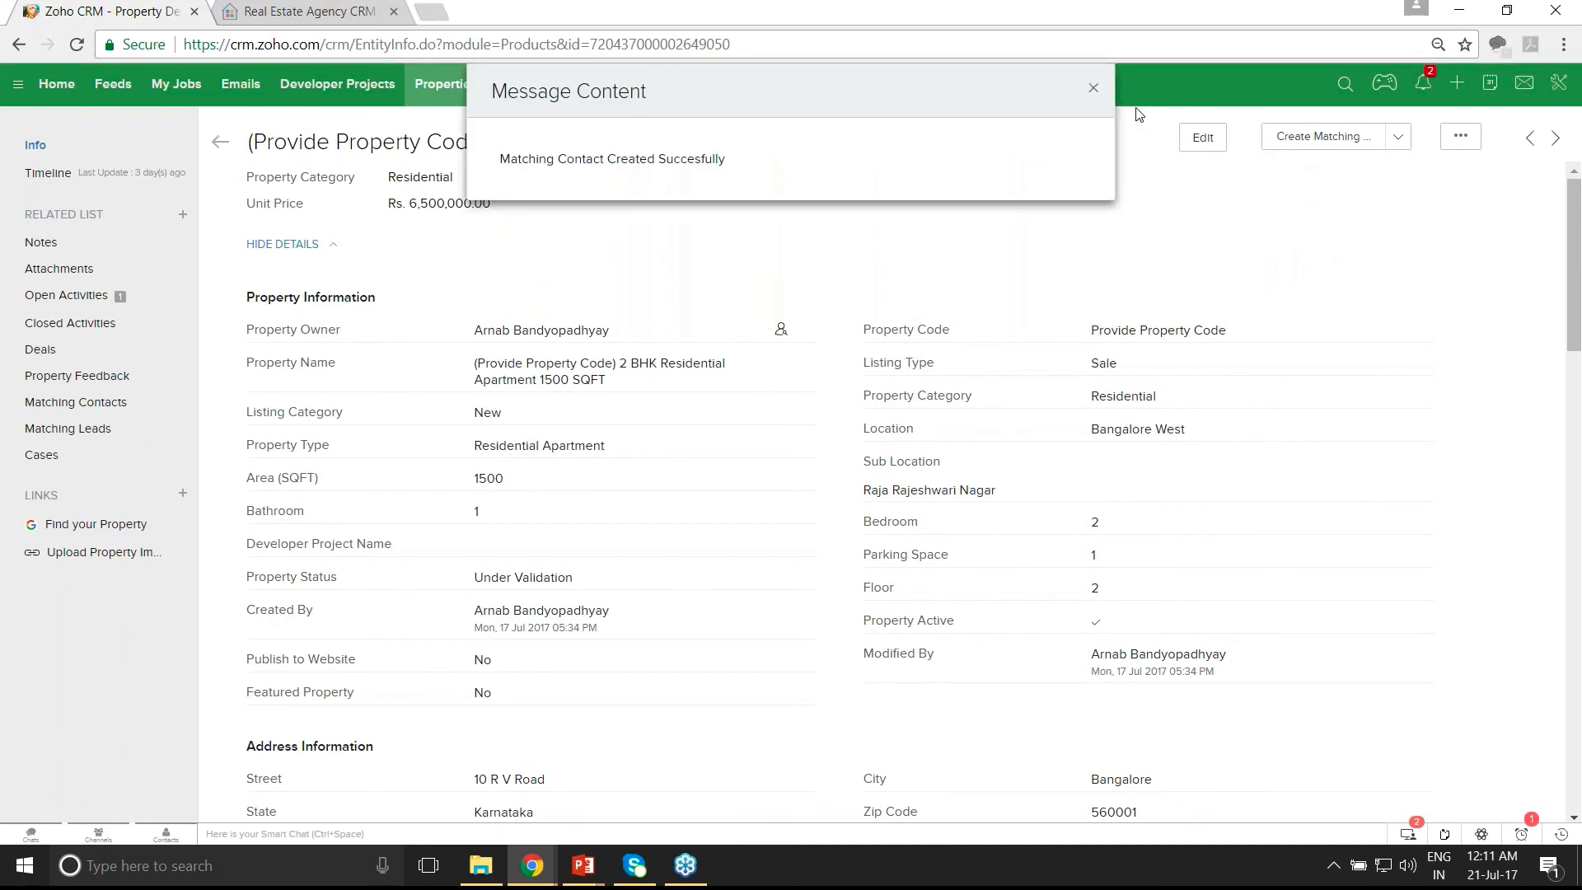
{"action": "left_click", "coordinate": [1093, 88]}
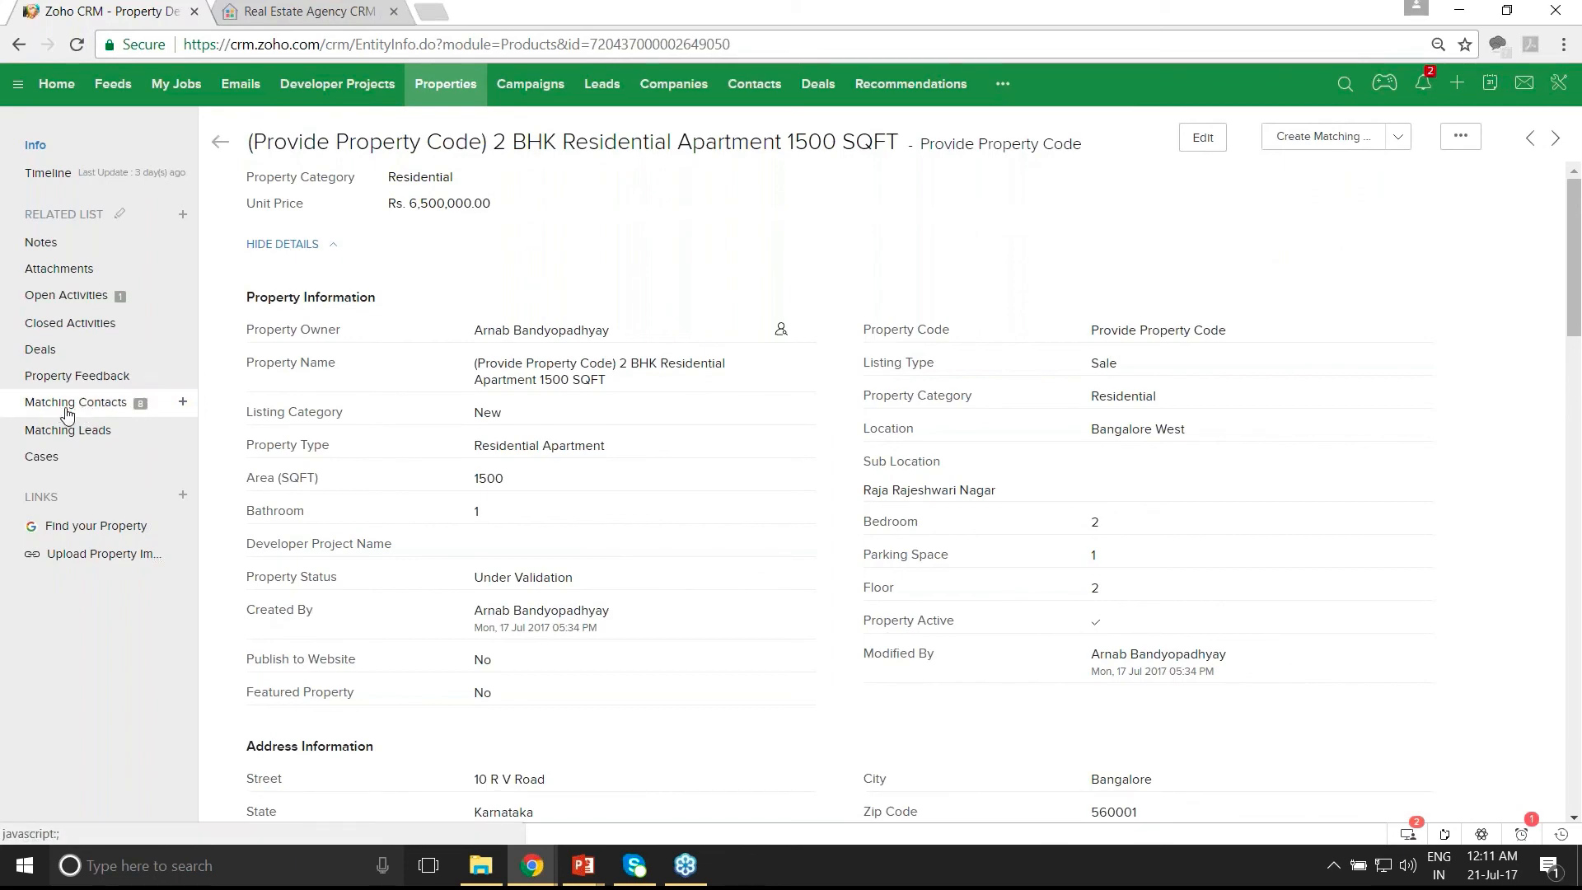
- Jump to the record's Matching Contacts list, which shows eight matched contacts
{"action": "scroll", "coordinate": [67, 414], "scroll_direction": "down", "scroll_amount": 5}
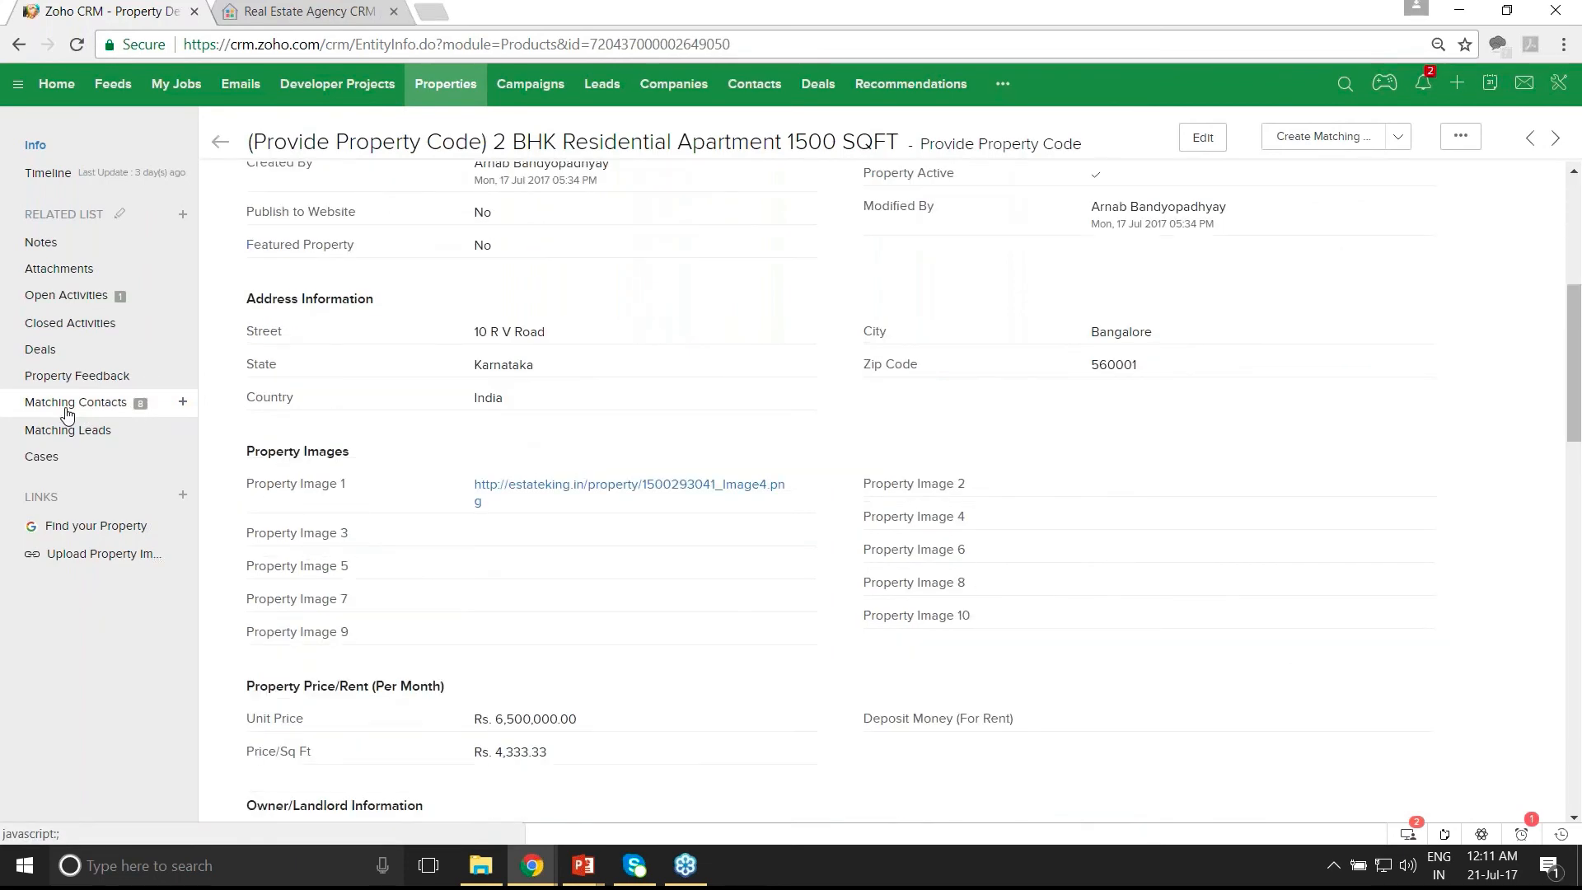
{"action": "left_click", "coordinate": [67, 412]}
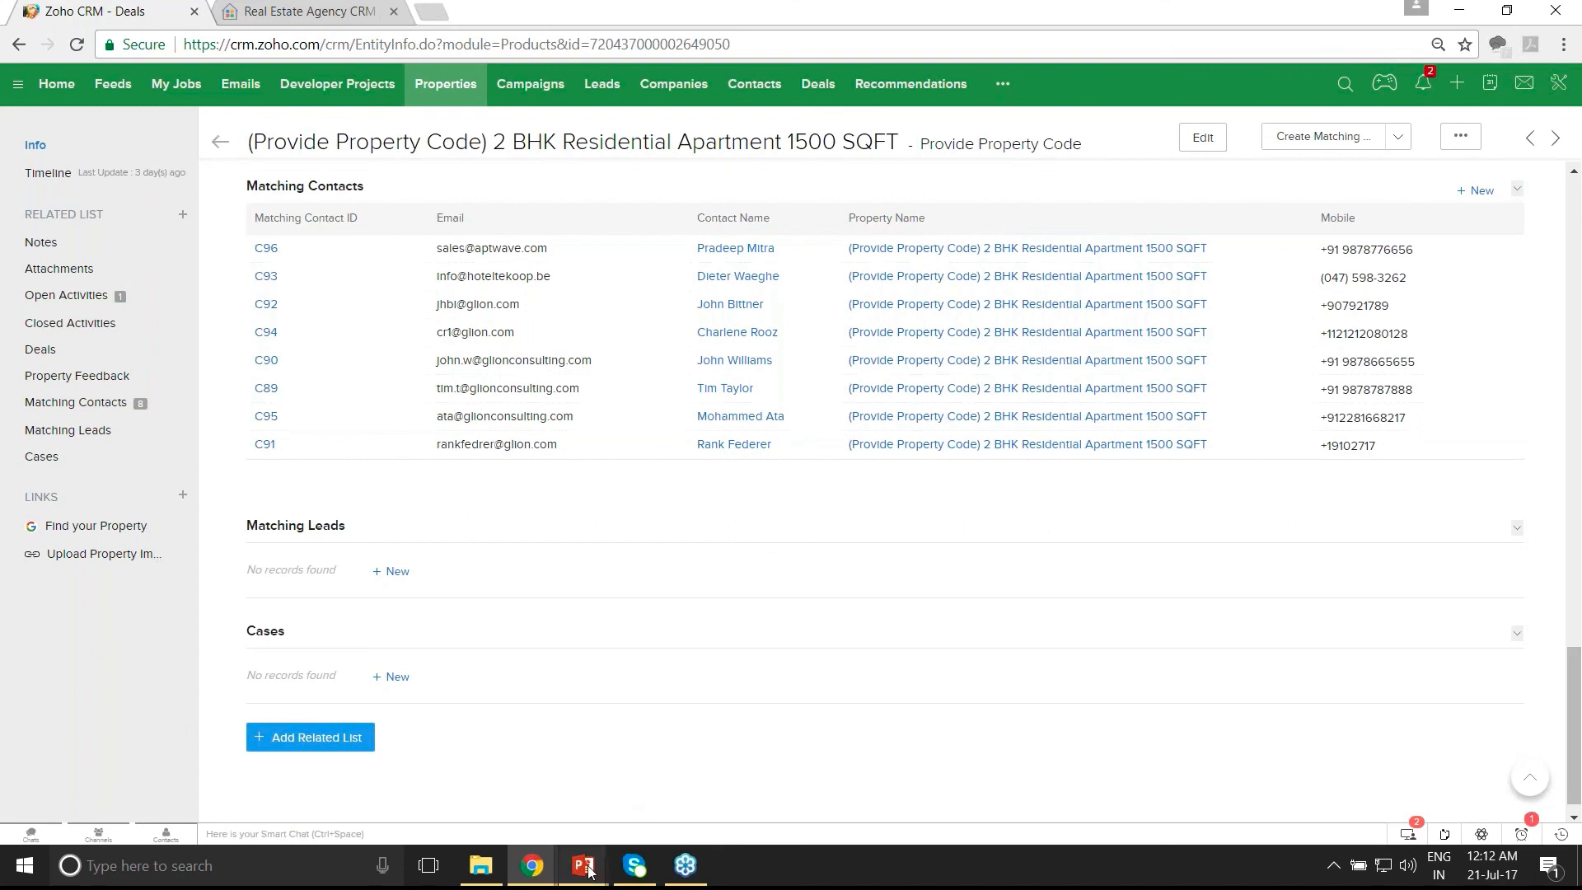
{"action": "mouse_move", "coordinate": [588, 870]}
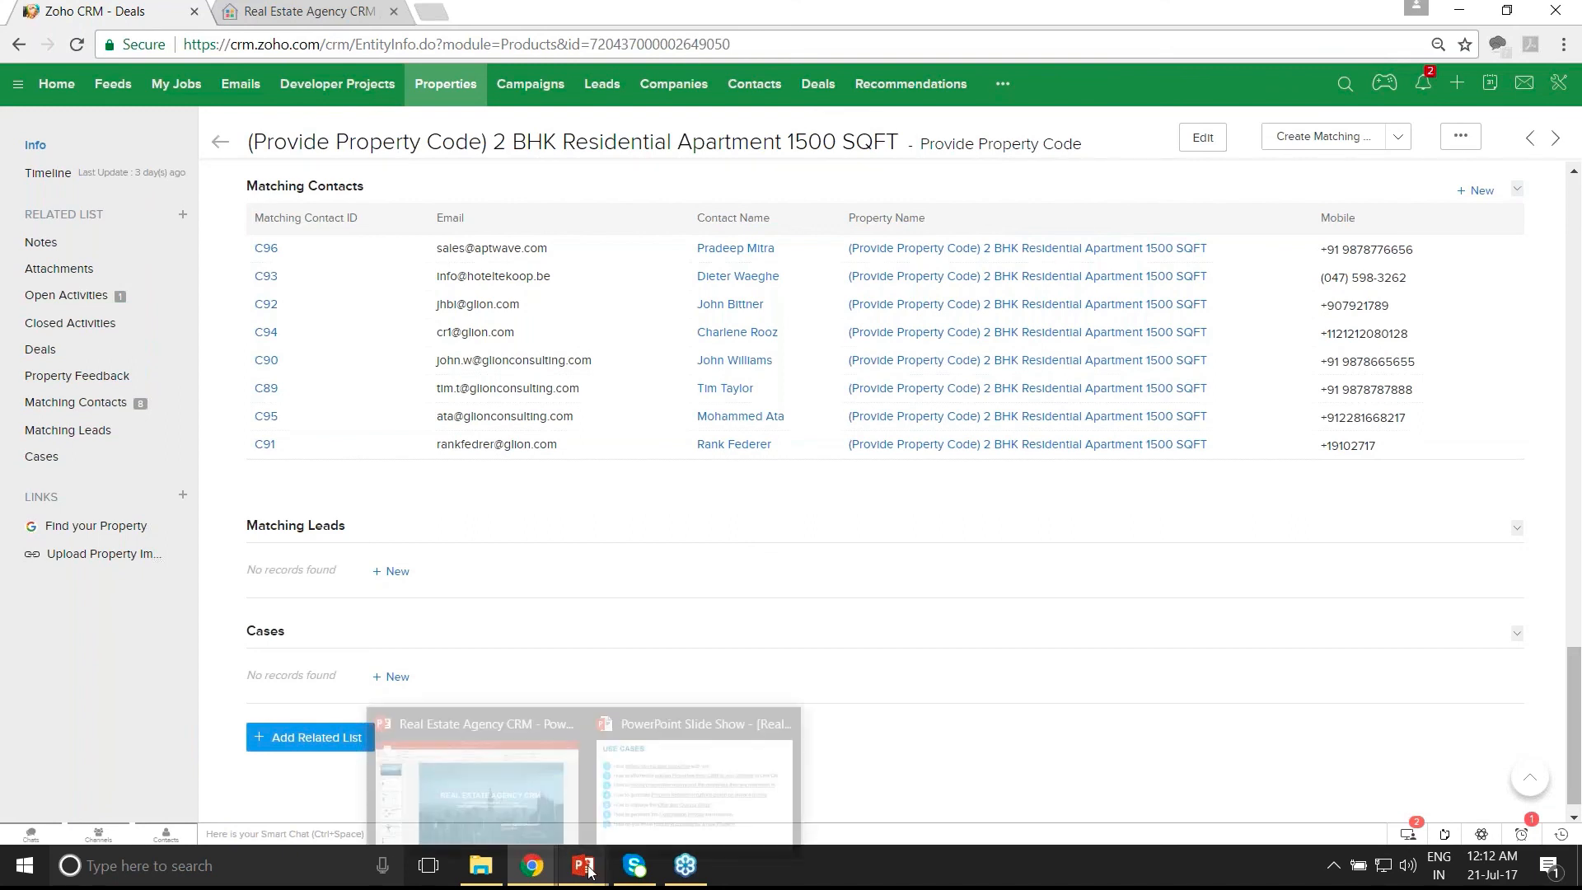
- Bring up the Real Estate Agency CRM presentation and scroll down to slide 9
{"action": "left_click", "coordinate": [499, 789]}
{"action": "scroll", "coordinate": [1577, 741], "scroll_direction": "down", "scroll_amount": 1}
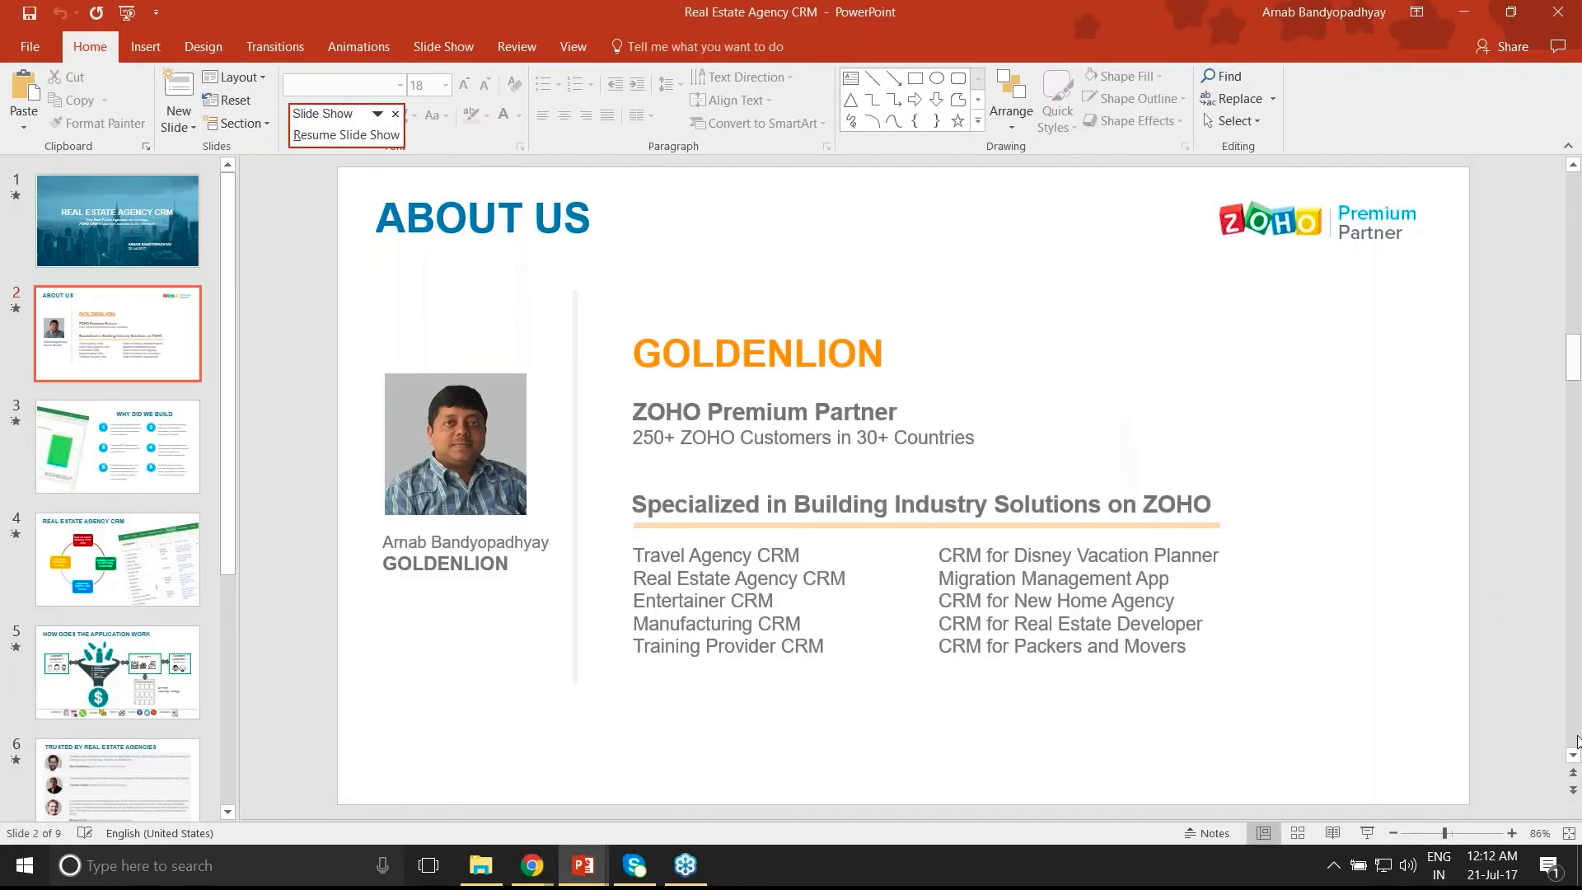
{"action": "scroll", "coordinate": [1577, 741], "scroll_direction": "down", "scroll_amount": 1}
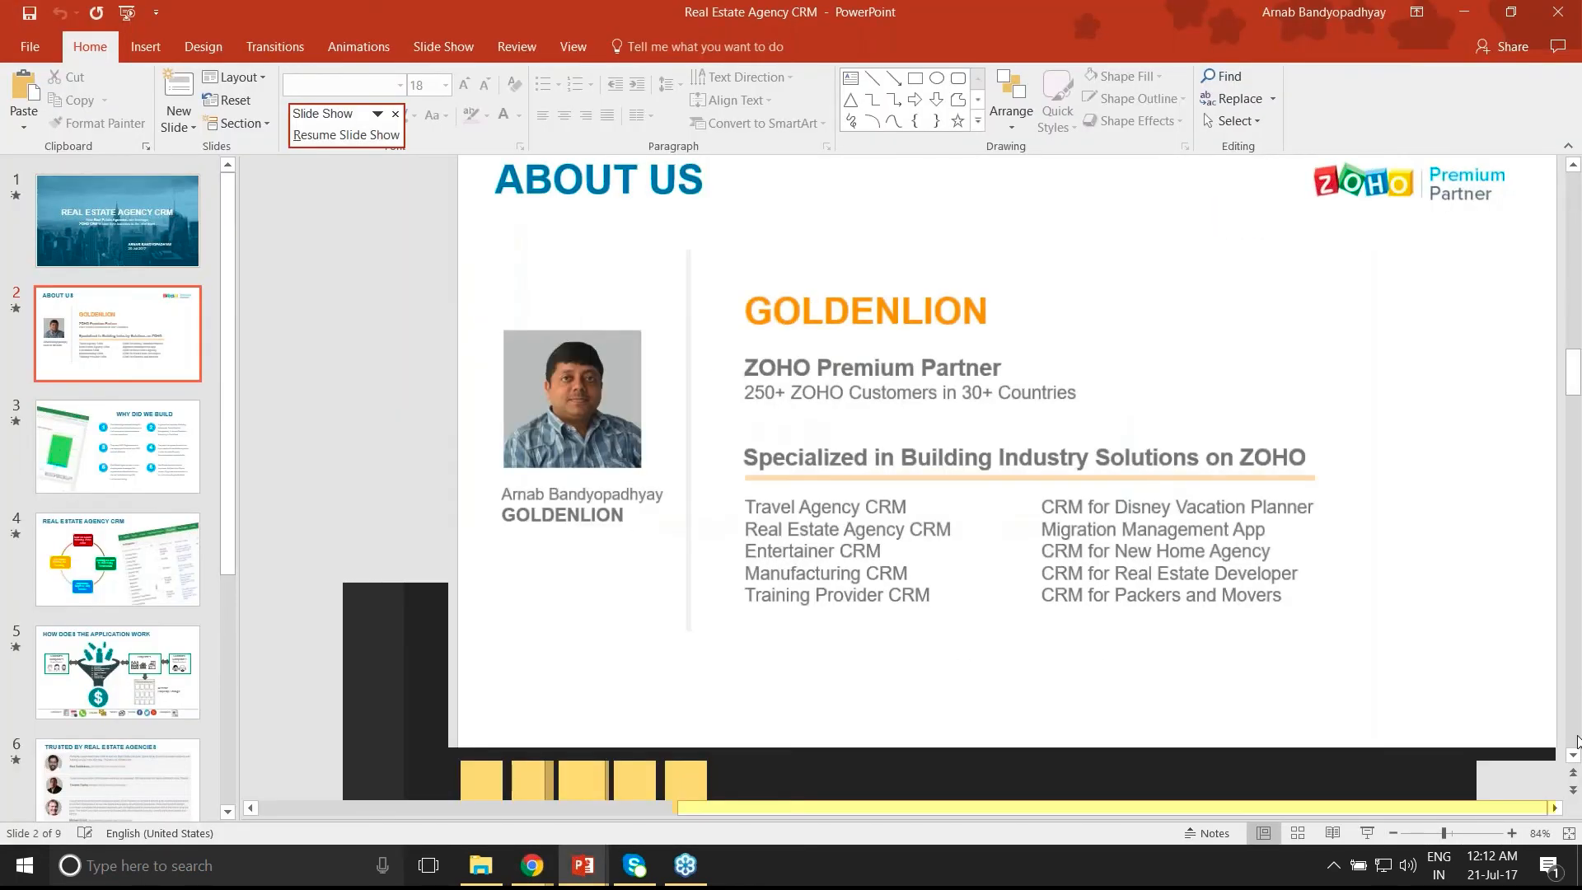
{"action": "scroll", "coordinate": [1577, 742], "scroll_direction": "down", "scroll_amount": 6}
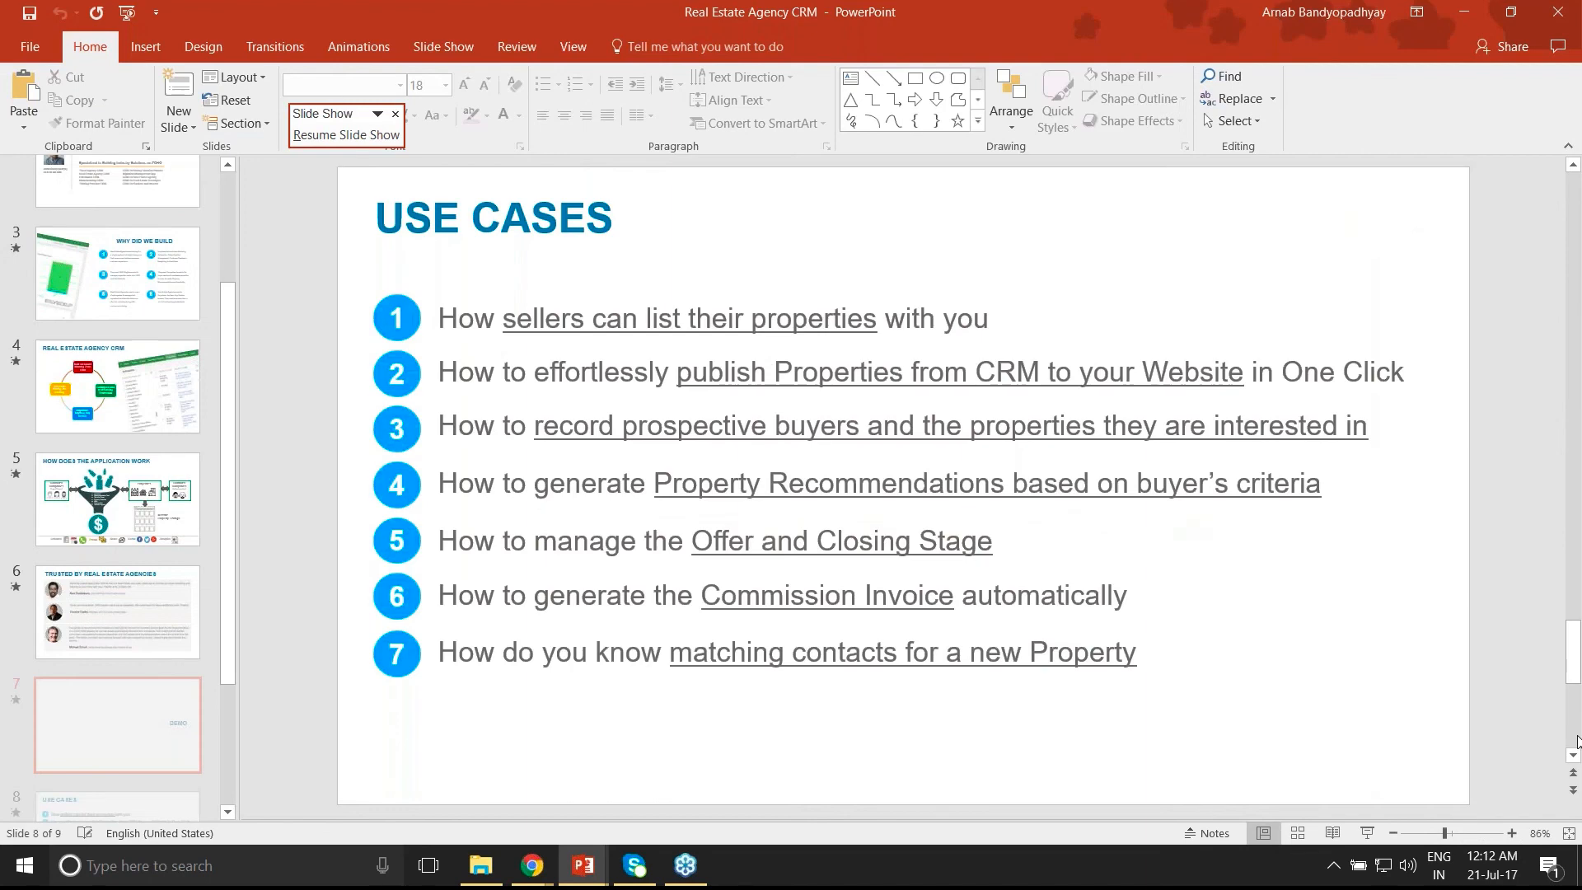
{"action": "scroll", "coordinate": [1578, 741], "scroll_direction": "down", "scroll_amount": 1}
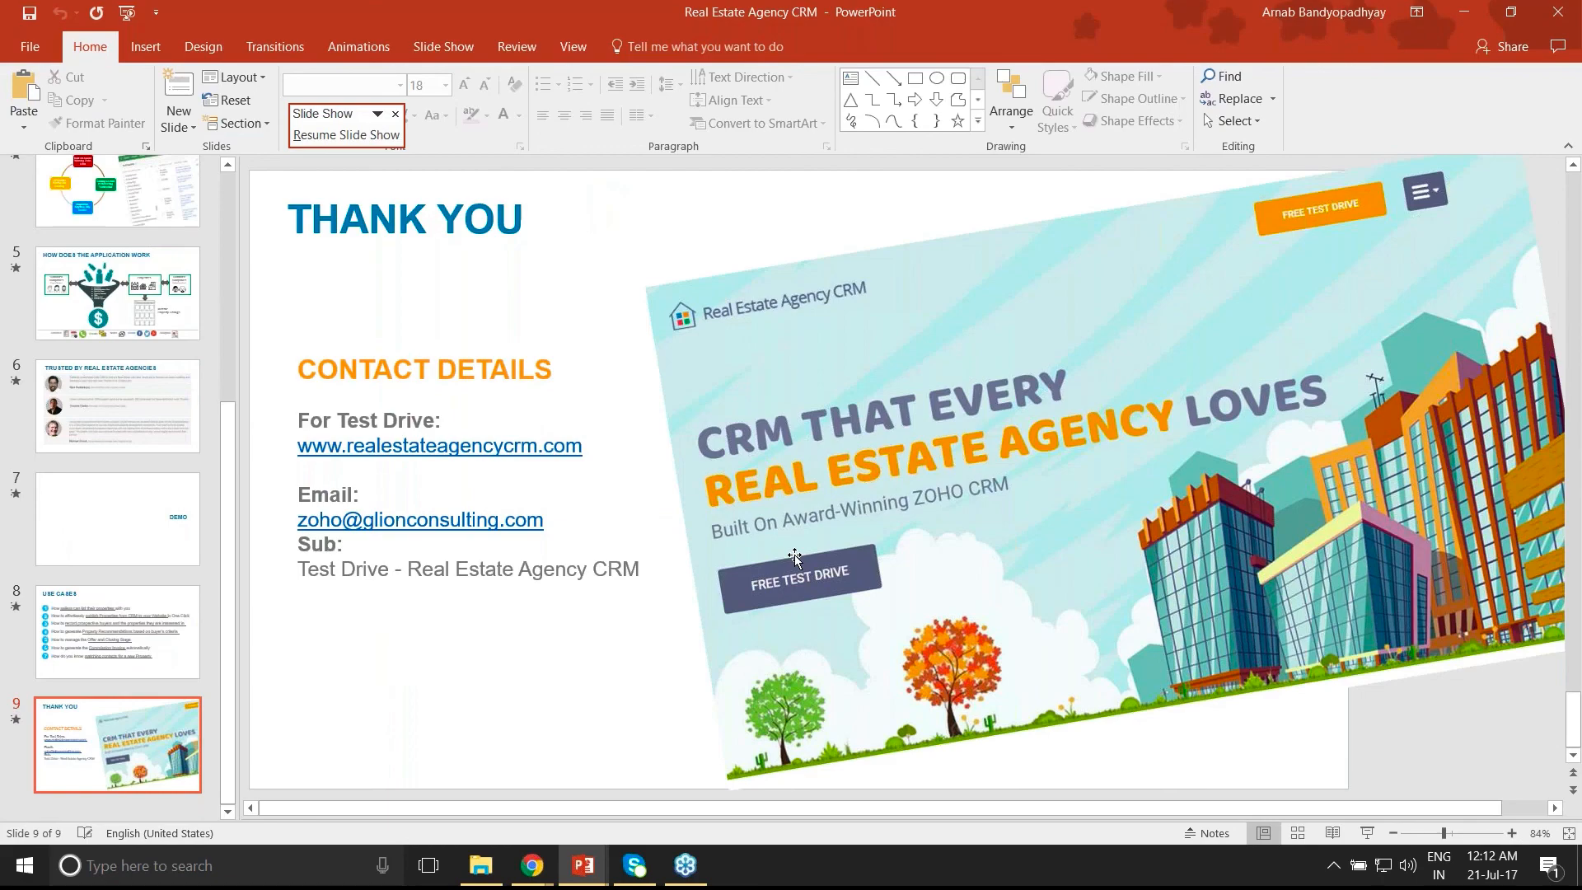
- Present the Use Cases and Thank You slides full screen, then return to Zoho CRM
{"action": "key", "text": "alt+Tab"}
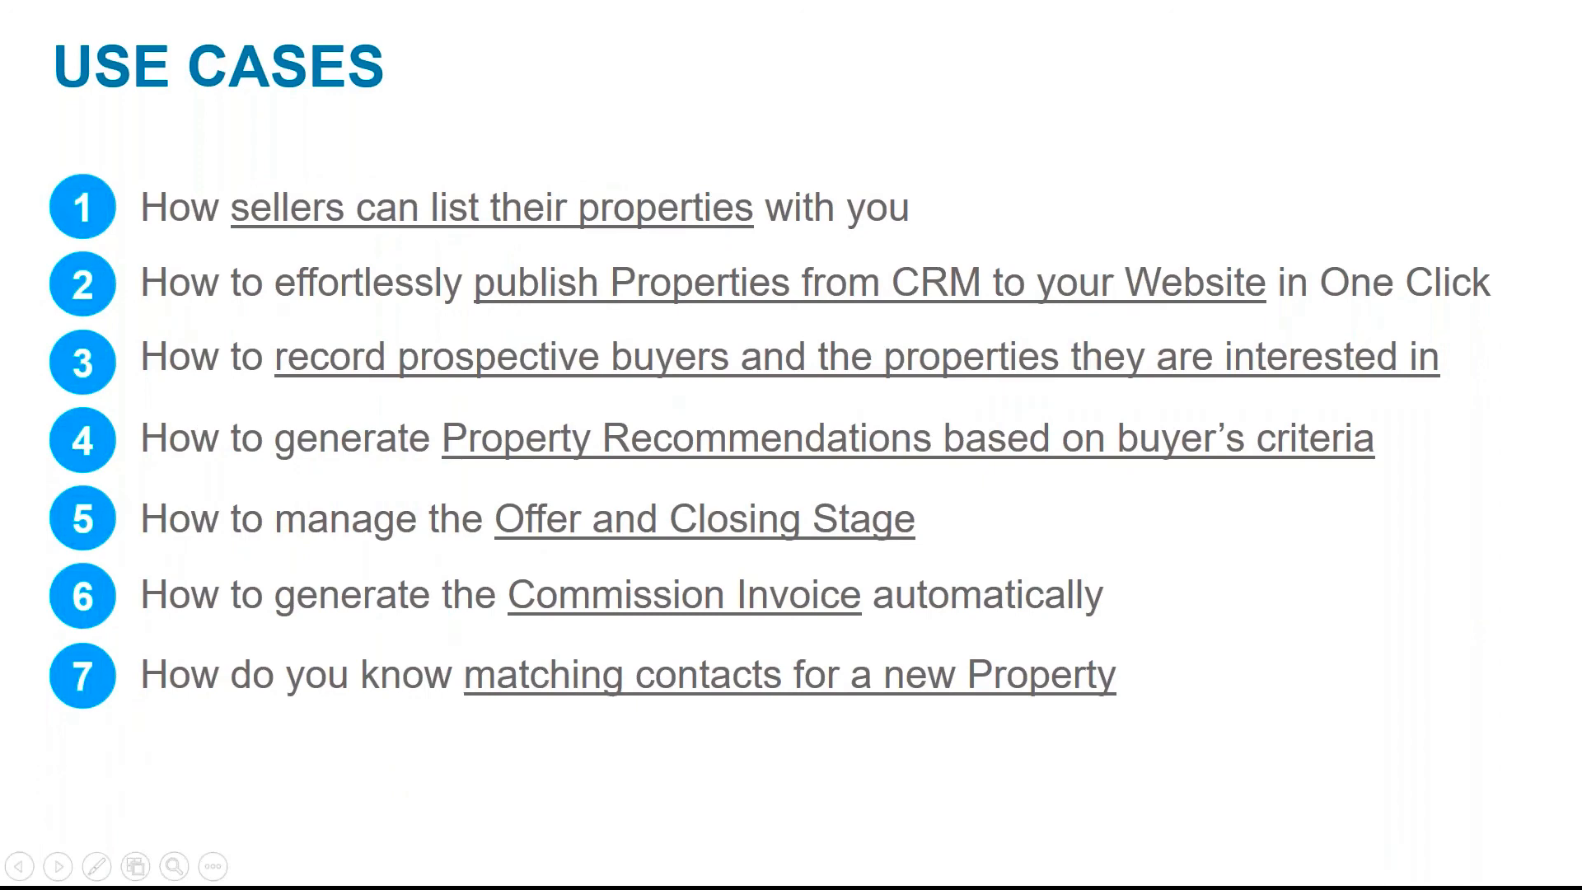
{"action": "left_click", "coordinate": [1085, 582]}
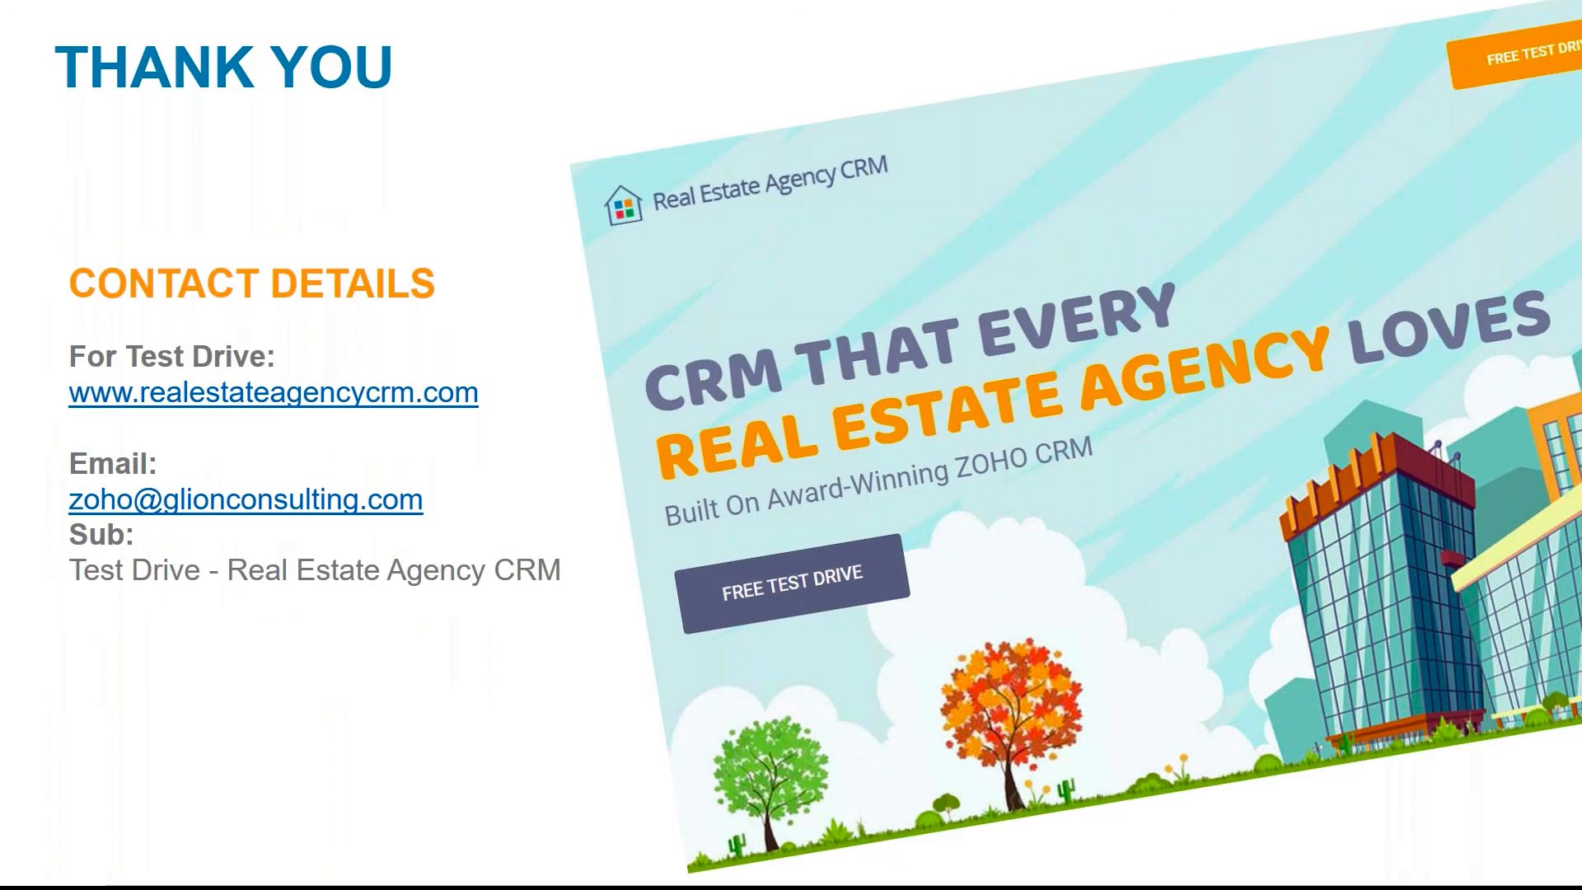
{"action": "key", "text": "Escape"}
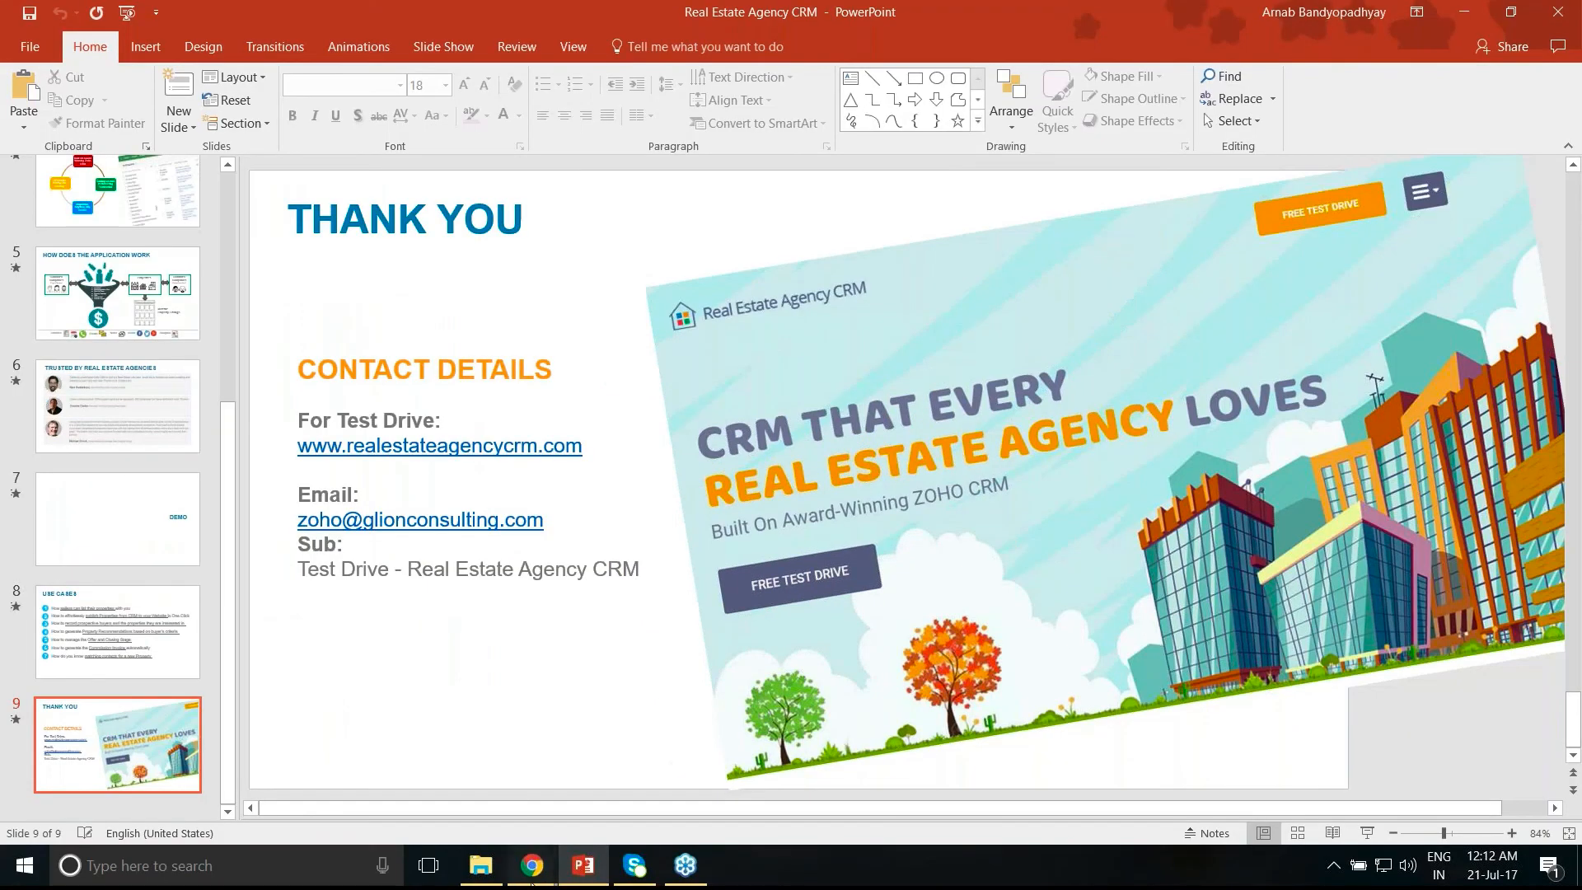
{"action": "mouse_move", "coordinate": [532, 880]}
{"action": "left_click", "coordinate": [385, 803]}
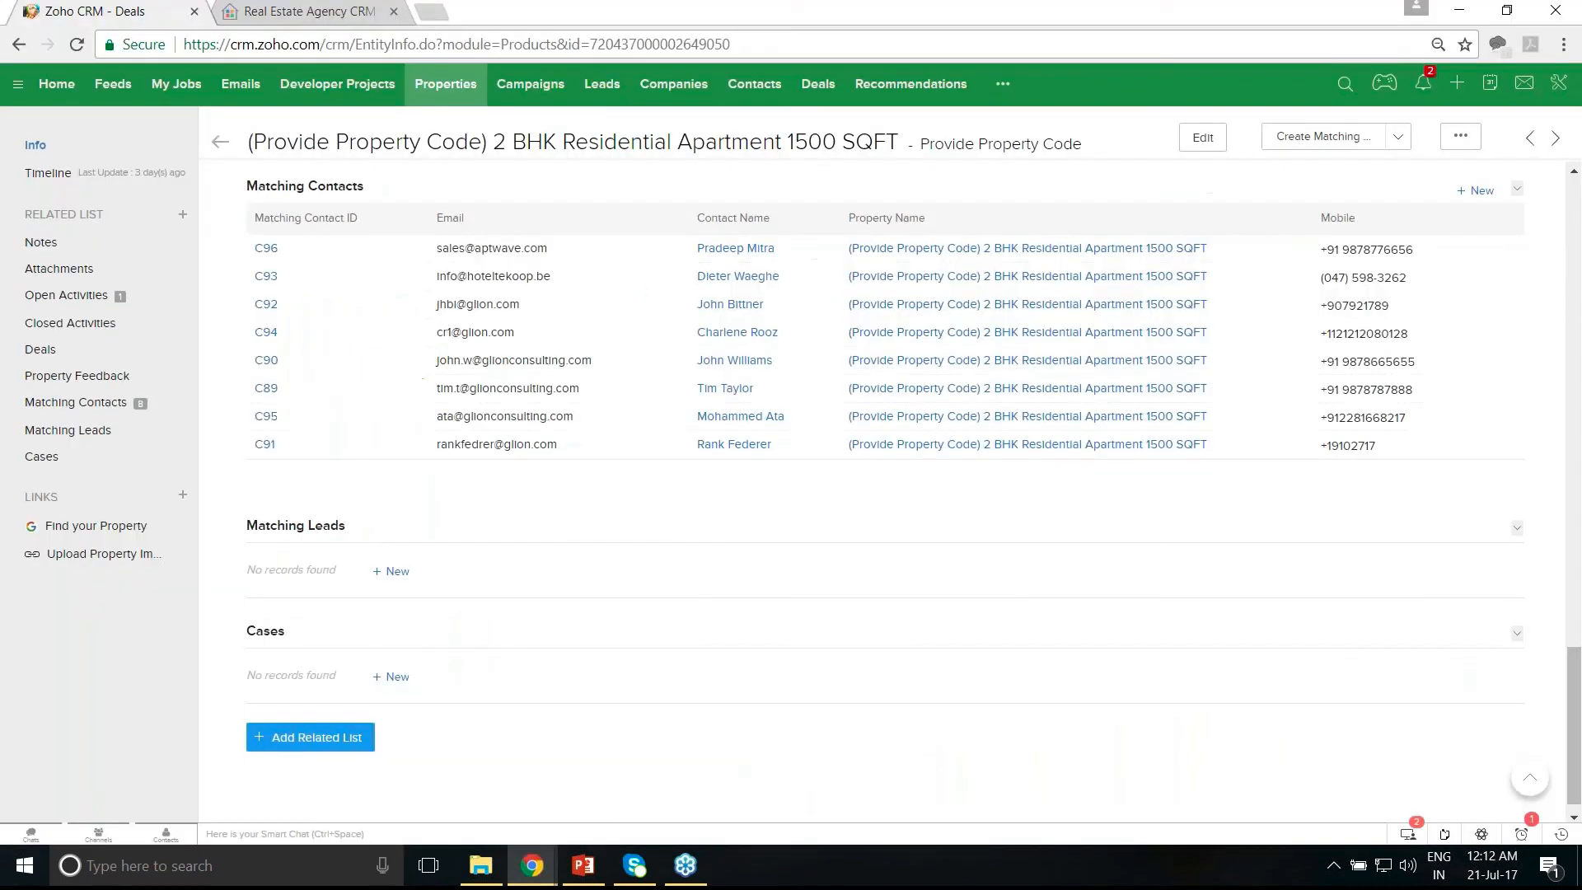
- Switch to the Real Estate Agency CRM website and scroll down its home page
{"action": "left_click", "coordinate": [339, 12]}
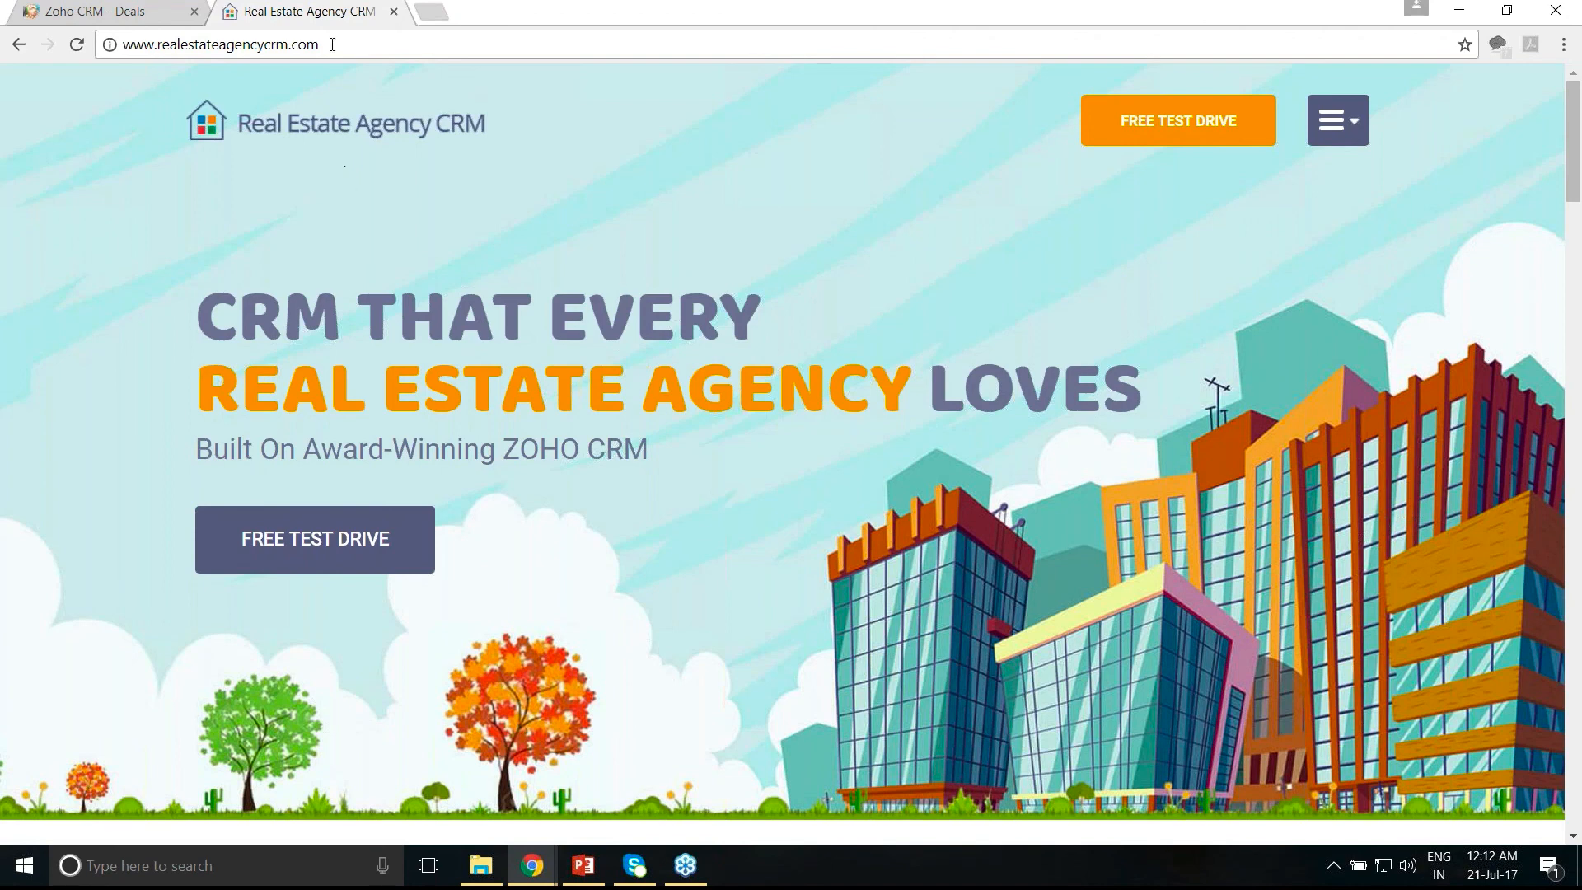
{"action": "left_click_drag", "start_coordinate": [321, 44], "coordinate": [122, 44]}
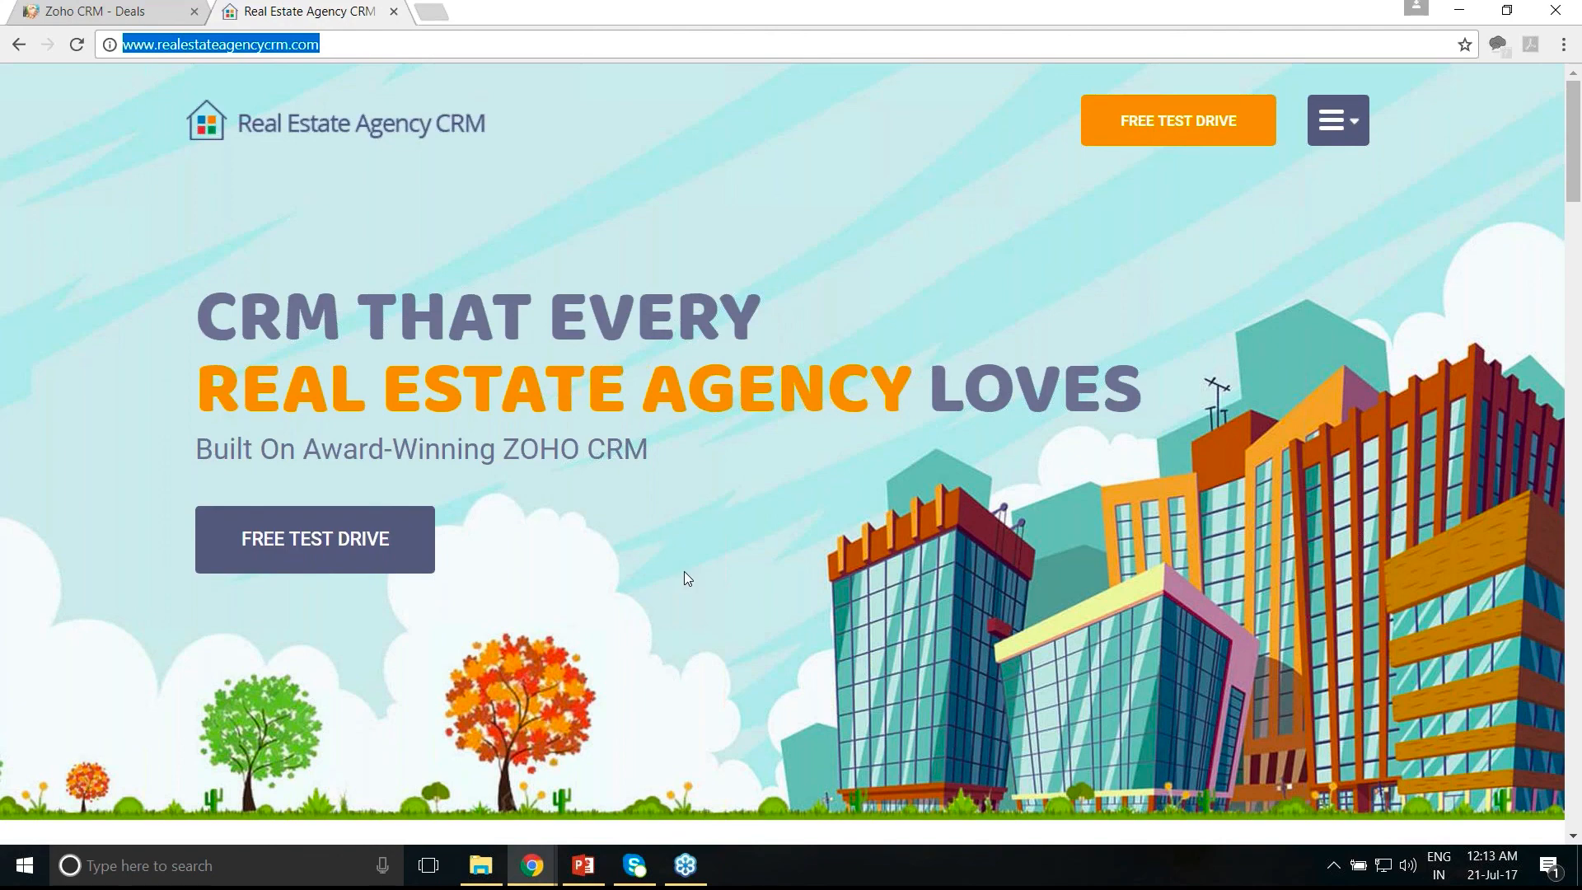
{"action": "scroll", "coordinate": [684, 571], "scroll_direction": "down", "scroll_amount": 2}
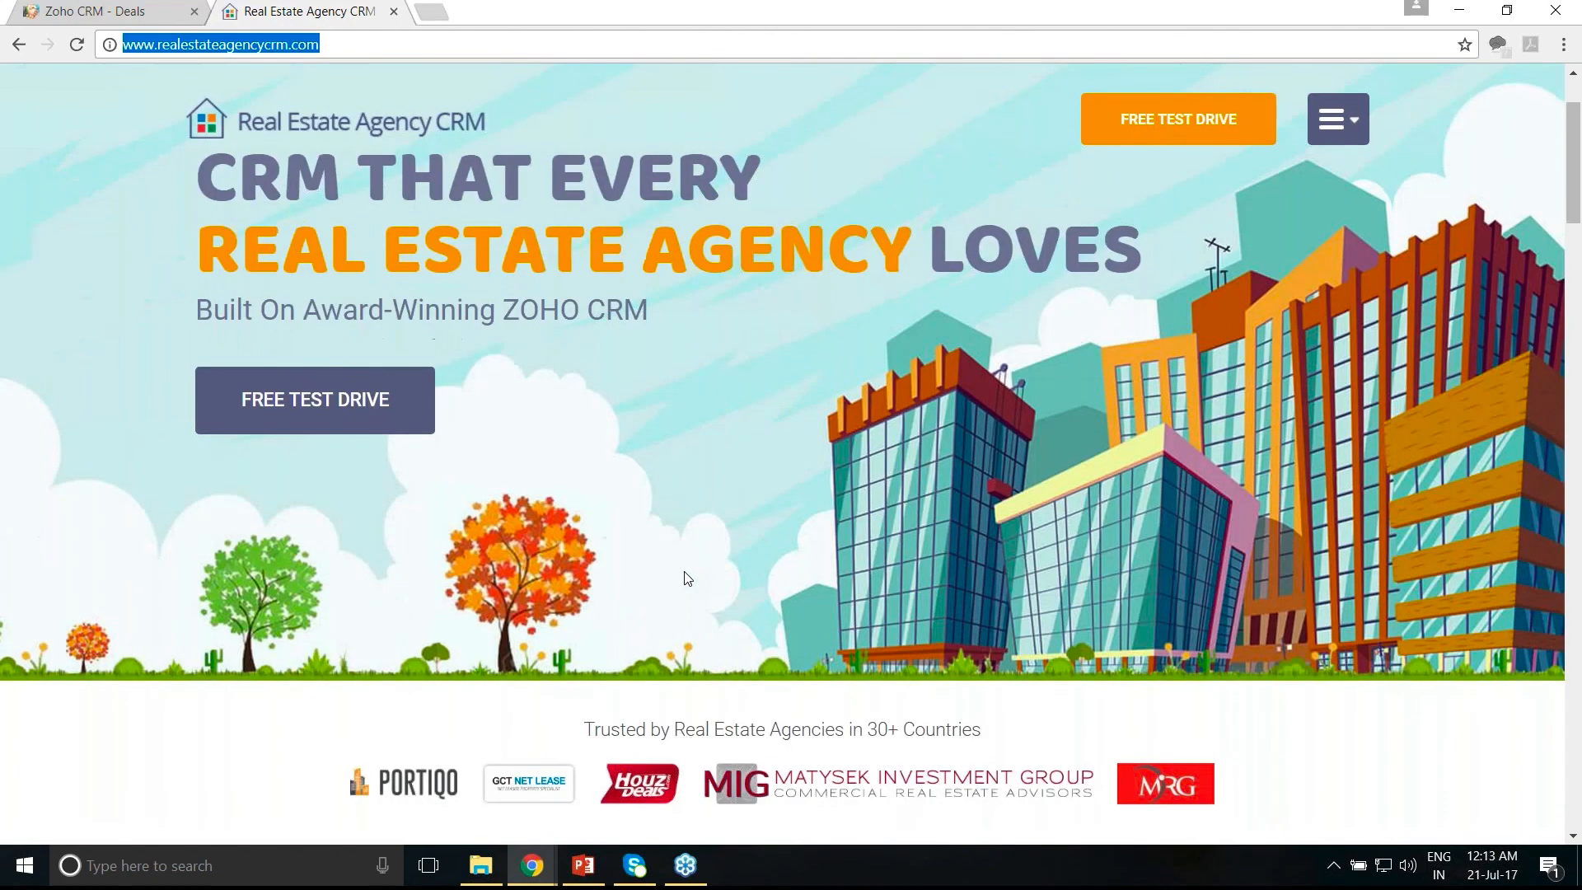
{"action": "scroll", "coordinate": [684, 577], "scroll_direction": "down", "scroll_amount": 10}
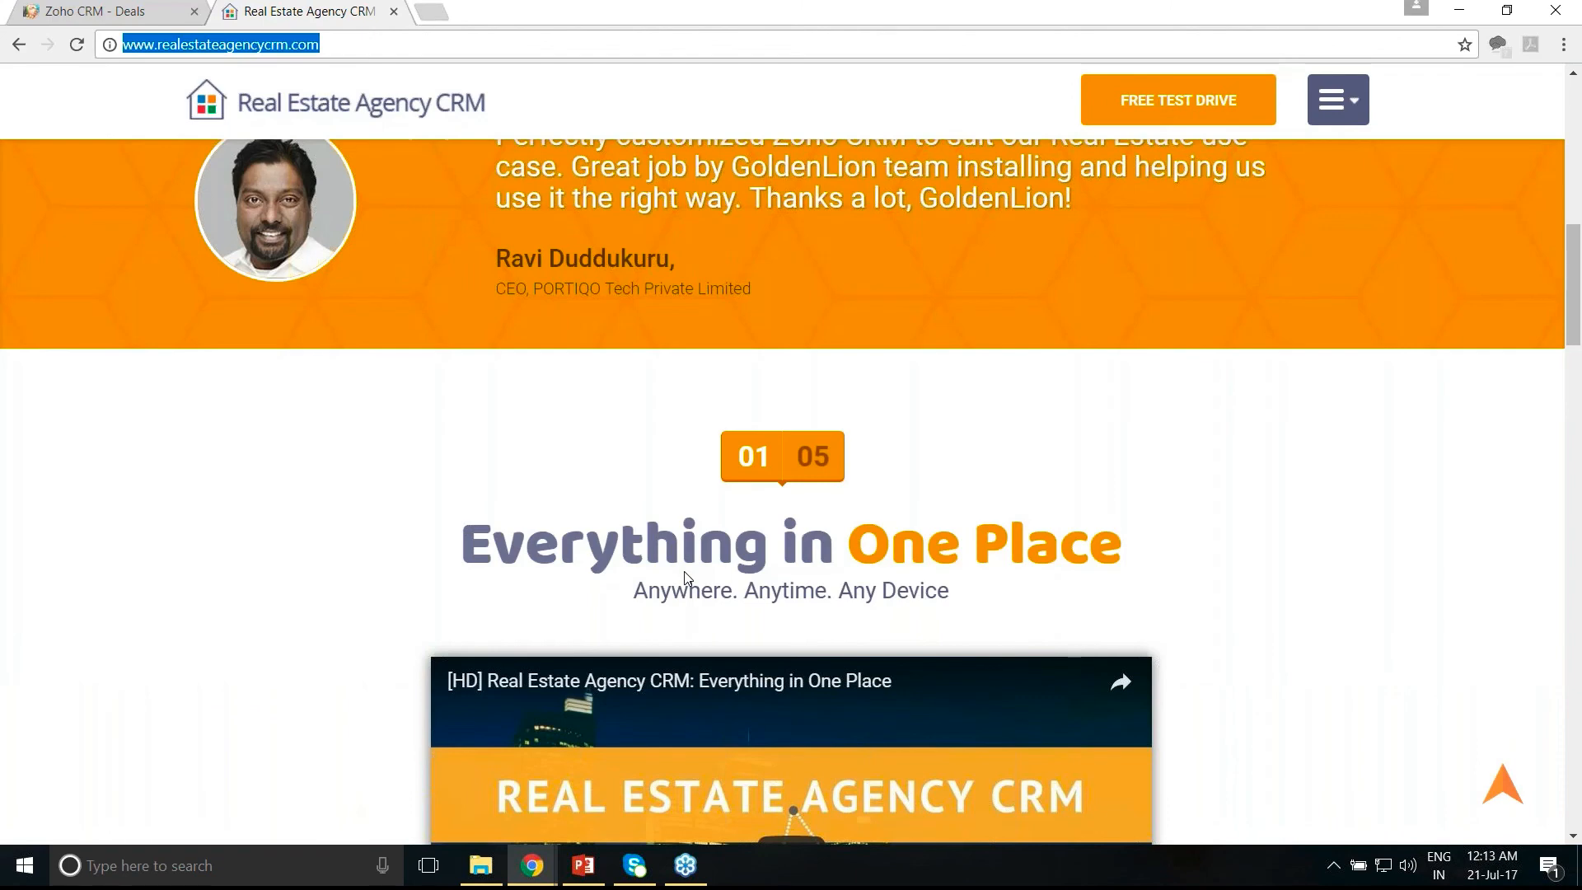
{"action": "scroll", "coordinate": [684, 575], "scroll_direction": "down", "scroll_amount": 1}
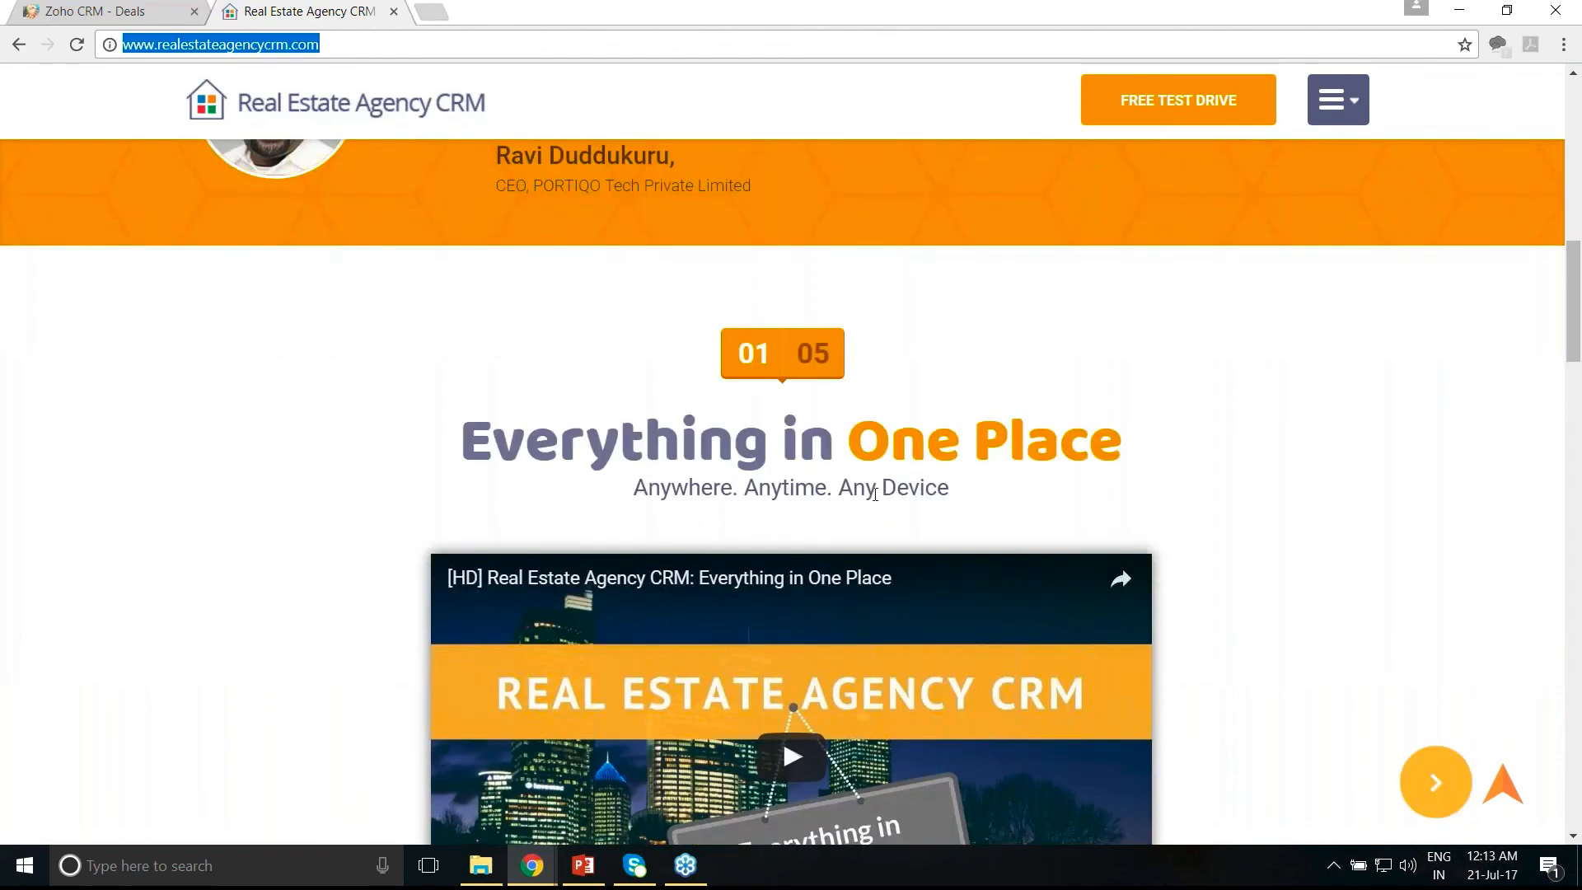
- Step the video carousel to Help Seller List Property, then scroll to Simple Pricing at $35/User/Month
{"action": "left_click", "coordinate": [825, 466]}
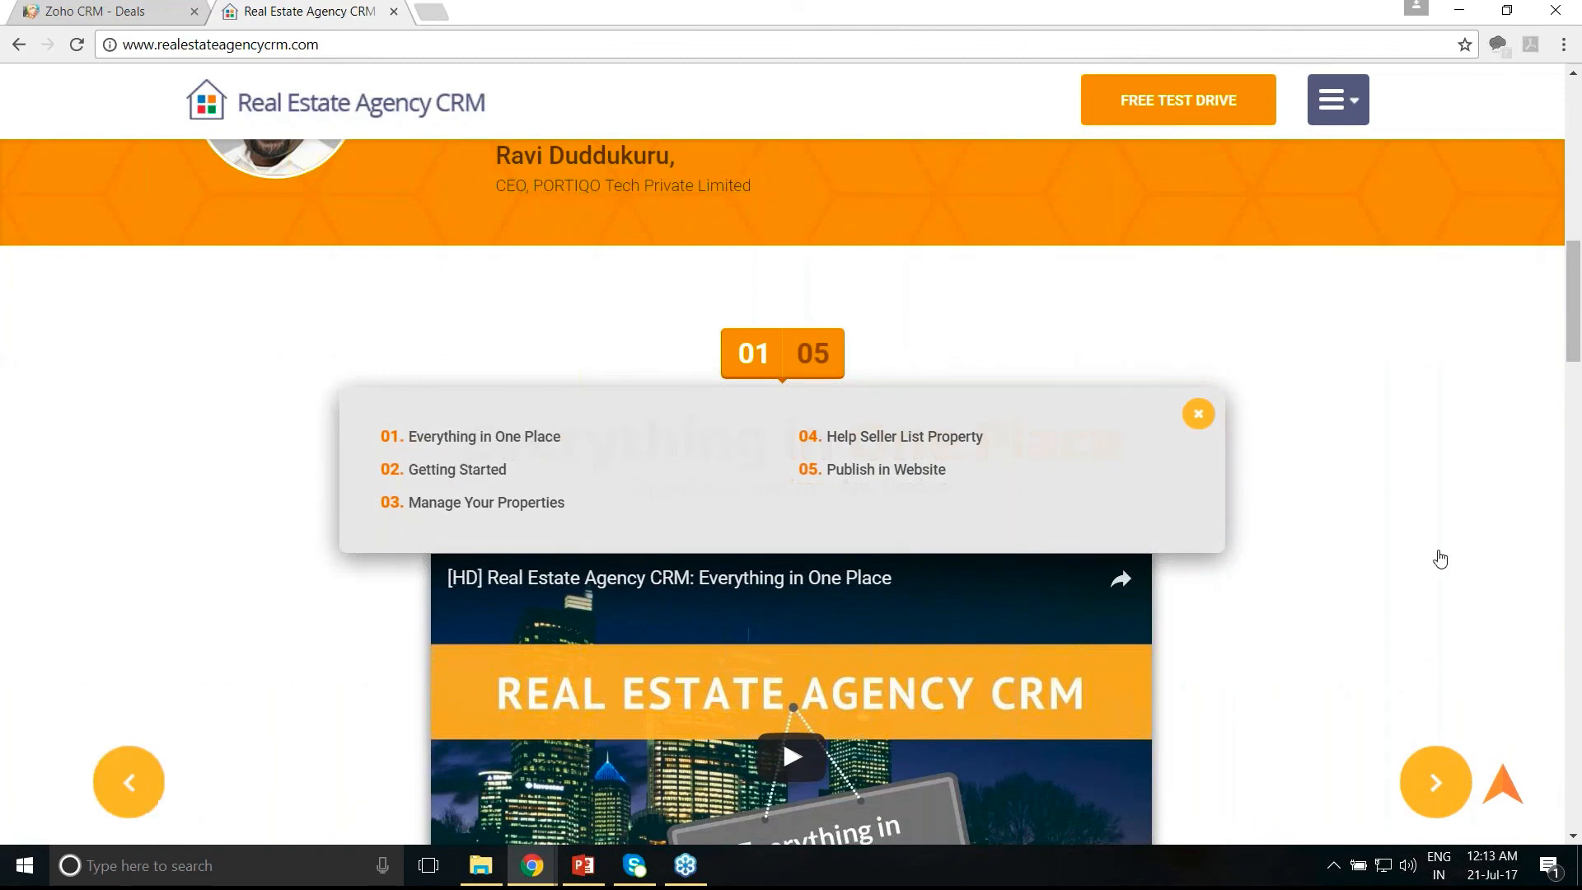
{"action": "scroll", "coordinate": [1436, 577], "scroll_direction": "down", "scroll_amount": 1}
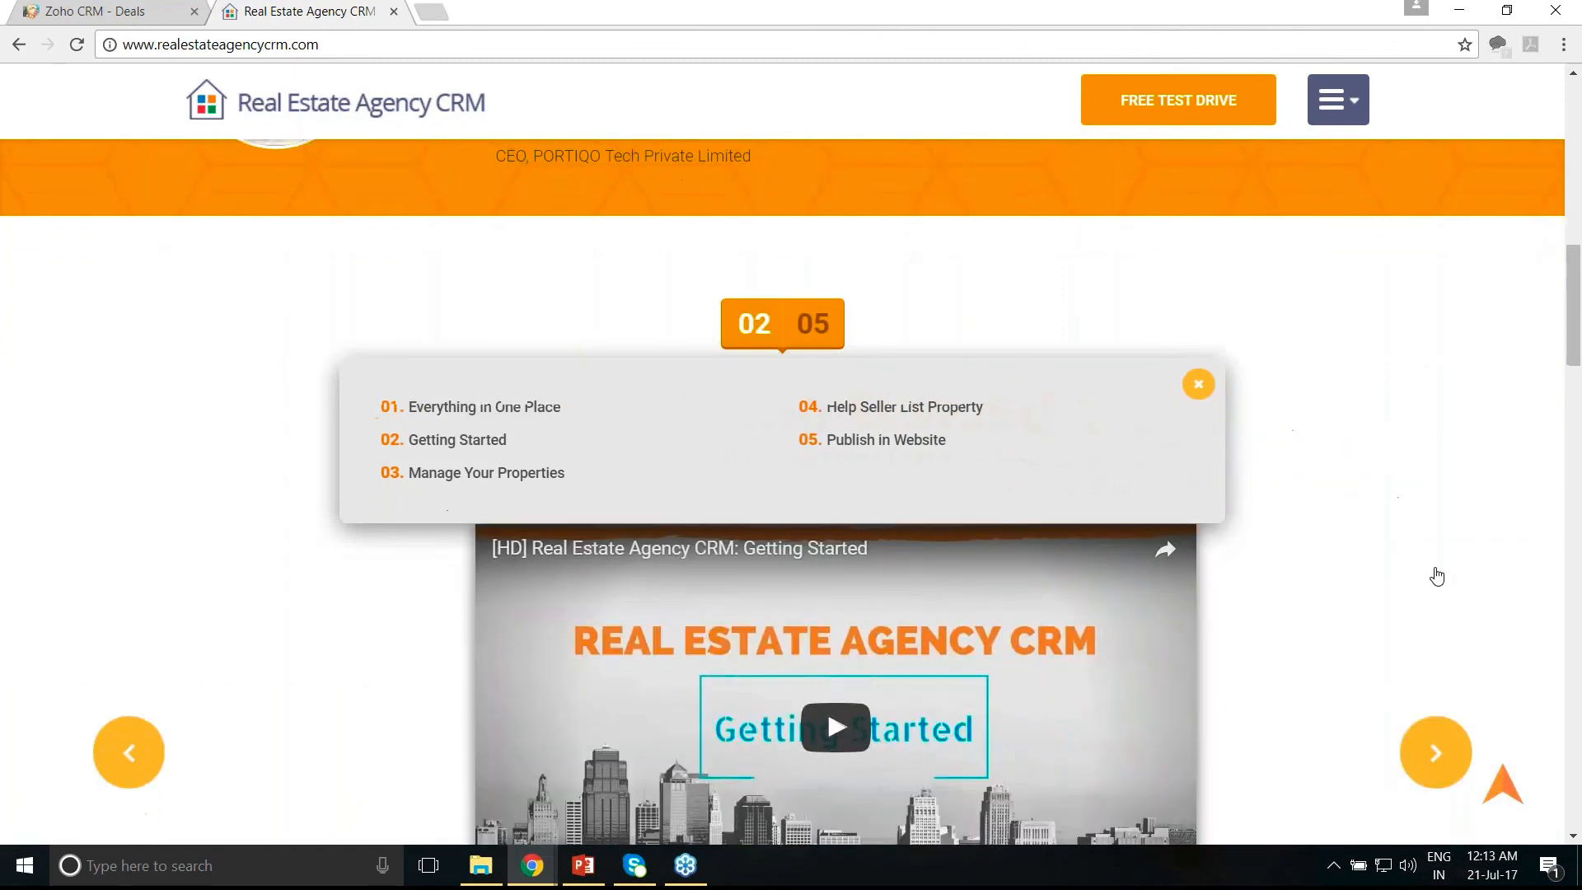
{"action": "scroll", "coordinate": [1436, 577], "scroll_direction": "down", "scroll_amount": 1}
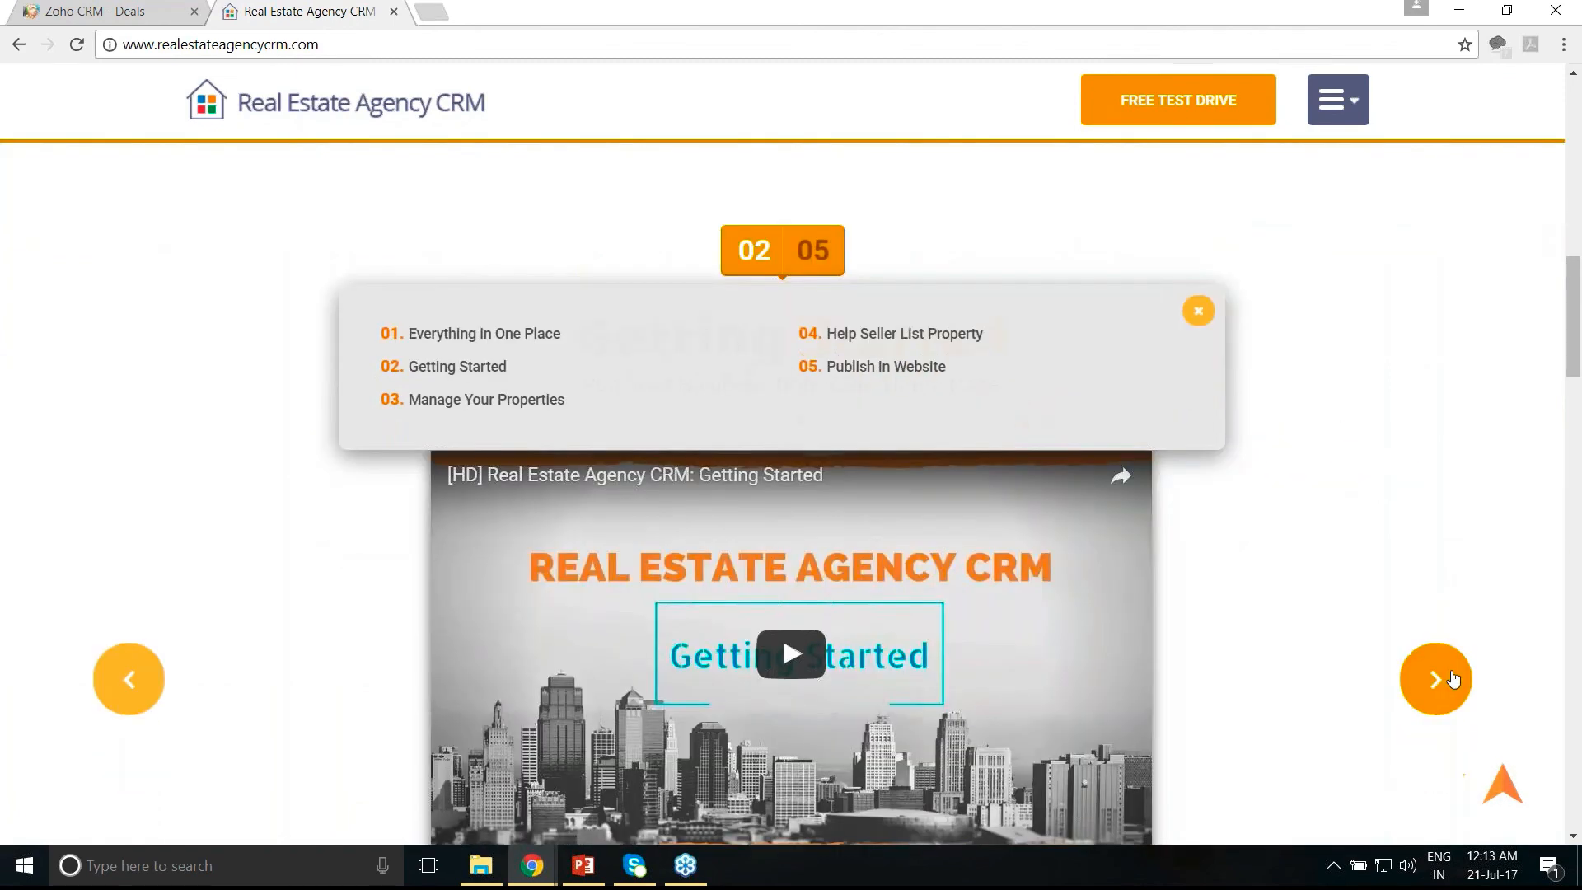
{"action": "left_click", "coordinate": [1435, 679]}
{"action": "left_click", "coordinate": [1452, 677]}
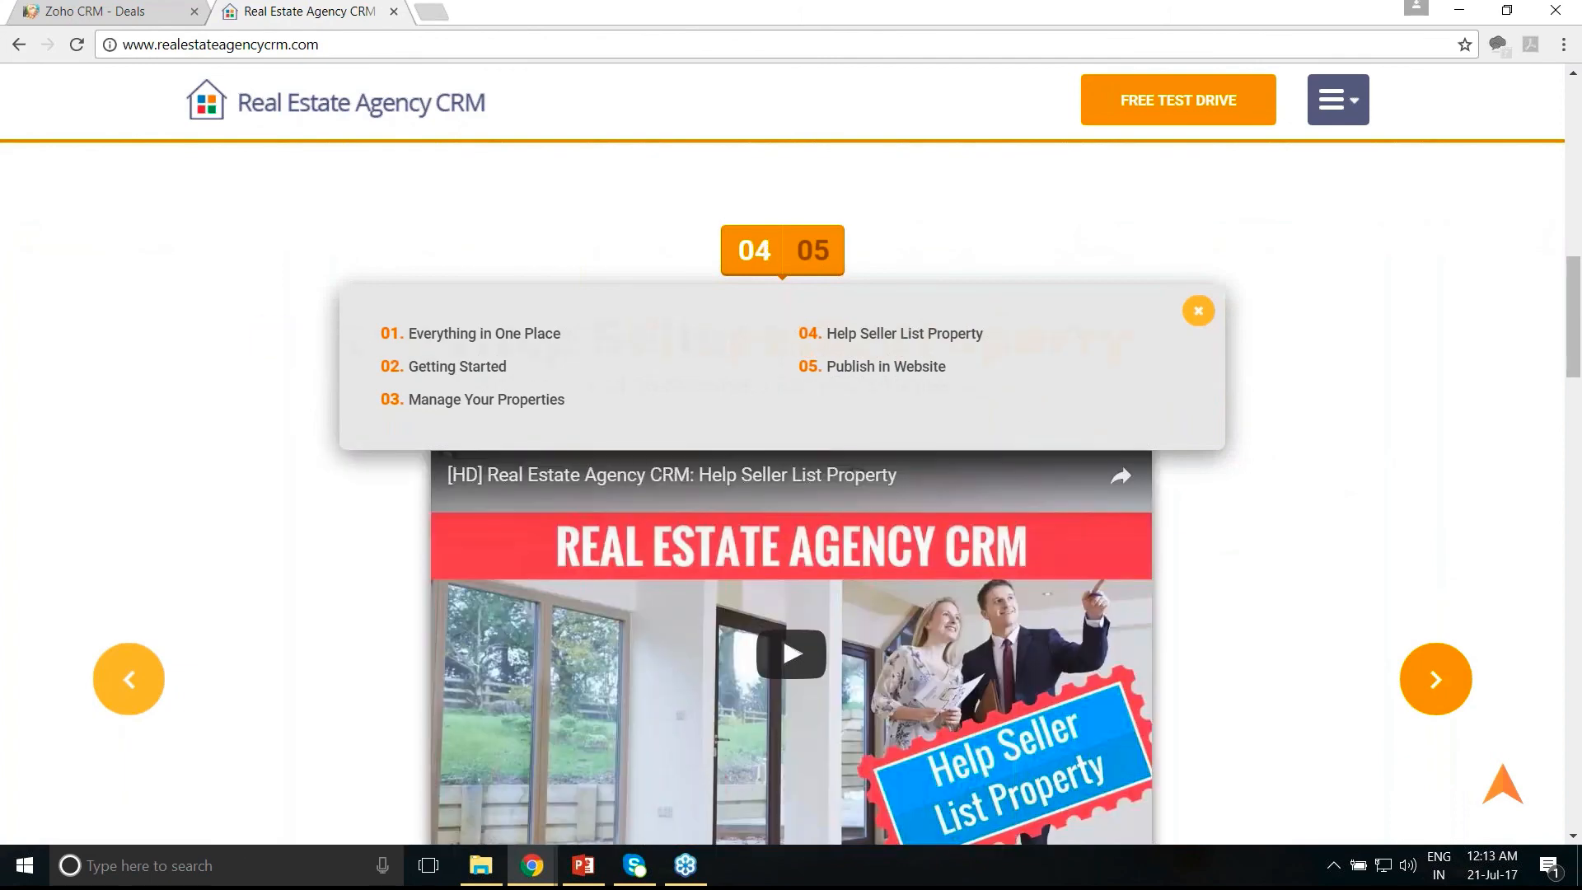
{"action": "left_click", "coordinate": [1199, 311]}
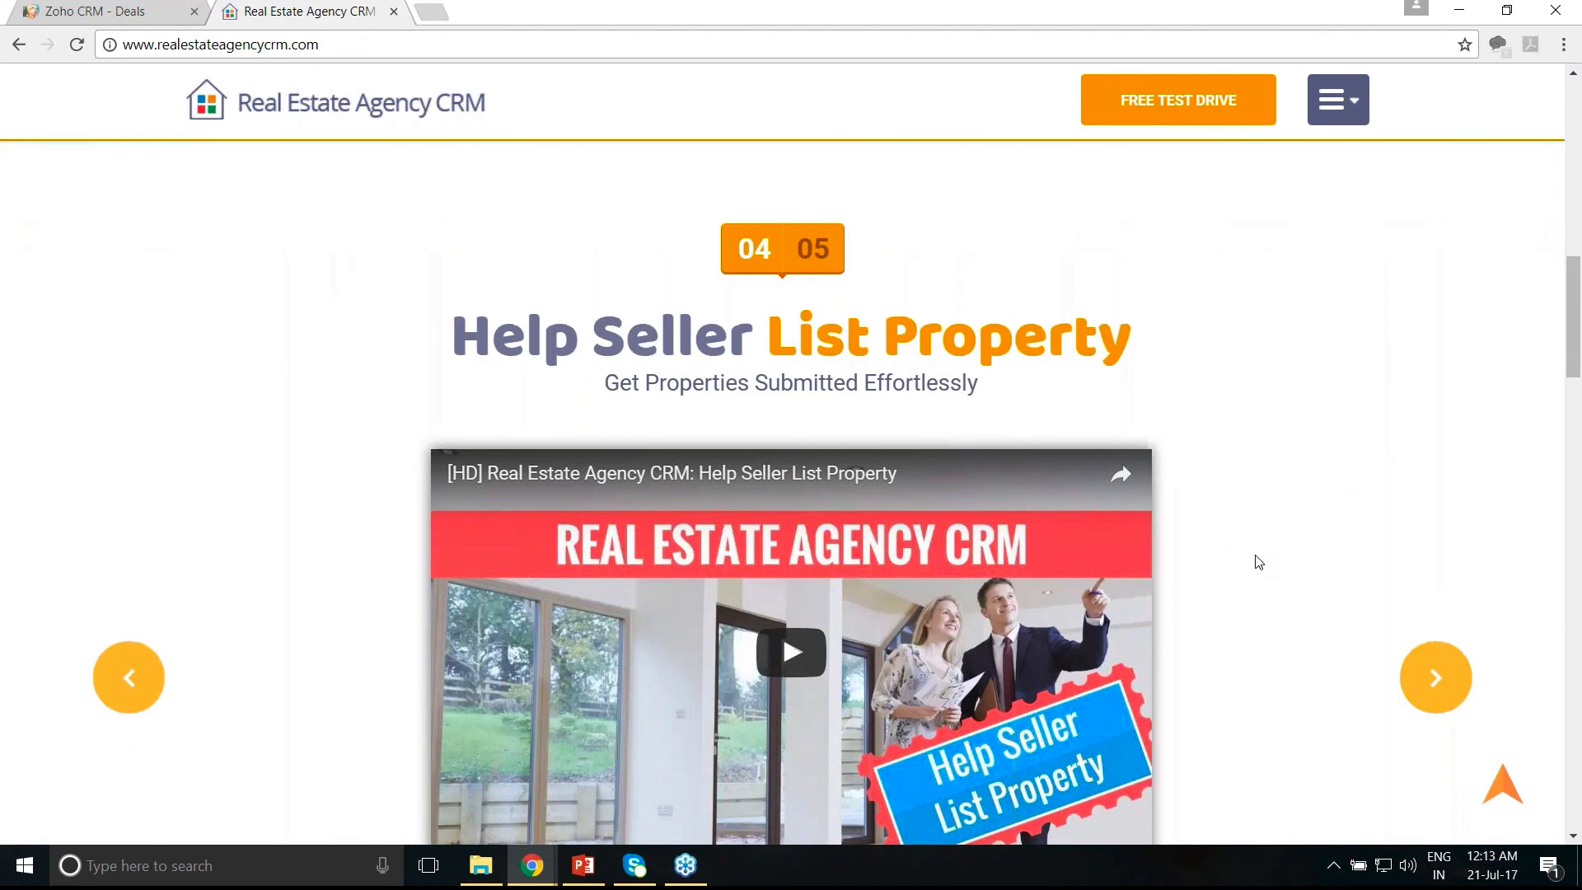
{"action": "scroll", "coordinate": [1258, 561], "scroll_direction": "down", "scroll_amount": 5}
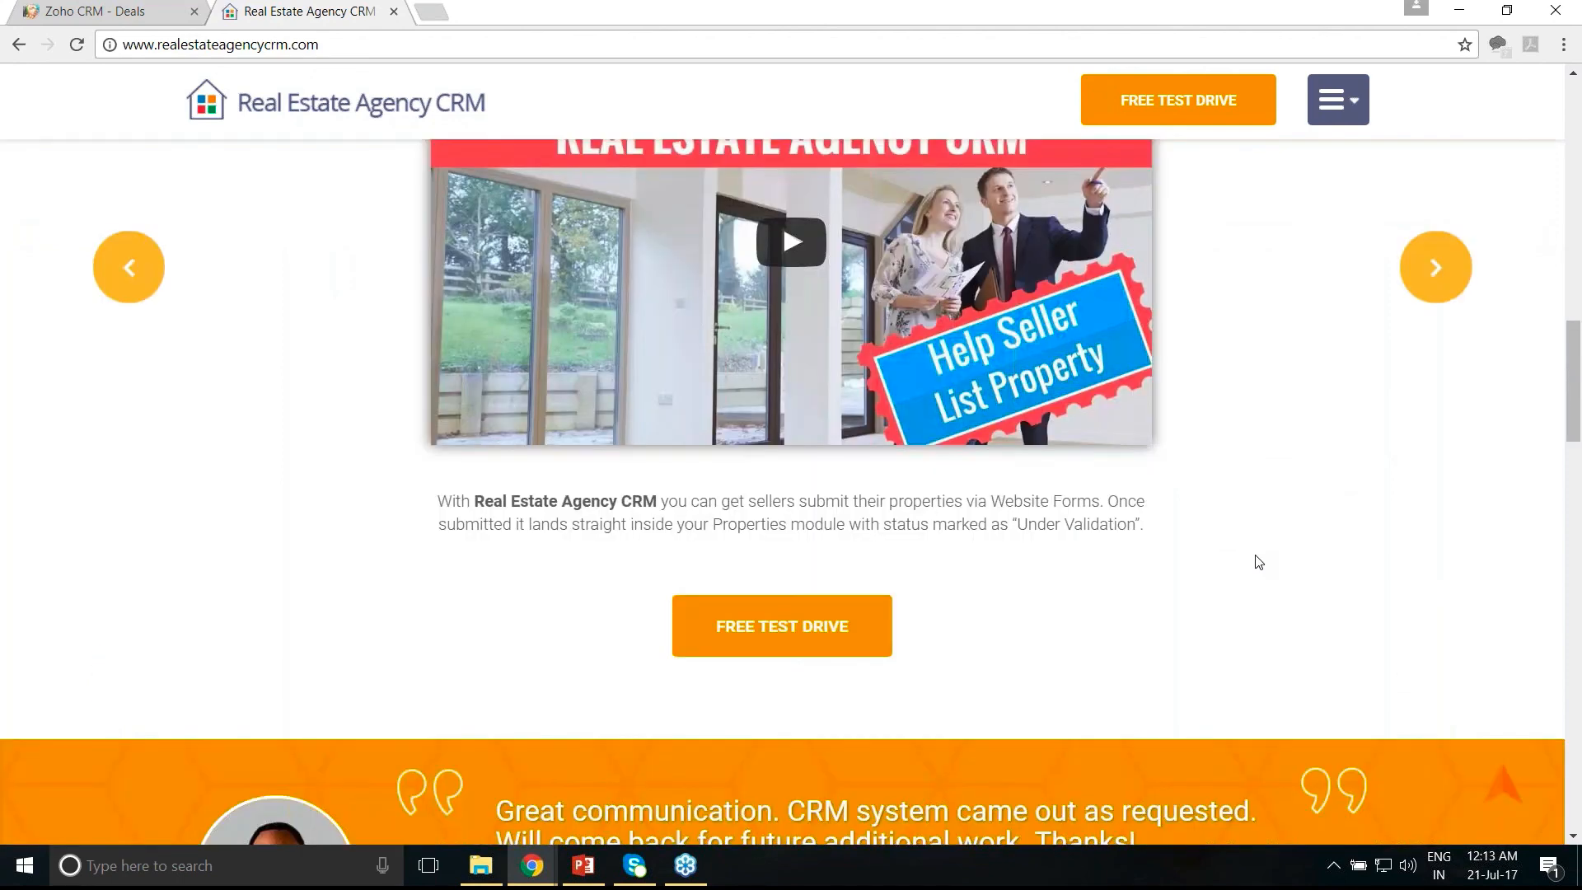
{"action": "scroll", "coordinate": [1258, 562], "scroll_direction": "down", "scroll_amount": 9}
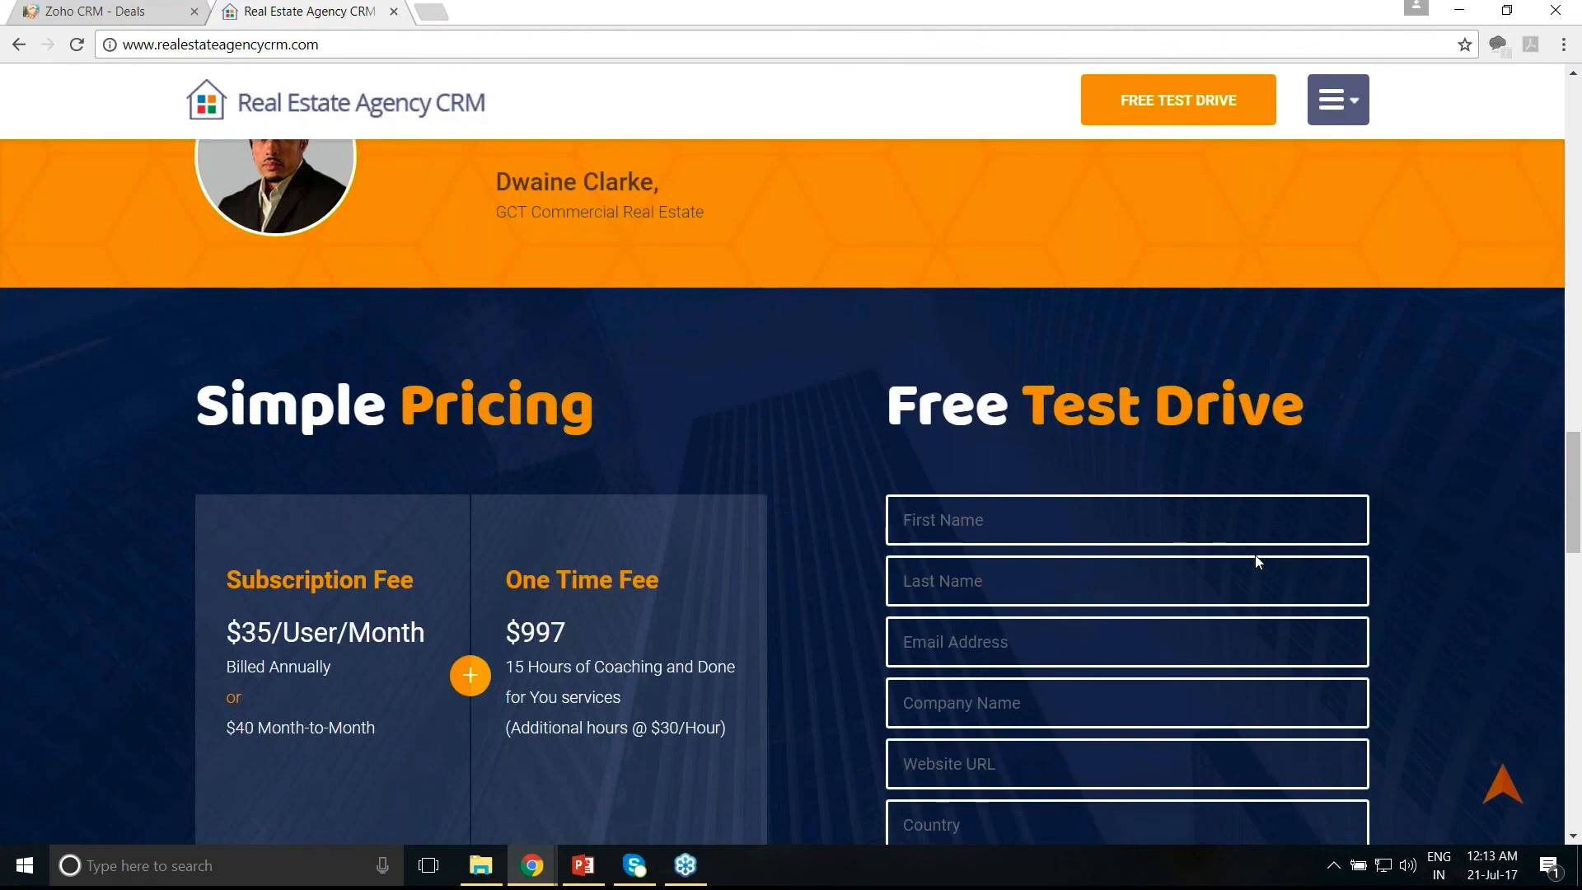
{"action": "scroll", "coordinate": [1258, 562], "scroll_direction": "down", "scroll_amount": 2}
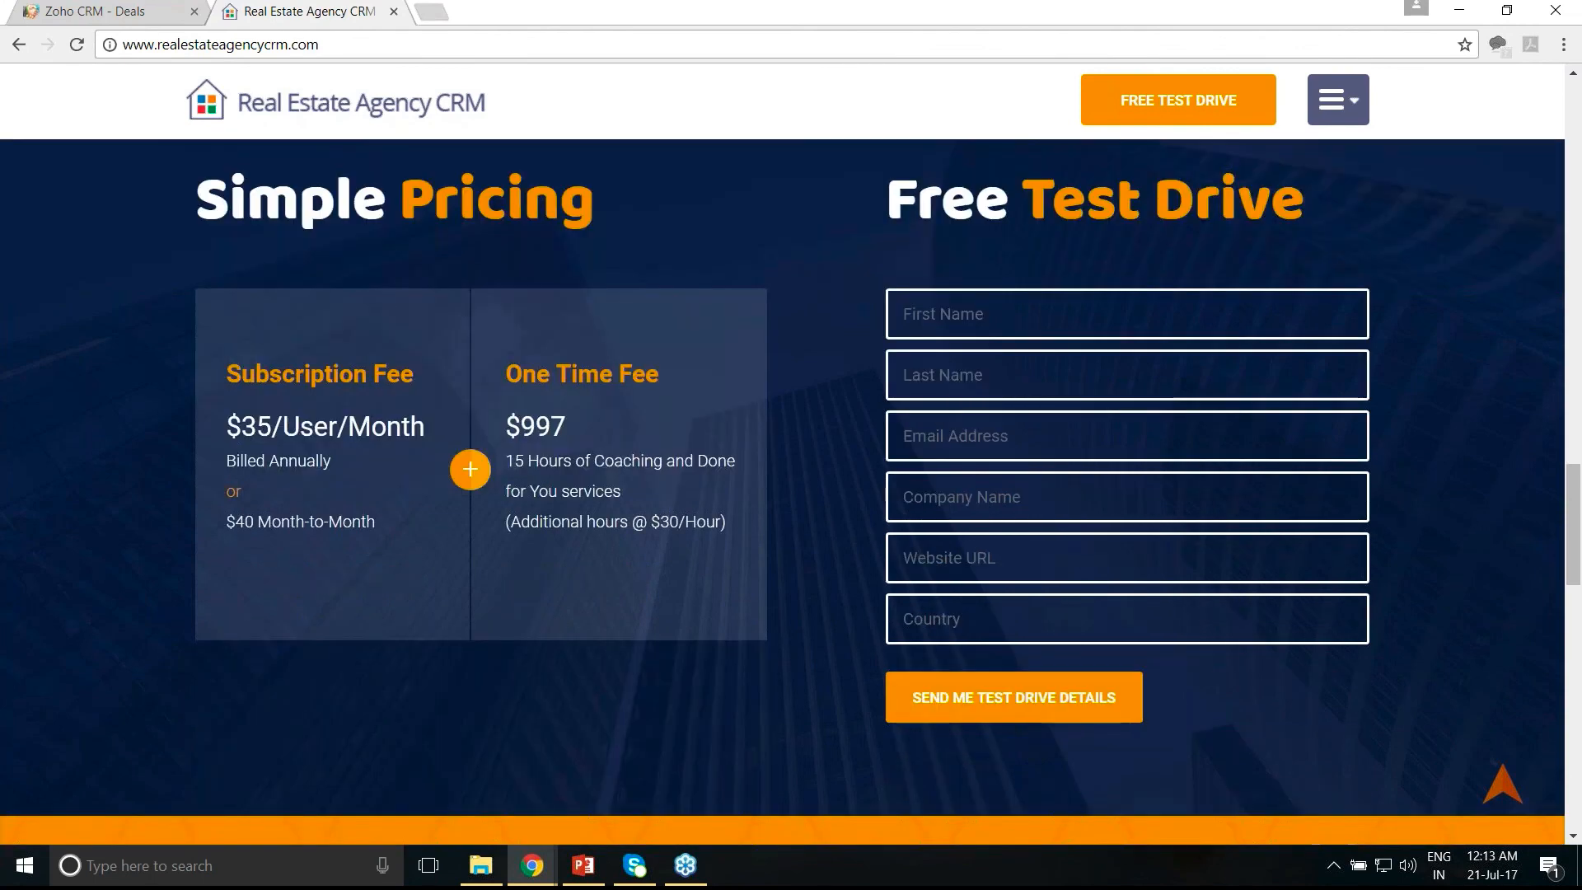